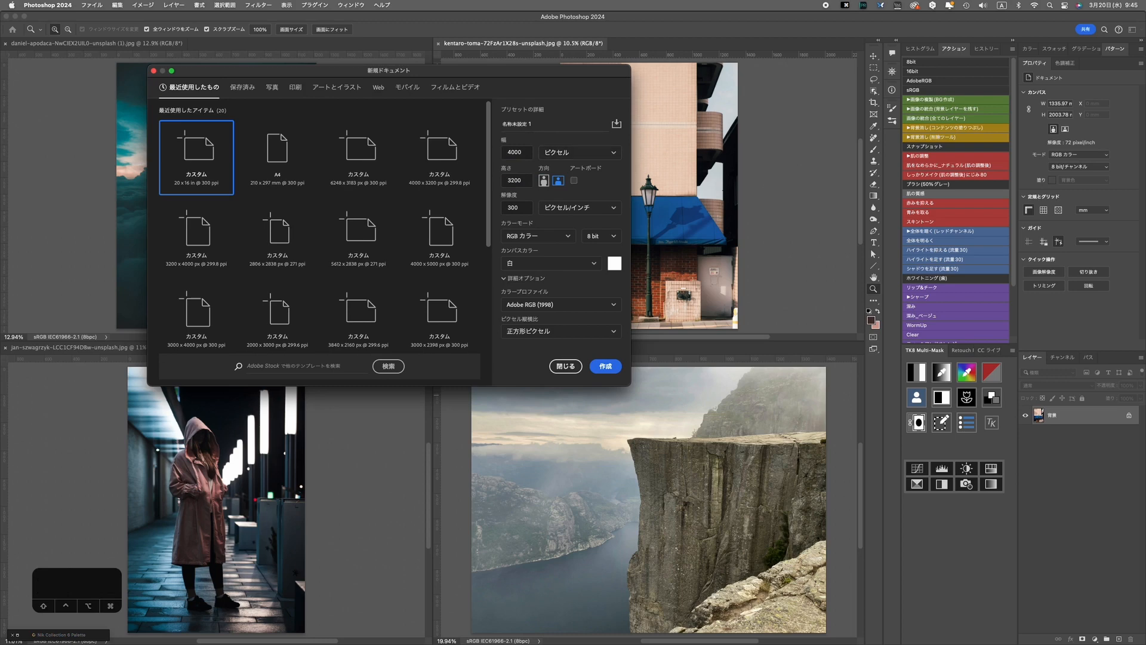
Create a portrait 3200 × 4000 px document at 300 ppi and copy the cliff photo into it, closing the source photo.
click(606, 366)
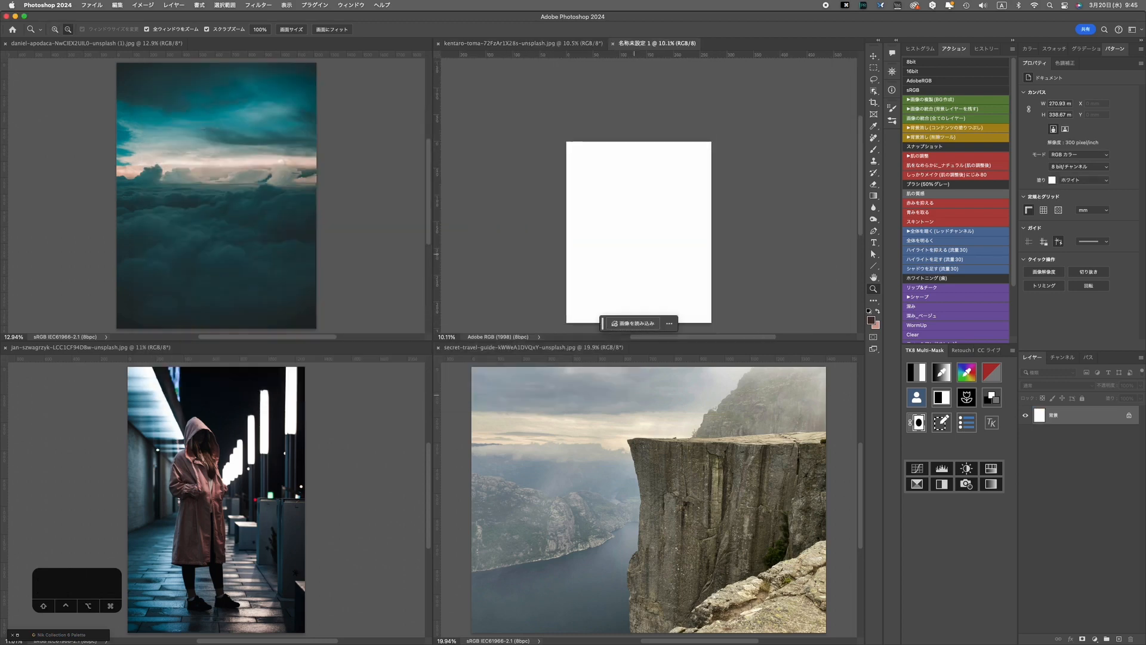
drag(614, 478, 676, 209)
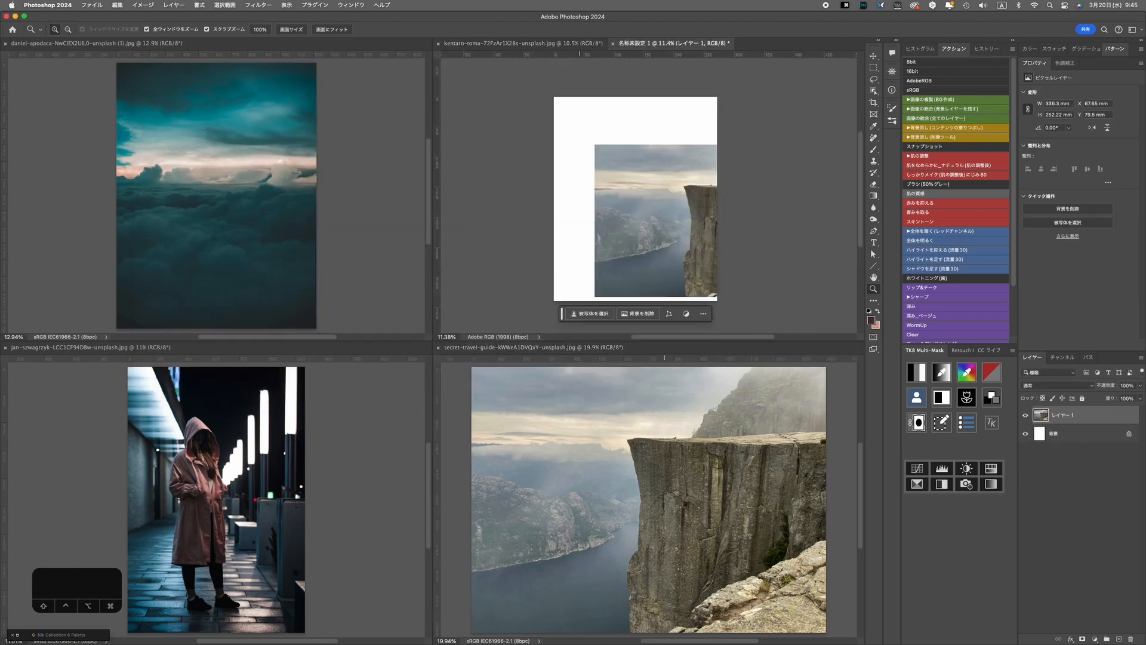
click(439, 347)
Convert the cliff photo layer to a smart object.
scroll(674, 342, up, 3)
right_click(1068, 416)
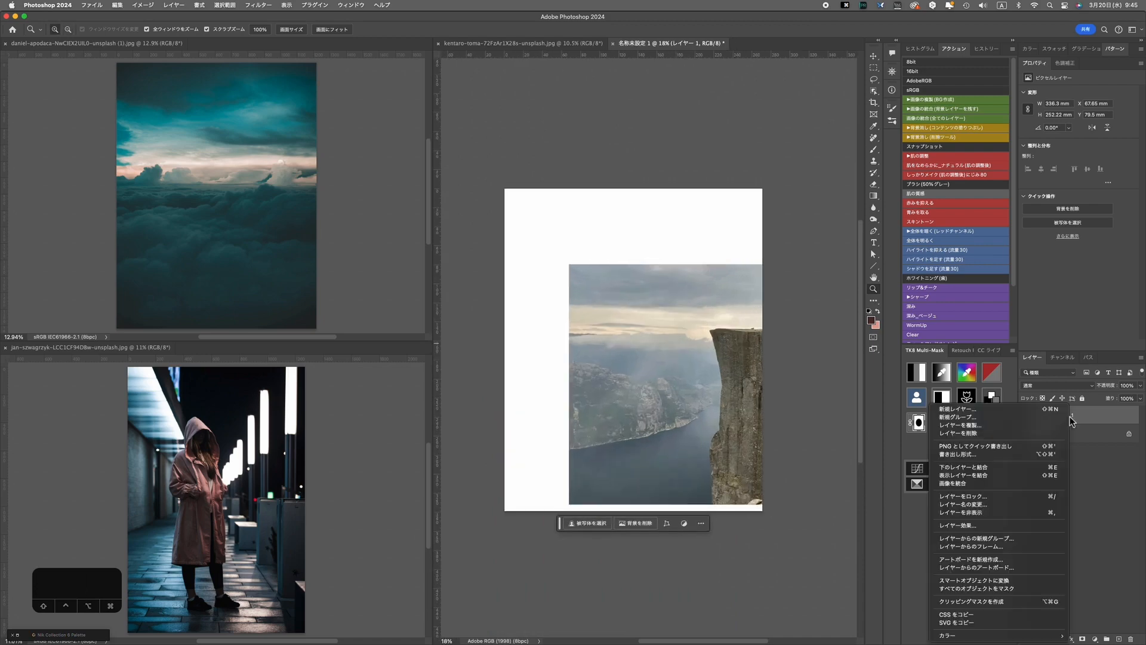
click(974, 580)
Enlarge and shift the cliff layer slightly so it spans the canvas width, with the cliff in the lower right.
key(super+t)
drag(684, 380, 588, 399)
mouse_move(712, 348)
mouse_down()
mouse_move(697, 418)
mouse_move(704, 347)
mouse_up()
drag(777, 271, 791, 267)
drag(685, 378, 671, 379)
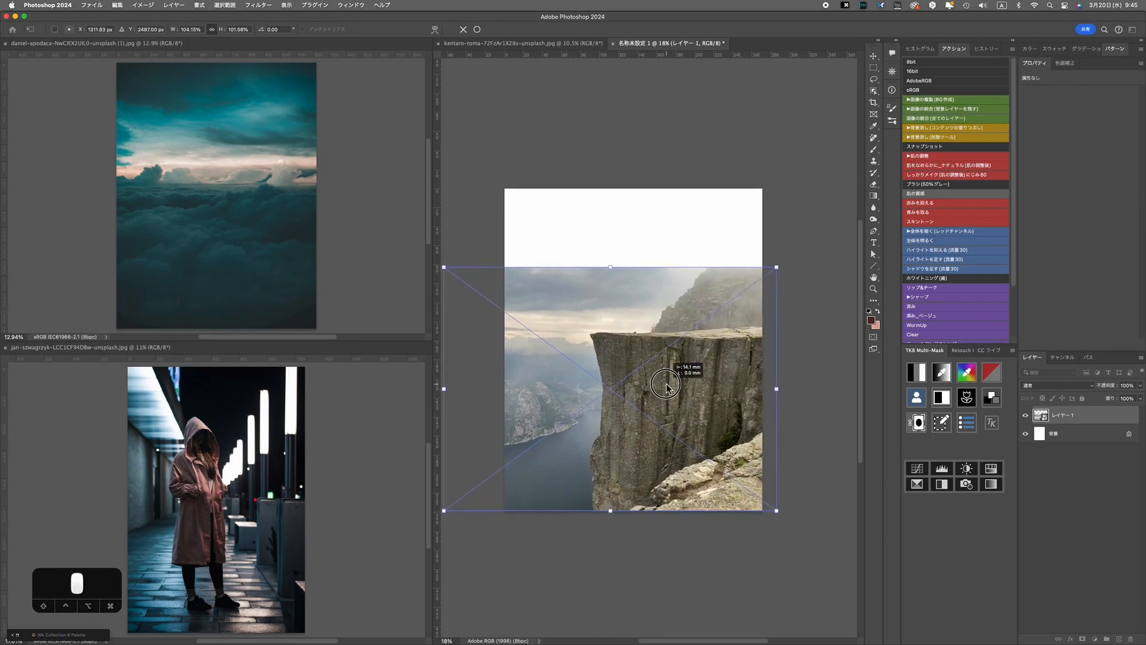
key(Return)
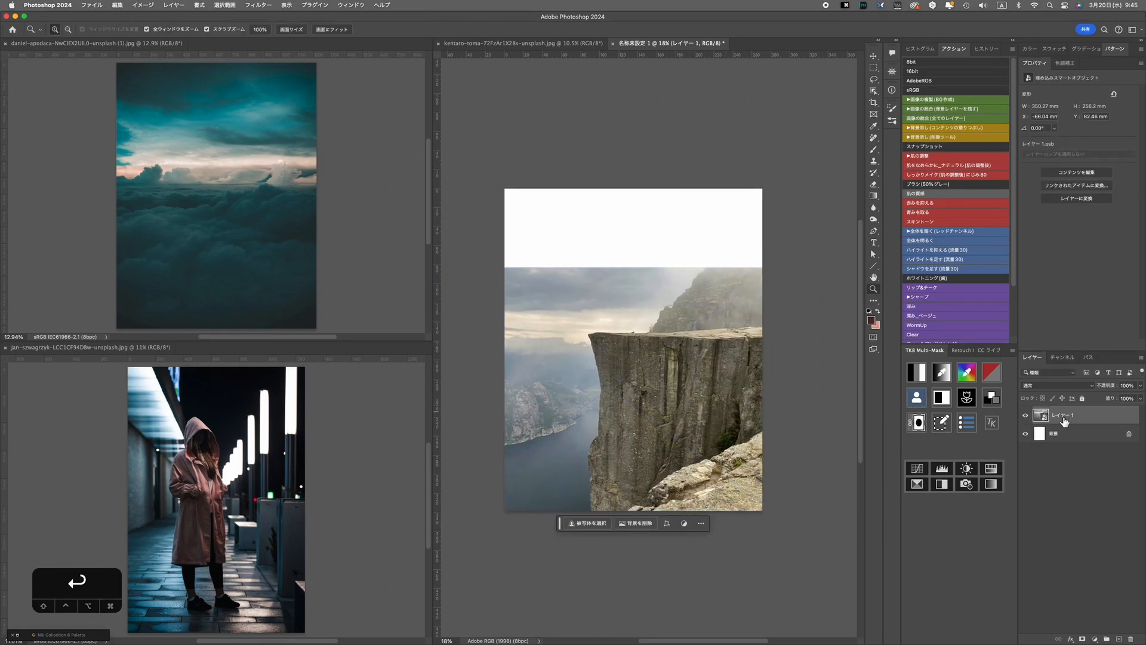
Duplicate the cliff layer as an independent smart object and open the copy's contents in full-screen view.
right_click(1058, 441)
click(1007, 374)
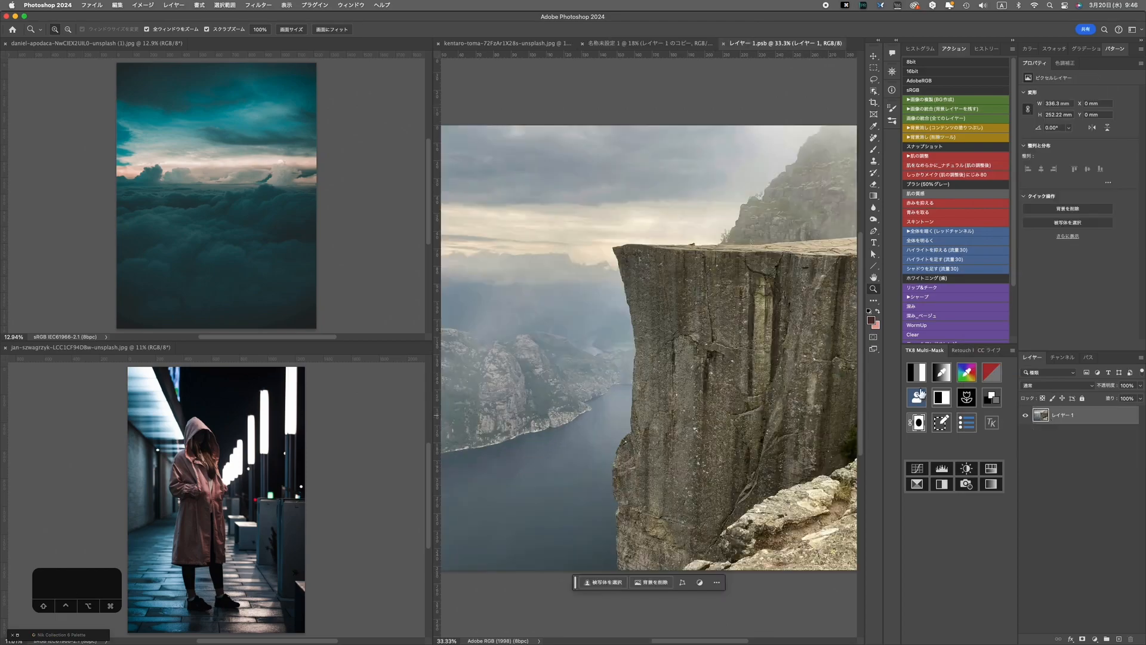
key(f)
scroll(669, 353, up, 10)
drag(479, 408, 471, 404)
key(p)
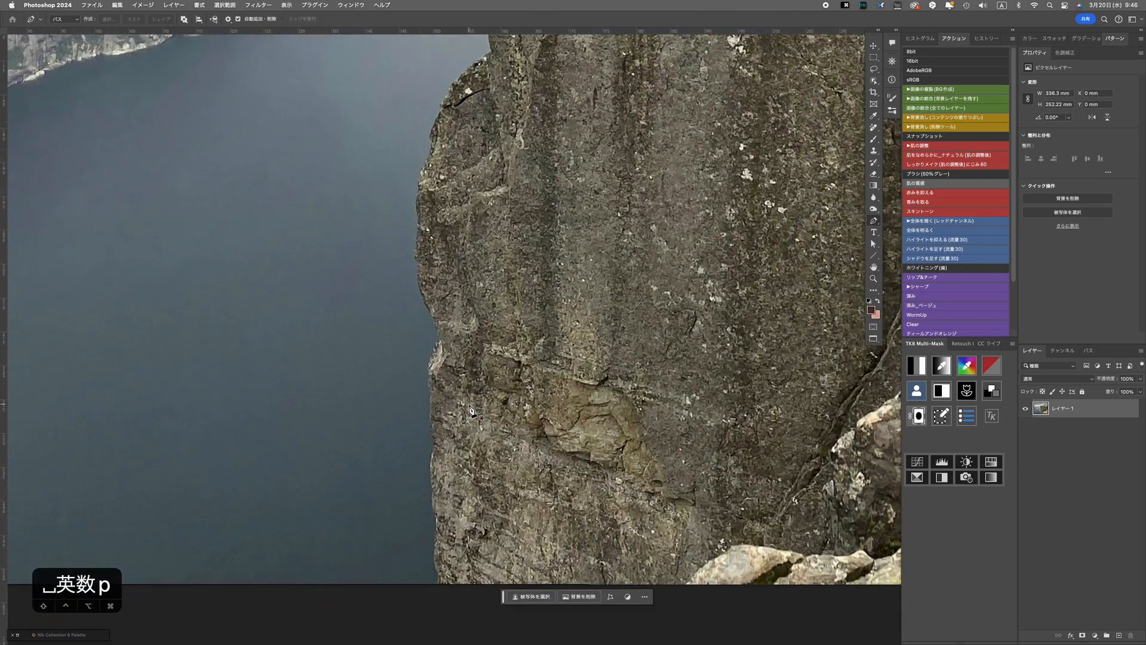
scroll(437, 573, up, 5)
scroll(441, 589, down, 10)
Select the cliff by outlining it loosely with the Object Selection tool in lasso mode.
click(875, 81)
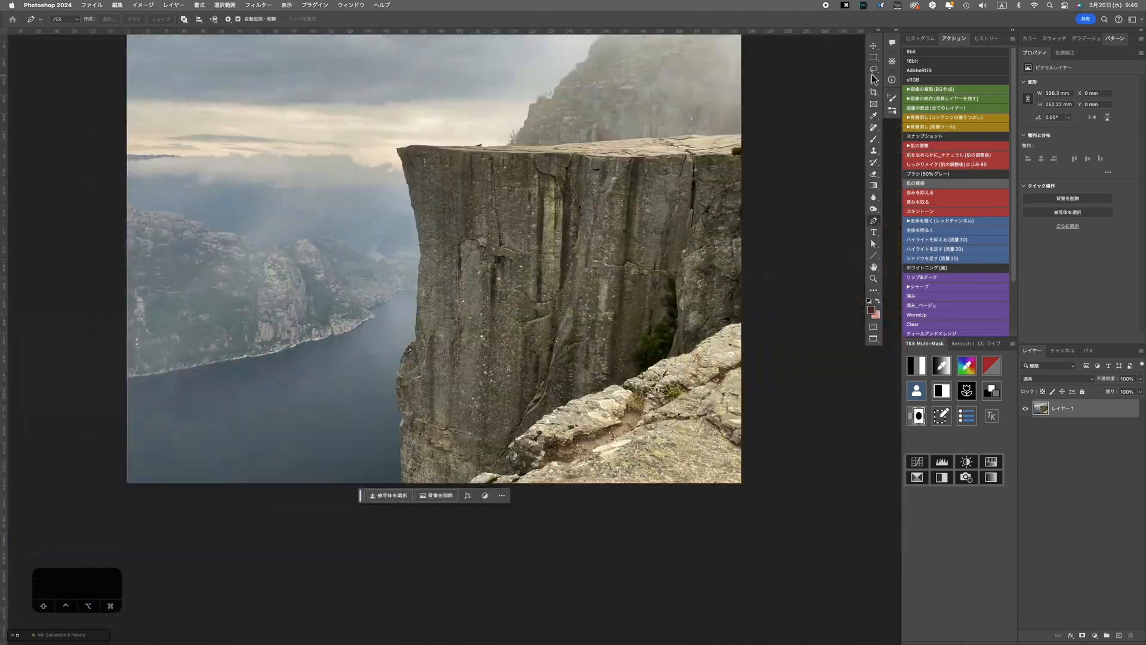
click(264, 20)
click(266, 31)
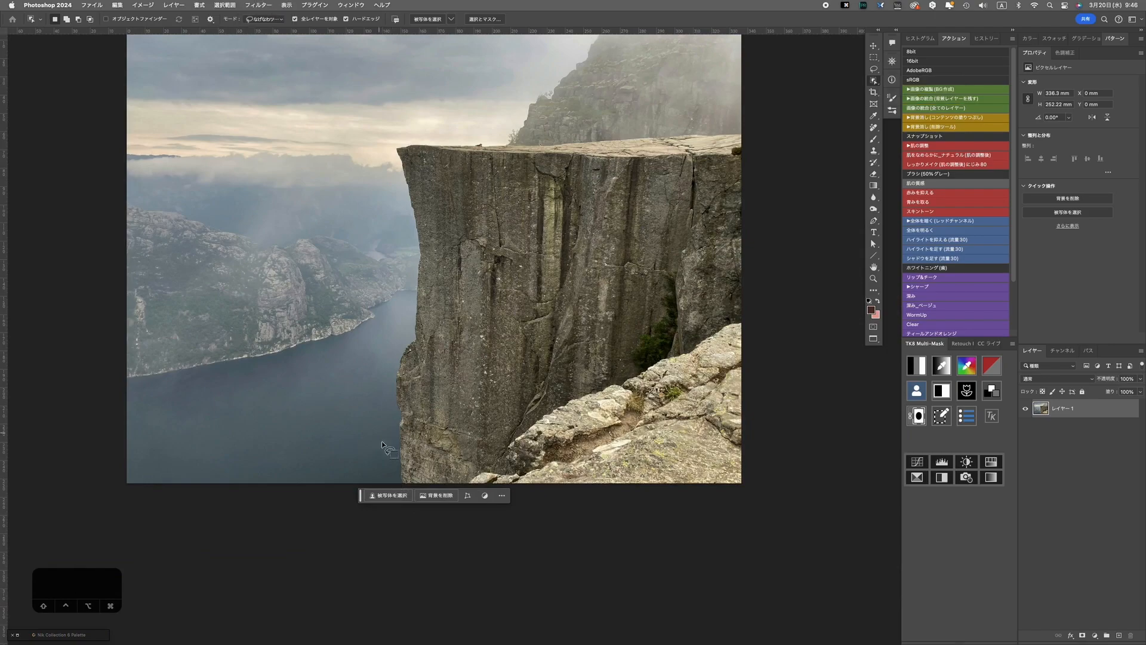
drag(399, 486, 382, 396)
drag(429, 128, 772, 527)
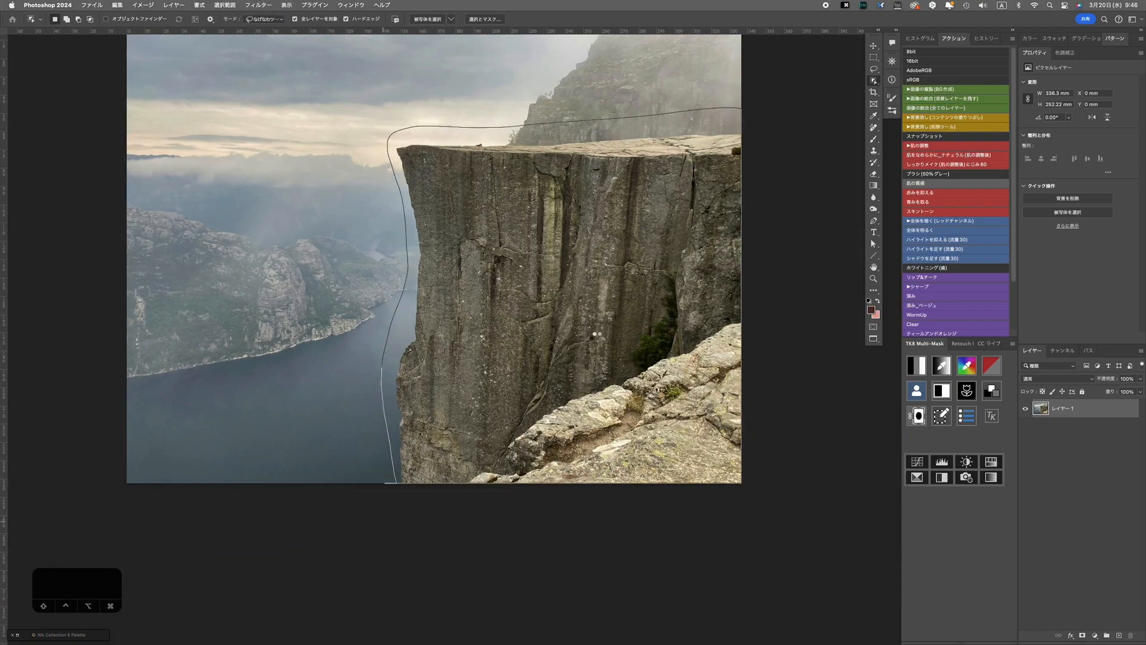
Examine the selection along the cliff's side and top edges in Quick Mask mode.
key(q)
scroll(433, 292, up, 5)
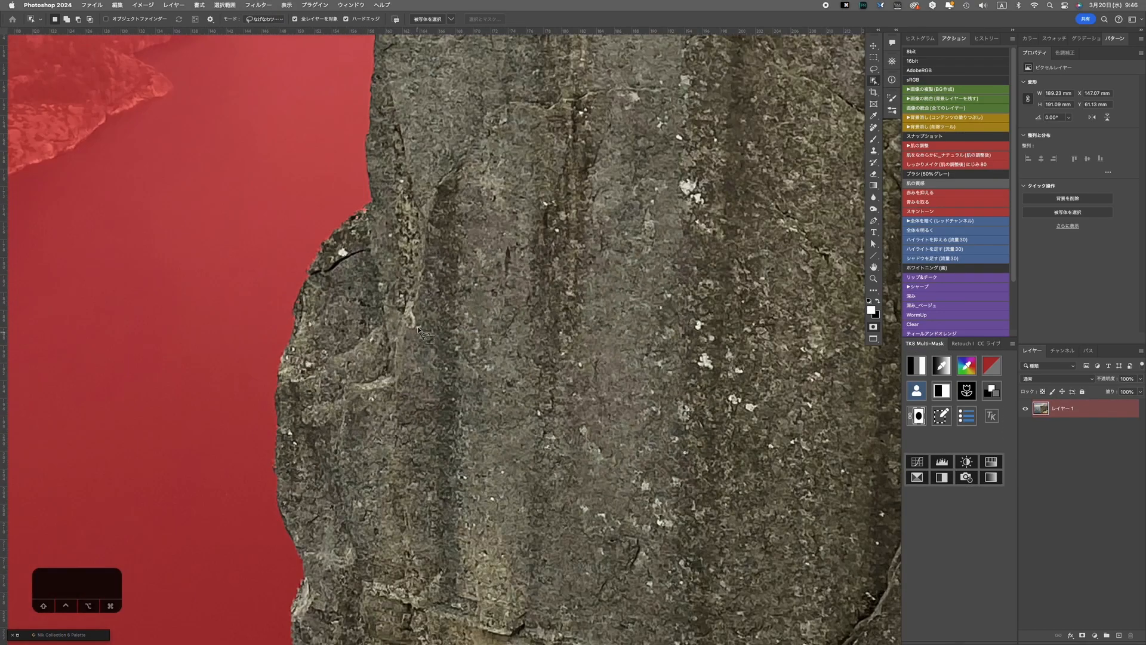
drag(418, 329, 419, 350)
scroll(420, 351, down, 3)
drag(594, 430, 10, 430)
scroll(464, 362, down, 2)
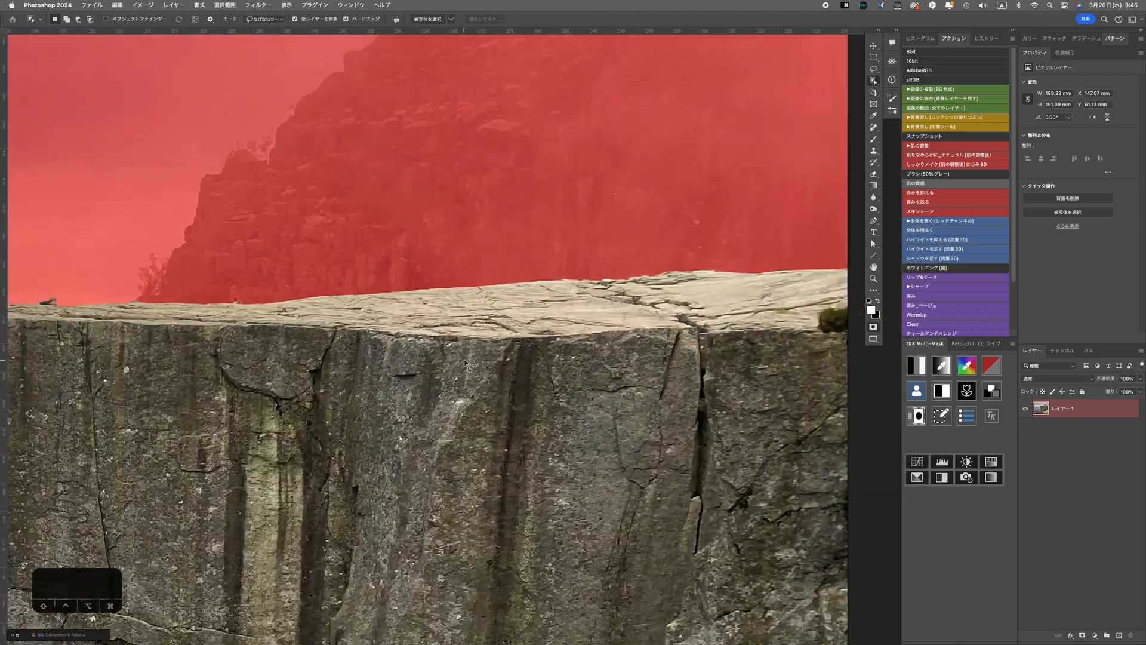
scroll(465, 363, down, 4)
key(q)
Mask out everything around the selected cliff, then save and close the smart object contents to return to the composite.
click(1083, 636)
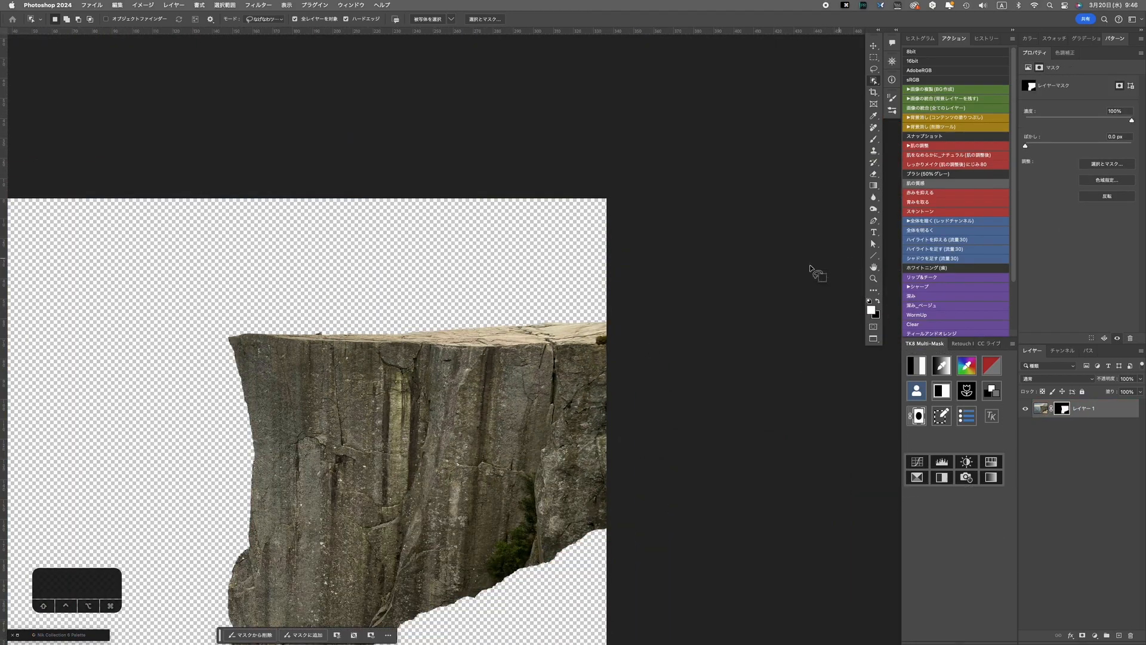
key(f)
key(f)
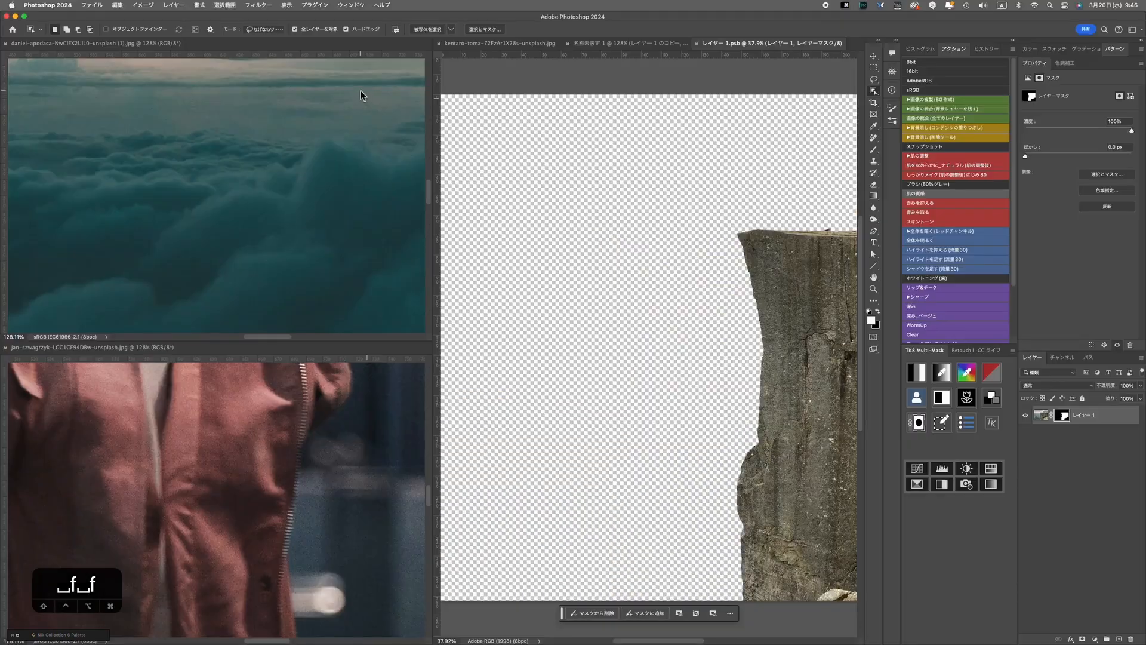
click(696, 43)
key(super+0)
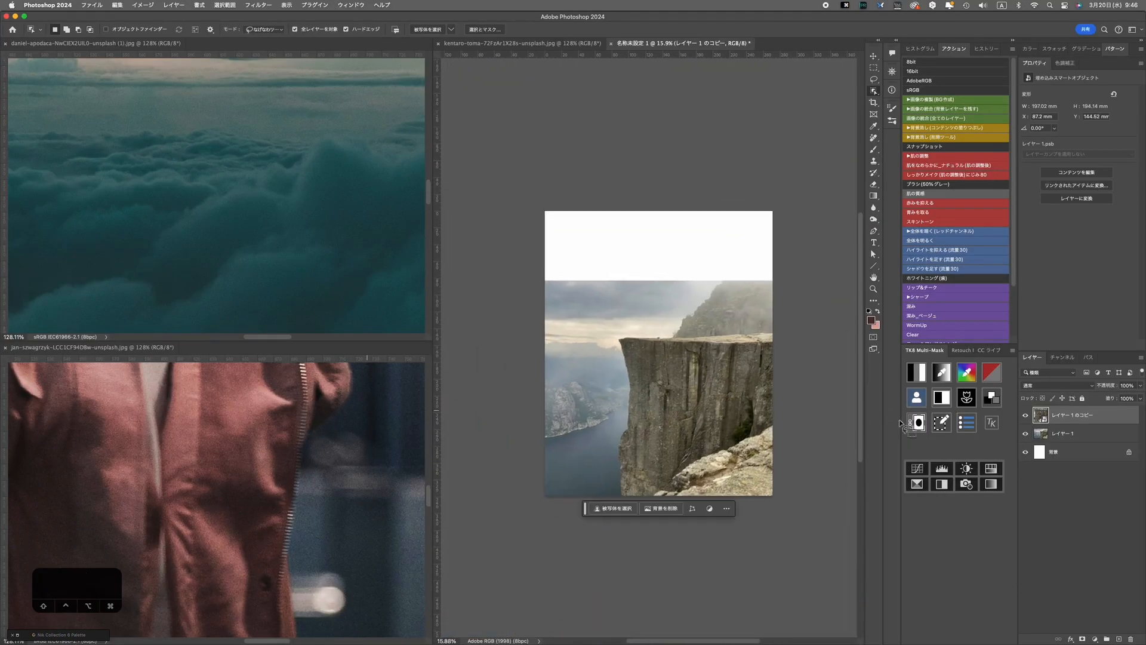
Duplicate the full cliff photo as a pixel layer below the cut-out and start a pen path at the foreground rocks' lower-left end.
click(1059, 435)
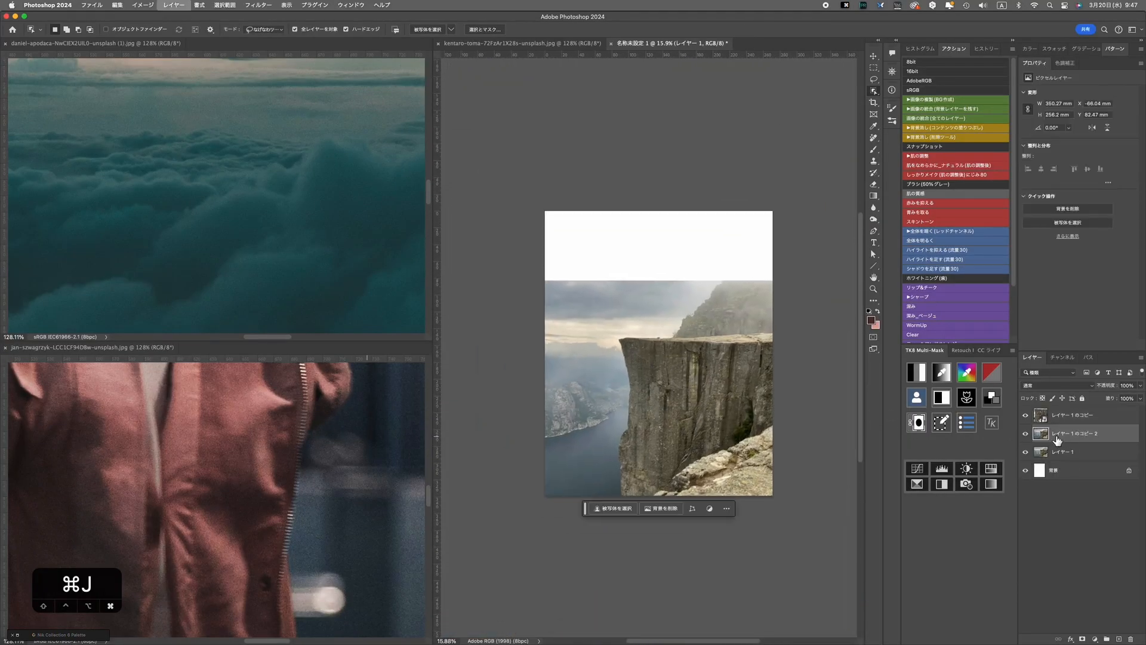
scroll(716, 436, up, 6)
key(f)
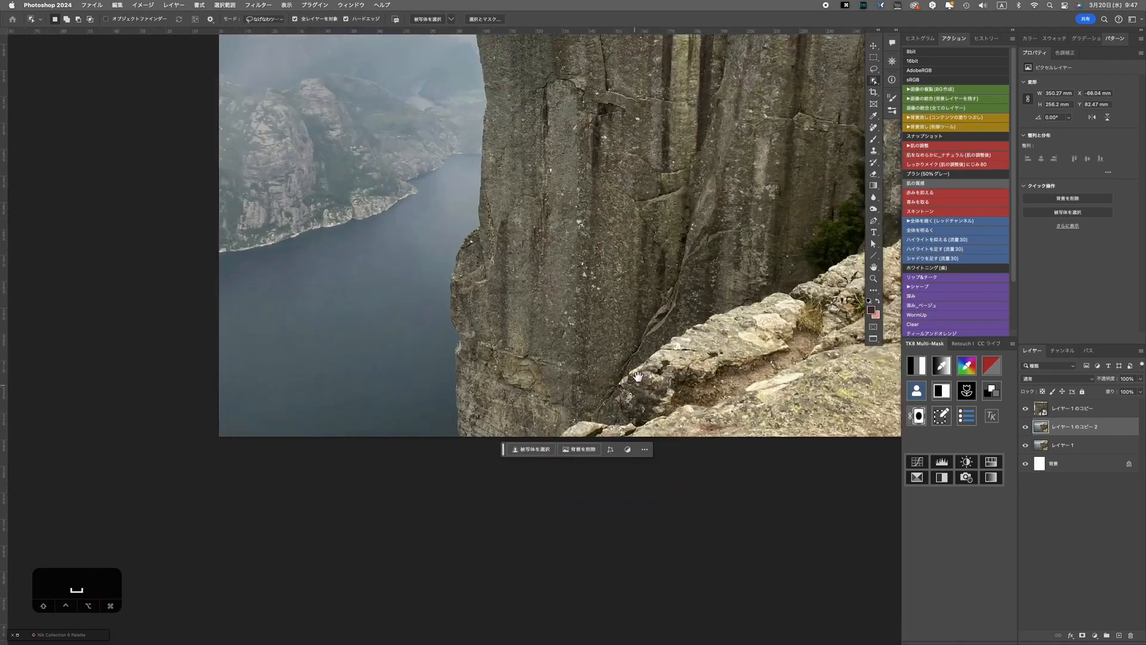
drag(589, 420, 358, 445)
scroll(357, 445, up, 3)
scroll(357, 444, up, 3)
key(p)
scroll(257, 492, up, 2)
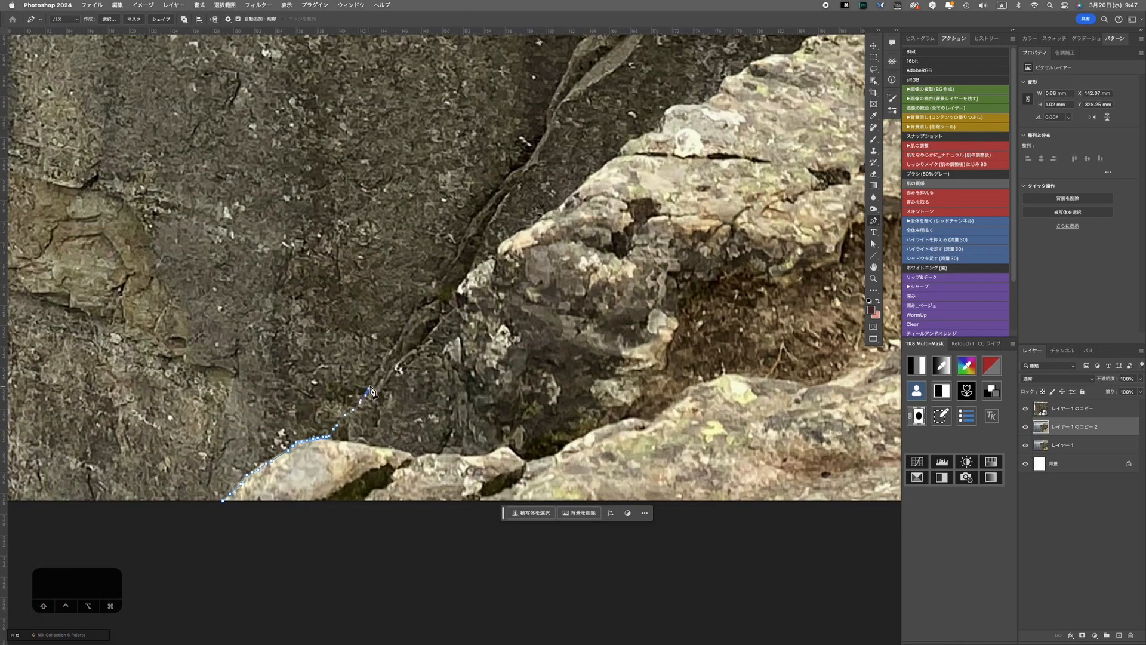
Undo the misplaced path points and retrace the pen path closely up the lower edge of the foreground rocks.
scroll(445, 298, down, 2)
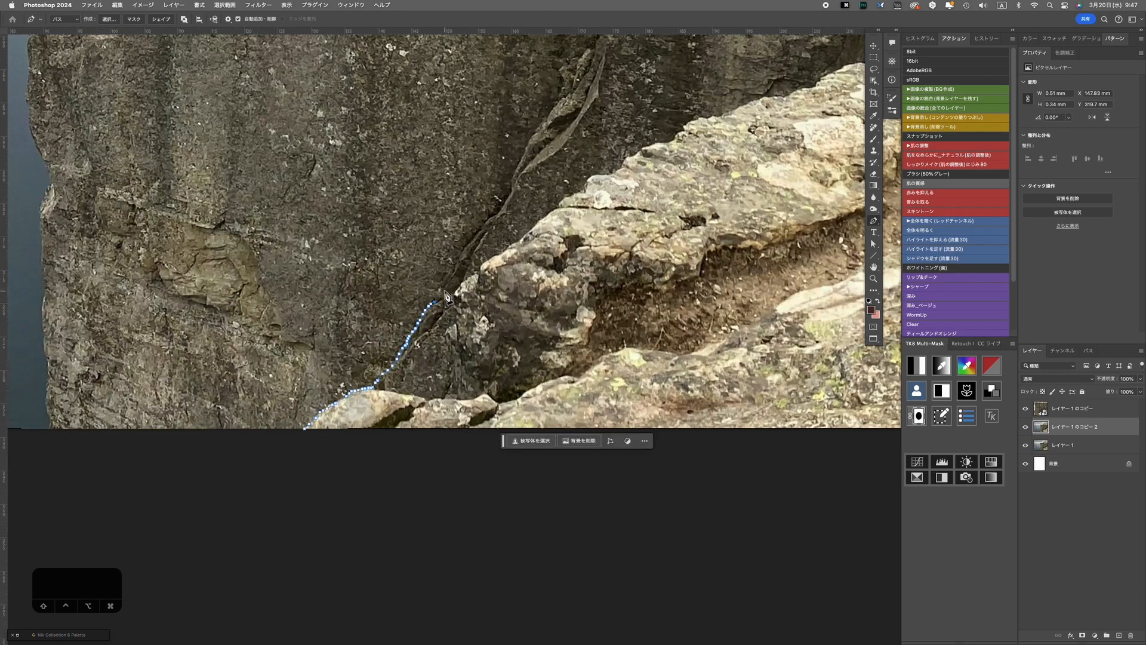
key(super+z)
scroll(397, 361, up, 2)
click(402, 363)
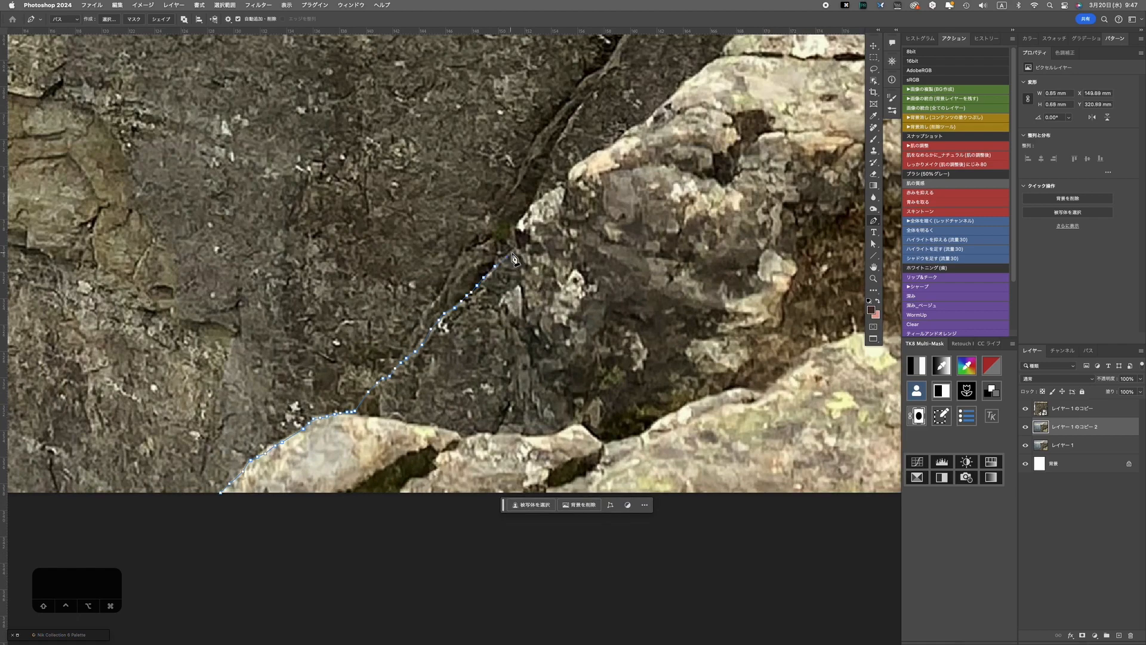
drag(613, 154, 465, 396)
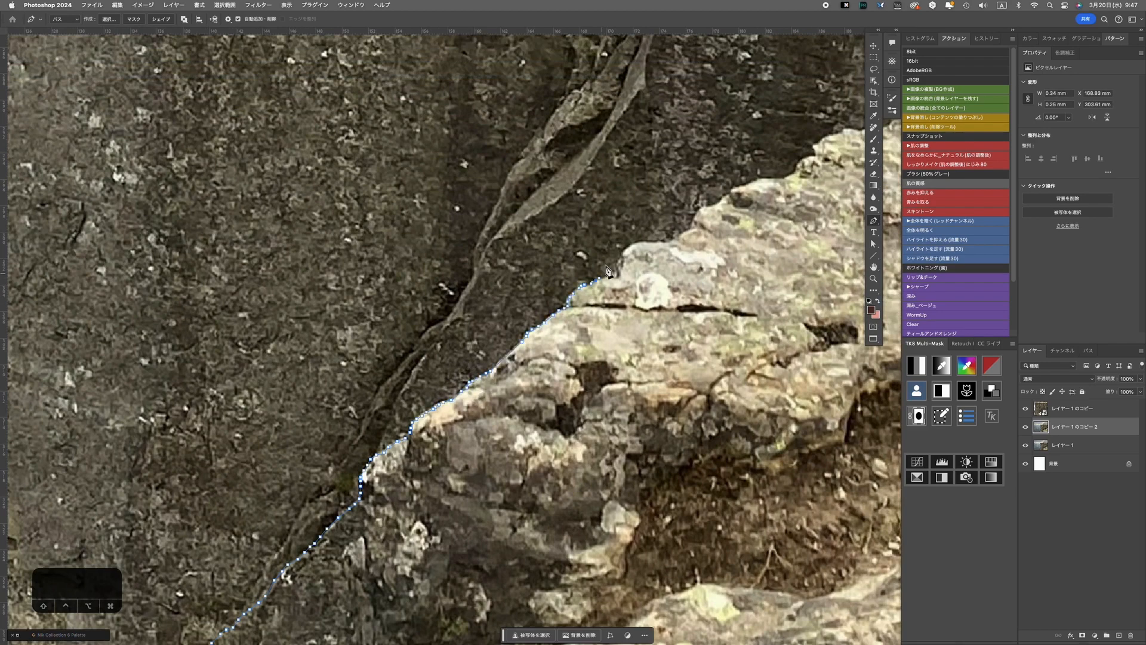
drag(607, 272, 455, 359)
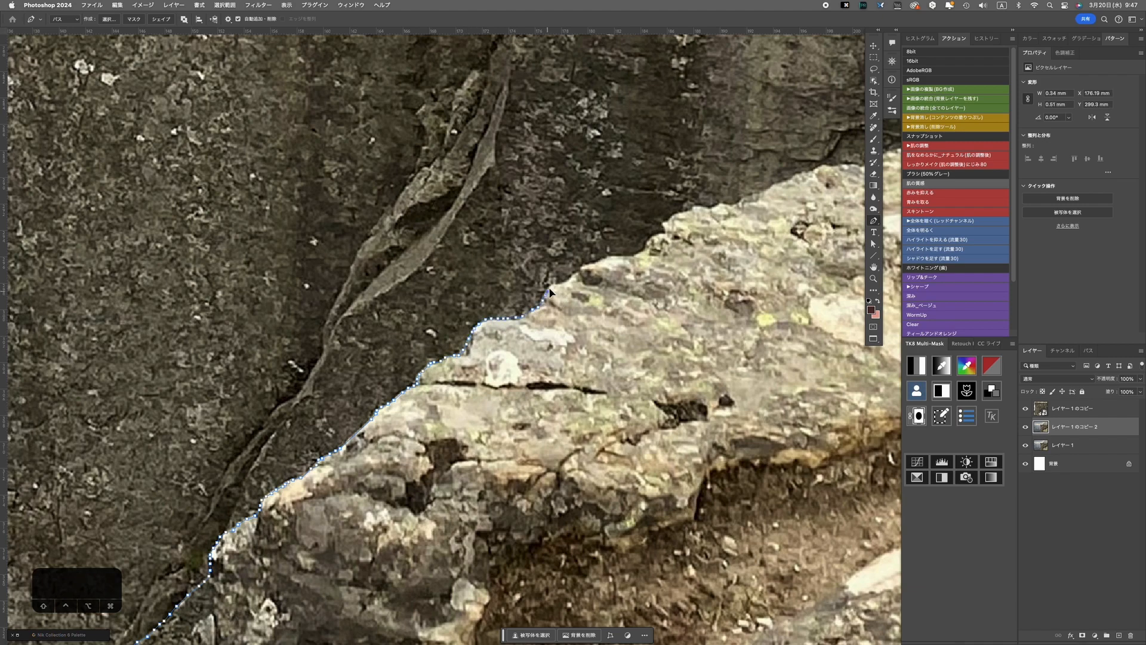
drag(599, 266, 391, 399)
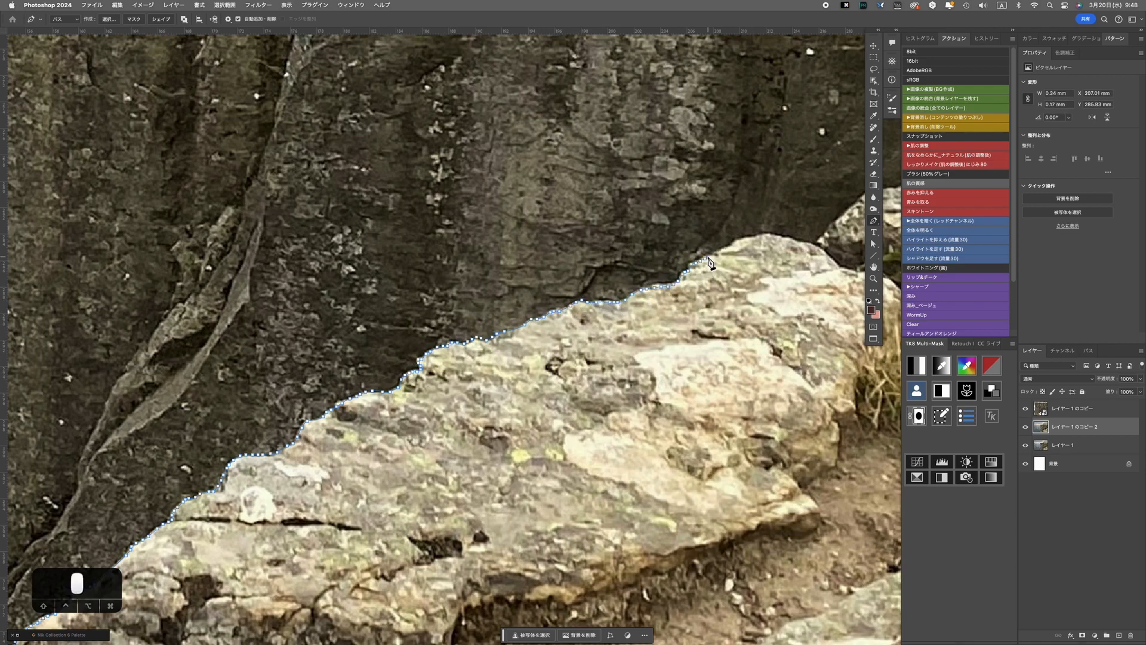
drag(653, 320, 283, 330)
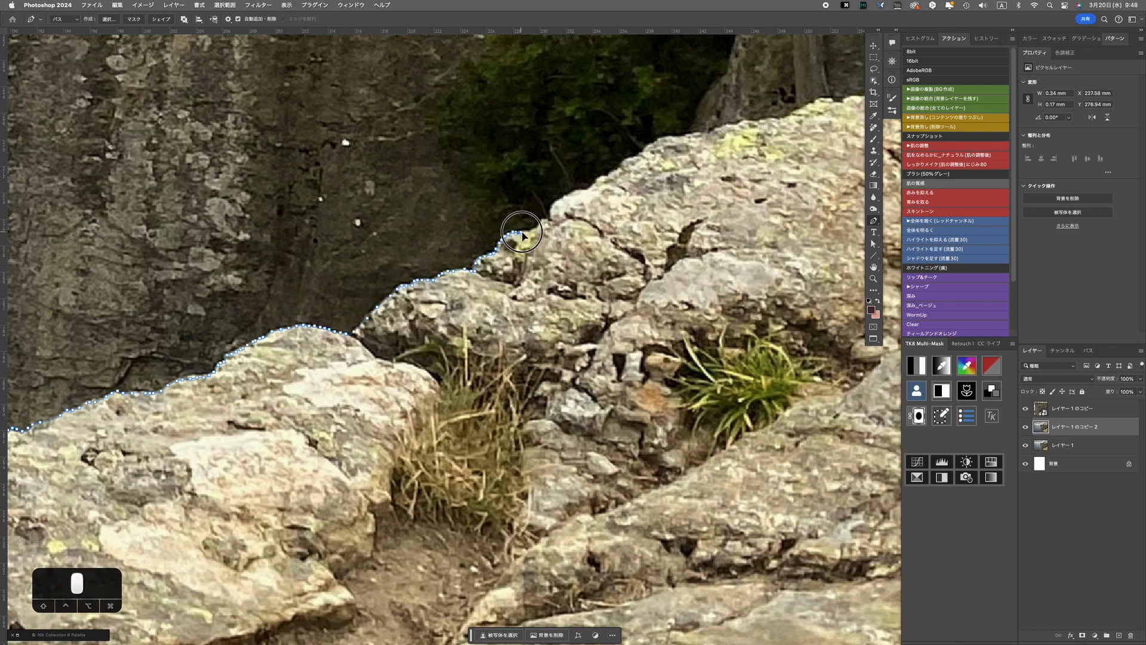
Continue the pen path along the rock edge beneath the dark green bush.
click(550, 213)
click(552, 204)
click(558, 200)
click(563, 197)
drag(564, 193, 358, 400)
scroll(358, 400, up, 2)
click(366, 400)
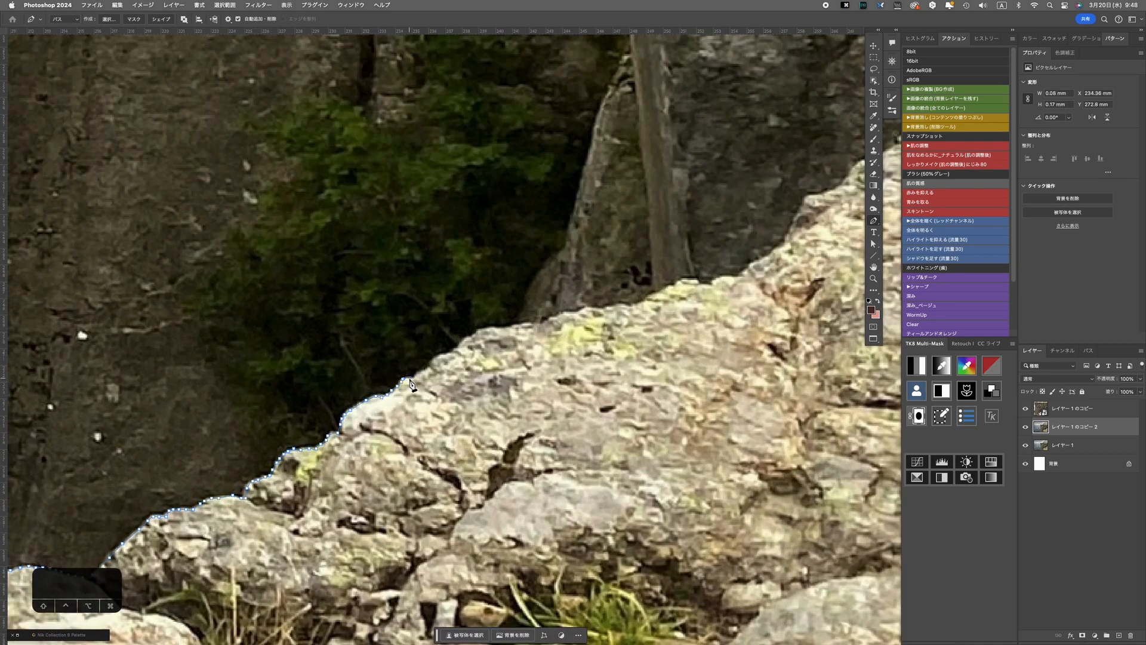
drag(570, 314, 594, 304)
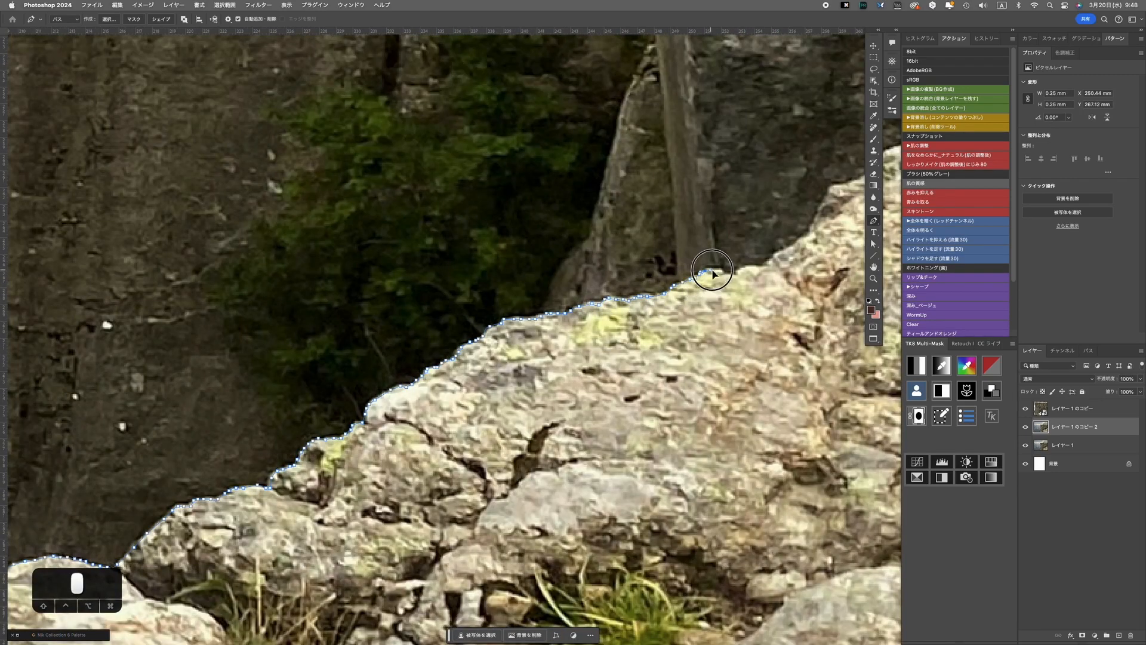
Extend the pen path along the upper rock edge to the photo's right border.
click(749, 268)
click(760, 268)
click(766, 262)
click(776, 256)
click(782, 253)
drag(787, 248, 538, 431)
click(560, 419)
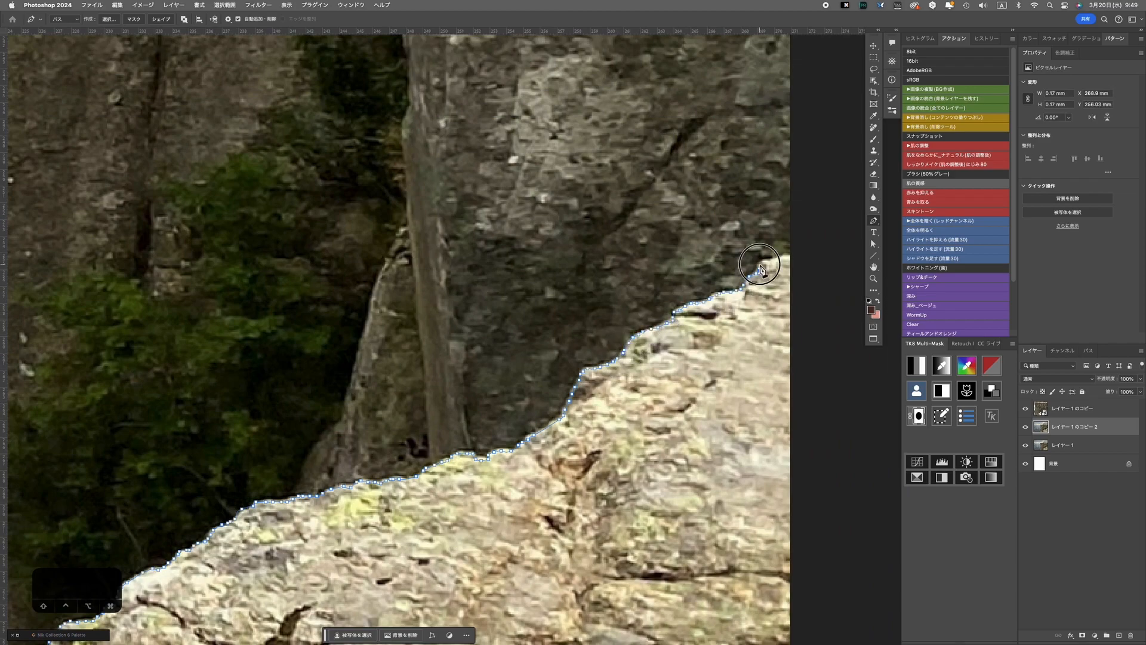
Close the pen path around the foreground rocks by running it outside the photo back to its starting point.
scroll(797, 256, down, 10)
click(714, 414)
scroll(332, 406, up, 6)
click(288, 431)
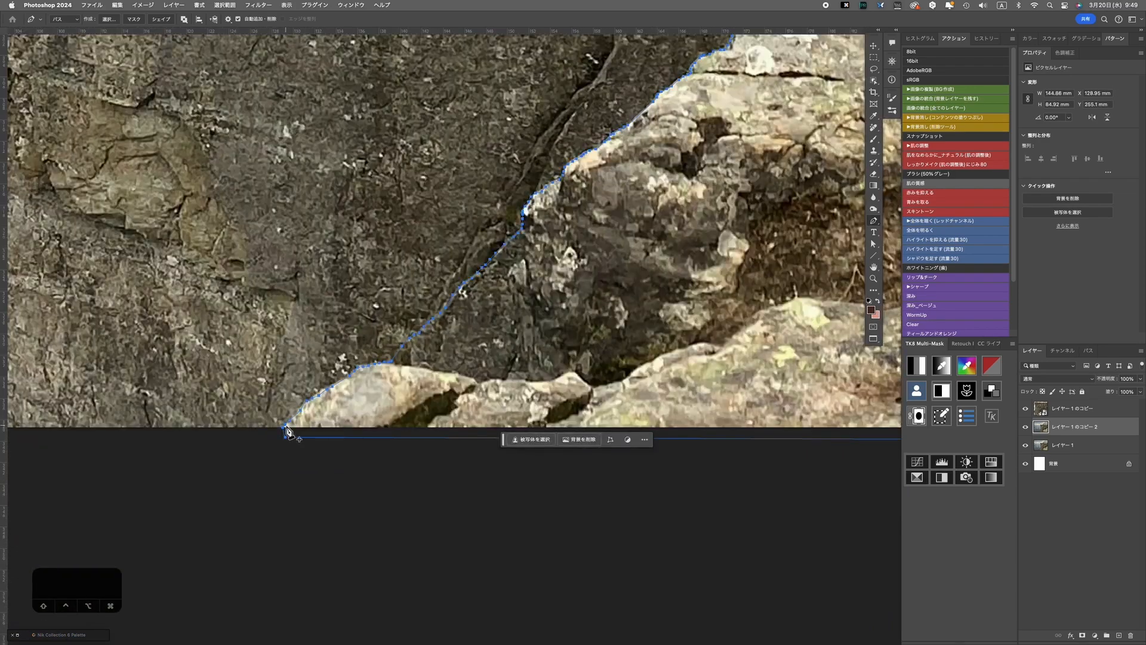
Load the rock path as a selection and use it as a layer mask on the duplicated photo layer.
scroll(289, 429, down, 7)
click(1089, 351)
click(1081, 636)
click(1033, 351)
click(1082, 636)
Hide the foreground rock layer and the full cliff photo to isolate the cliff cut-out.
scroll(686, 364, down, 4)
scroll(756, 362, up, 2)
drag(616, 196, 621, 329)
drag(1026, 427, 1026, 445)
scroll(454, 234, up, 7)
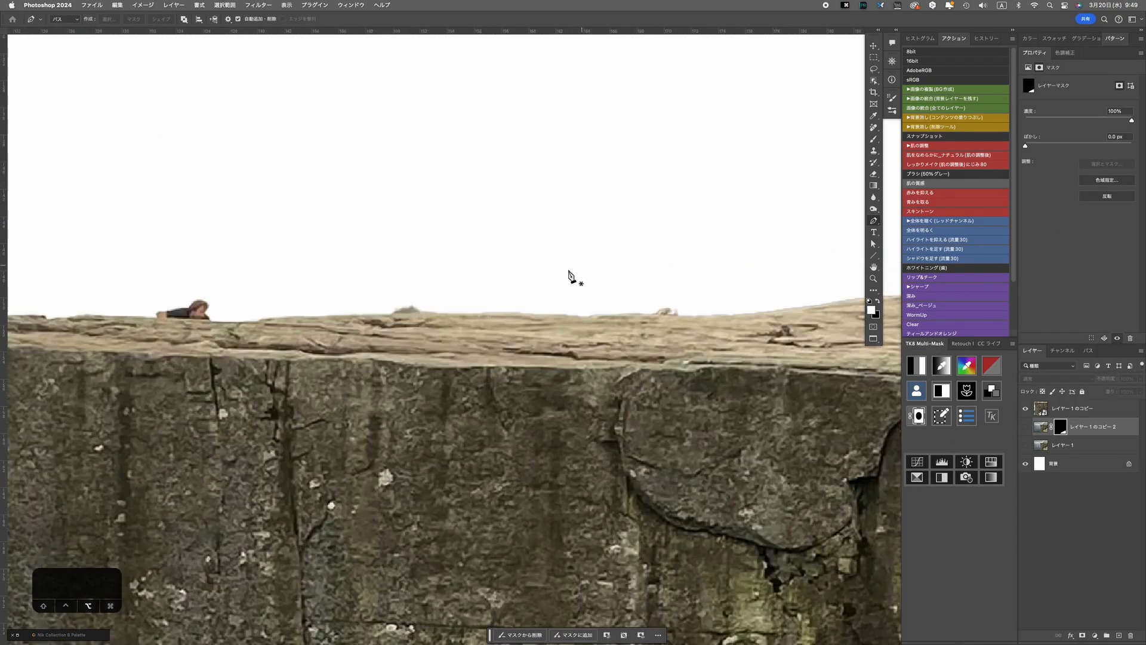
Add a layer mask to the cliff cut-out and paint out the people on the clifftop with a smaller black brush.
click(1048, 416)
click(1082, 635)
key(b)
key(bracketleft)
key(bracketleft)
key(bracketleft)
key(bracketleft)
key(bracketleft)
key(bracketleft)
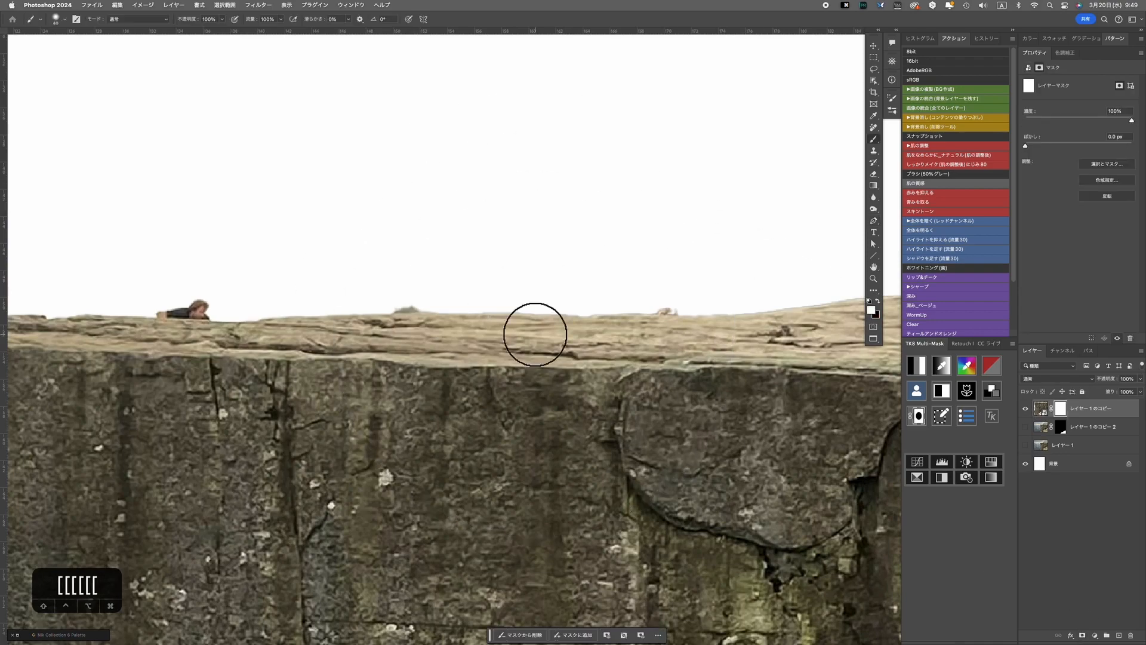
key(x)
drag(167, 283, 277, 281)
drag(223, 320, 355, 324)
scroll(331, 318, up, 2)
scroll(331, 319, down, 6)
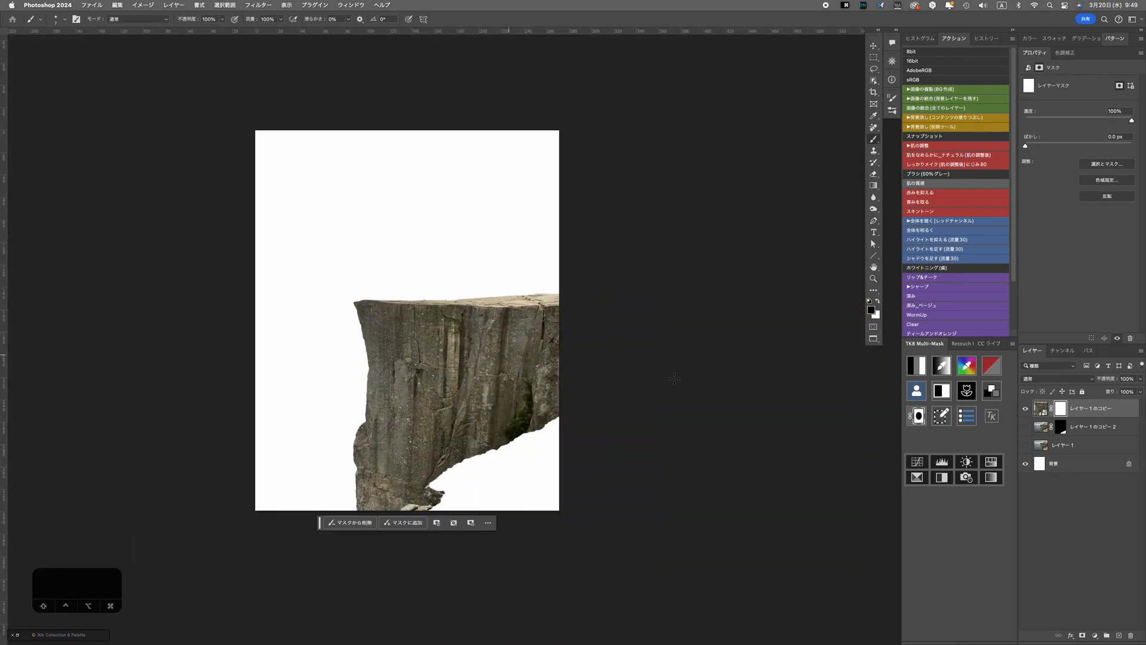
Show the hidden rock and photo layers and copy the teal cloud photo into the composite.
drag(1026, 426, 1042, 478)
scroll(446, 328, up, 2)
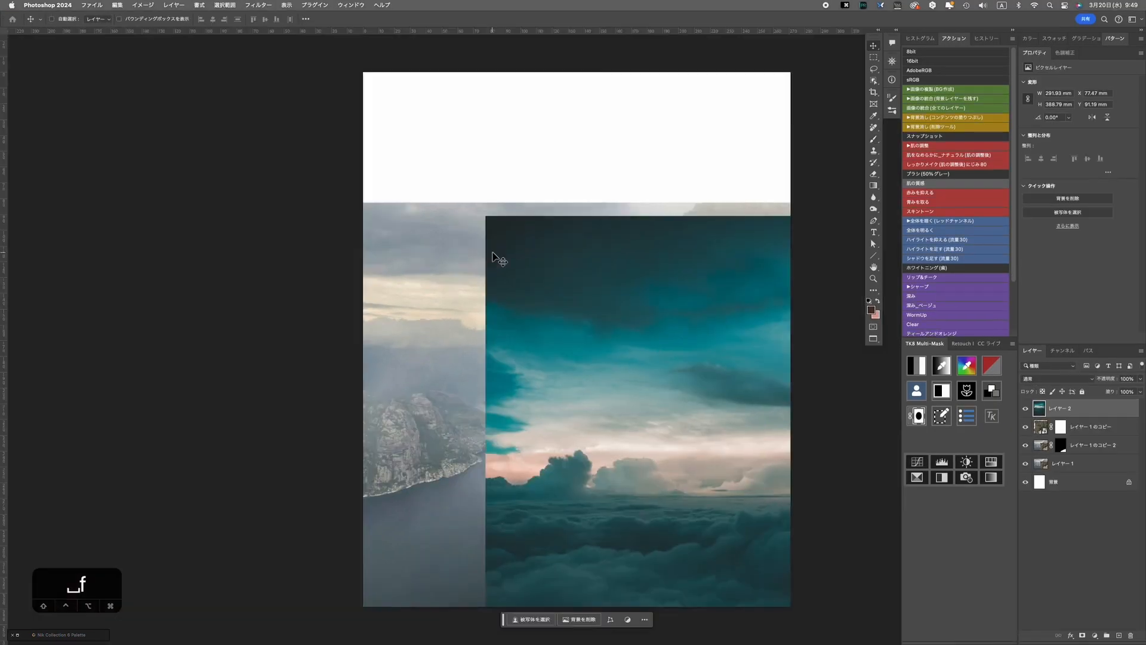
Move the cloud layer beneath both rock layers and position it to cover the canvas.
scroll(548, 320, down, 3)
drag(1069, 463, 1078, 454)
drag(584, 318, 488, 174)
Mark the original photo's horizon with a horizontal guide and lower the cloud layer so its horizon lines up with it.
click(1025, 445)
drag(623, 31, 595, 319)
click(1026, 445)
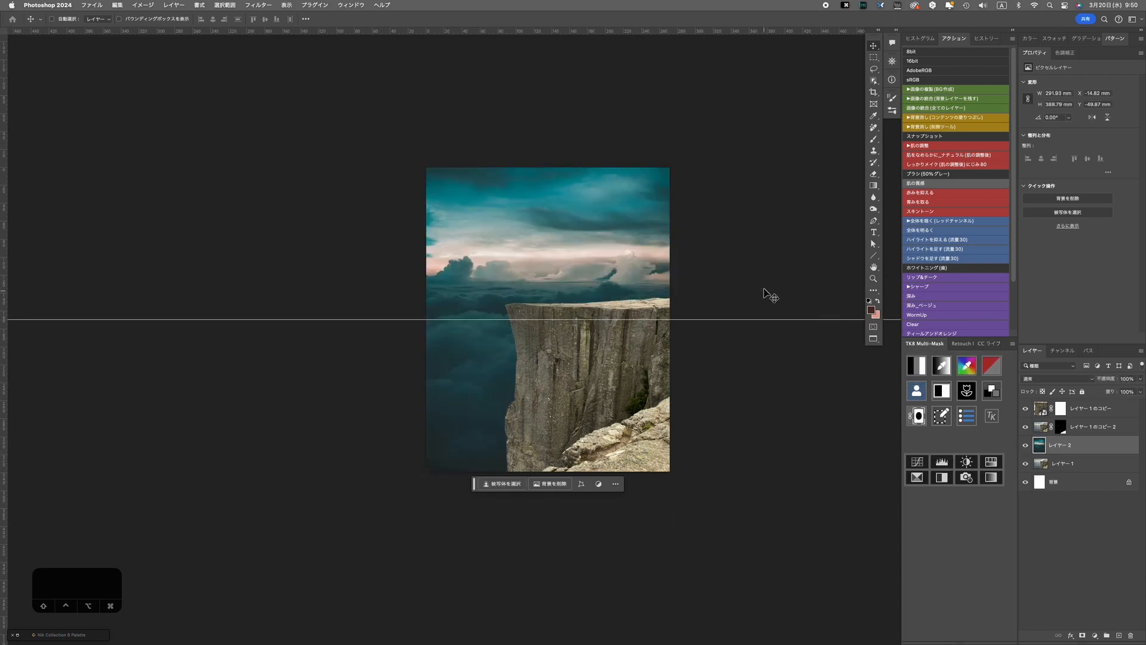
drag(557, 174, 547, 228)
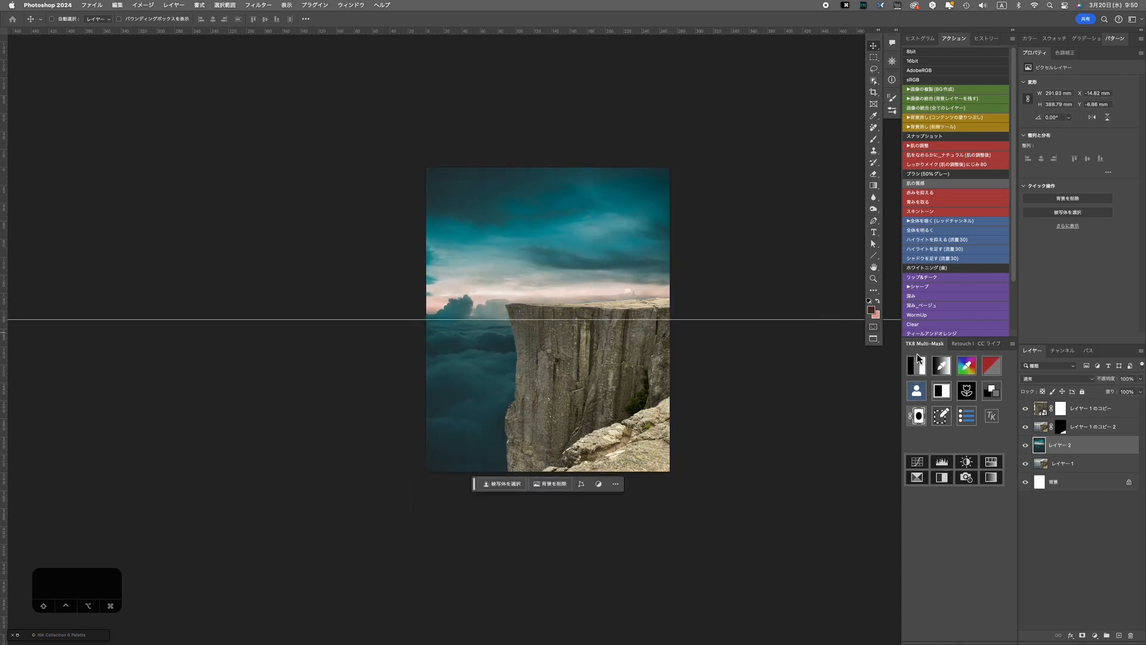
Remove the horizontal horizon guide from the canvas.
scroll(795, 312, up, 5)
drag(780, 304, 768, 18)
scroll(711, 255, down, 3)
drag(711, 254, 657, 281)
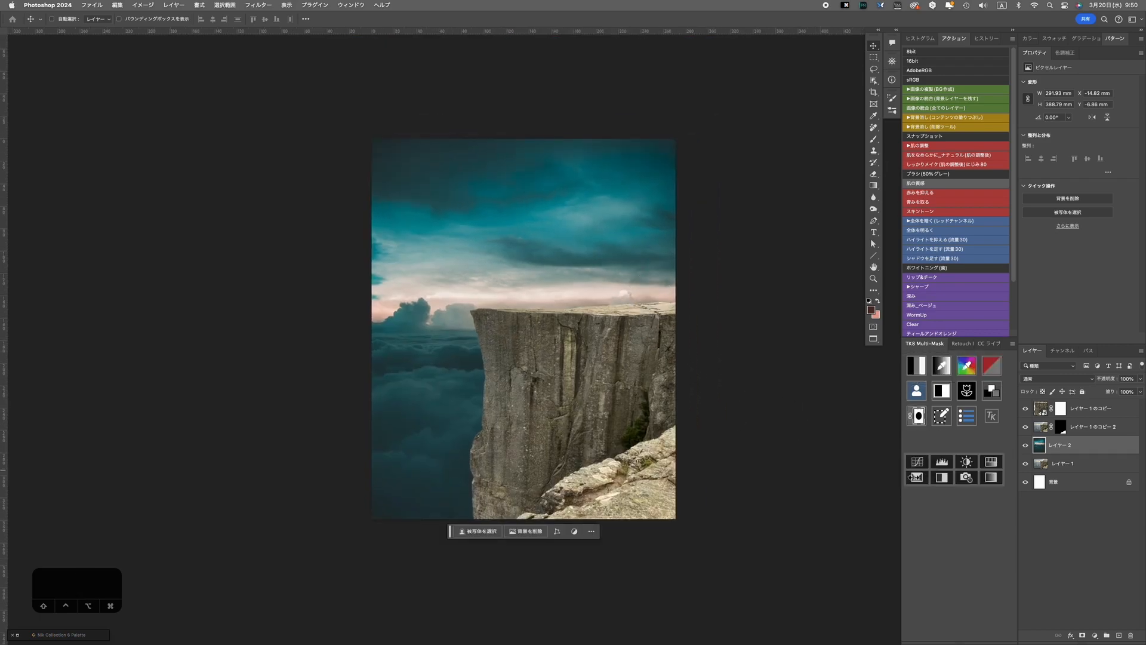
Compare the cloud layer with the original photo beneath it and add a black layer mask to the cloud layer.
click(1026, 447)
click(1025, 448)
click(1026, 447)
click(1026, 447)
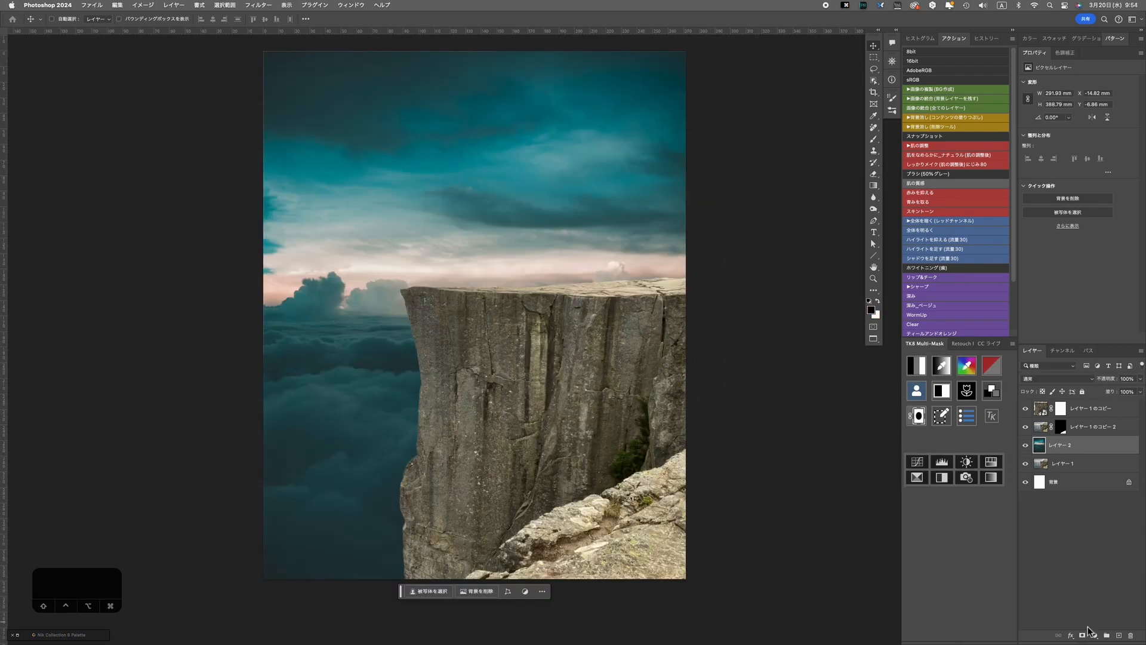
alt+click(1083, 633)
Choose the soft round brush and paint white across the cloud layer's mask to reveal the teal sky above the horizon.
key(b)
key(bracketright)
key(bracketright)
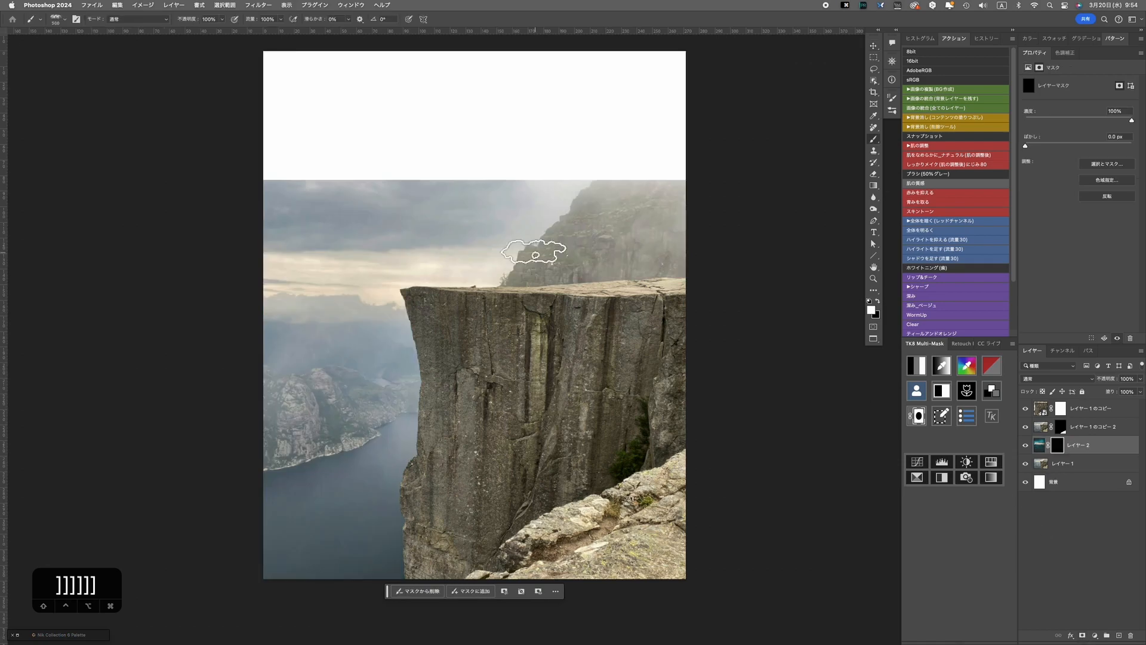
right_click(622, 391)
scroll(567, 357, down, 20)
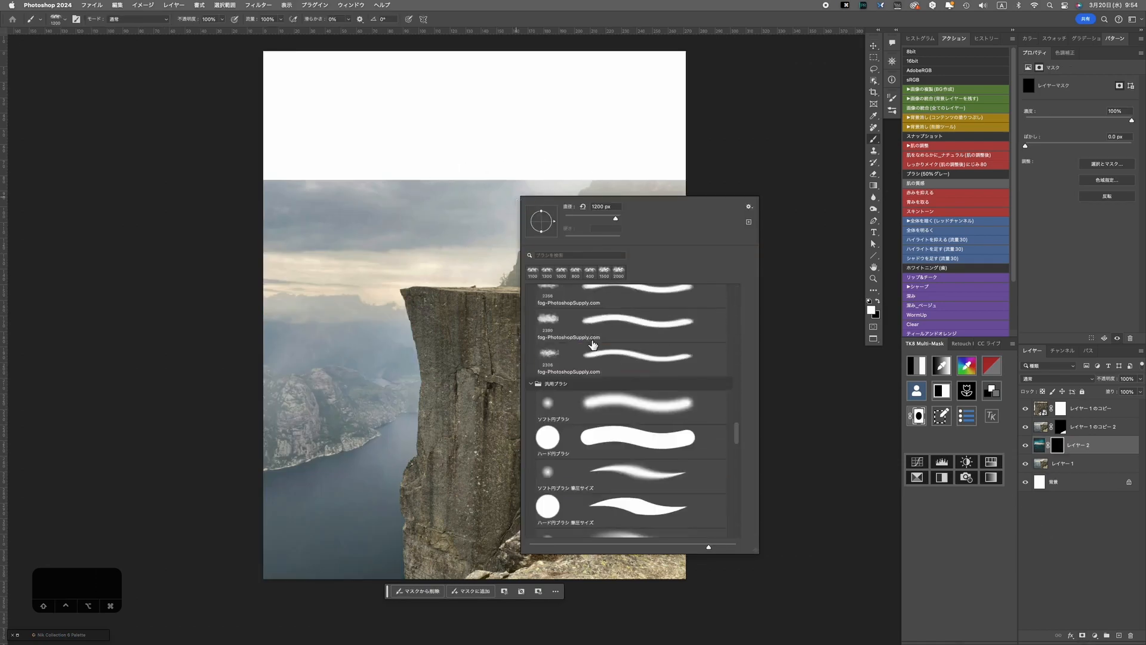
click(567, 357)
click(1058, 444)
scroll(468, 190, up, 3)
key(bracketright)
key(bracketright)
key(bracketright)
mouse_move(325, 164)
mouse_down()
mouse_move(313, 152)
mouse_move(424, 207)
mouse_move(693, 217)
mouse_up()
key(bracketright)
key(bracketright)
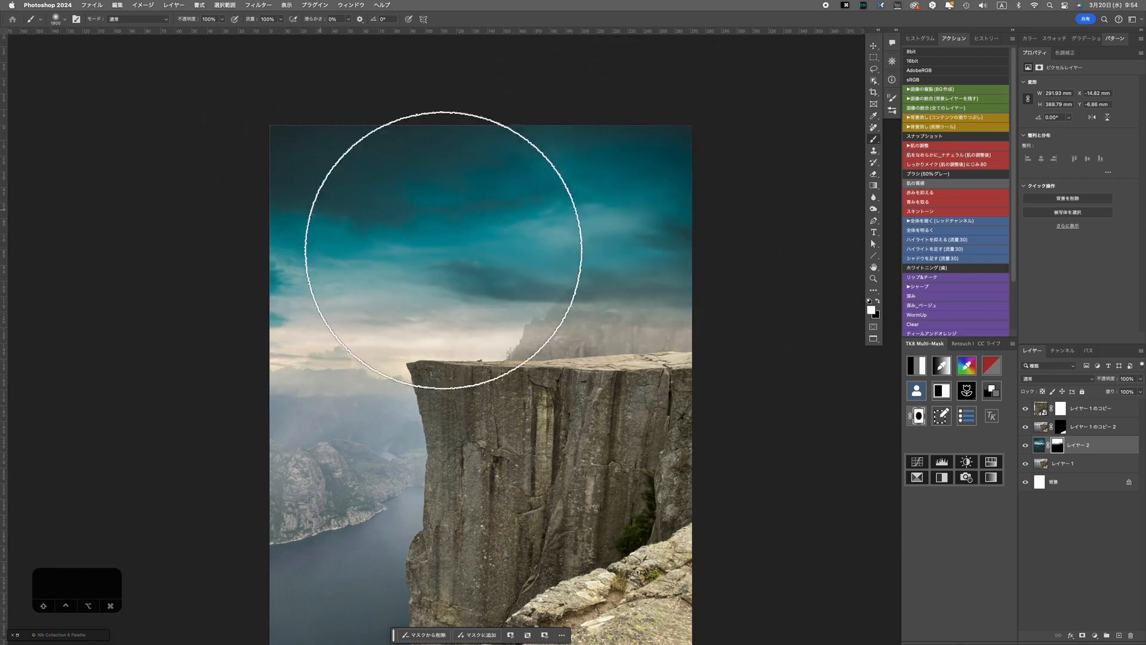
Add a teal solid colour fill layer (#5c8c93) above the original photo and set its blend mode to Soft Light.
click(1074, 463)
click(1066, 53)
click(1095, 635)
click(1099, 472)
click(632, 233)
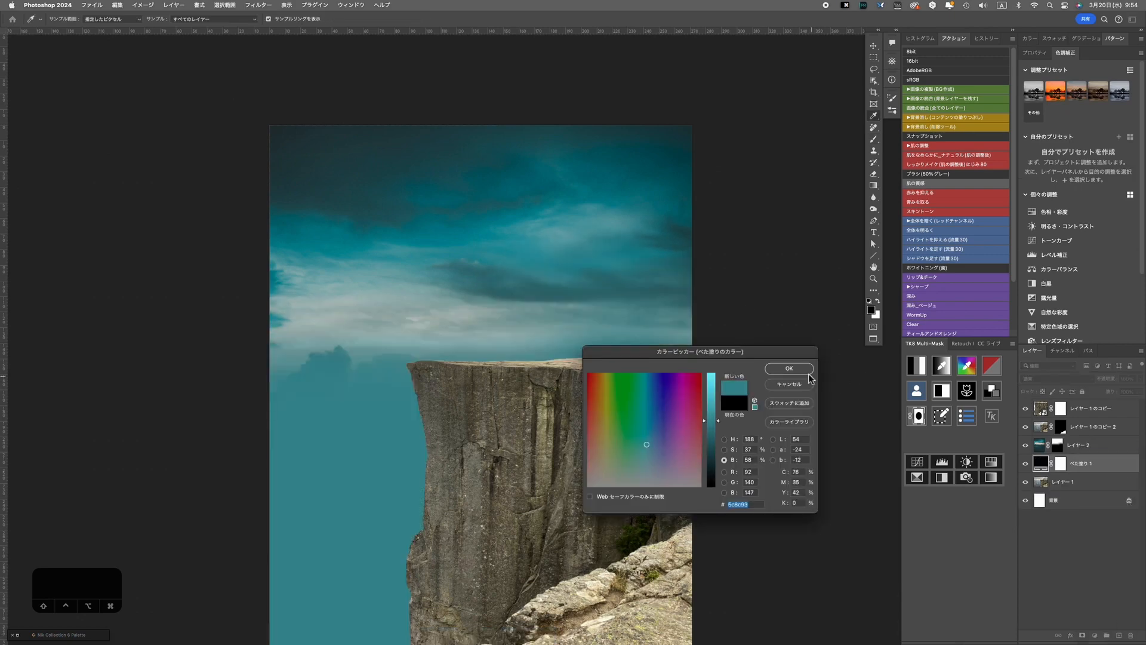
click(800, 369)
click(1057, 378)
click(1062, 504)
Add a Levels adjustment, place it directly above the cloud layer, and lower its output white level to 185.
key(bracketleft)
key(bracketleft)
key(bracketleft)
key(bracketleft)
key(bracketleft)
key(bracketleft)
scroll(559, 385, down, 2)
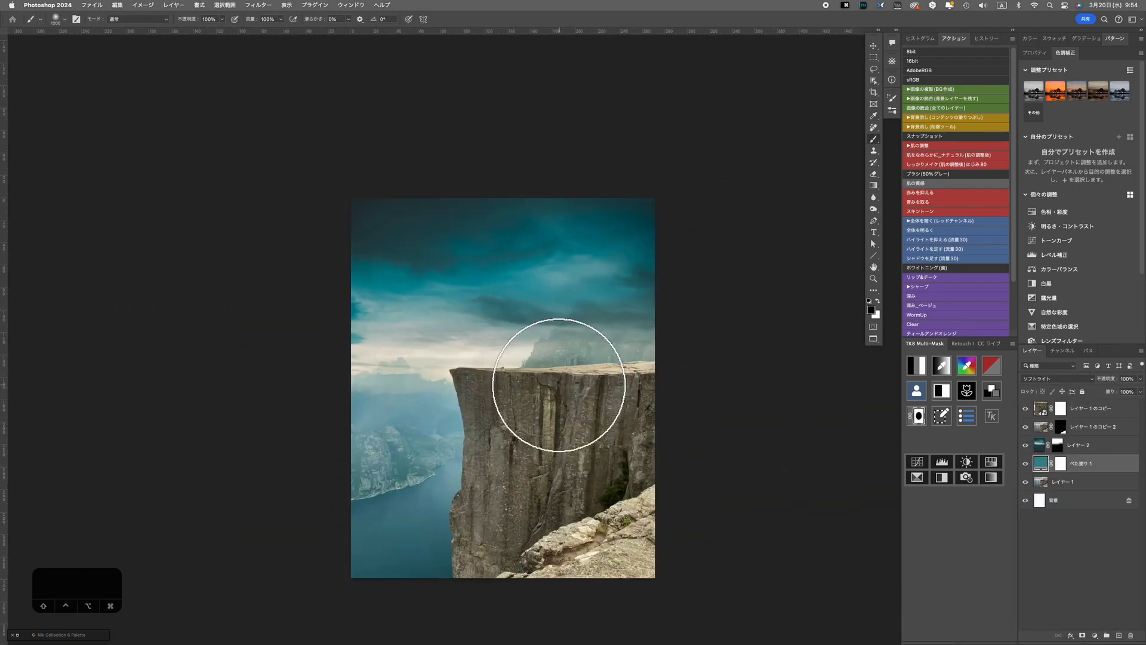
click(1043, 259)
mouse_move(1134, 175)
mouse_down()
mouse_move(1113, 176)
mouse_move(1145, 181)
mouse_move(1105, 177)
mouse_move(1114, 178)
mouse_up()
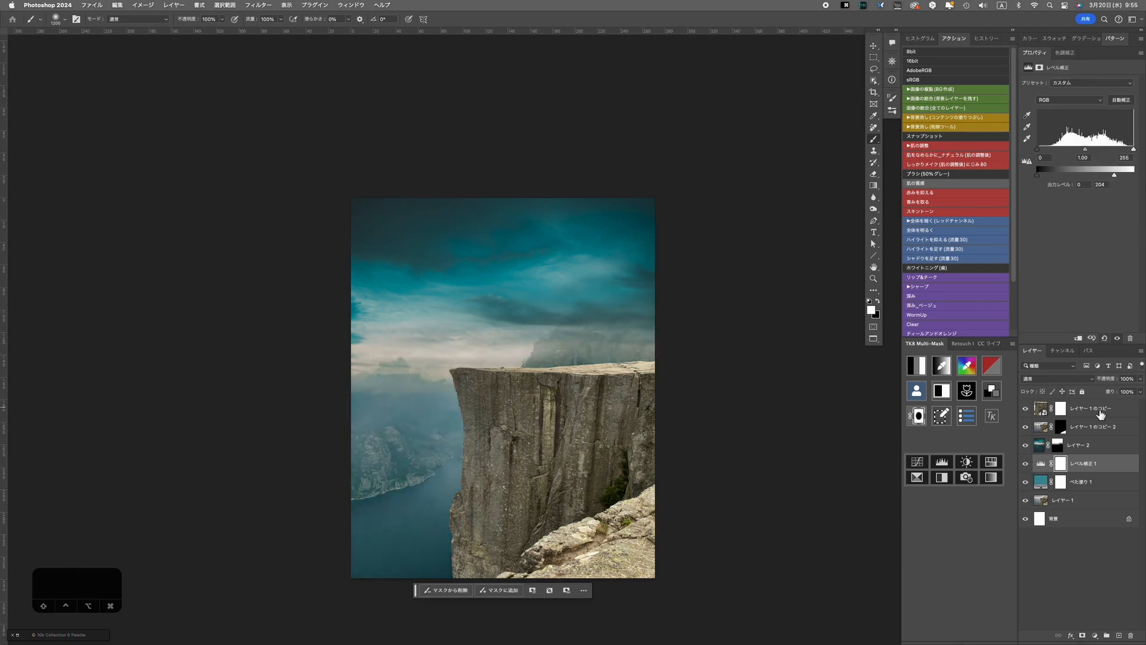
drag(1102, 414, 1081, 444)
drag(1114, 182, 1108, 178)
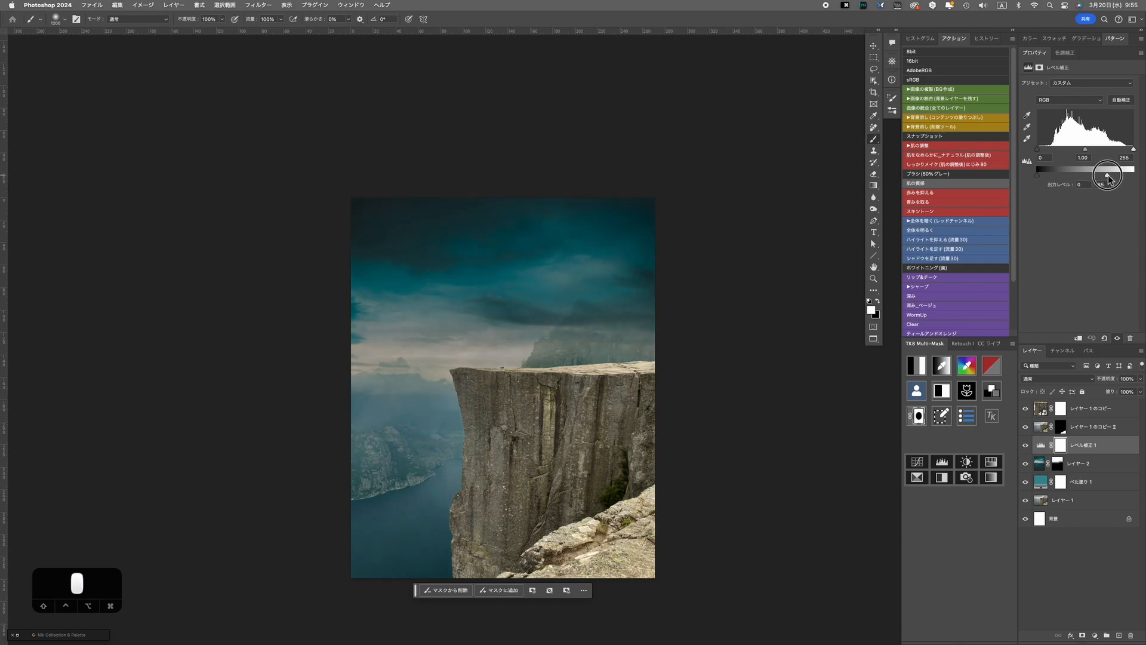
Touch up the cloud layer's mask with a soft black brush near the horizon beside the cliff.
scroll(487, 358, up, 2)
scroll(494, 356, up, 2)
click(1026, 463)
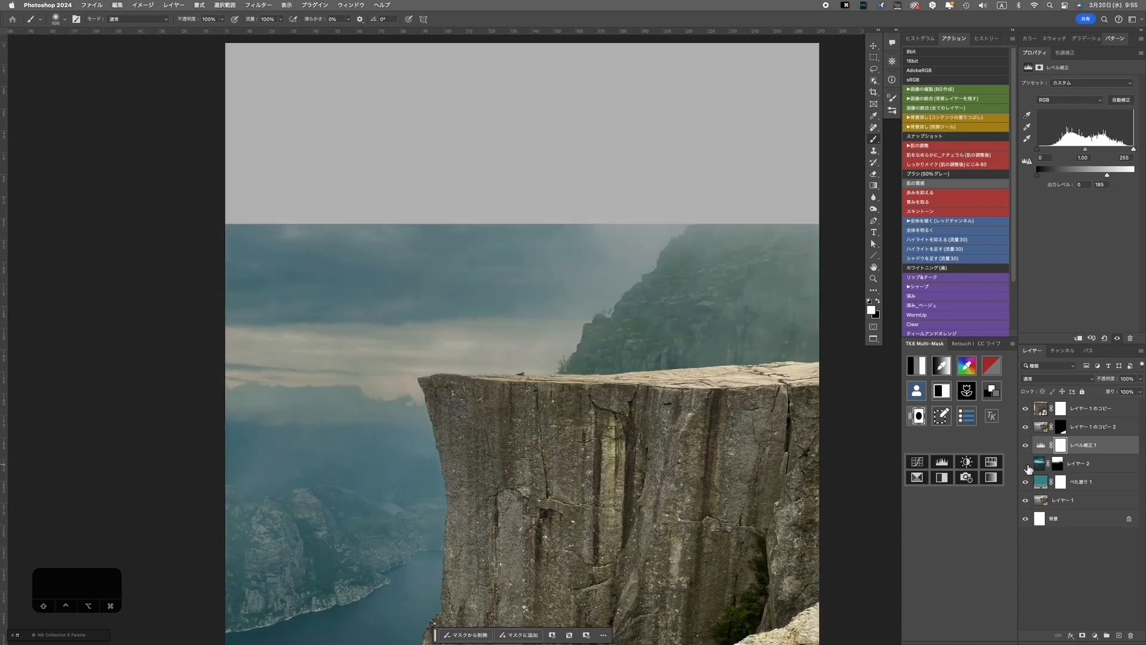
click(1026, 463)
click(1058, 464)
key(x)
key([)
drag(284, 378, 279, 377)
key(])
key(])
key(])
key(])
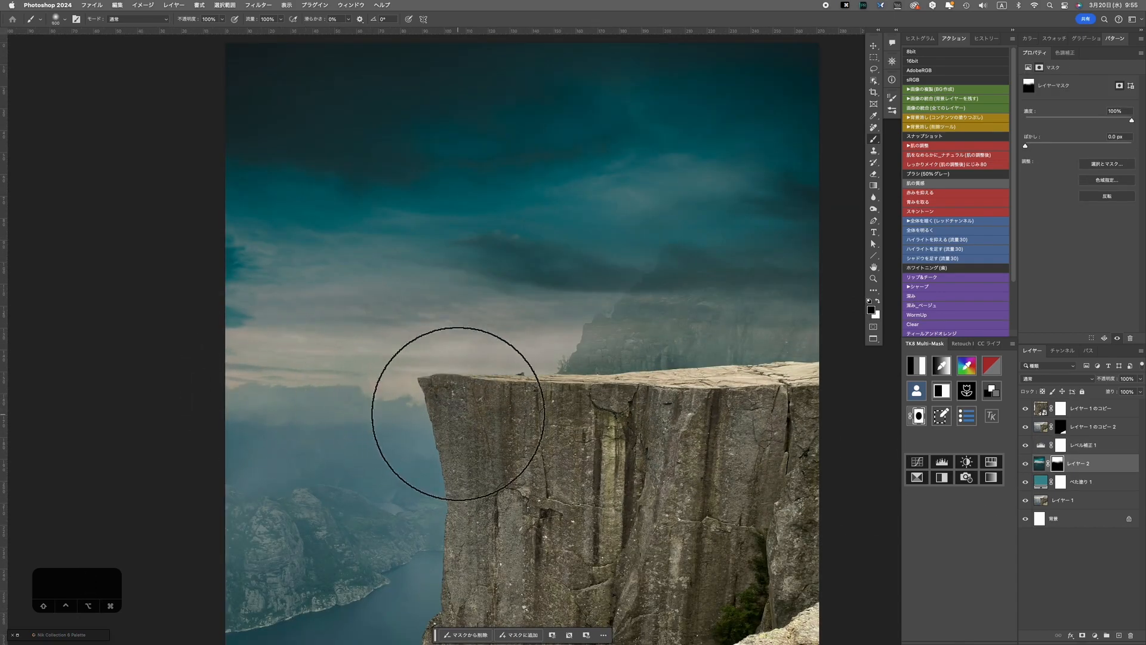
scroll(579, 430, down, 2)
key(space)
drag(575, 420, 547, 388)
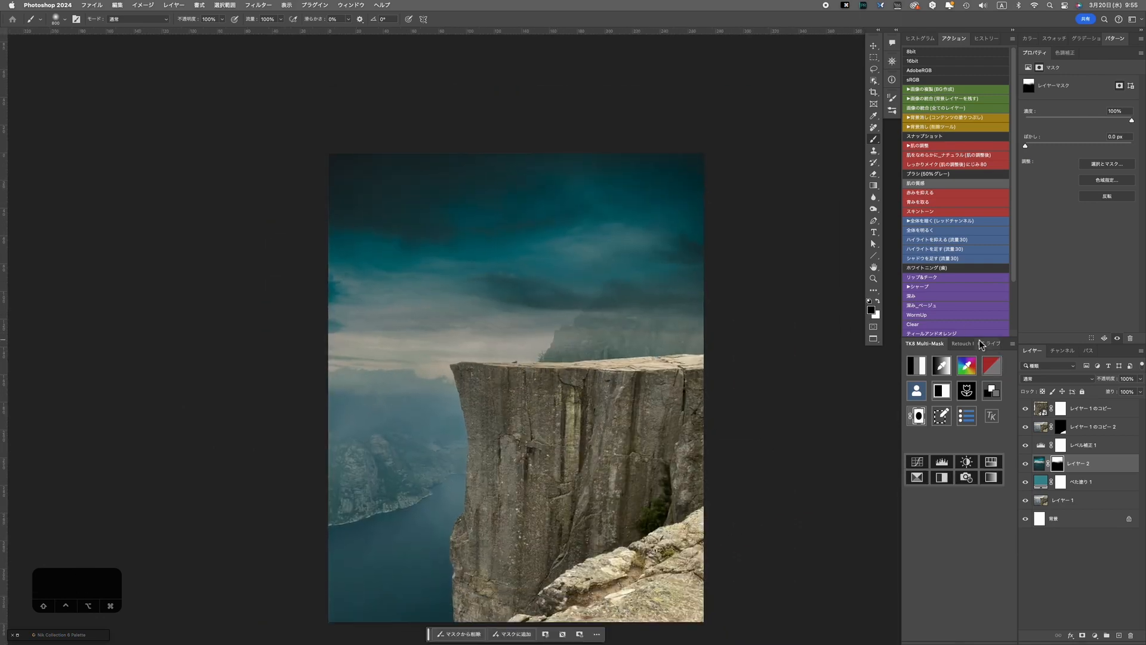
Duplicate the teal fill layer and move the copy to the top of the layer stack.
click(1092, 487)
key(super+j)
drag(1105, 485, 1109, 404)
key(super+0)
scroll(684, 388, down, 3)
drag(683, 387, 625, 410)
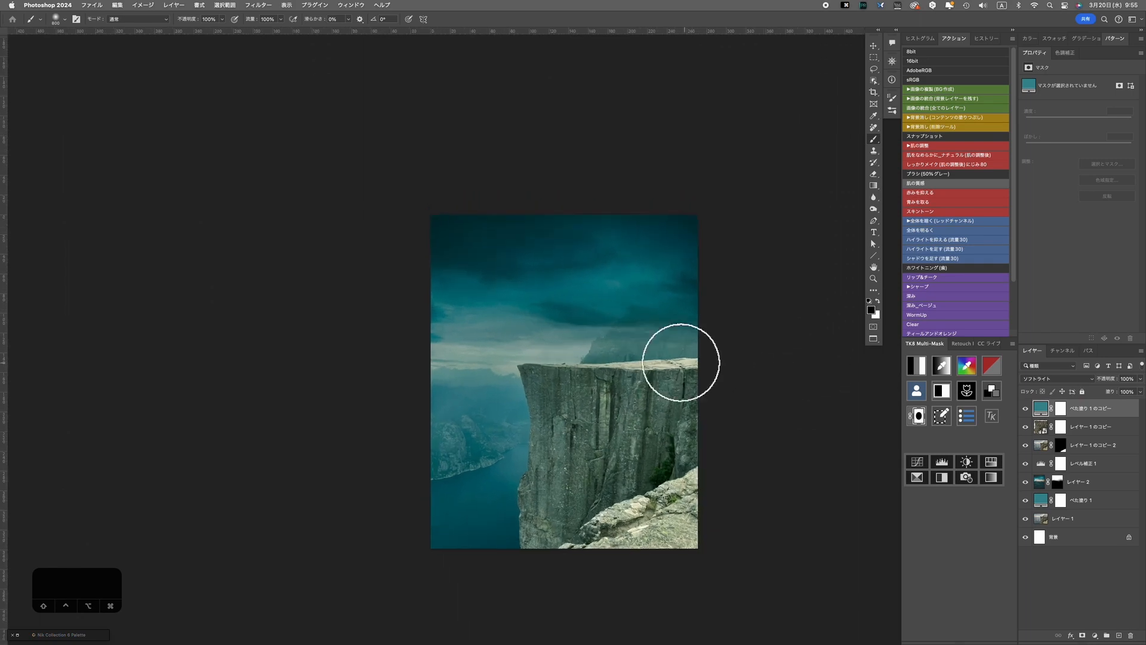
Clip the teal fill copy to the cliff layer and limit its Blend If underlying white range to 58 / 126.
scroll(760, 361, up, 1)
double_click(1135, 410)
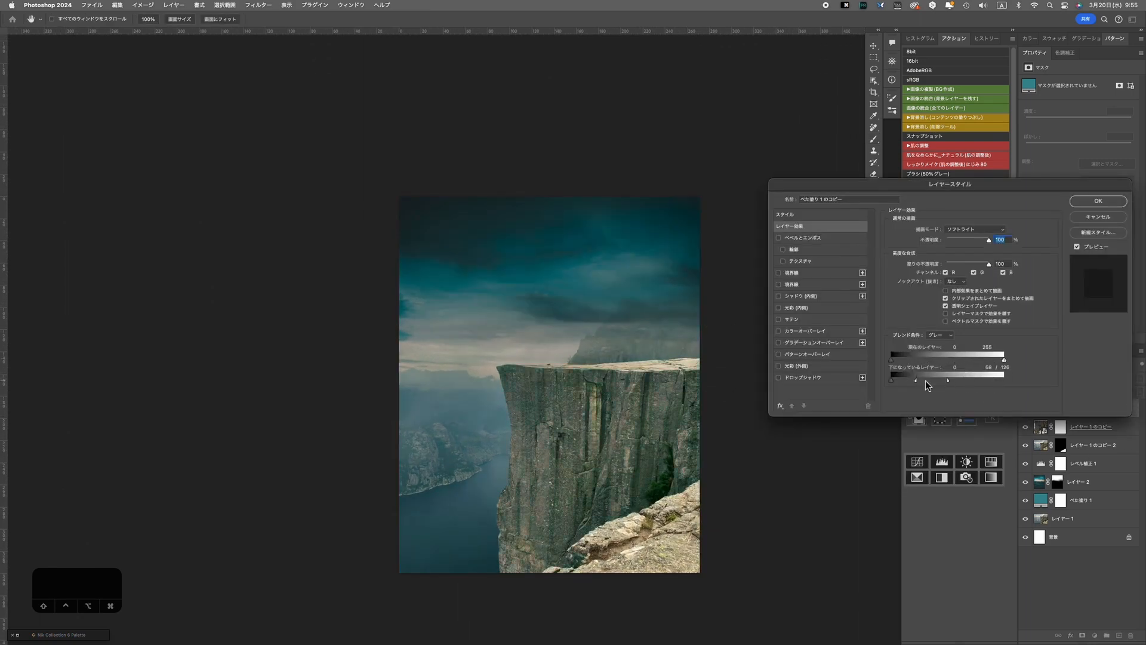
click(1099, 202)
Duplicate the clipped teal fill and clip the copy to the foreground rock layer.
drag(1108, 414, 1093, 455)
drag(731, 388, 648, 402)
key([)
key([)
Select the original photo layer and choose a fog brush with white as the painting colour.
click(1082, 541)
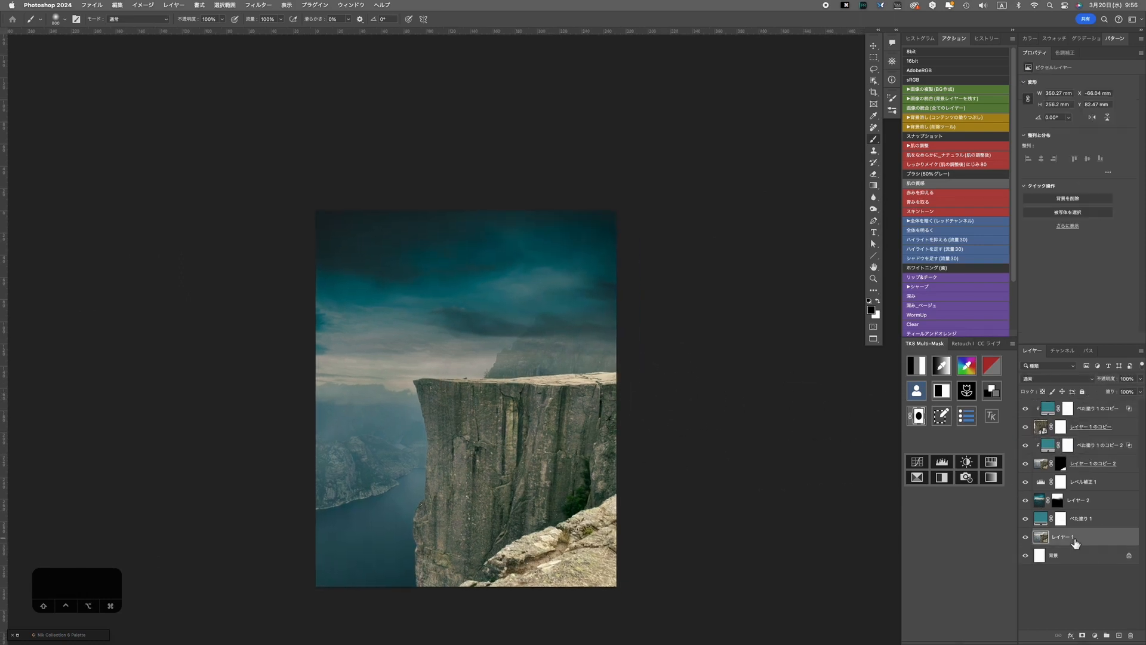
right_click(501, 398)
scroll(519, 505, down, 3)
click(1045, 541)
key(x)
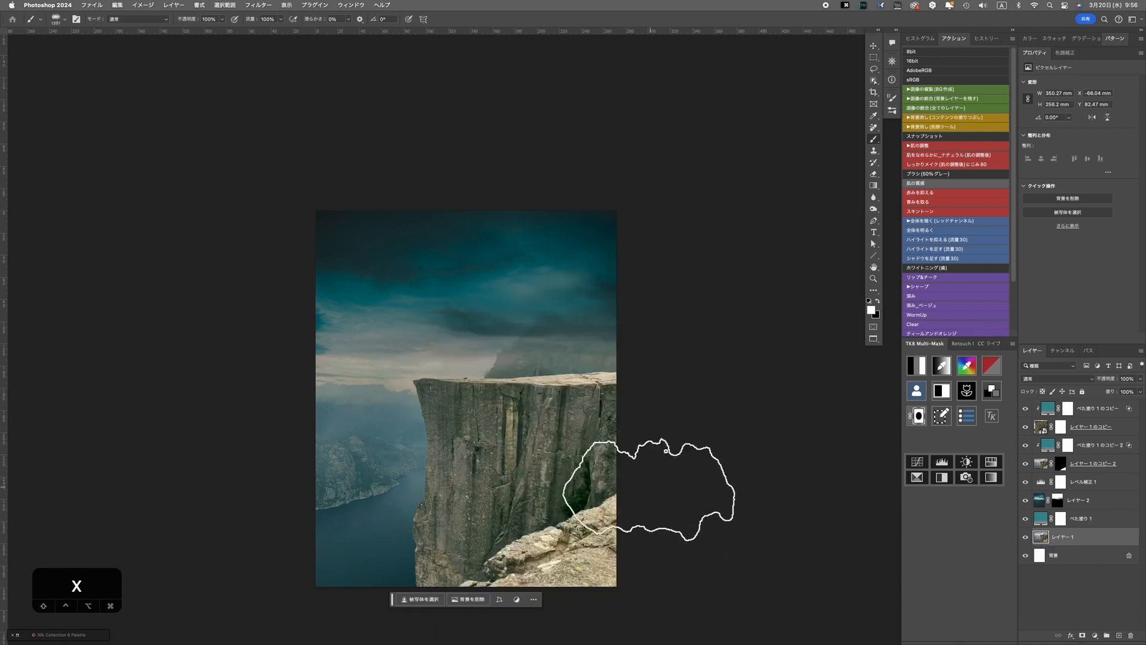
Try painting enlarged white fog strokes over the water beside the cliff and undo them.
key(])
key(])
key(])
click(388, 523)
key(])
key(])
key(])
click(334, 525)
key(super+z)
key(super+z)
Paint white fog over the water beside the cliff on the original photo layer, using a different fog brush enlarged for broad coverage.
click(368, 494)
right_click(369, 495)
click(499, 506)
click(1054, 541)
key(])
key(])
key(])
click(412, 507)
key(bracketright)
key(bracketleft)
key(bracketleft)
key(bracketleft)
Move the foreground rock layer together with its clipped teal fill above the cliff layers.
click(1108, 416)
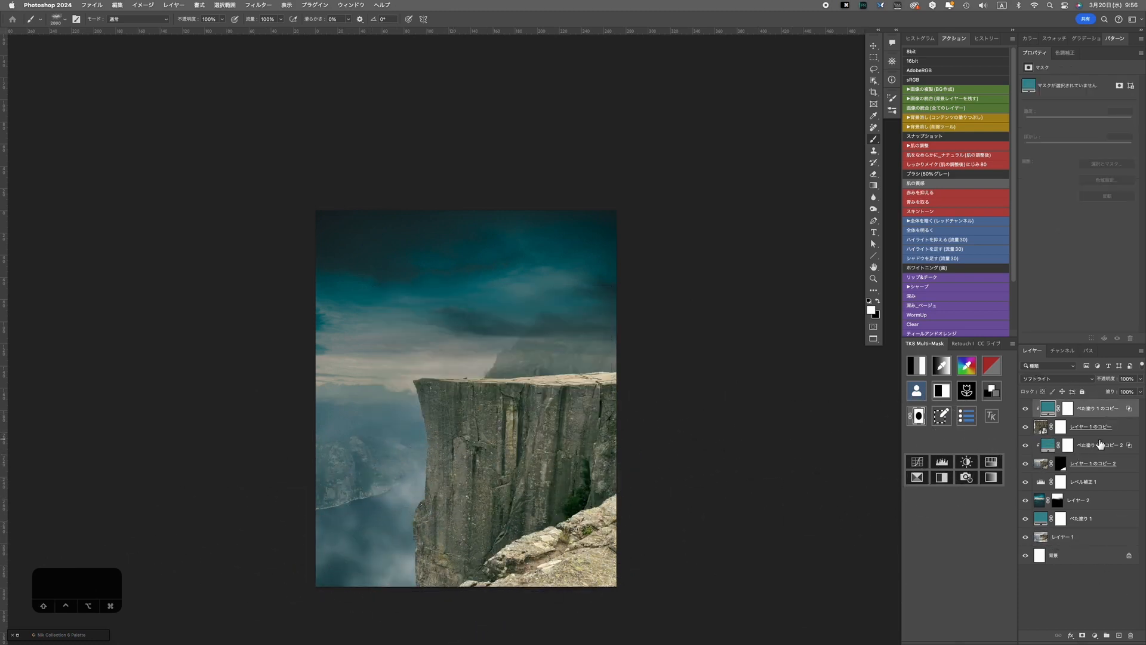
drag(1090, 477, 1090, 474)
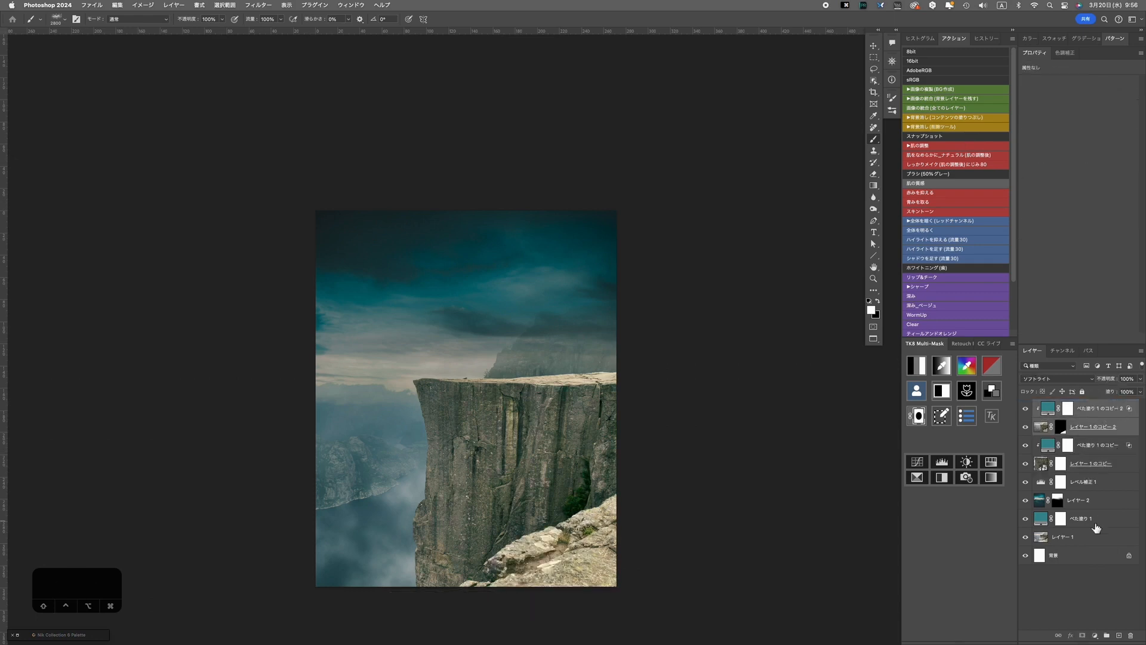
Add a Levels adjustment above the cliff's teal fill with output levels of about 65 and 175, and invert its mask to black.
click(1066, 53)
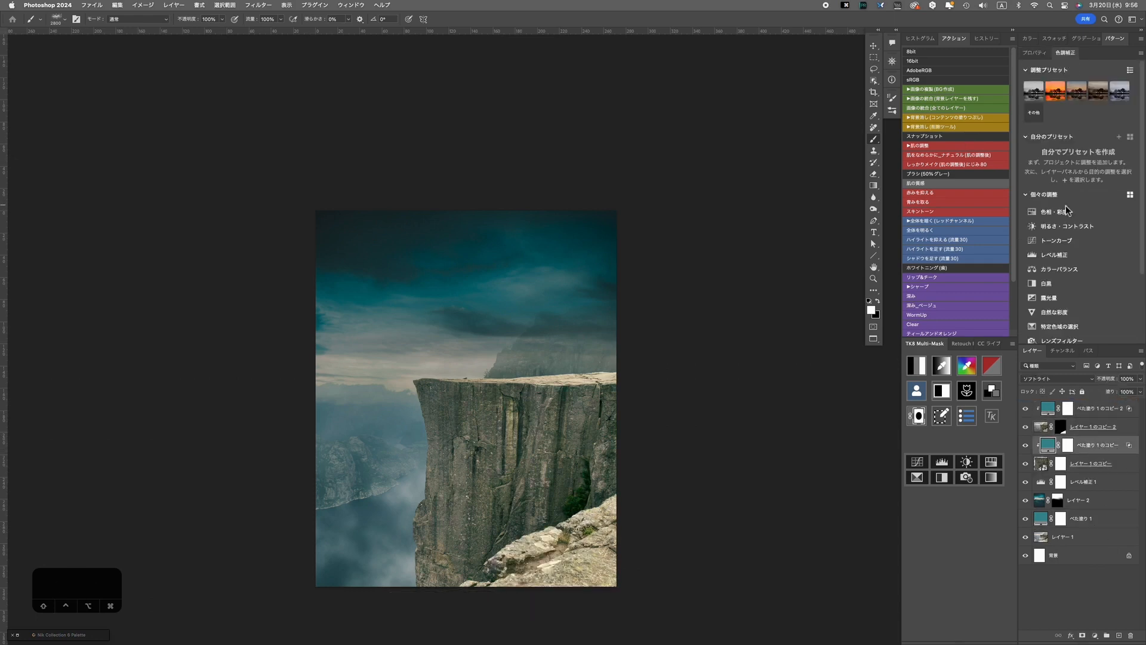
click(1057, 255)
drag(1134, 170, 1111, 174)
drag(1037, 175, 1099, 175)
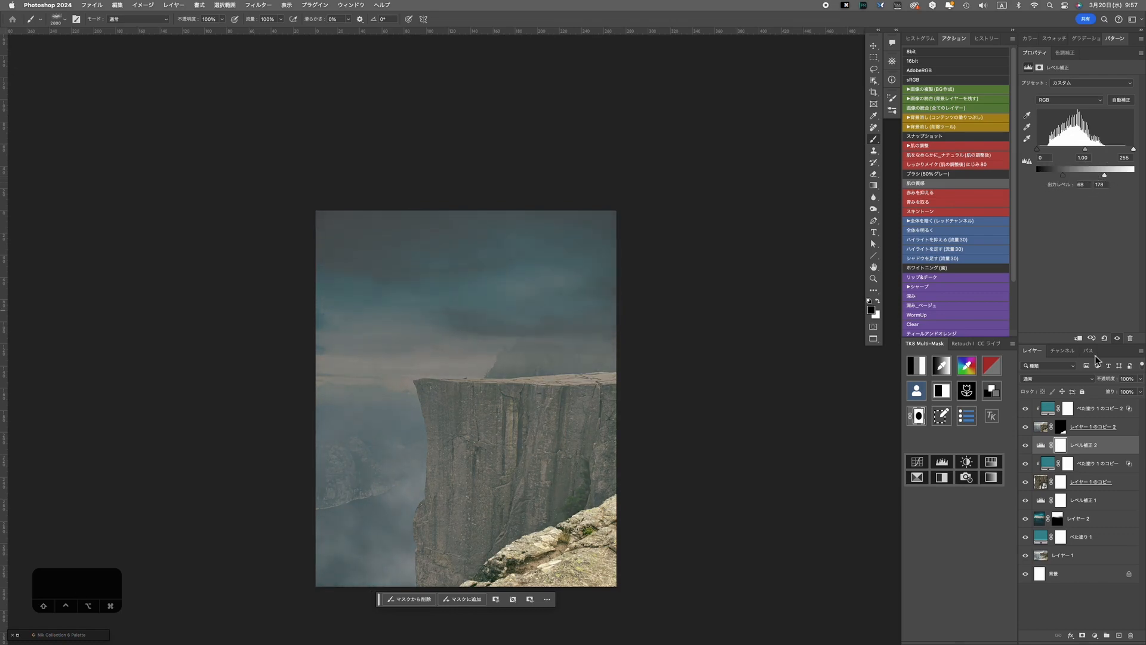
click(1059, 444)
key(super+i)
Outline the lower part of the cliff and the foreground area with a freehand lasso selection.
key(l)
drag(451, 553, 475, 480)
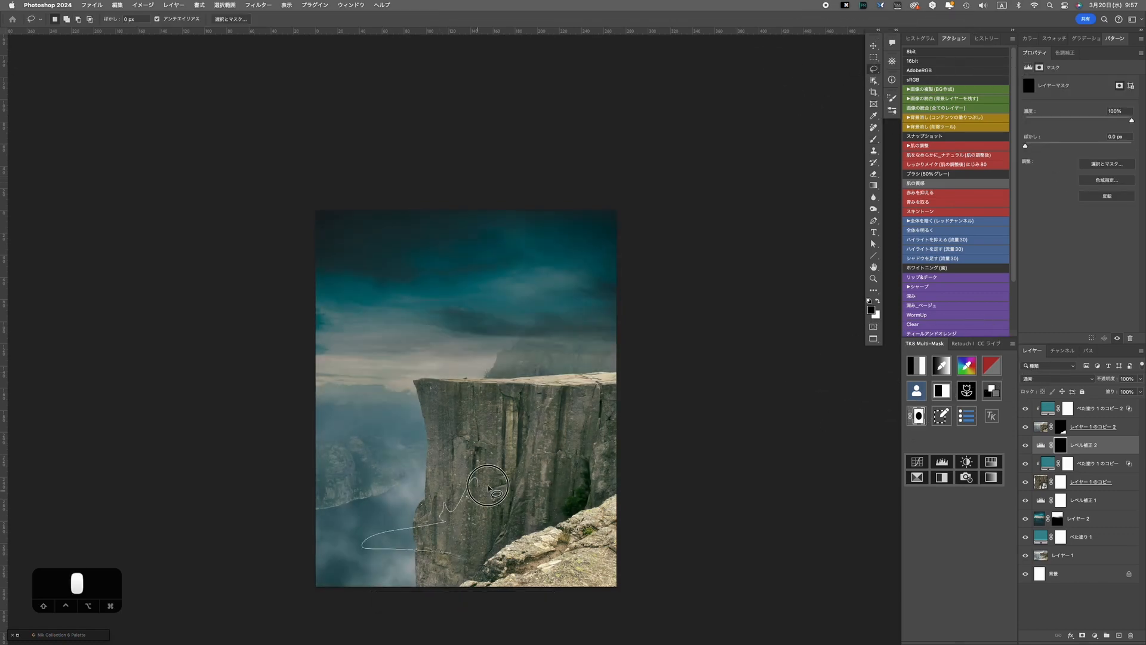
drag(457, 560, 463, 555)
scroll(465, 316, up, 2)
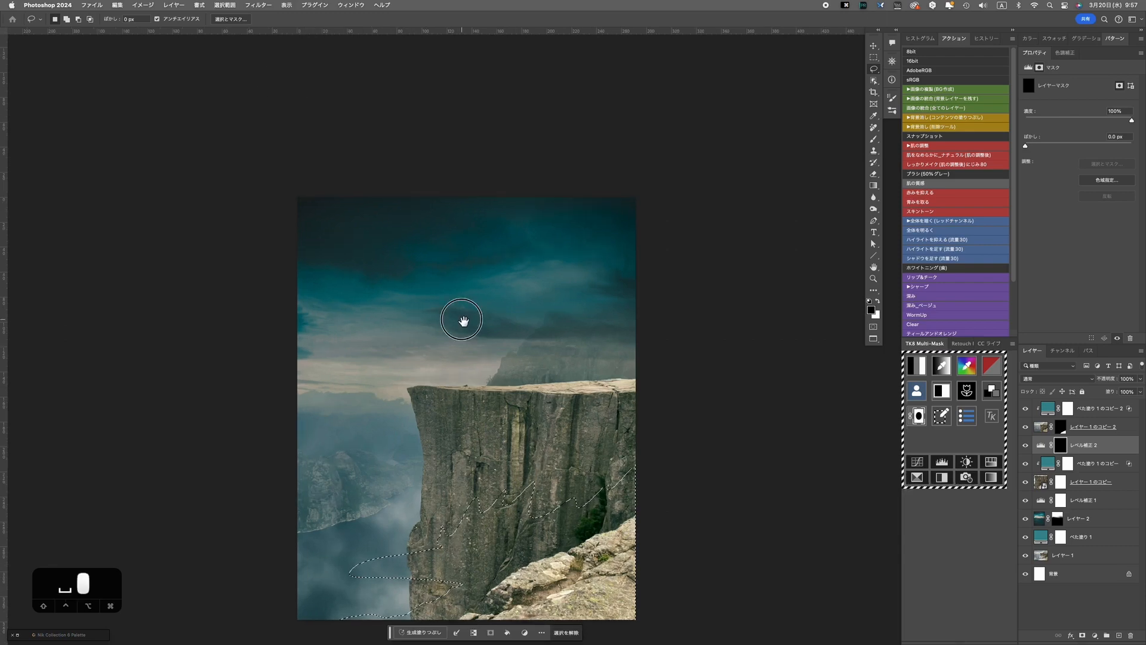
drag(464, 322, 460, 220)
scroll(407, 227, up, 3)
Try applying a blur of 300 to the Levels mask within the selection and undo it.
click(259, 5)
mouse_move(370, 146)
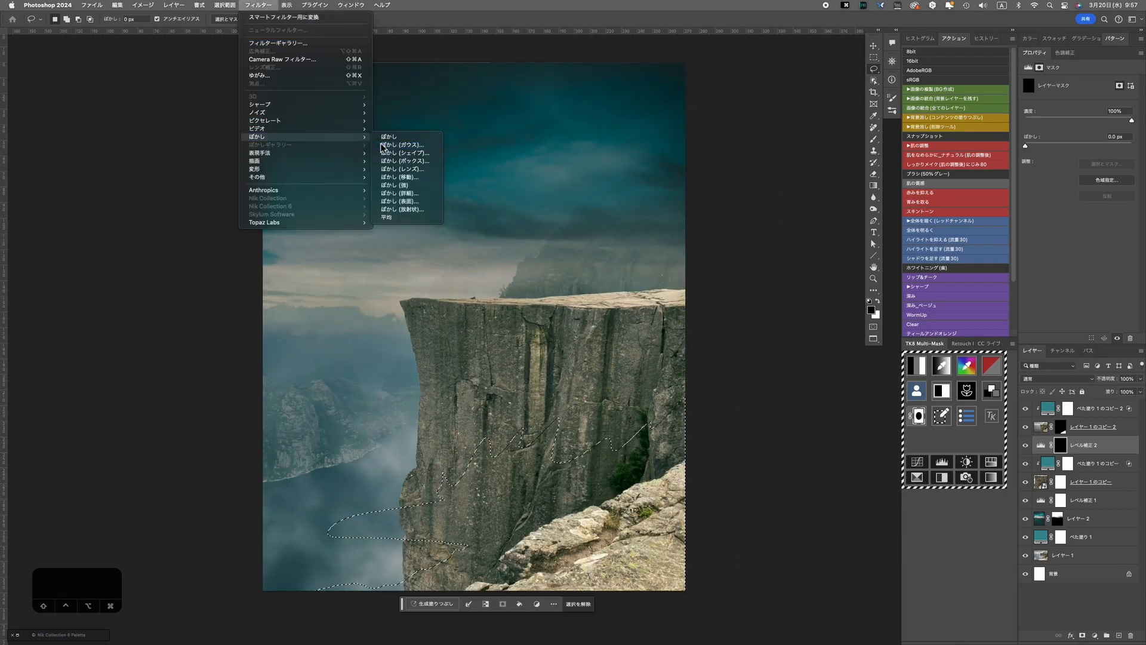
click(418, 184)
text(300)
key(Return)
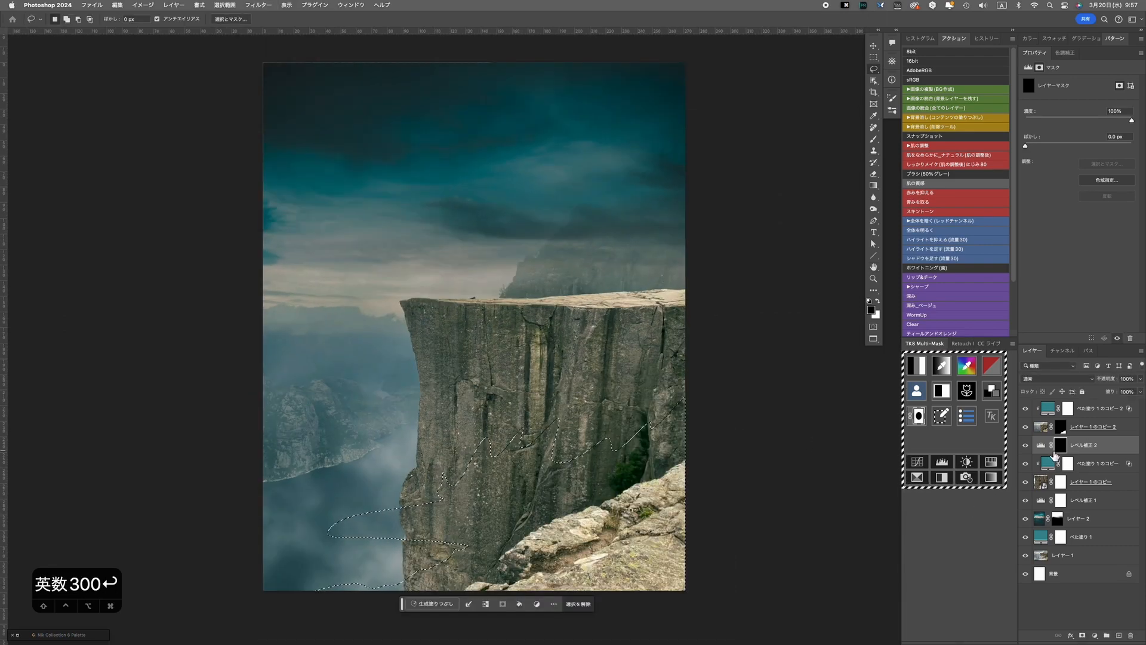
key(super+z)
key(super+z)
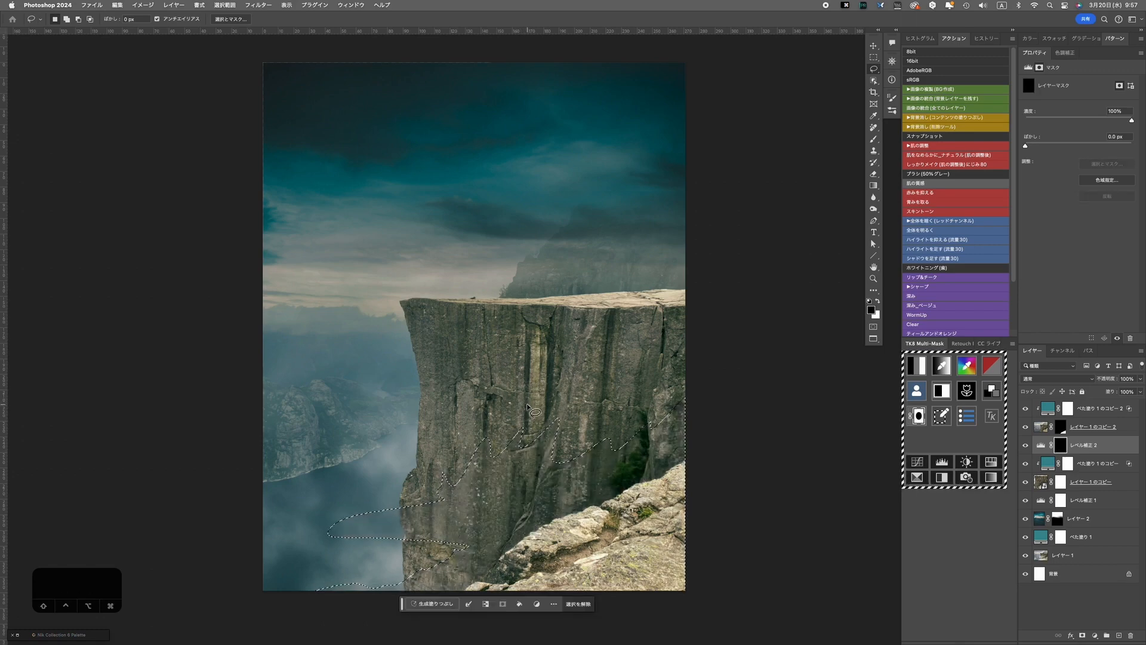
Feather the selection by 300 pixels, fill it with white on the Levels mask, and deselect.
click(224, 5)
mouse_move(282, 141)
click(339, 145)
text(300)
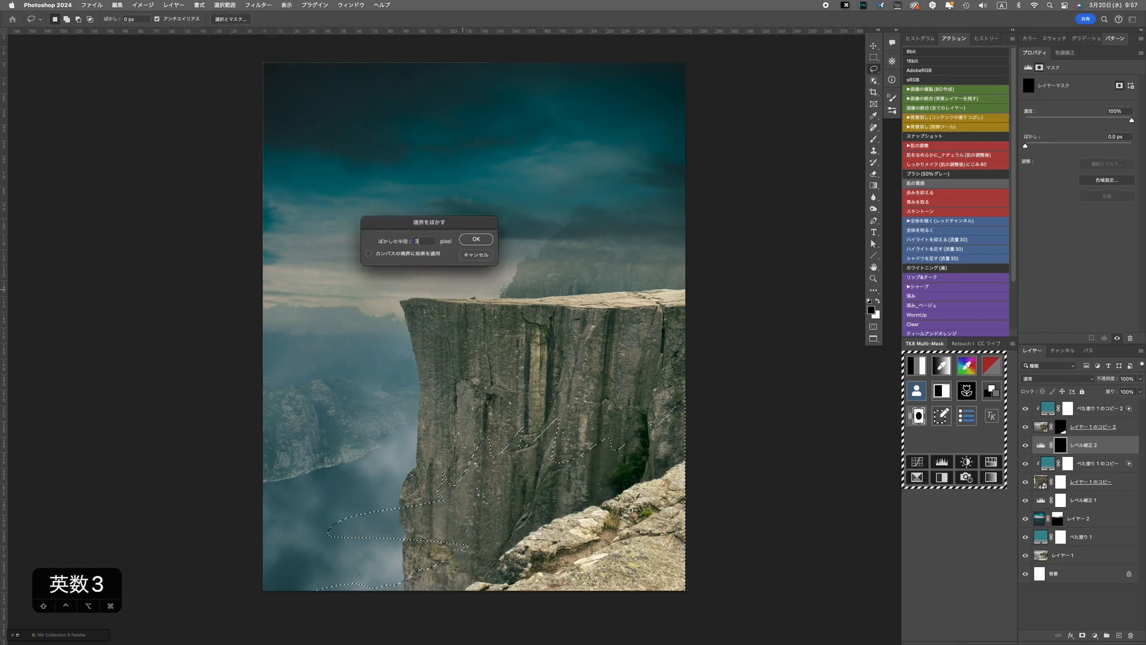
key(Return)
key(shift+F5)
click(529, 402)
key(super+d)
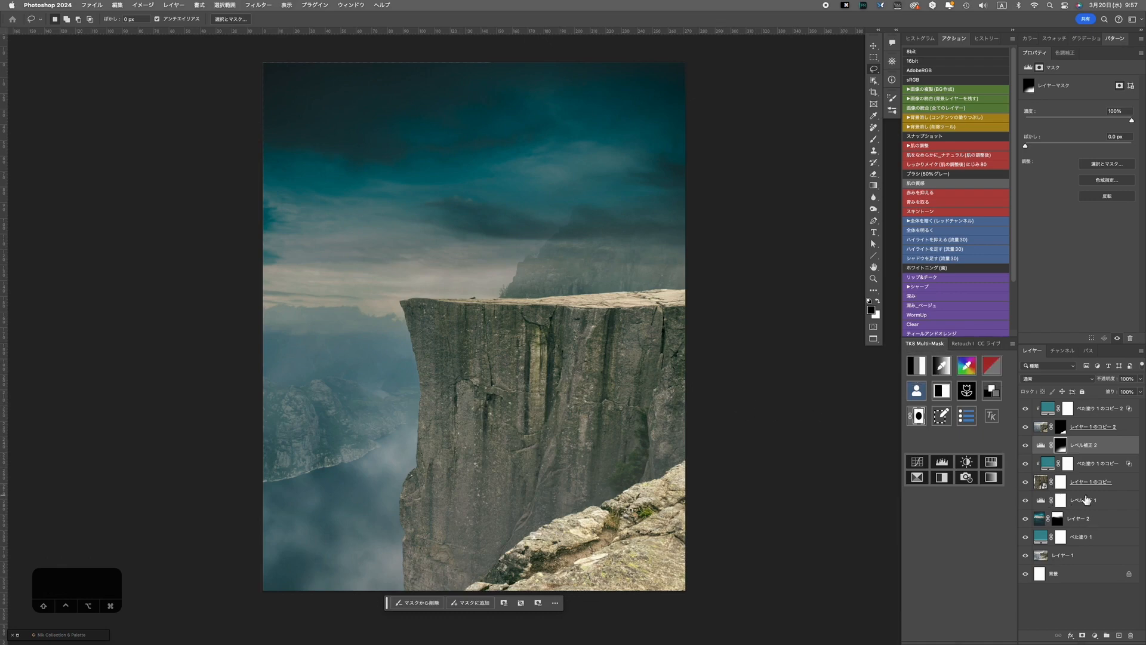
Add a Levels adjustment beneath the cliff layer with output black raised to 47, and invert its mask to black.
click(1030, 500)
click(1064, 53)
click(1107, 231)
drag(1041, 174, 1057, 181)
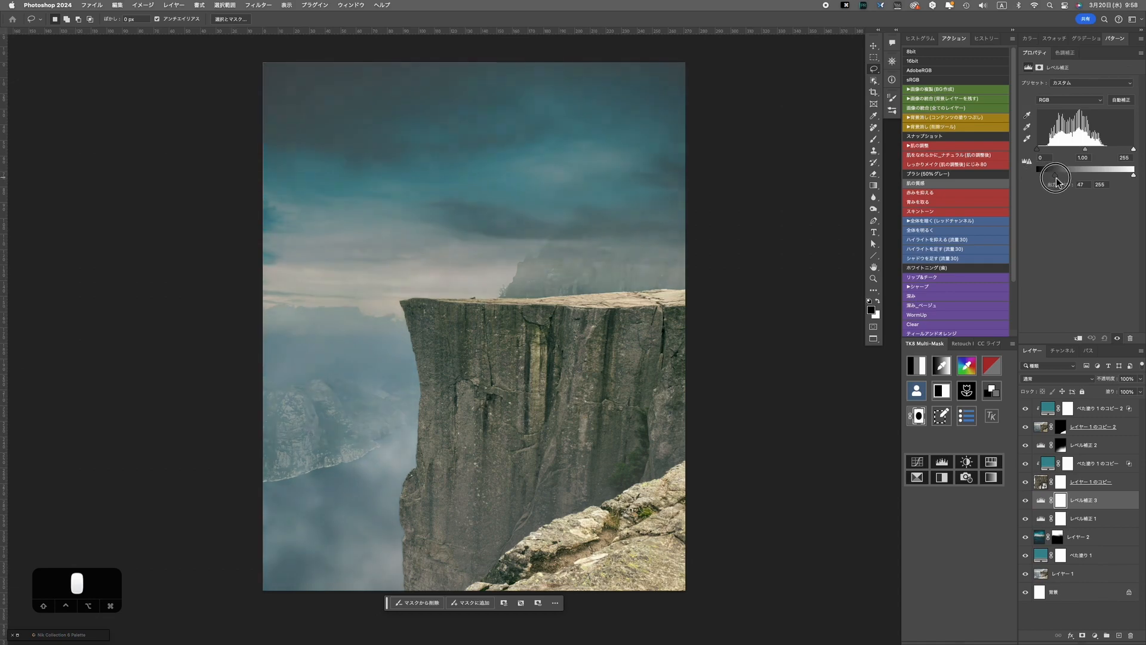
click(1060, 501)
key(super+i)
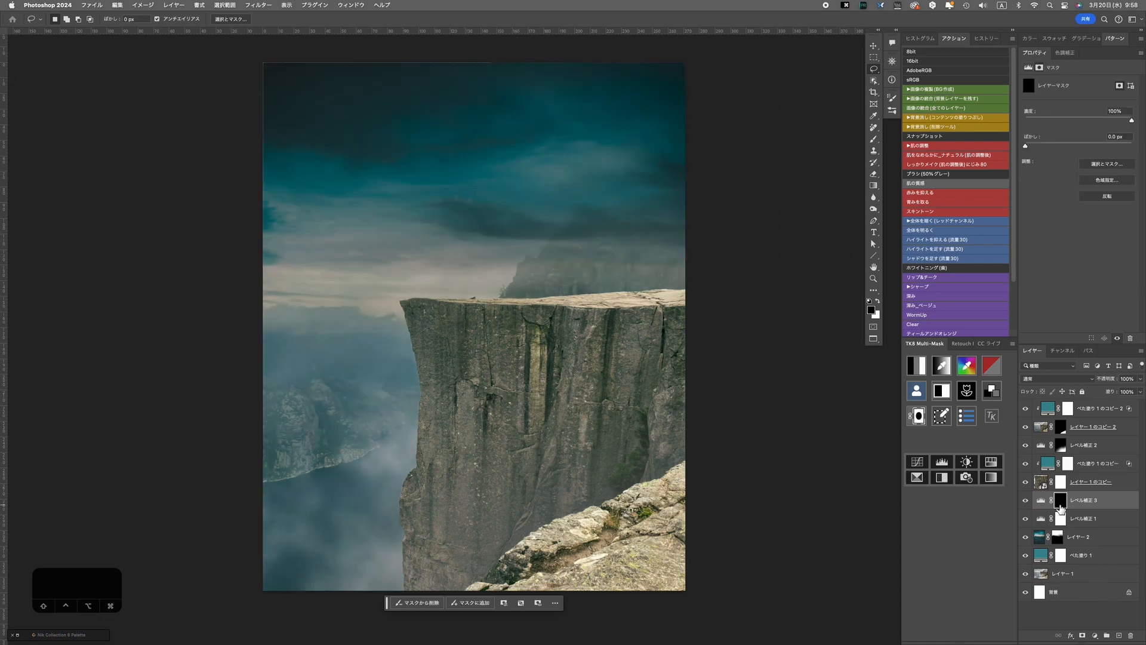
Paint white with a reduced fog brush on the new Levels mask to haze the distant mountain behind the cliff.
key(b)
key(bracketleft)
key(bracketleft)
key(bracketleft)
key(bracketleft)
key(bracketleft)
key(bracketleft)
key(x)
click(560, 323)
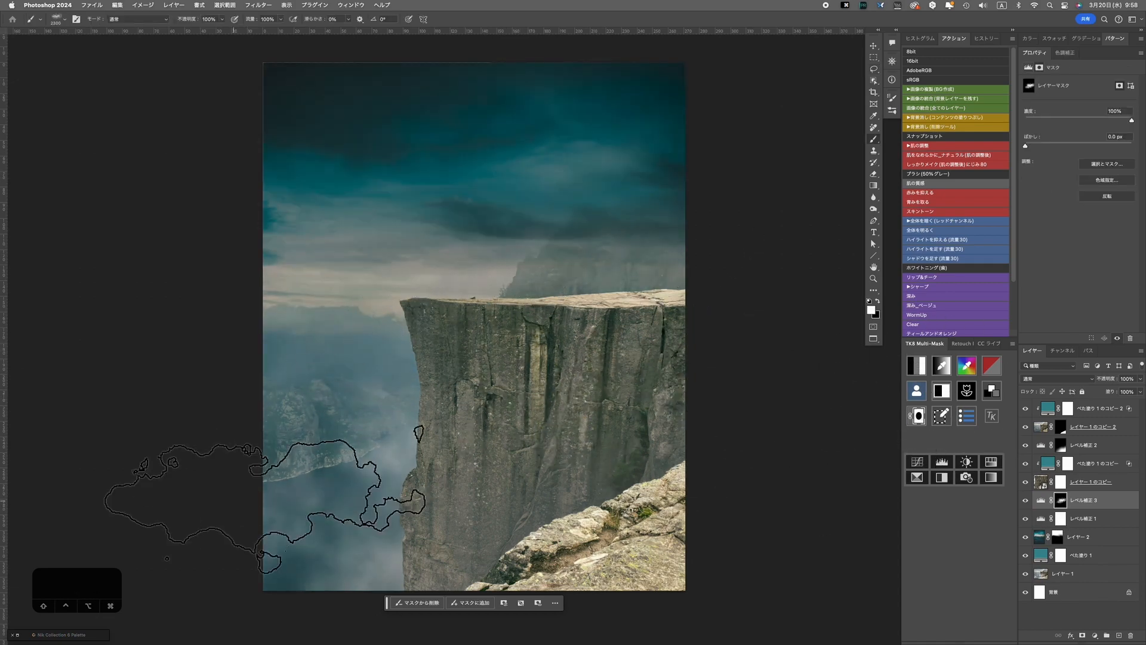
key(bracketleft)
click(543, 284)
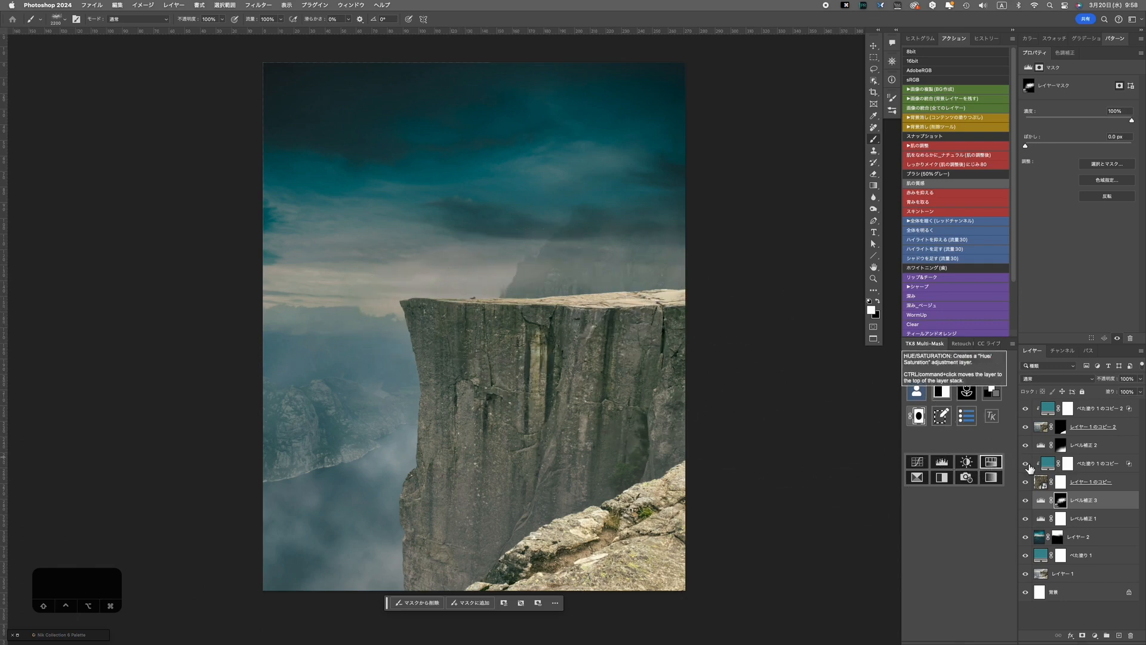
Dab a resized fog brush on the mask of the Levels layer above the cliff, along the cliff's right side and base.
click(1061, 446)
key(bracketleft)
key(bracketleft)
key(bracketleft)
key(bracketleft)
key(bracketleft)
key(bracketleft)
key(bracketright)
key(bracketright)
key(bracketright)
key(bracketright)
key(bracketright)
key(bracketright)
key(bracketright)
key(bracketright)
key(bracketright)
click(695, 391)
click(545, 521)
click(395, 570)
Create a new layer between the cliff's Levels adjustment and the foreground rock layer, with white as the foreground colour.
click(1120, 635)
key(bracketright)
key(bracketright)
key(bracketleft)
click(872, 309)
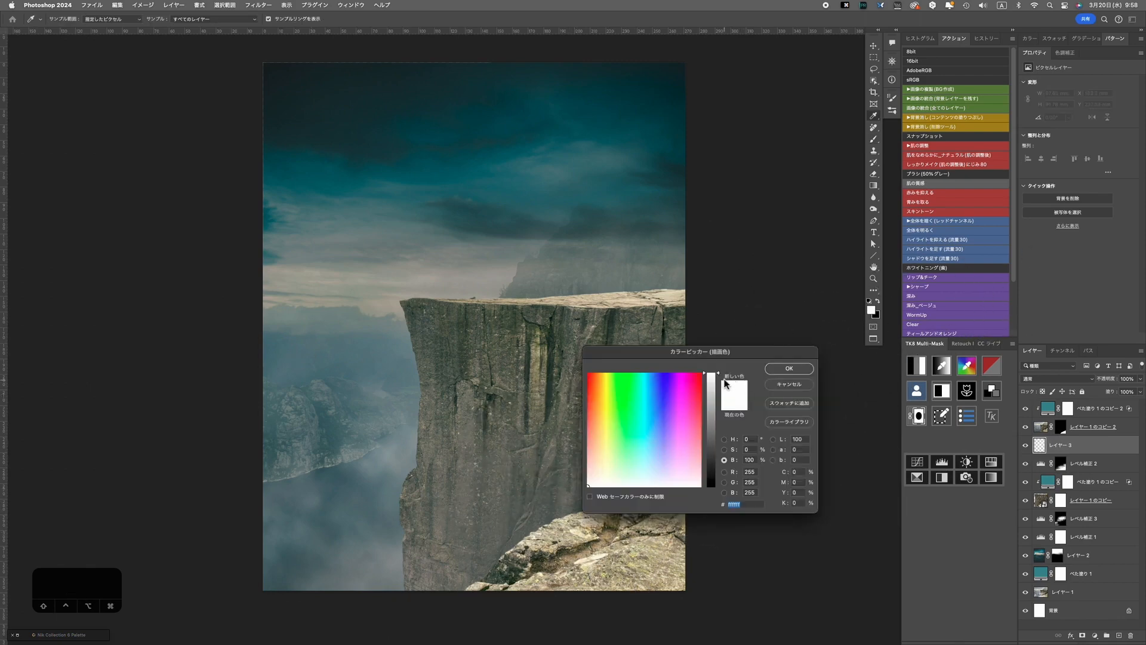
click(789, 369)
Paint large white fog patches on the new layer behind the foreground rocks and around the cliff's base.
key(bracketleft)
key(bracketright)
key(bracketright)
key(bracketright)
scroll(621, 439, down, 4)
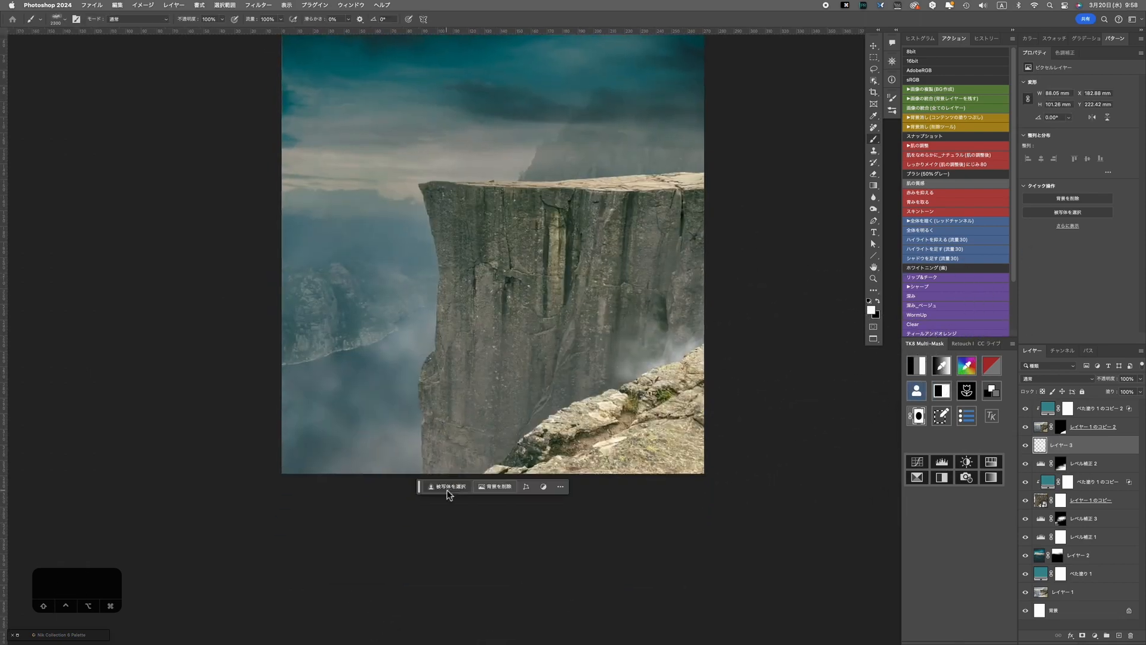
key(bracketleft)
drag(544, 421, 527, 540)
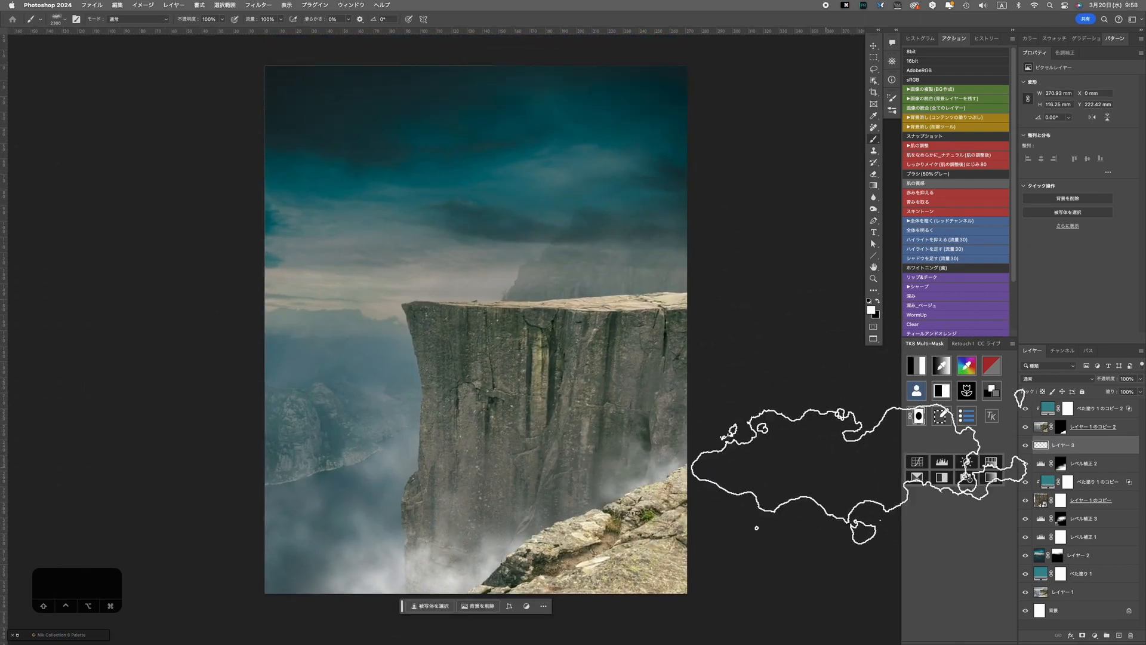
Create a new layer directly beneath the cliff layer and choose a fog brush for it.
click(1090, 522)
click(1120, 636)
right_click(439, 466)
scroll(486, 471, down, 5)
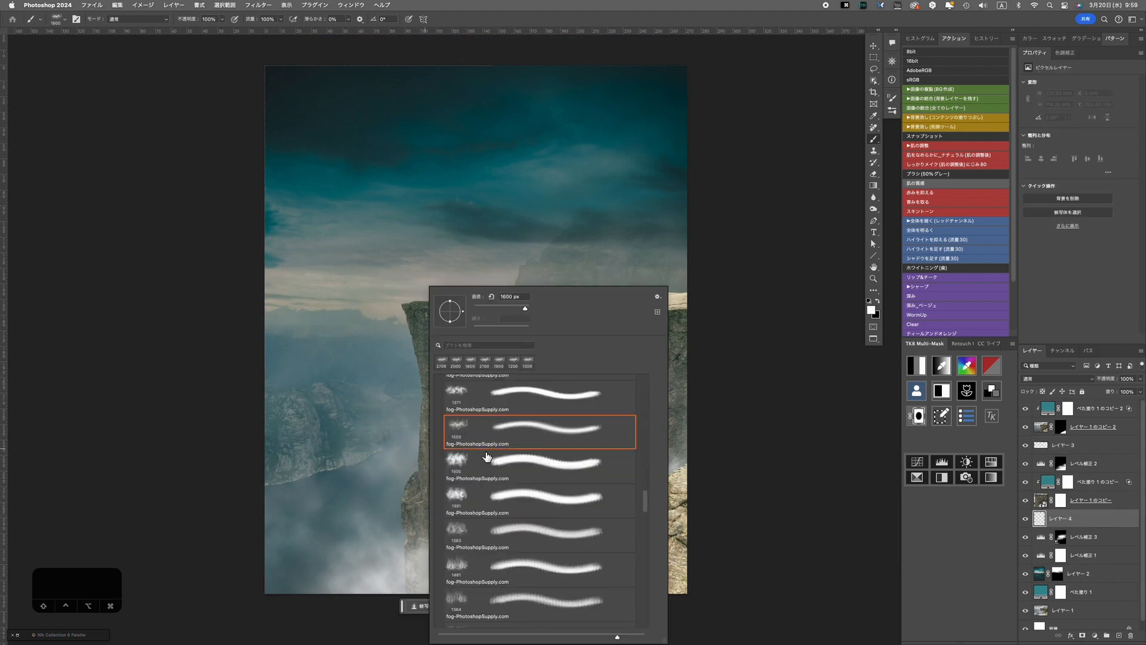
click(975, 494)
Try fog dabs in several brush sizes beside the cliff on the new layer and undo them.
key(bracketleft)
key(bracketleft)
key(bracketleft)
key(bracketleft)
key(bracketleft)
click(439, 419)
key(super+z)
key(bracketleft)
key(bracketleft)
key(bracketleft)
key(bracketleft)
key(bracketleft)
key(bracketleft)
key(bracketleft)
key(bracketleft)
key(bracketleft)
click(468, 414)
key(bracketright)
key(bracketright)
key(bracketright)
key(bracketright)
key(bracketright)
key(bracketright)
key(super+z)
click(289, 564)
key(super+z)
Choose another fog brush and dab white fog into the lower-left valley behind the cliff.
right_click(322, 525)
click(330, 507)
click(283, 527)
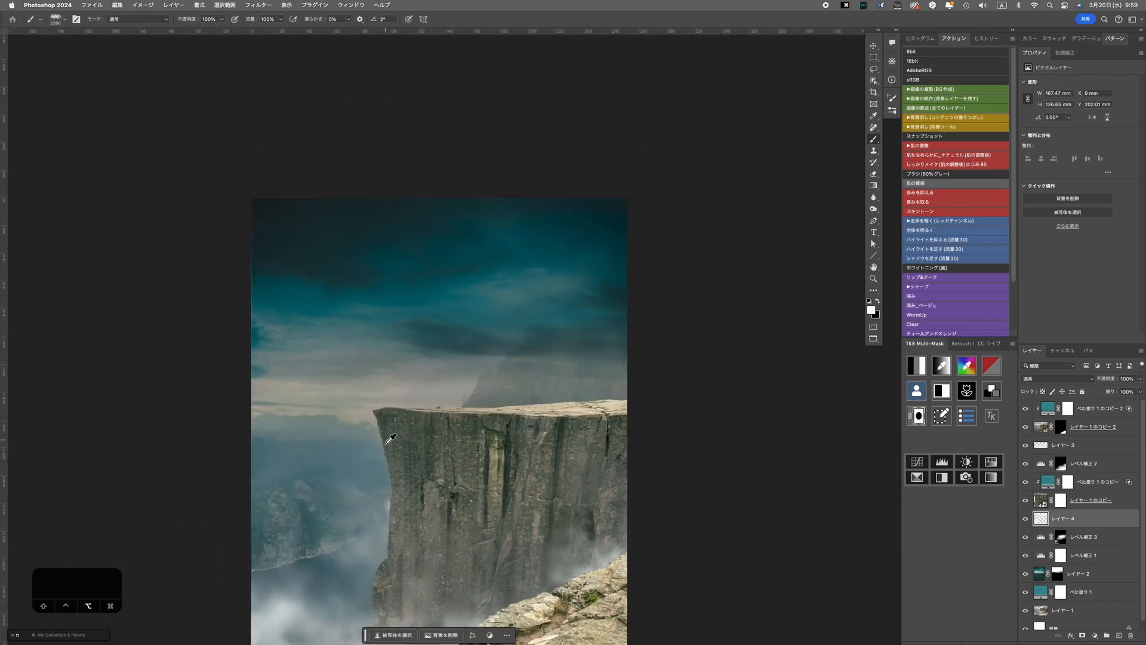
Switch to the document with the hooded figure in a pink coat and show the whole figure.
key(f)
key(f)
key(v)
click(361, 346)
key(f)
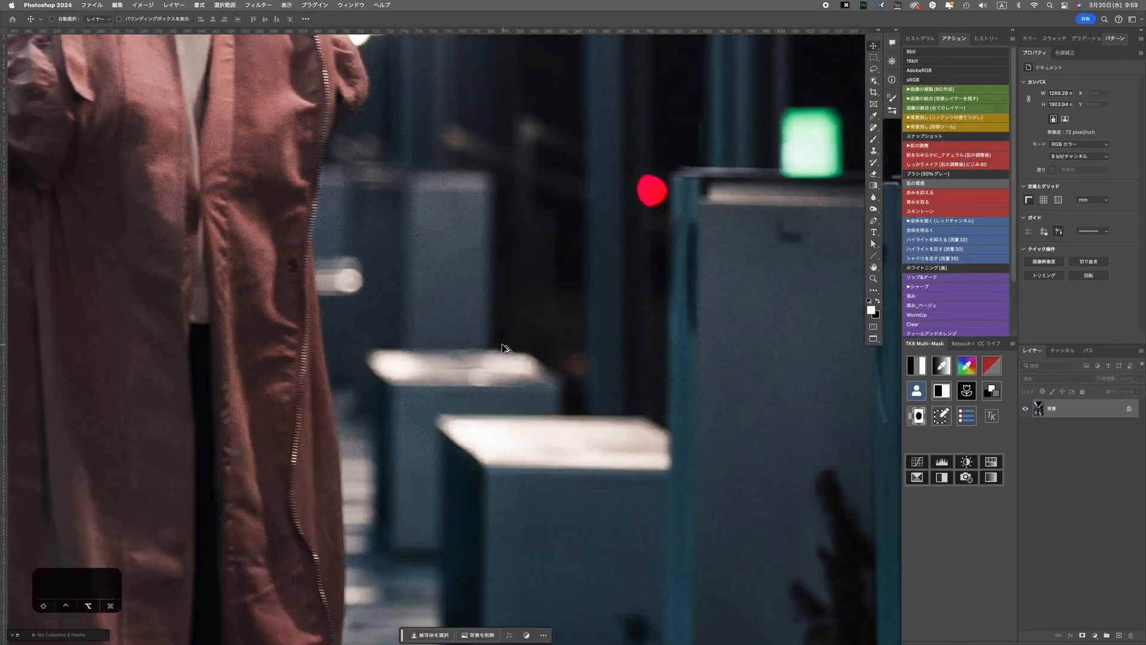
scroll(501, 351, down, 10)
scroll(597, 371, right, 5)
scroll(659, 365, down, 5)
scroll(658, 366, left, 8)
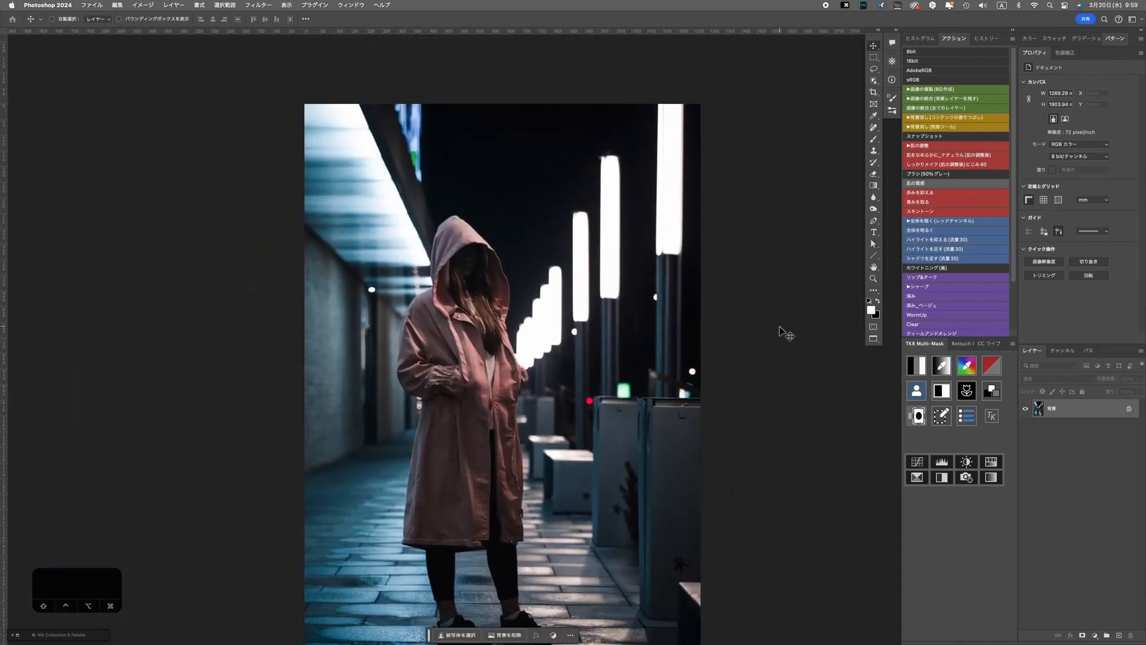
Select the hooded figure as the subject and display the selection in Quick Mask mode.
key(w)
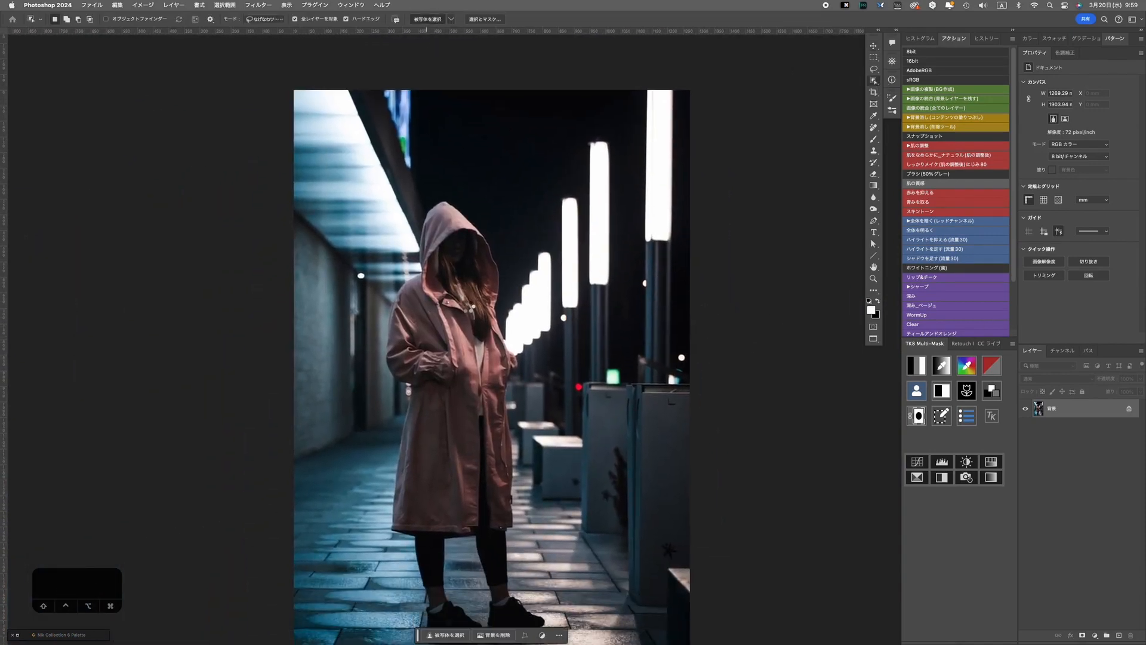
key(q)
scroll(424, 270, up, 10)
Refine the mask where the hood meets the shoulder, painting white with a small round brush.
key(b)
key([)
key([)
key([)
key([)
key([)
key([)
key([)
key([)
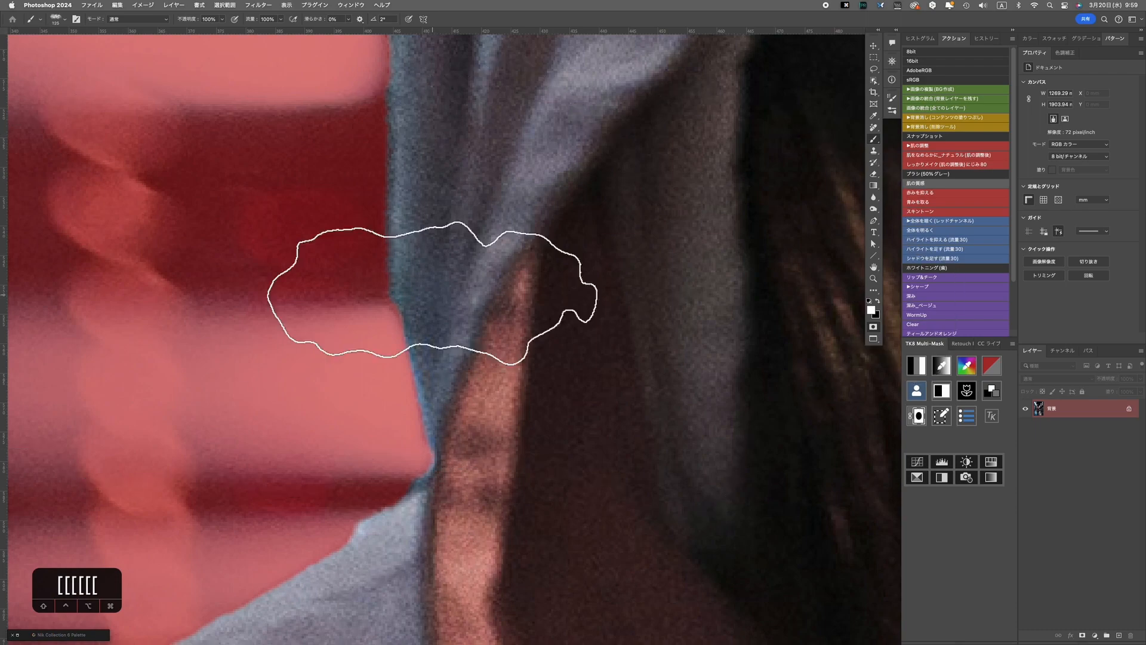
right_click(433, 292)
click(466, 447)
click(1060, 422)
key([)
key([)
key([)
key([)
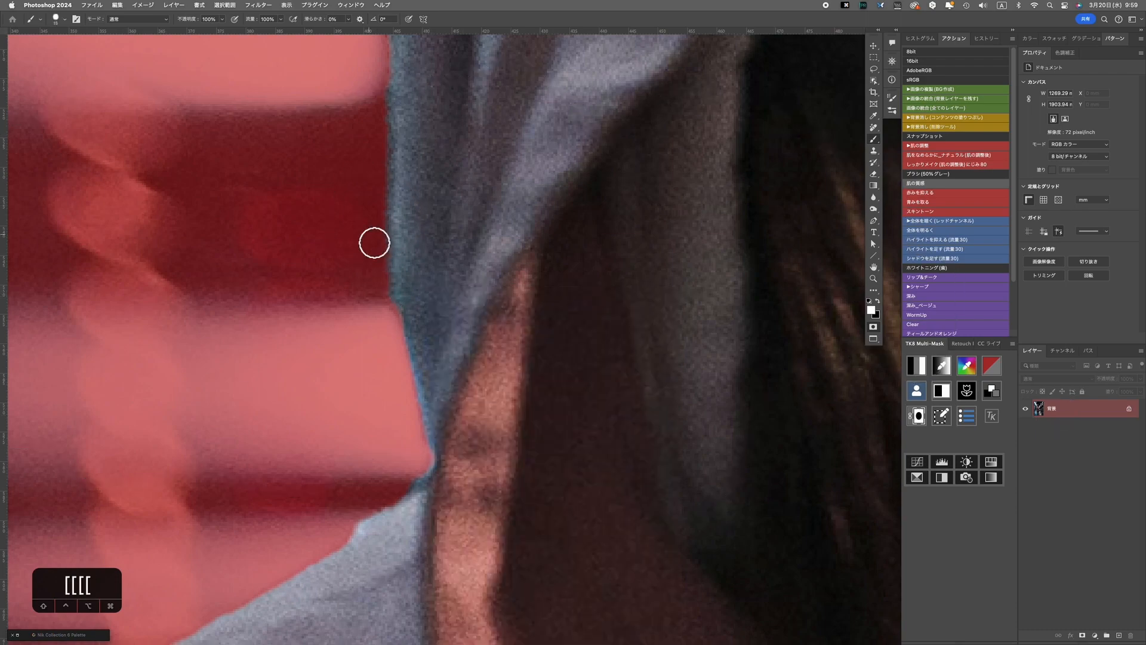
drag(388, 273, 503, 399)
Paint white along the coat's zippered front edge below the cuff to include it in the selection.
scroll(502, 399, down, 15)
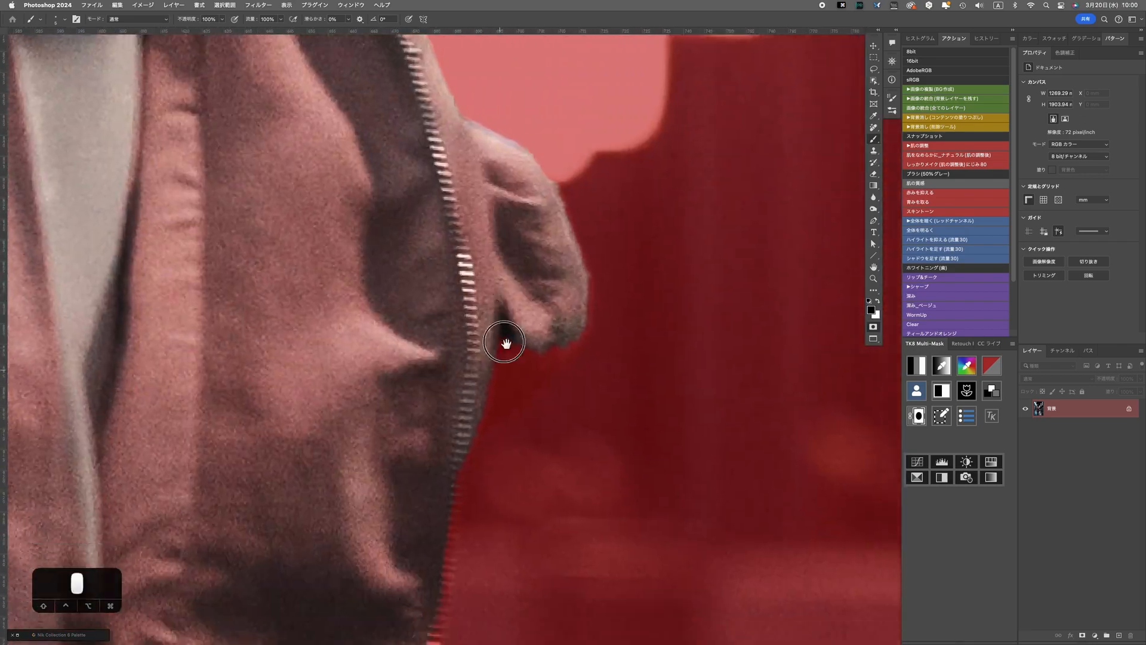
drag(505, 342, 492, 208)
key(])
key(x)
drag(493, 116, 492, 251)
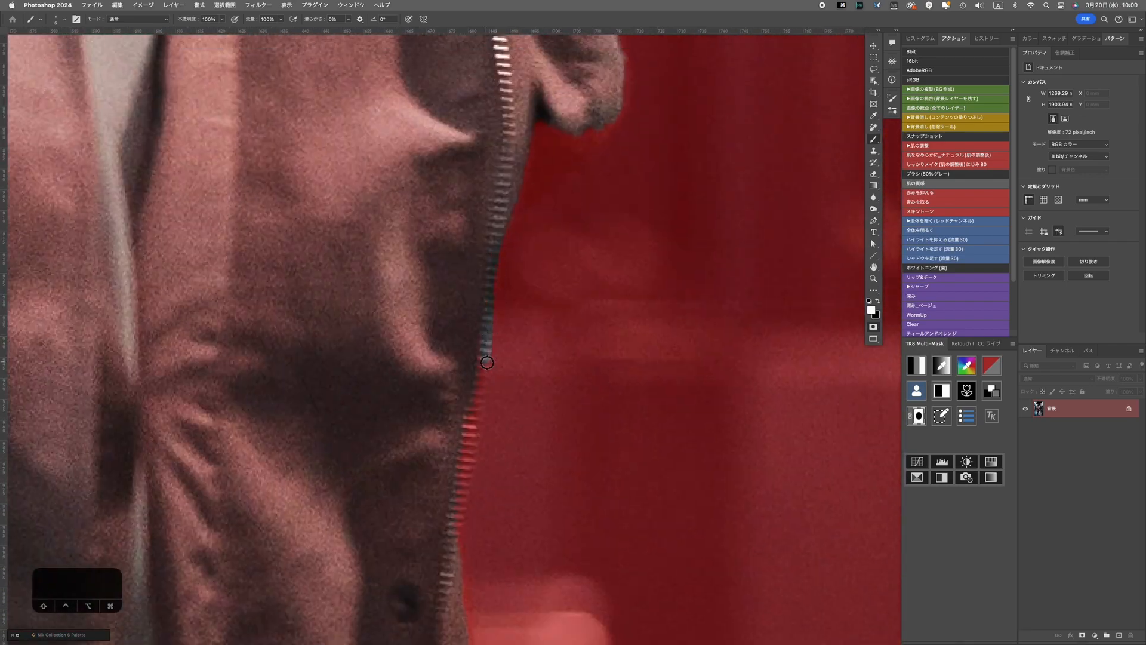
scroll(456, 560, down, 10)
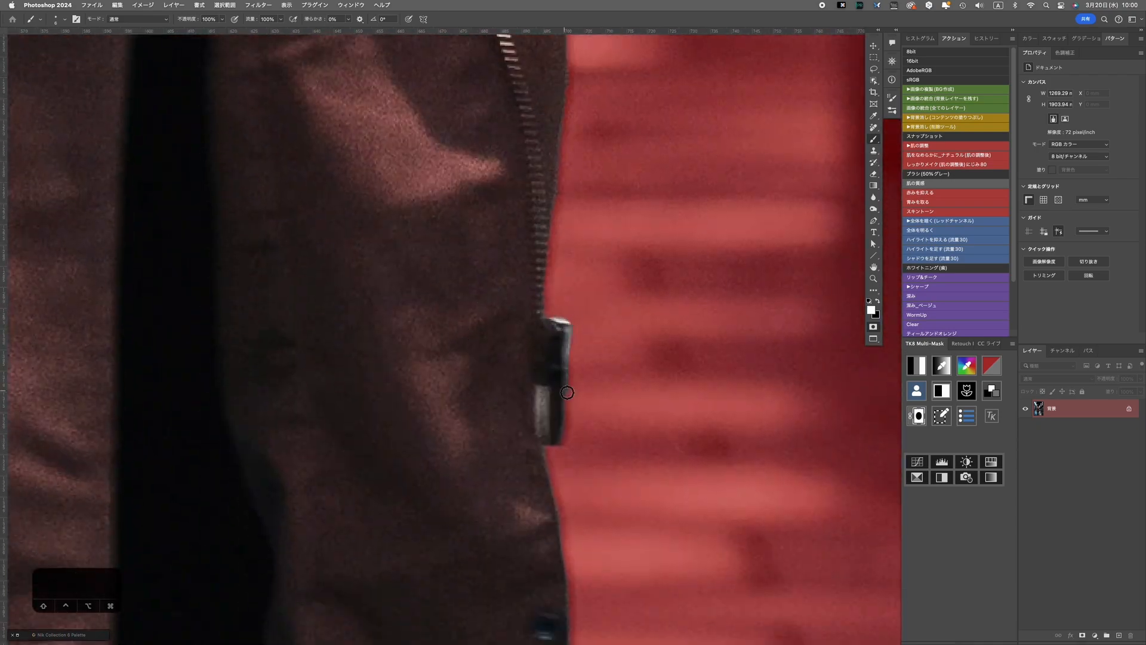
Paint black over the gap inside the shoelace loop to exclude it from the selection.
key(x)
scroll(562, 444, down, 3)
scroll(543, 402, down, 15)
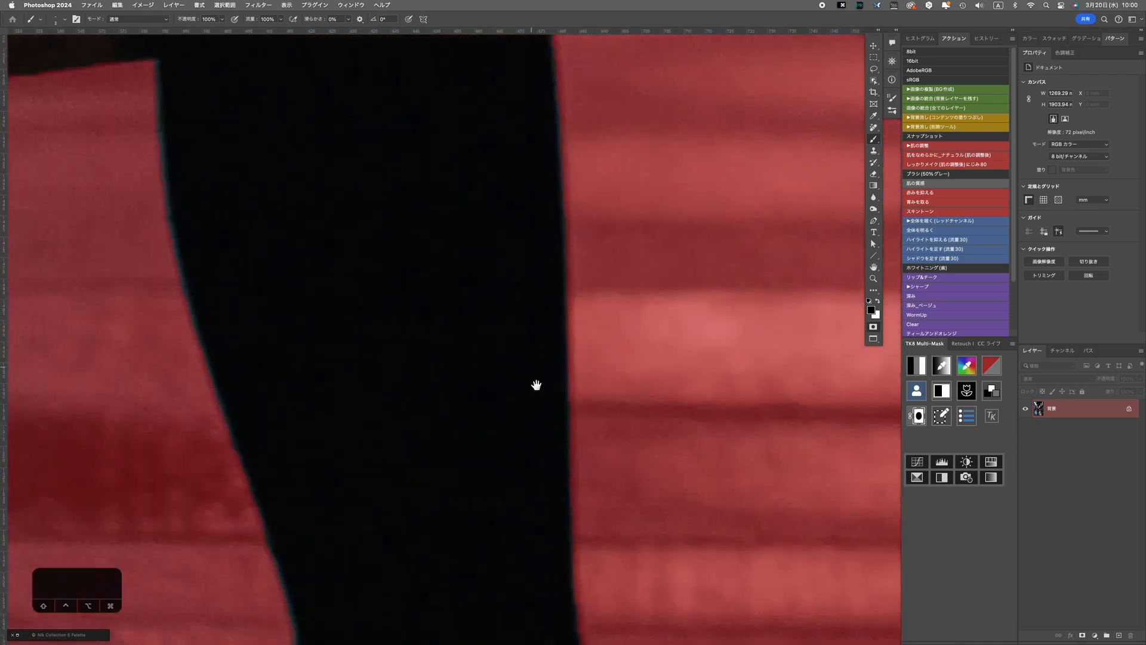
scroll(502, 317, up, 5)
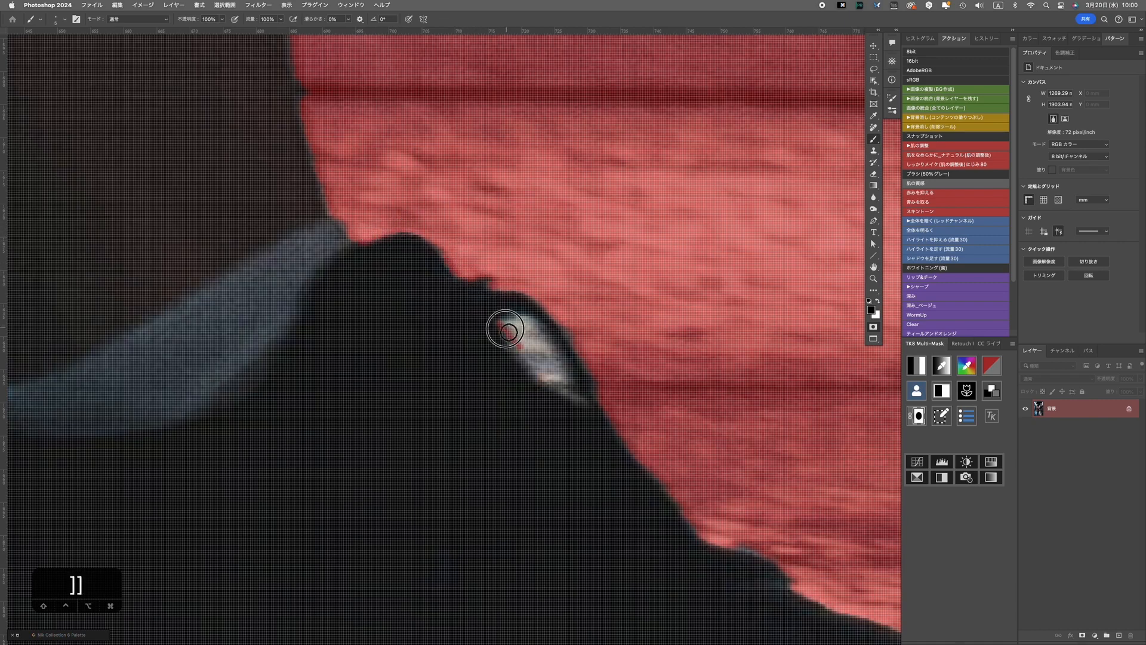
mouse_move(535, 335)
mouse_down()
mouse_move(540, 375)
mouse_move(542, 332)
mouse_up()
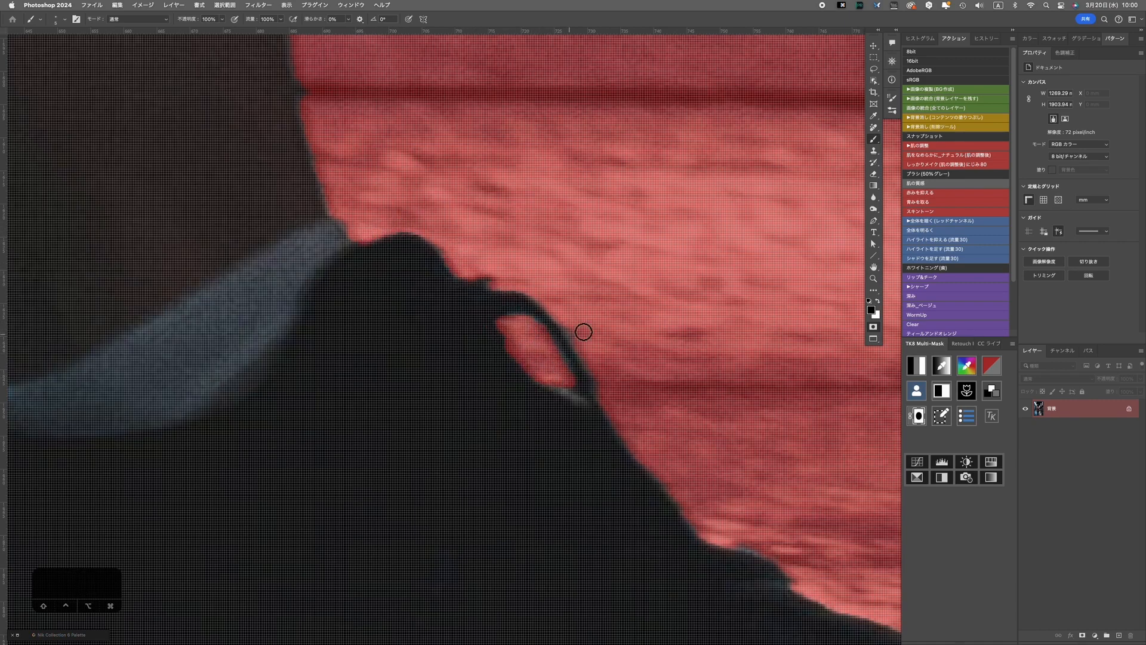
Clean up the mask along the toe and sole of the same shoe with a small black brush.
scroll(553, 312, right, 6)
scroll(366, 384, down, 3)
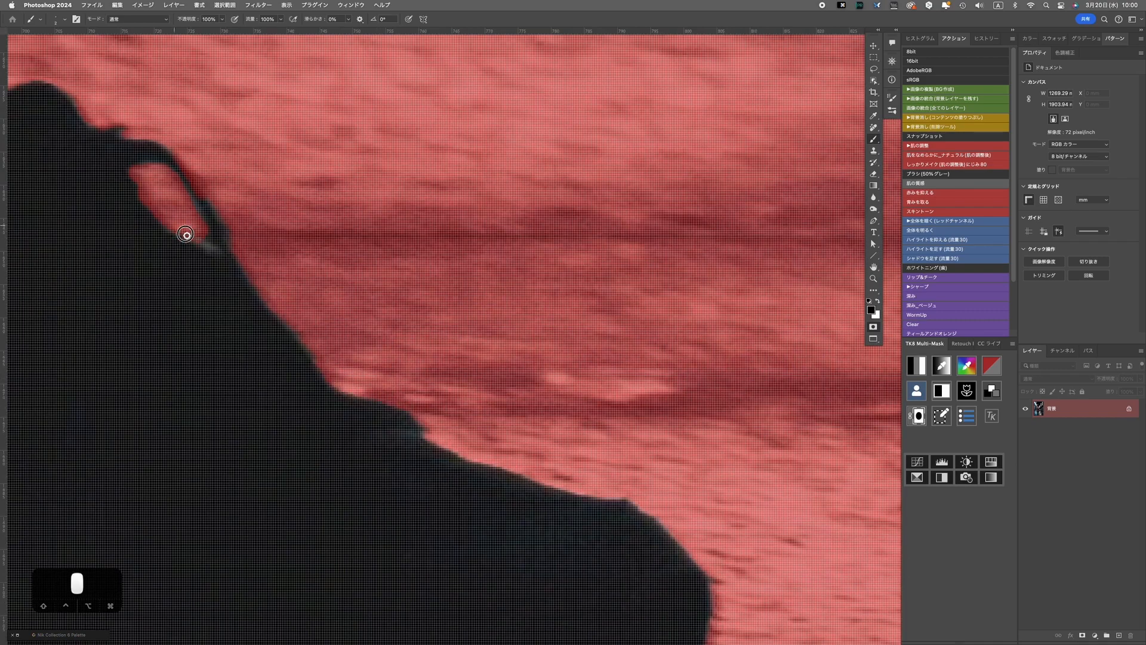
key(bracketright)
key(bracketright)
key(bracketright)
scroll(501, 386, right, 2)
scroll(501, 386, down, 2)
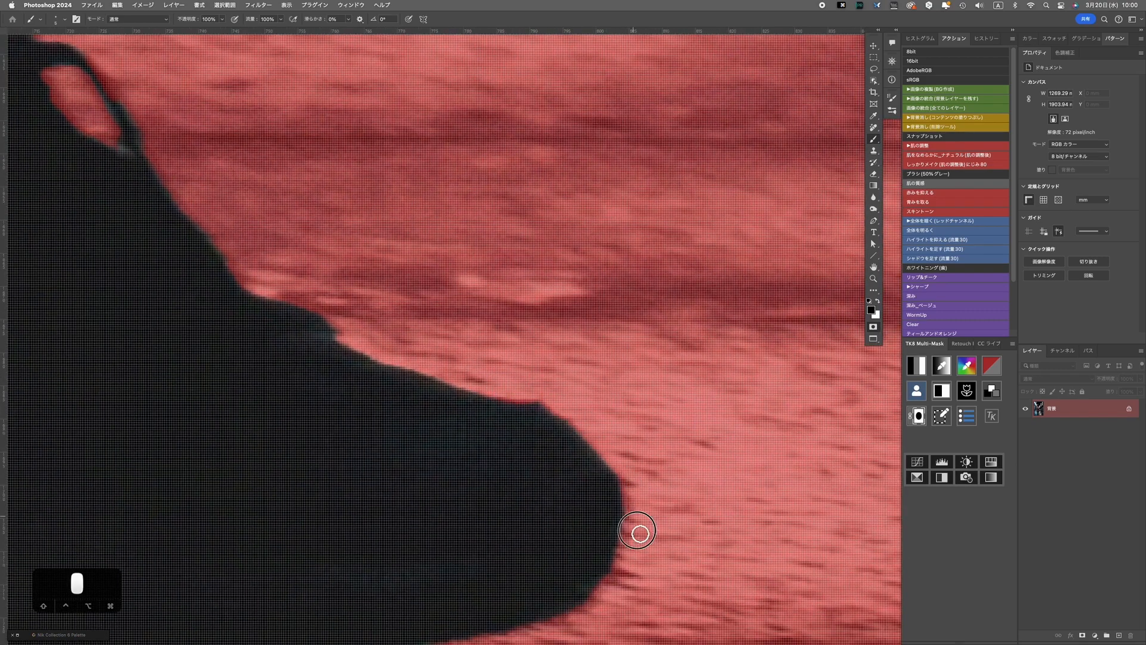
key(bracketleft)
key(bracketleft)
scroll(512, 430, down, 4)
scroll(513, 430, left, 2)
mouse_move(438, 489)
mouse_down()
mouse_move(530, 472)
mouse_move(777, 471)
mouse_up()
key(super+minus)
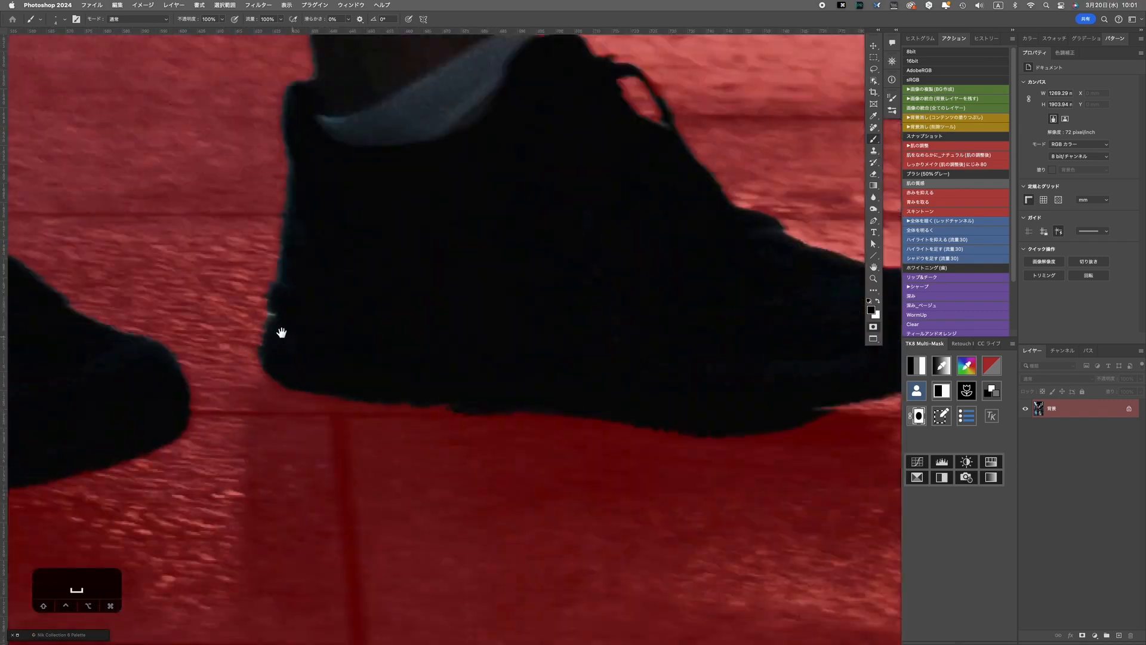
Paint black along the heel and back edge of the same shoe up to the ankle.
drag(282, 333, 418, 365)
key(super+plus)
key(bracketleft)
click(412, 362)
mouse_move(416, 251)
mouse_down()
mouse_move(396, 346)
mouse_move(381, 292)
mouse_move(492, 503)
mouse_up()
key(super+minus)
key(super+plus)
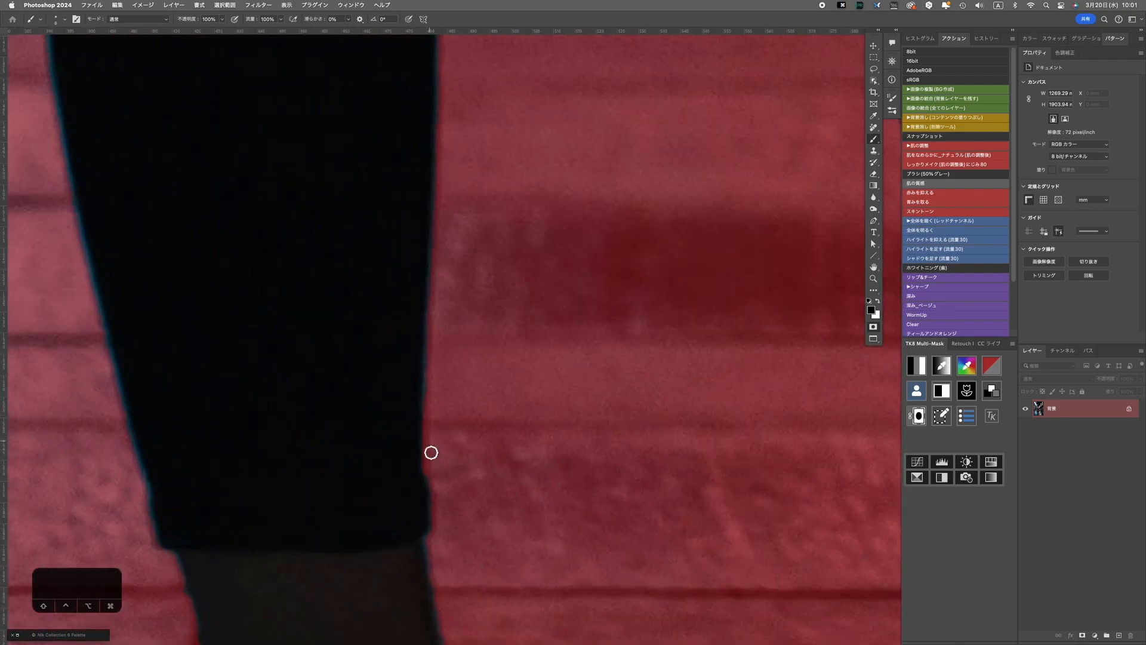
Refine the mask in black along the other leg's inner trouser edge, ankle and the top of its shoe.
drag(435, 540, 387, 324)
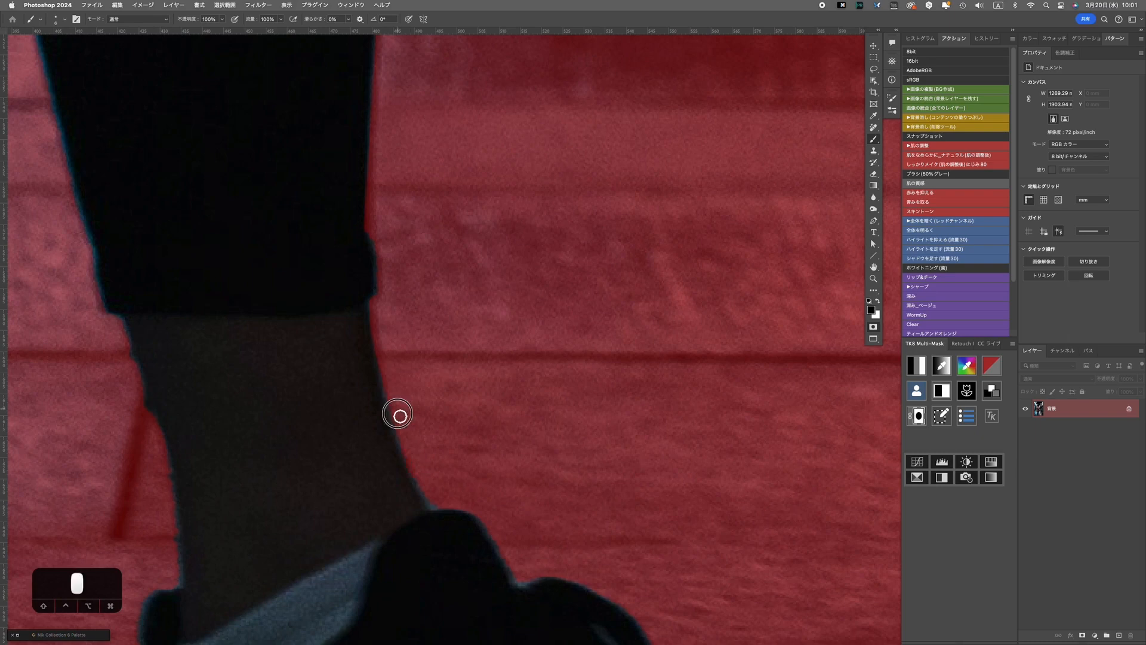
drag(455, 500, 237, 289)
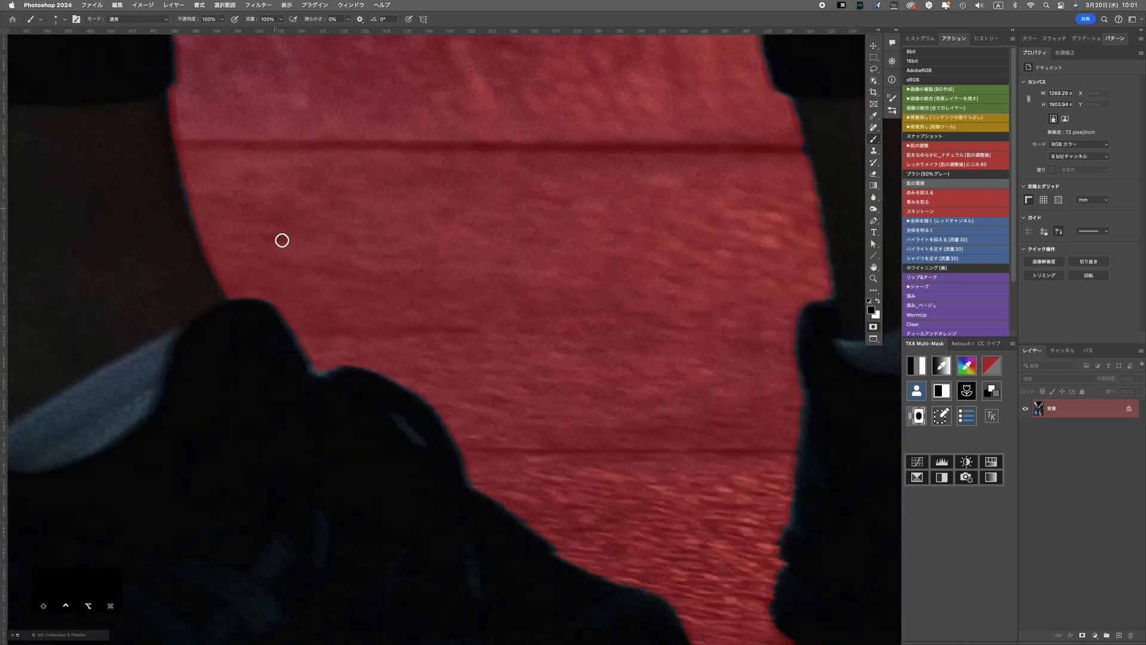
drag(425, 391, 474, 478)
mouse_move(485, 481)
mouse_down()
mouse_move(492, 459)
mouse_move(332, 362)
mouse_up()
drag(386, 406, 404, 423)
drag(553, 494, 632, 347)
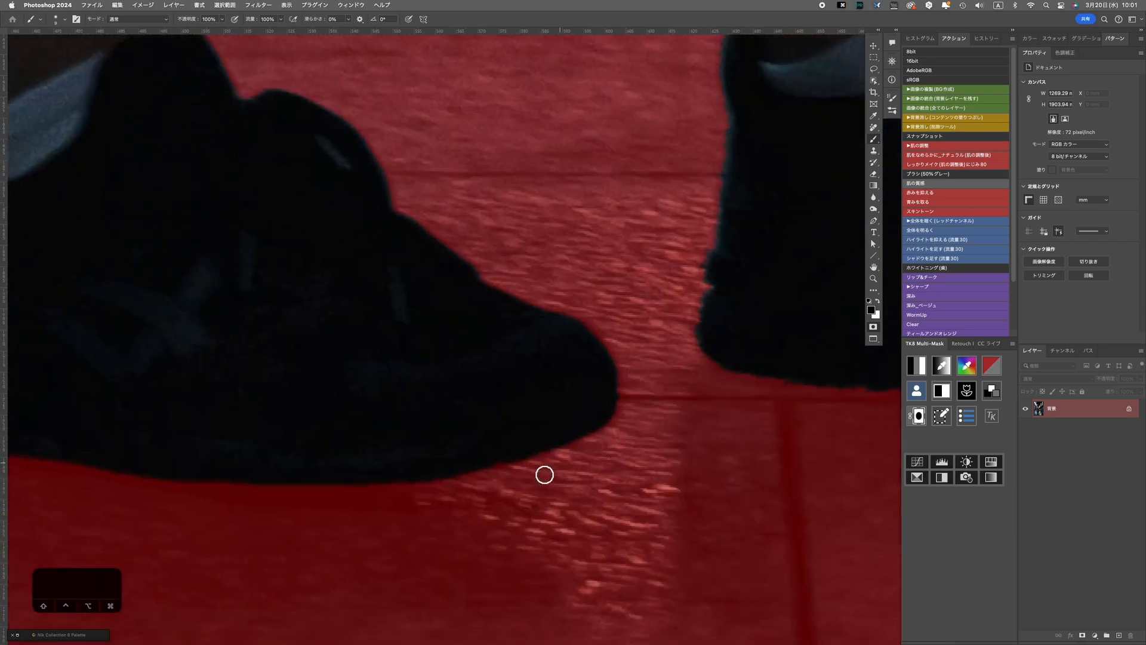
Continue the black mask cleanup along the second shoe's sole, heel and outer ankle.
drag(418, 454, 828, 559)
drag(282, 289, 297, 516)
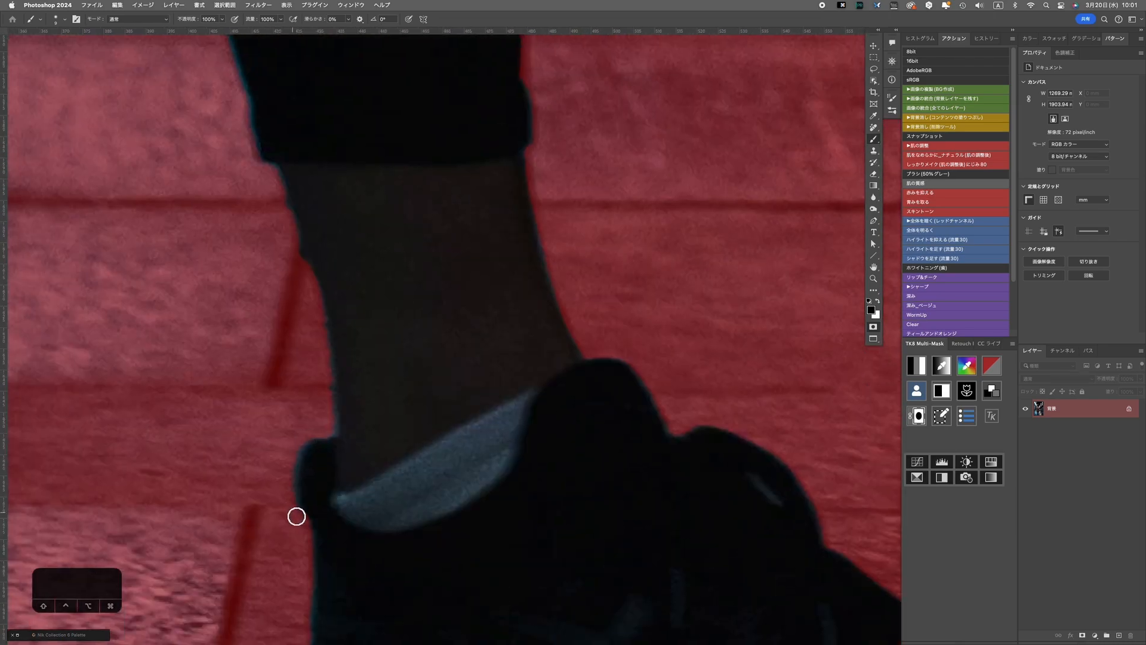
drag(316, 289, 315, 405)
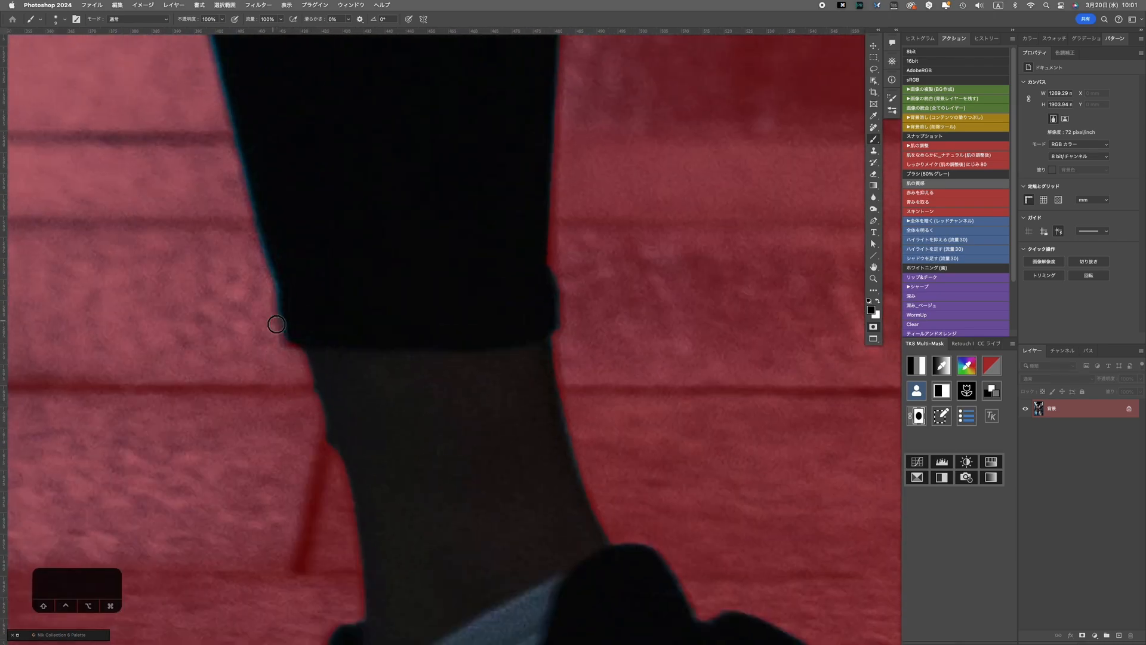
Paint black with a larger brush along the outer edge of that trouser leg up to the coat hem.
key(])
key(])
key(])
drag(281, 349, 259, 264)
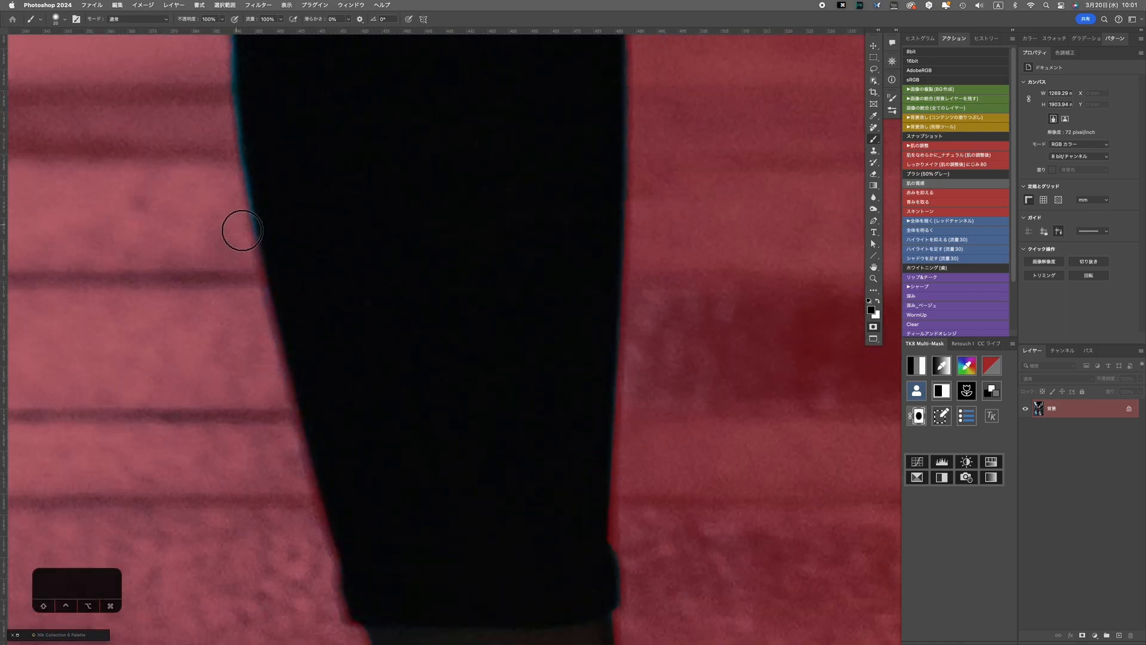
drag(224, 102, 255, 258)
shift+click(257, 207)
drag(256, 146, 295, 358)
click(298, 361)
Paint white along the coat's lower hem and up its outer side to restore missing edges.
key([)
key([)
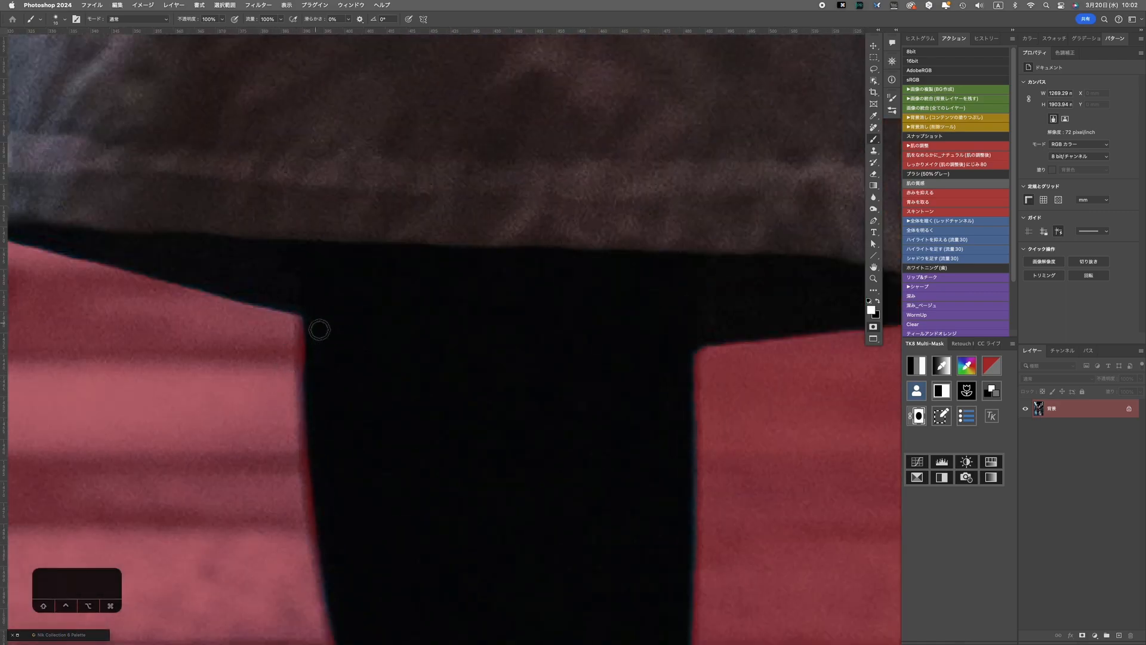
drag(197, 257, 305, 331)
drag(301, 149, 307, 342)
mouse_move(307, 179)
mouse_down()
mouse_move(352, 385)
mouse_move(374, 286)
mouse_up()
mouse_move(385, 179)
mouse_down()
mouse_move(405, 277)
mouse_move(401, 412)
mouse_up()
drag(379, 120, 376, 312)
Paint black along the coat edge under the sleeve and up the arm, and exit Quick Mask to load the selection.
key(x)
key([)
key([)
key([)
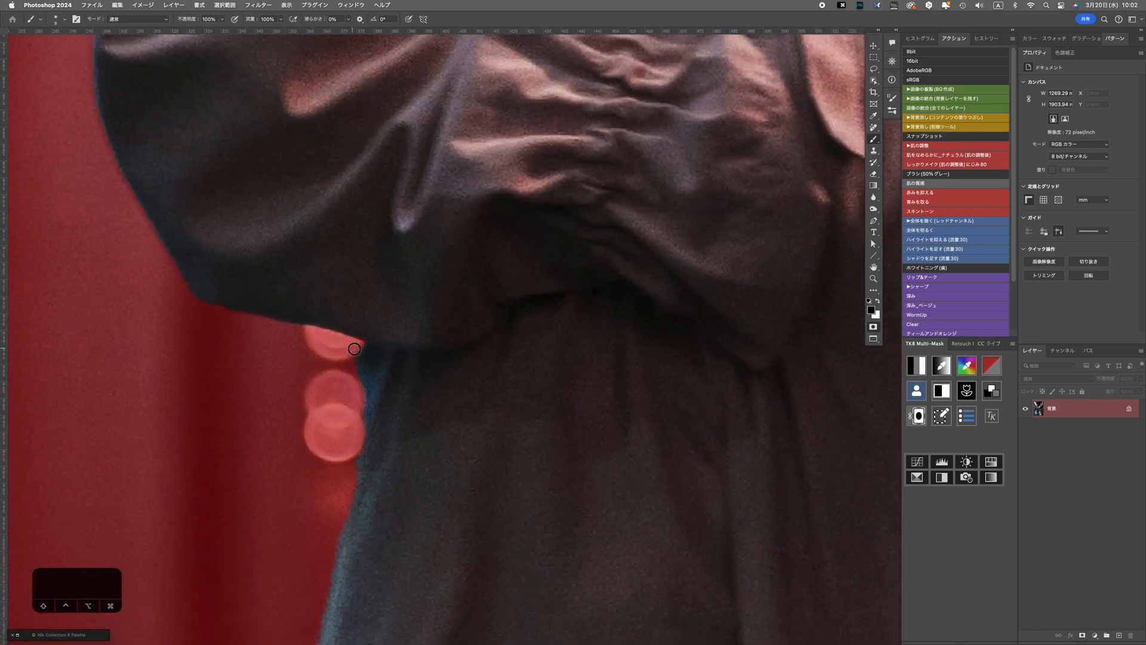
drag(340, 119, 355, 317)
drag(358, 72, 356, 358)
drag(359, 89, 350, 341)
drag(466, 90, 233, 376)
key(q)
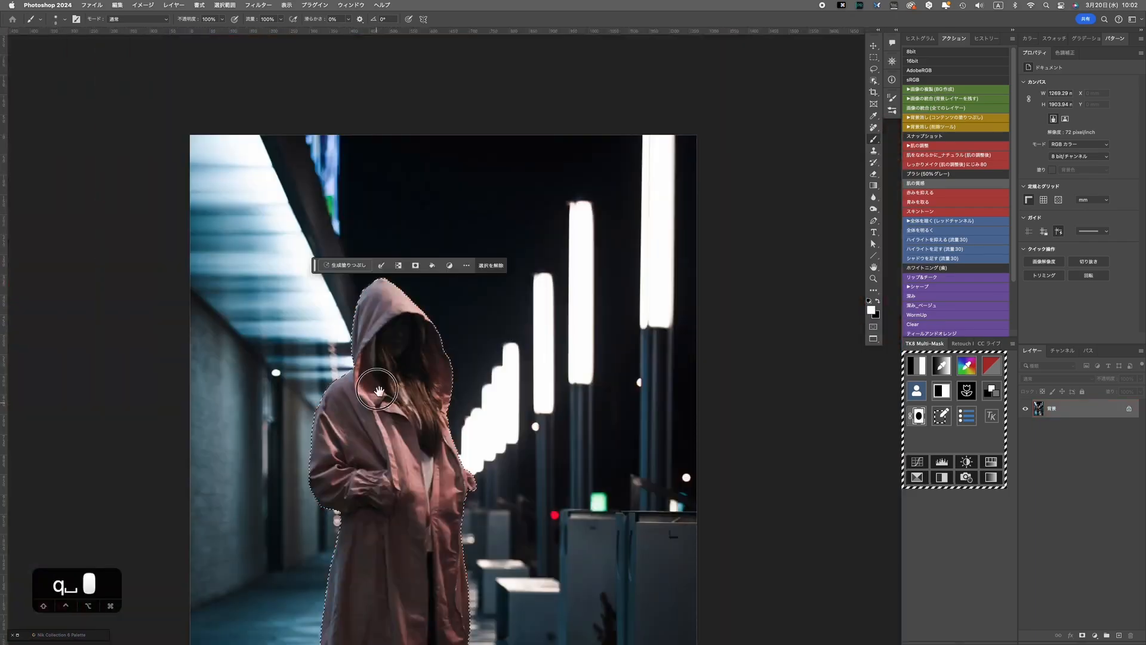
Add a layer mask from the selection to isolate the hooded figure from its photo's background.
drag(372, 453, 391, 296)
drag(391, 296, 353, 298)
click(1077, 410)
click(1083, 636)
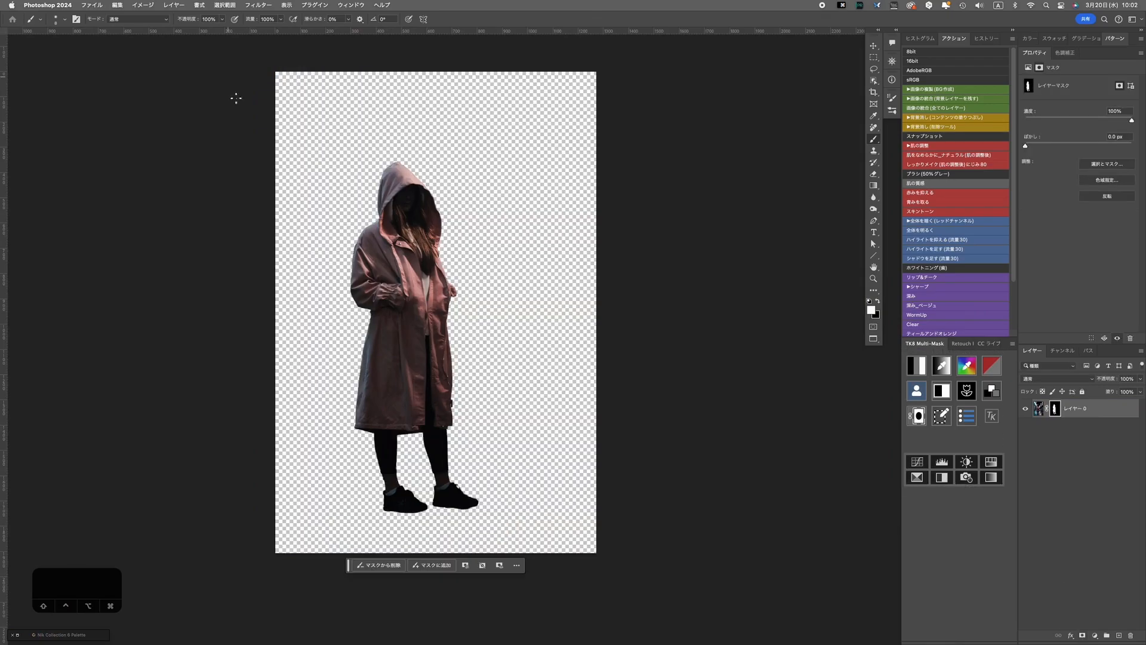
Copy the masked hooded figure layer into the cliff composite, then close the figure's source photo.
key(f)
key(f)
drag(1098, 422, 711, 280)
click(5, 44)
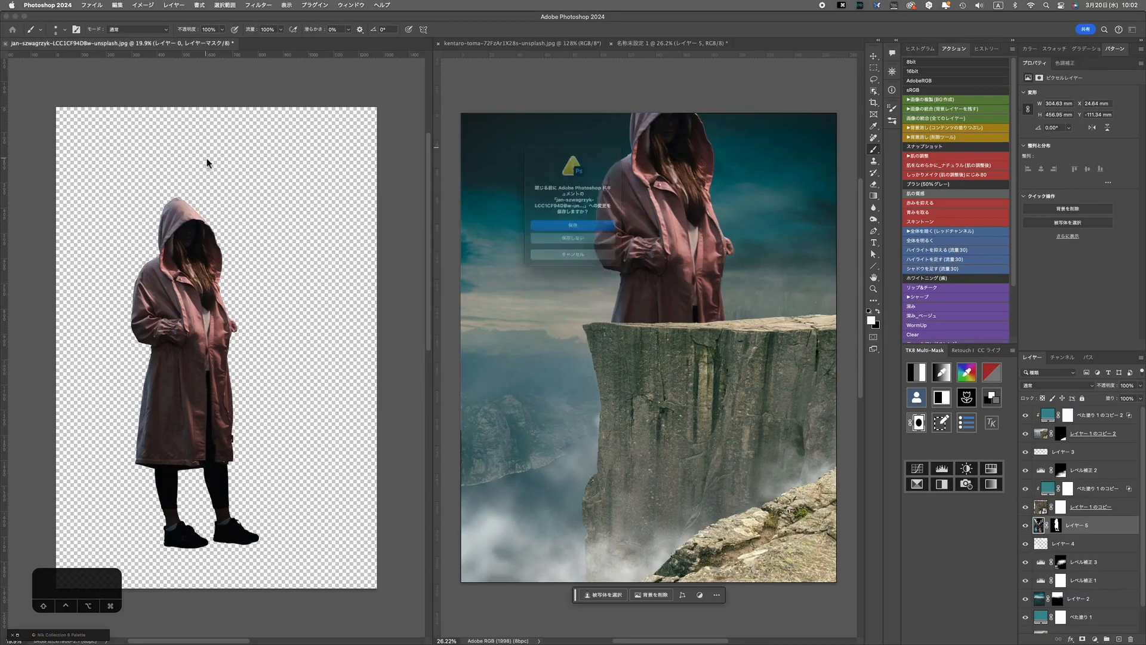
click(581, 261)
Move the figure layer to the top of the layer stack and convert it to a smart object.
drag(1099, 525, 1090, 404)
right_click(1110, 416)
click(1054, 577)
Scale the hooded figure to about 13% and position it standing on the cliff top near the edge.
key(super+t)
drag(376, 538, 454, 330)
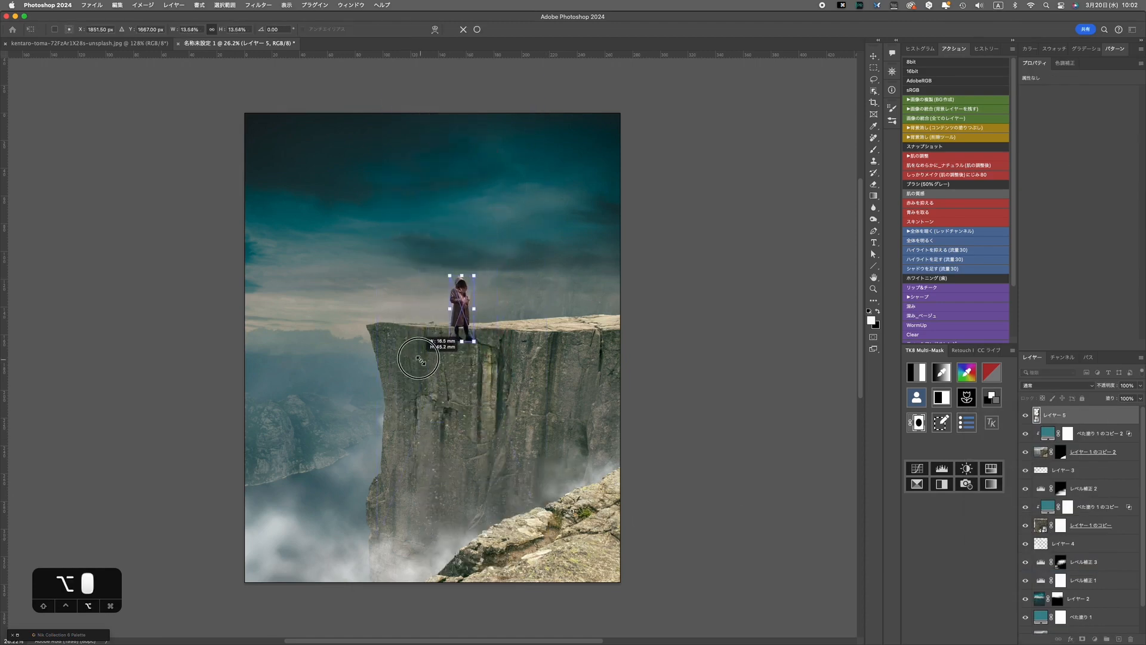
click(477, 30)
drag(526, 297, 573, 300)
key(Eisu_toggle)
key(v)
drag(392, 332, 452, 323)
In the street lamp photo, select the lamp with a lasso-mode Object Selection and show it as a Quick Mask.
click(112, 44)
drag(525, 351, 439, 288)
click(873, 91)
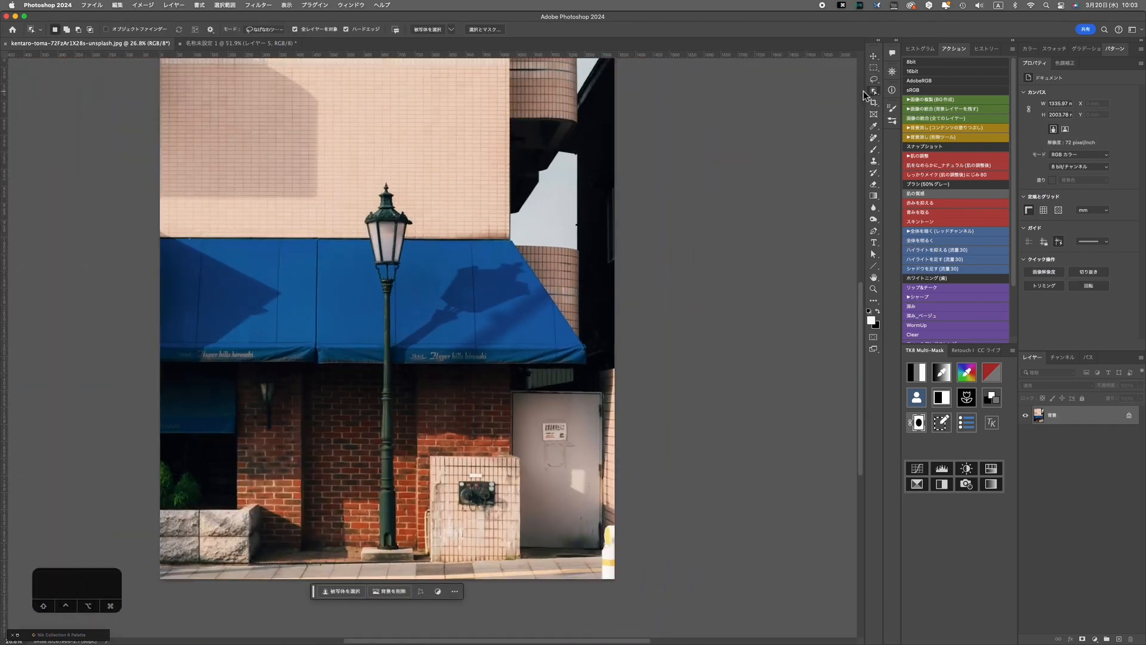
drag(357, 559, 375, 321)
mouse_move(410, 194)
mouse_down()
mouse_move(404, 485)
mouse_move(420, 563)
mouse_move(356, 557)
mouse_up()
key(q)
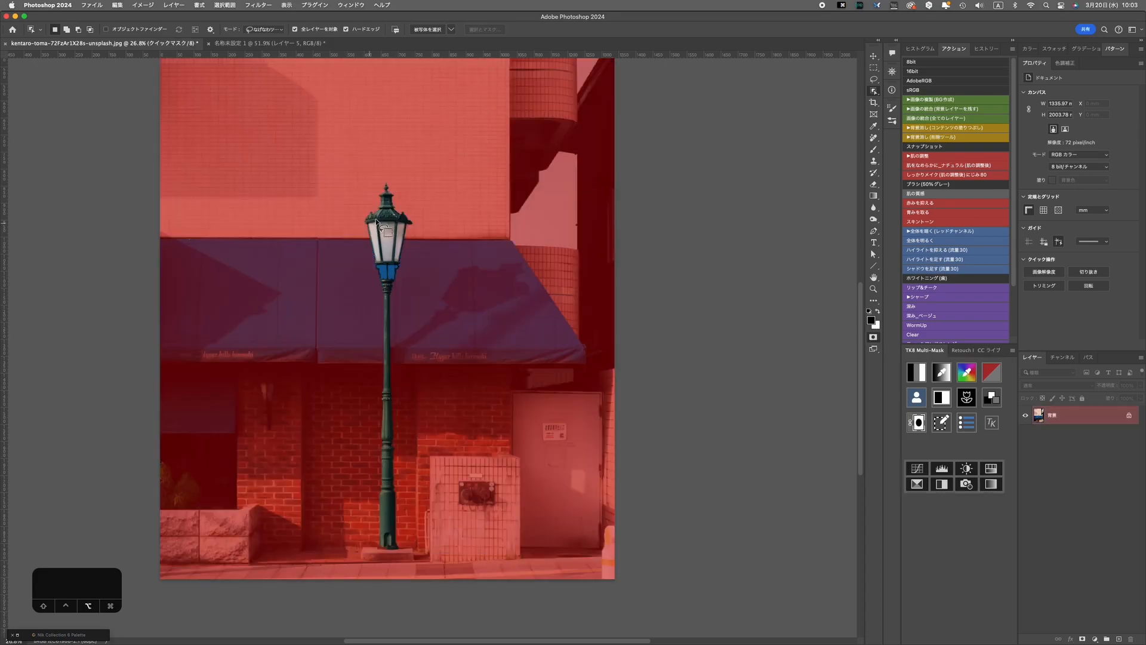
Brush the Quick Mask with black around the lamp's roof ornaments and finial to clean up their edges.
scroll(376, 220, up, 10)
key(b)
scroll(358, 269, up, 5)
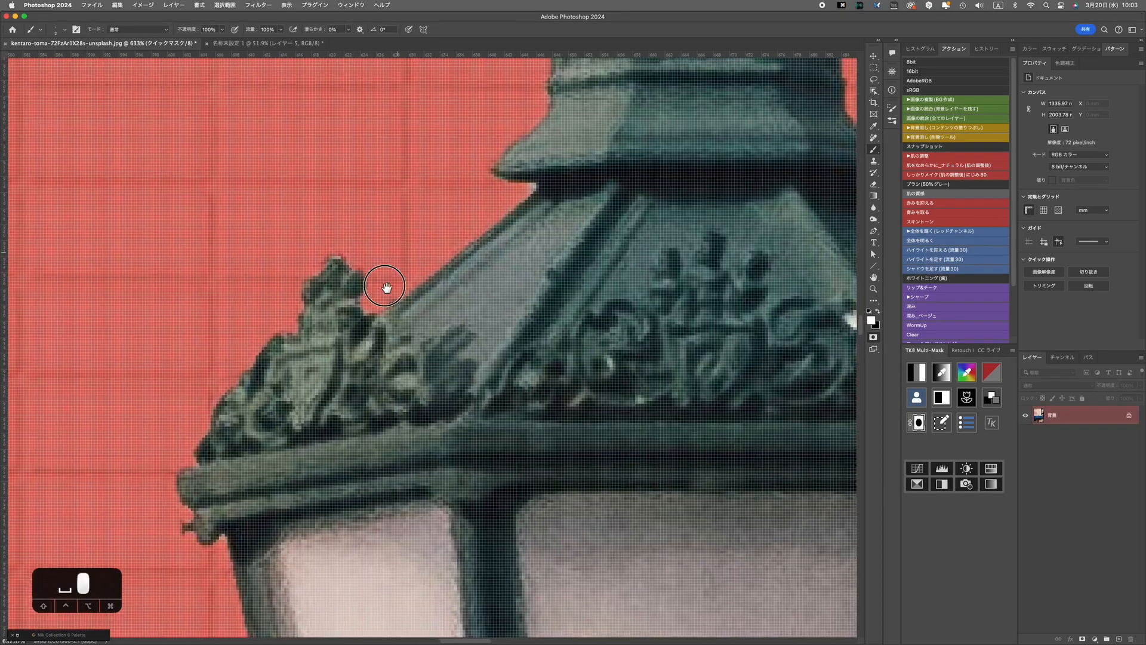
key(x)
key(space)
drag(488, 66, 350, 446)
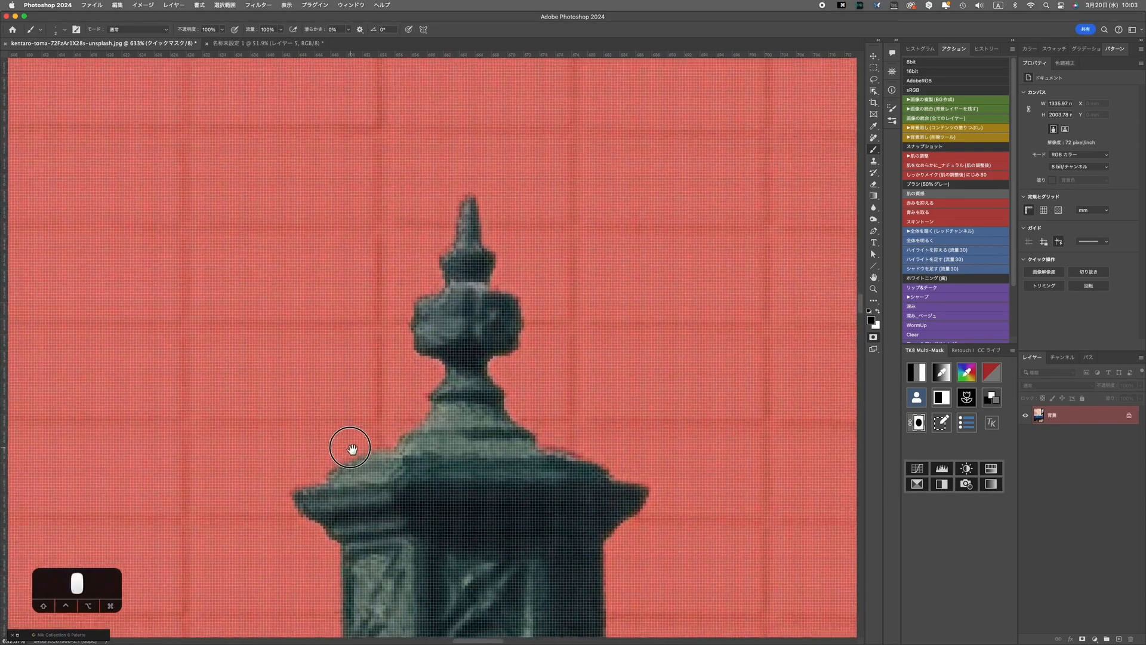
drag(488, 358, 376, 236)
drag(558, 622, 431, 245)
click(407, 297)
scroll(478, 382, down, 2)
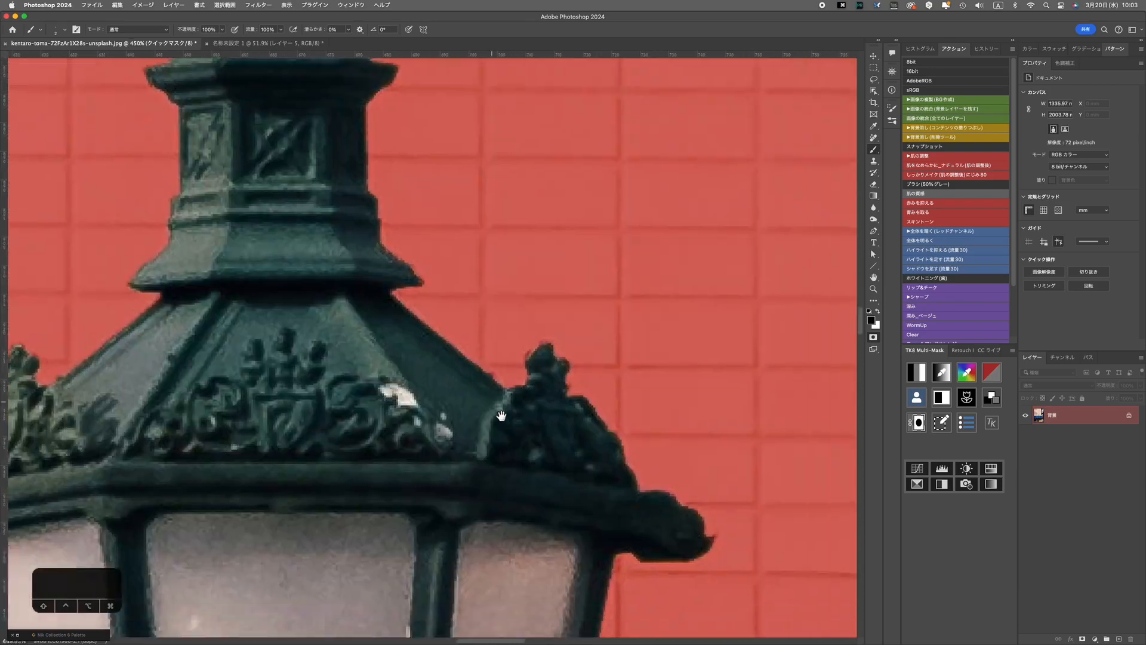
Continue the black mask cleanup with a slightly larger brush along the lantern's roof corner and glass side.
drag(561, 615, 509, 382)
scroll(508, 277, up, 2)
key(])
click(541, 269)
scroll(516, 341, down, 15)
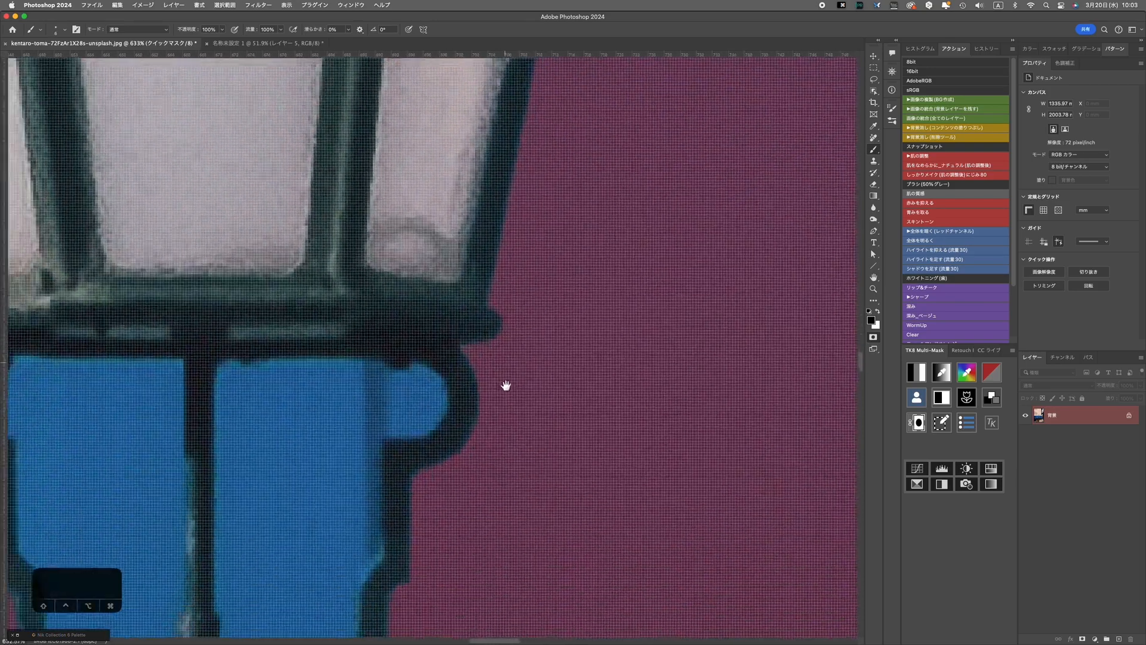
Paint white along the bracket below the lantern and the upper pole to restore missing edges.
key(x)
scroll(239, 299, down, 8)
scroll(281, 239, down, 15)
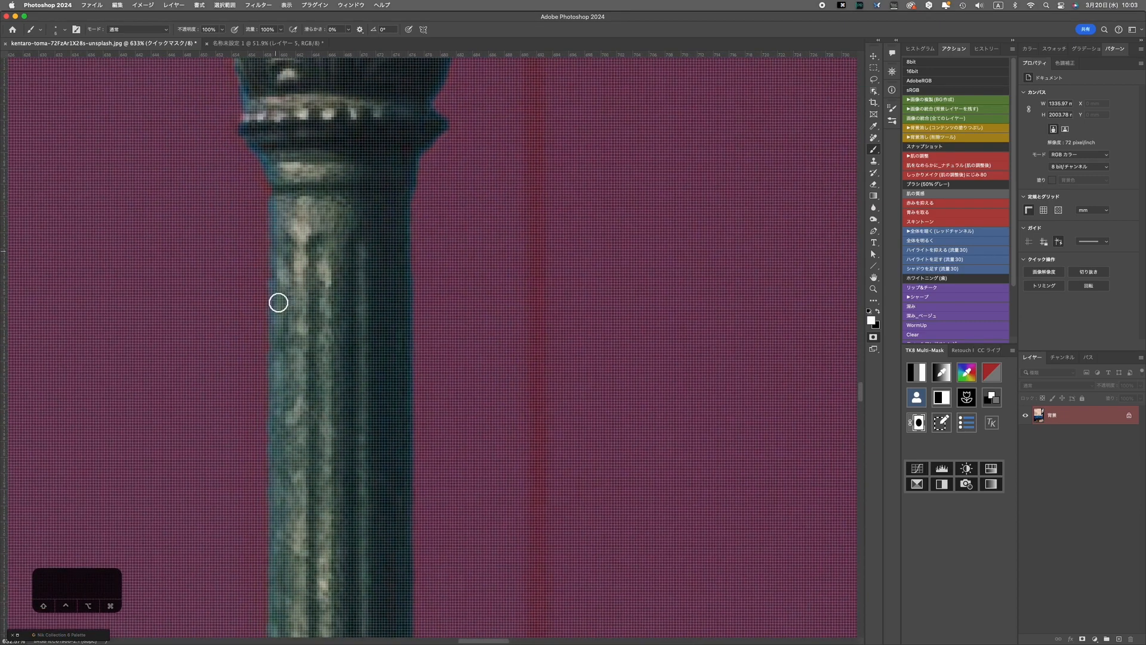
scroll(334, 388, down, 10)
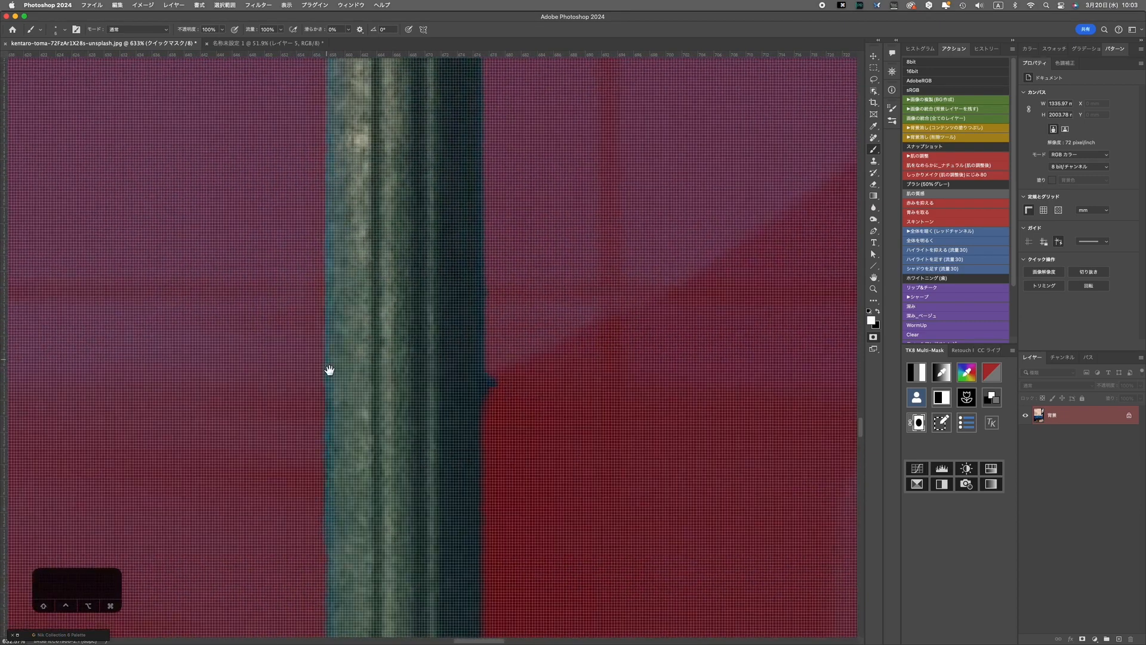
Paint black along both edges of the pole from the awning down to the ringed collar.
key(x)
scroll(477, 205, down, 5)
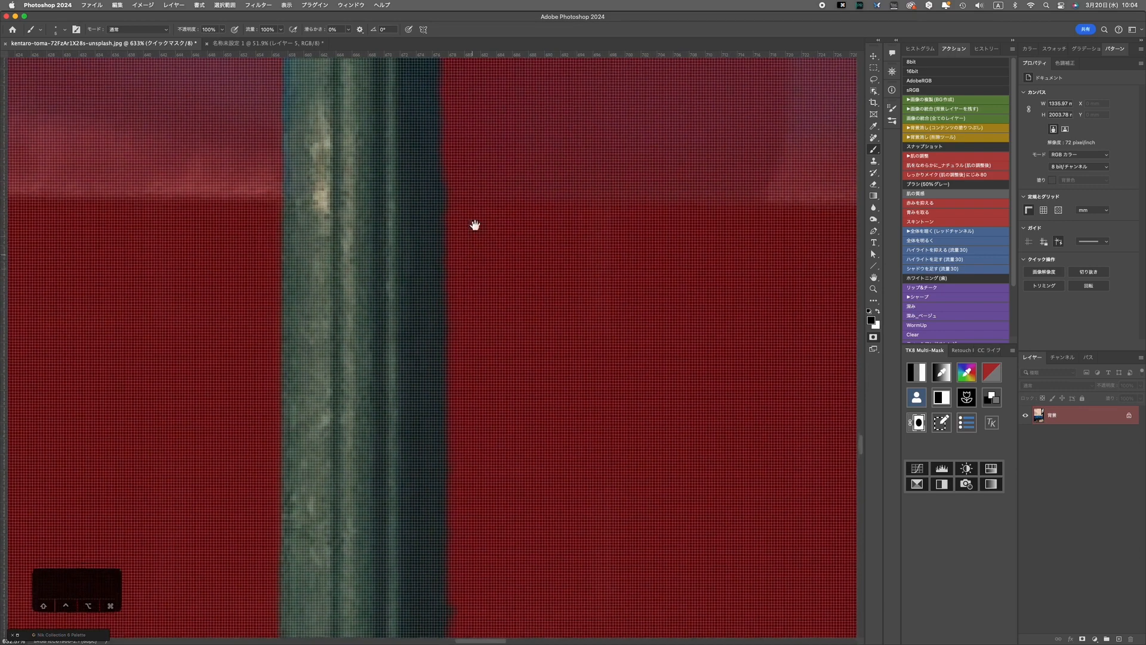
key(x)
key(x)
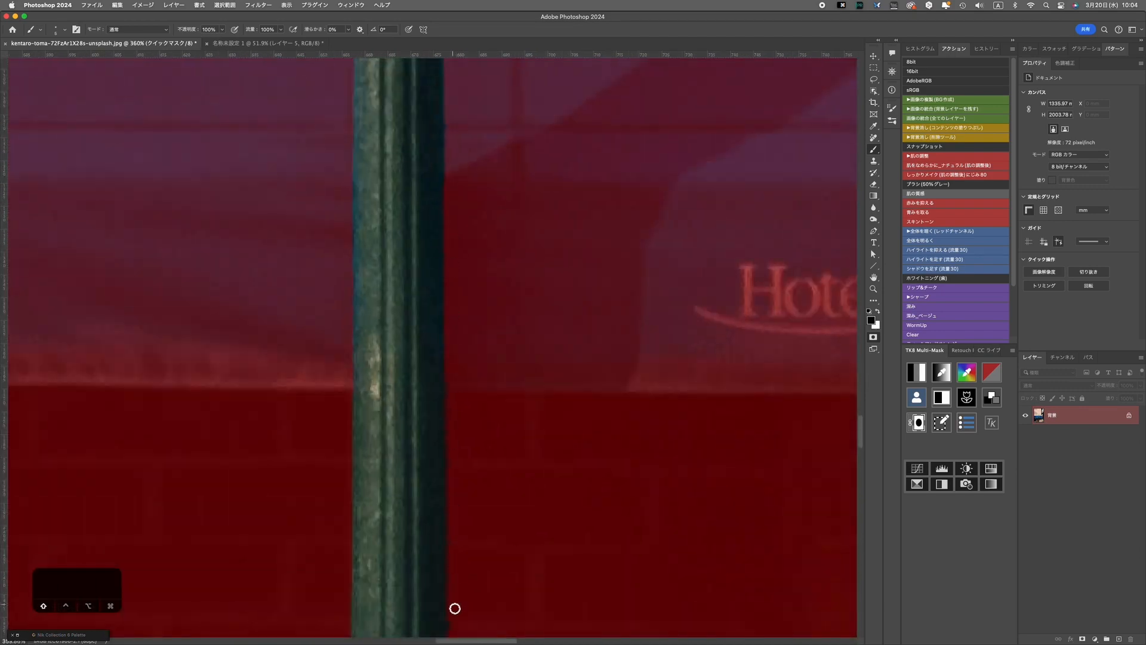
scroll(453, 517, down, 5)
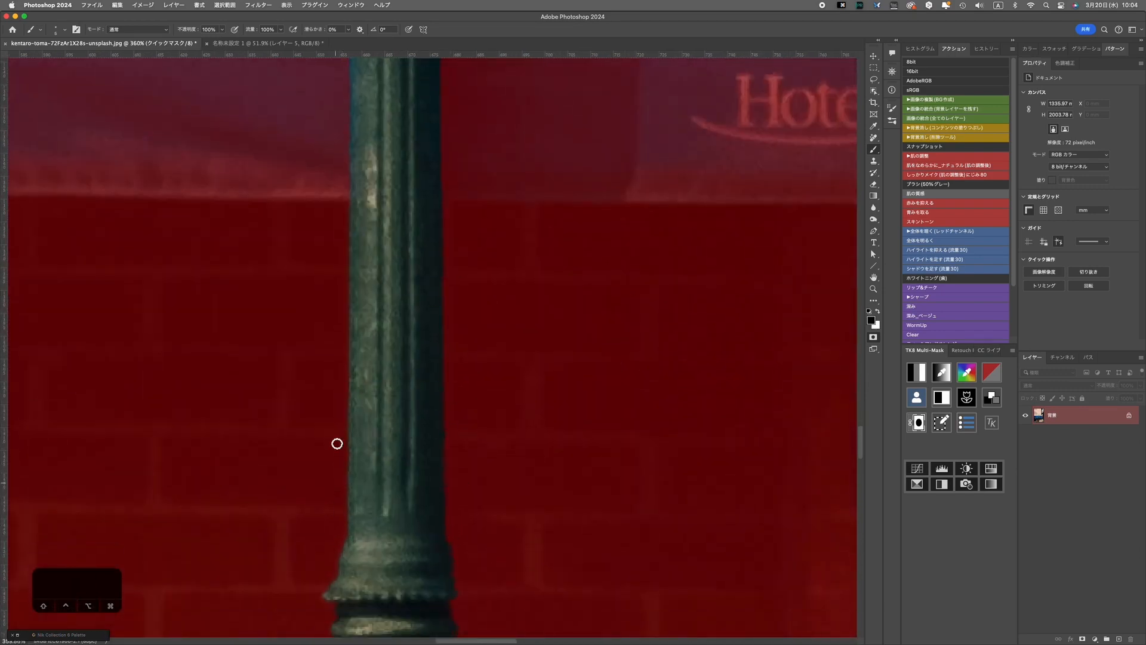
scroll(412, 410, up, 5)
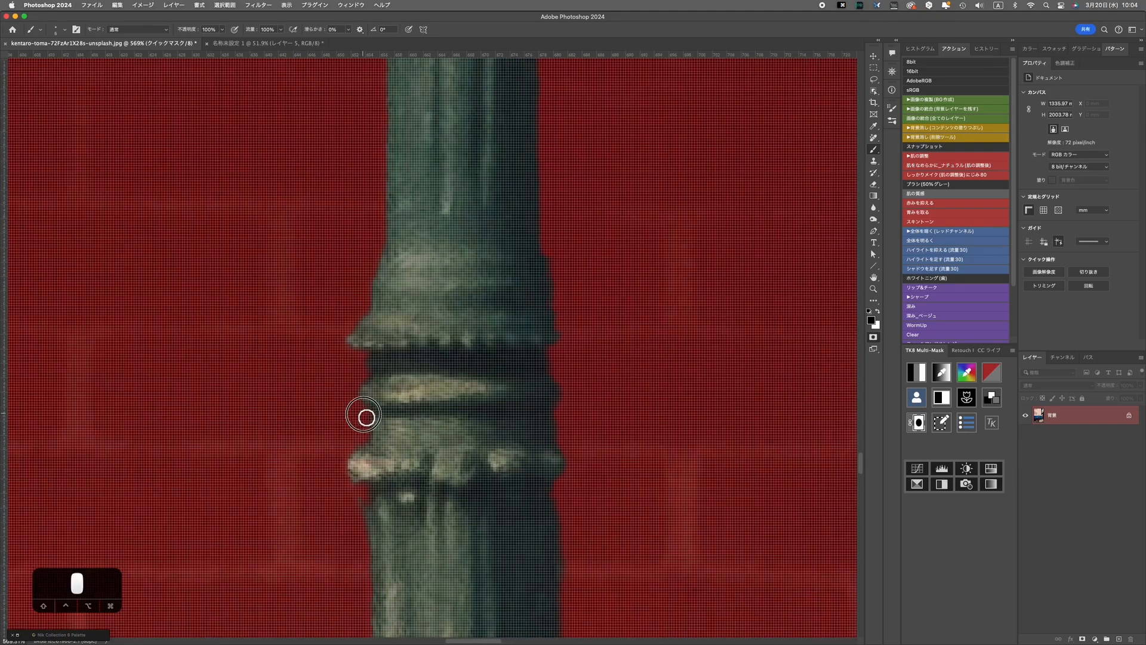
Paint white on the ringed collar's edges to restore missing parts of the pole.
key(x)
scroll(509, 295, down, 5)
scroll(510, 295, right, 1)
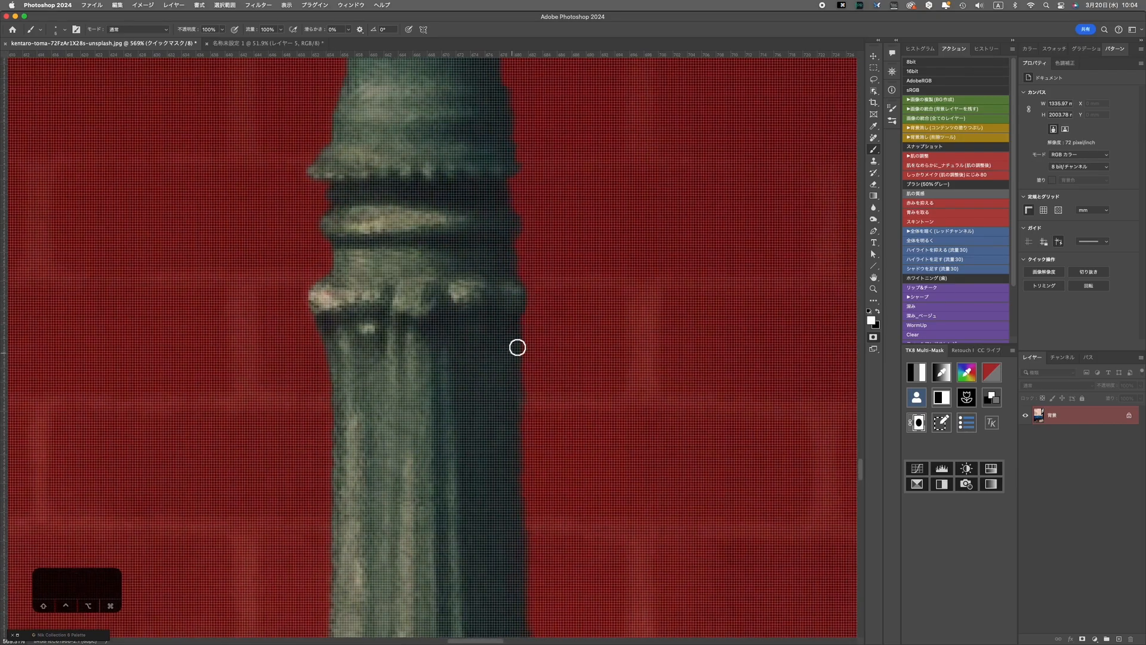
scroll(499, 478, down, 5)
Paint black along the edges of the widening fluted section down to the beaded ring and flared molding.
key(x)
scroll(514, 527, down, 5)
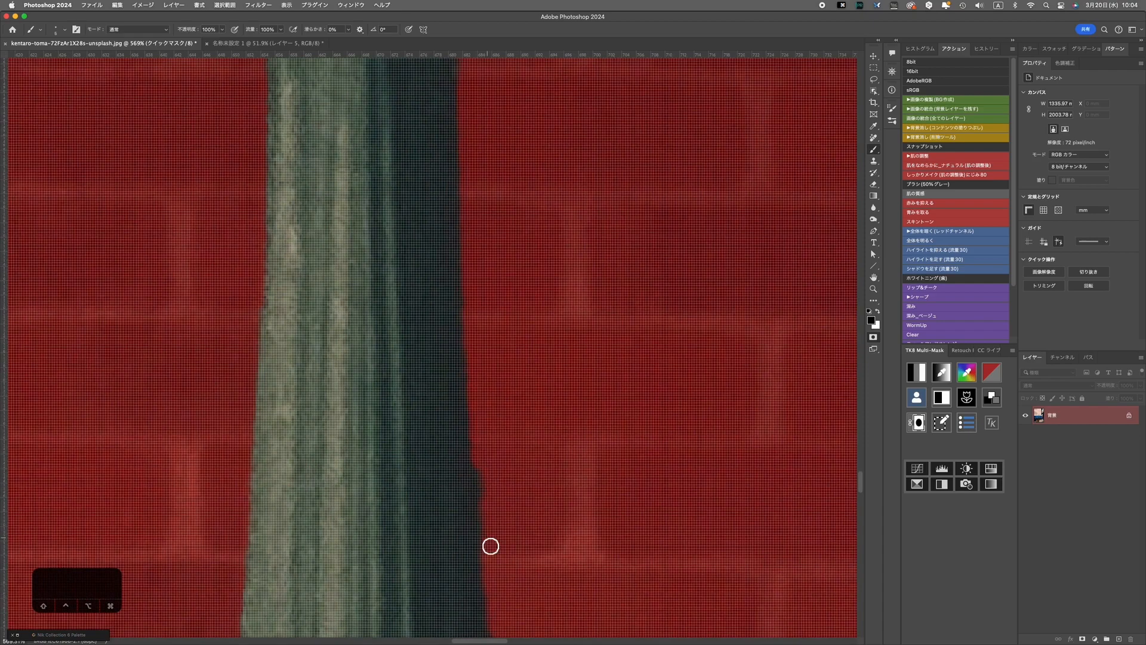
scroll(491, 545, up, 5)
scroll(484, 377, up, 5)
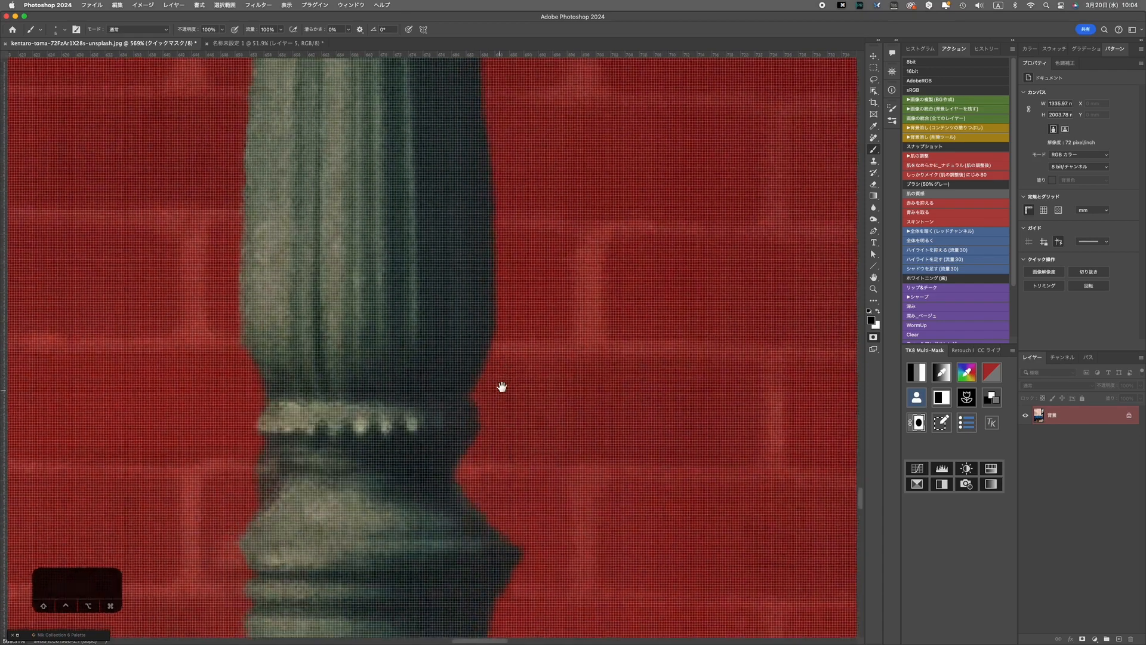
scroll(502, 387, down, 2)
scroll(501, 387, left, 1)
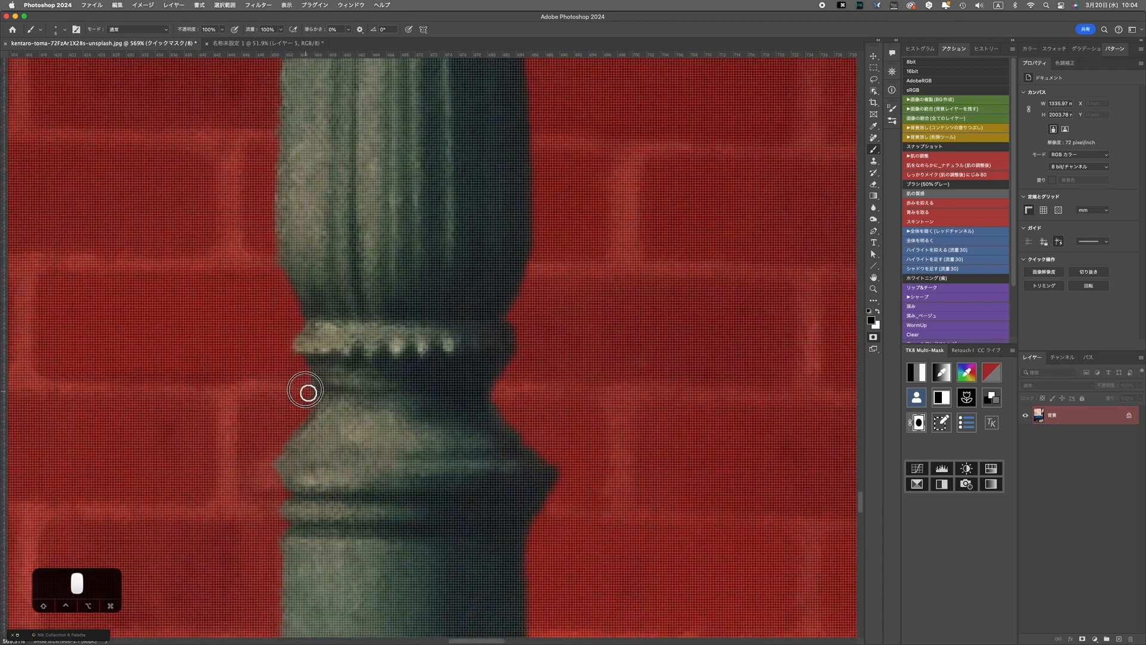
scroll(505, 334, down, 3)
scroll(505, 335, right, 1)
Paint white to restore the flared molding's edges below the beaded ring, toggling Quick Mask to check the selection.
key(x)
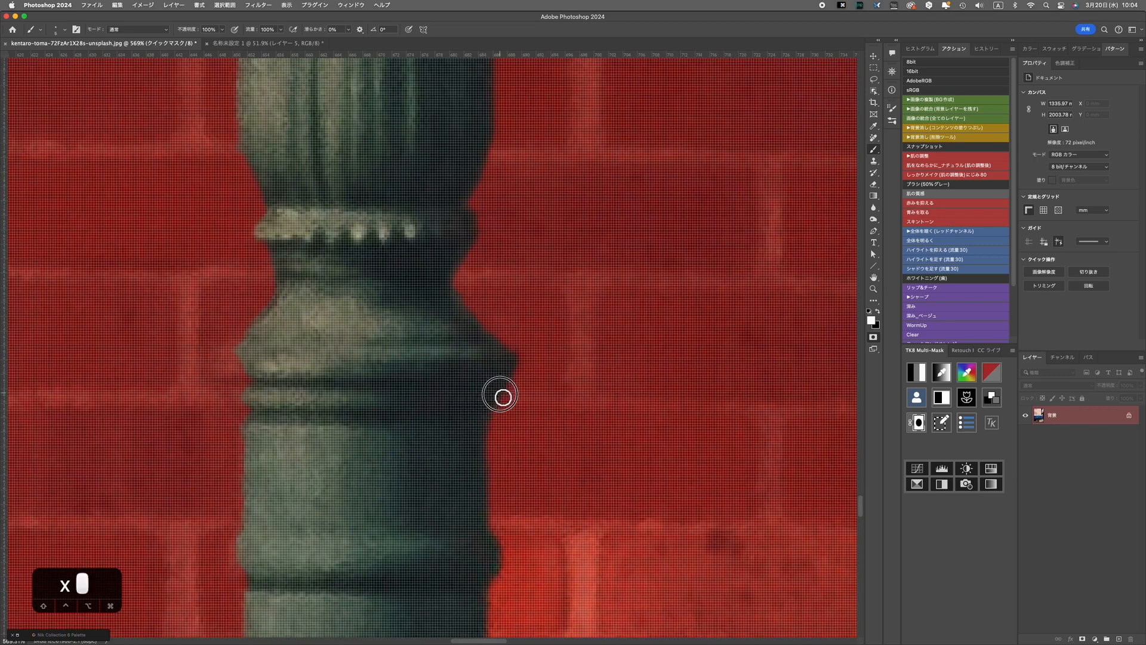
scroll(487, 435, down, 4)
scroll(486, 434, left, 1)
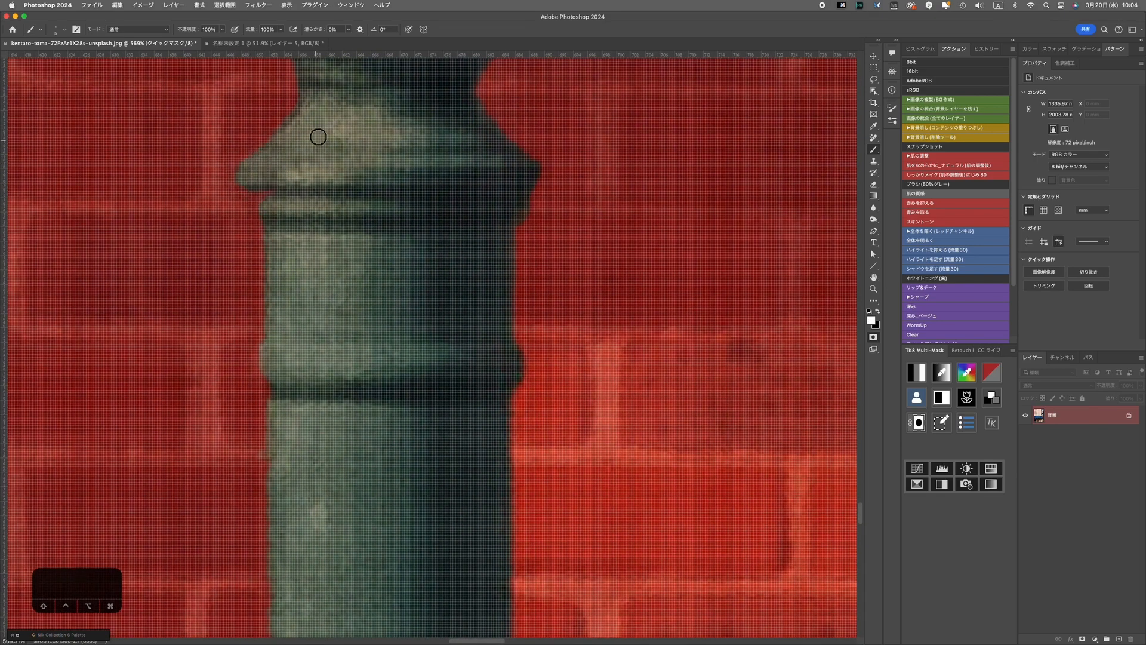
key(q)
key(q)
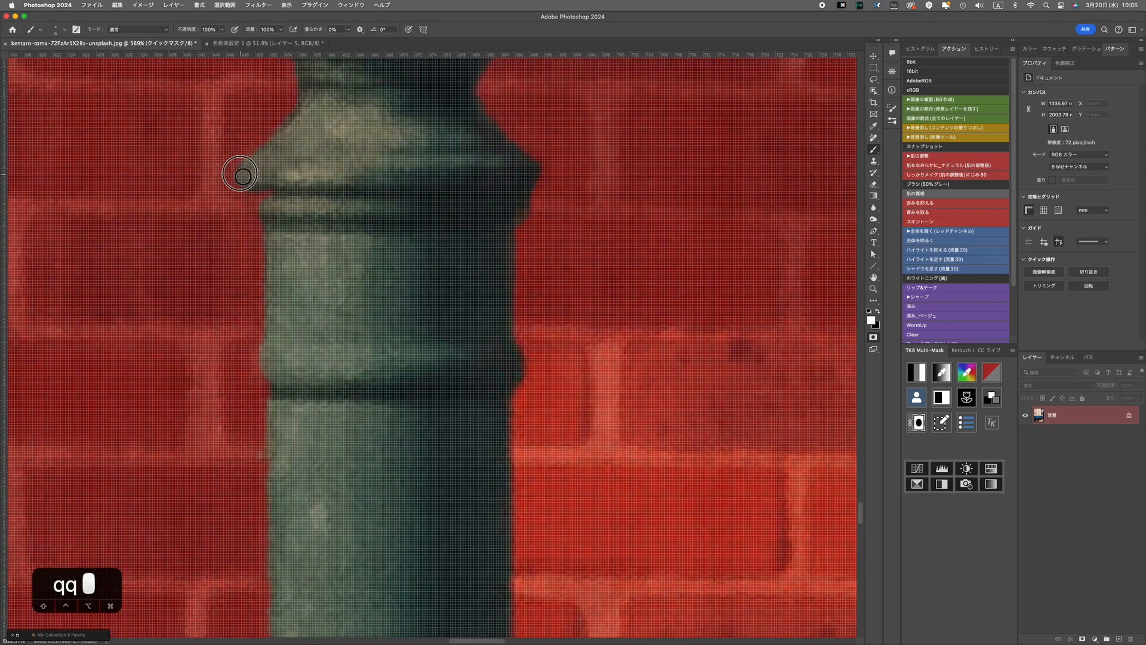
key(x)
scroll(281, 299, down, 1)
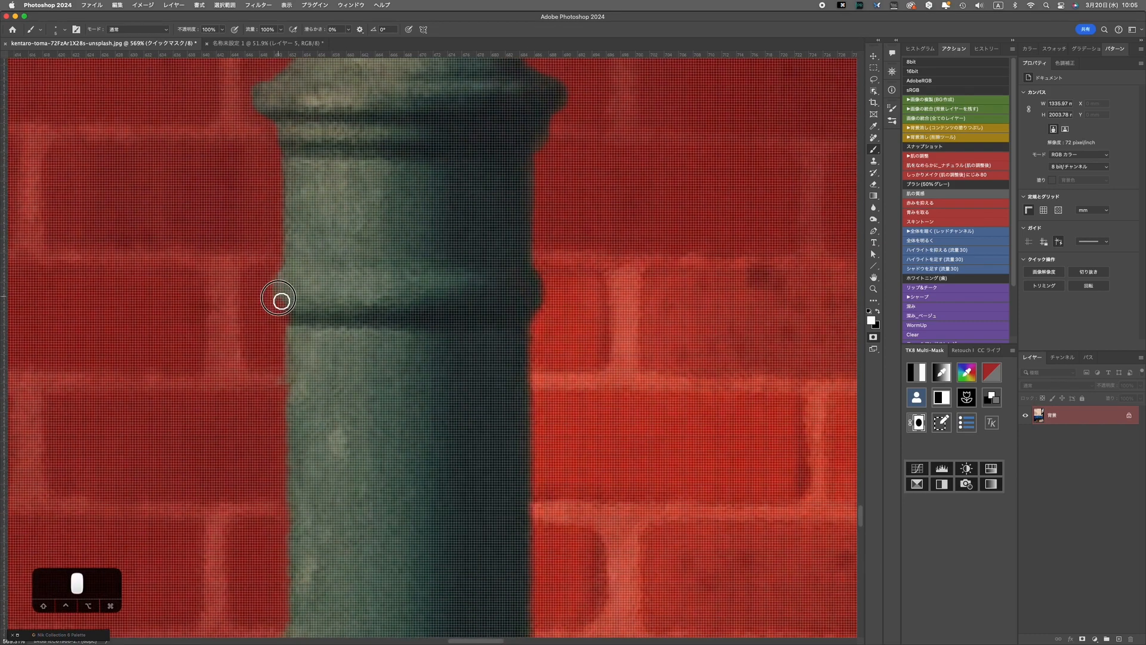
Touch up the smooth lower post's edges in the mask, alternating between black and white.
scroll(289, 334, down, 2)
key(x)
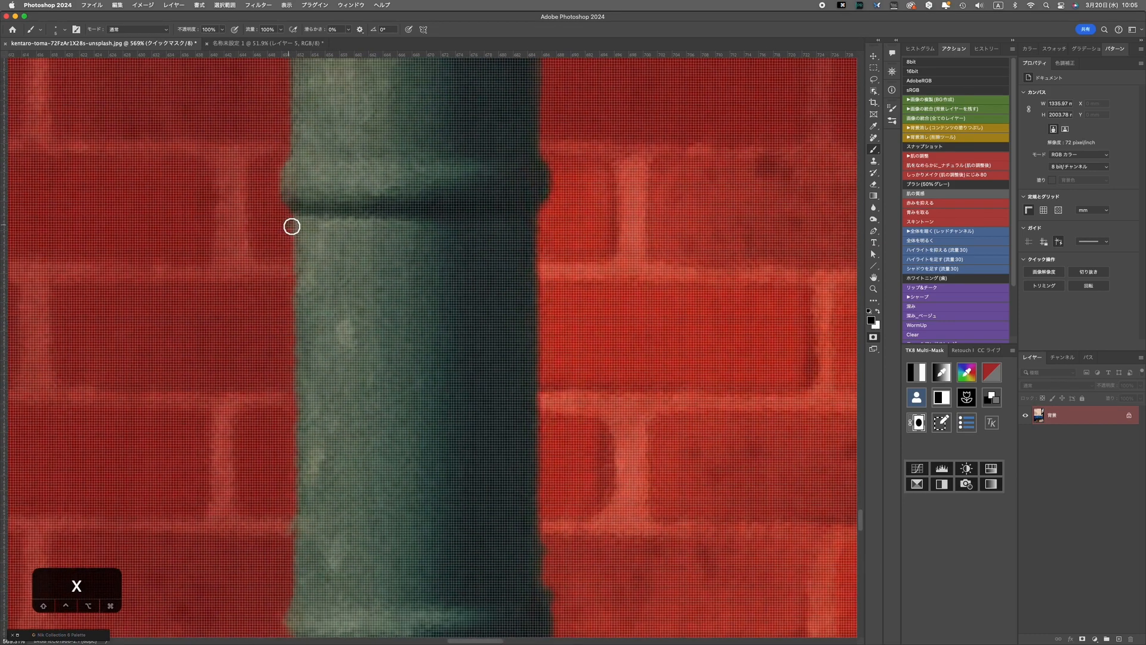
scroll(313, 497, down, 2)
key(x)
scroll(573, 358, down, 3)
key(x)
drag(334, 344, 340, 363)
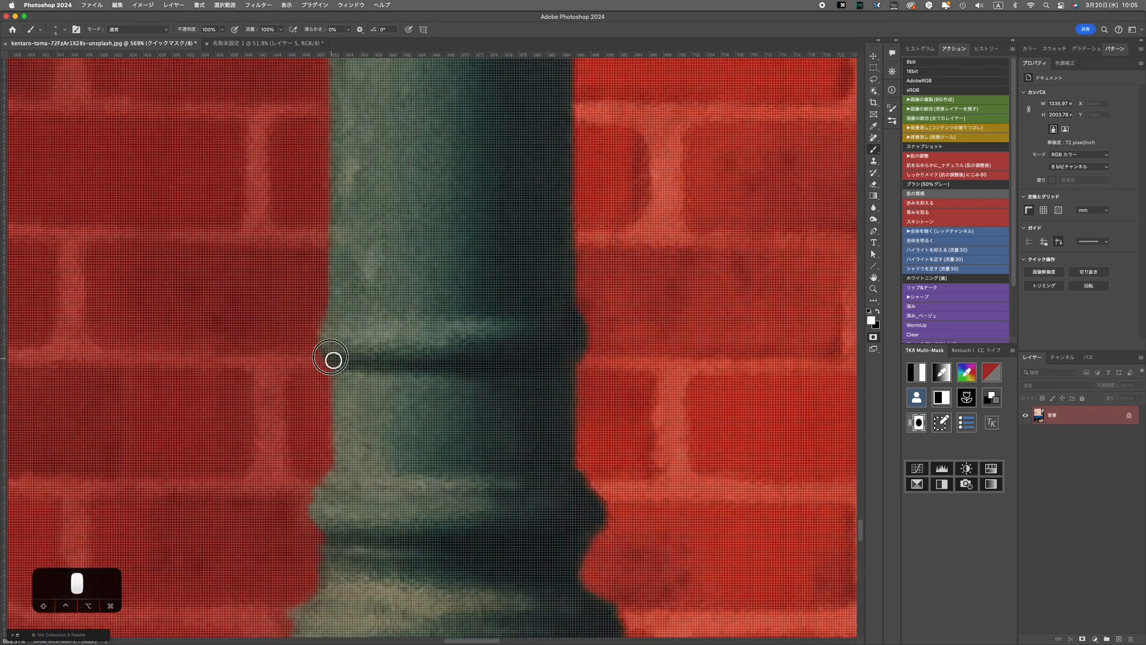
Refine the mask edges around the molded rings above the wide base and down the base column.
drag(482, 458, 454, 378)
key(x)
drag(333, 459, 379, 318)
key(x)
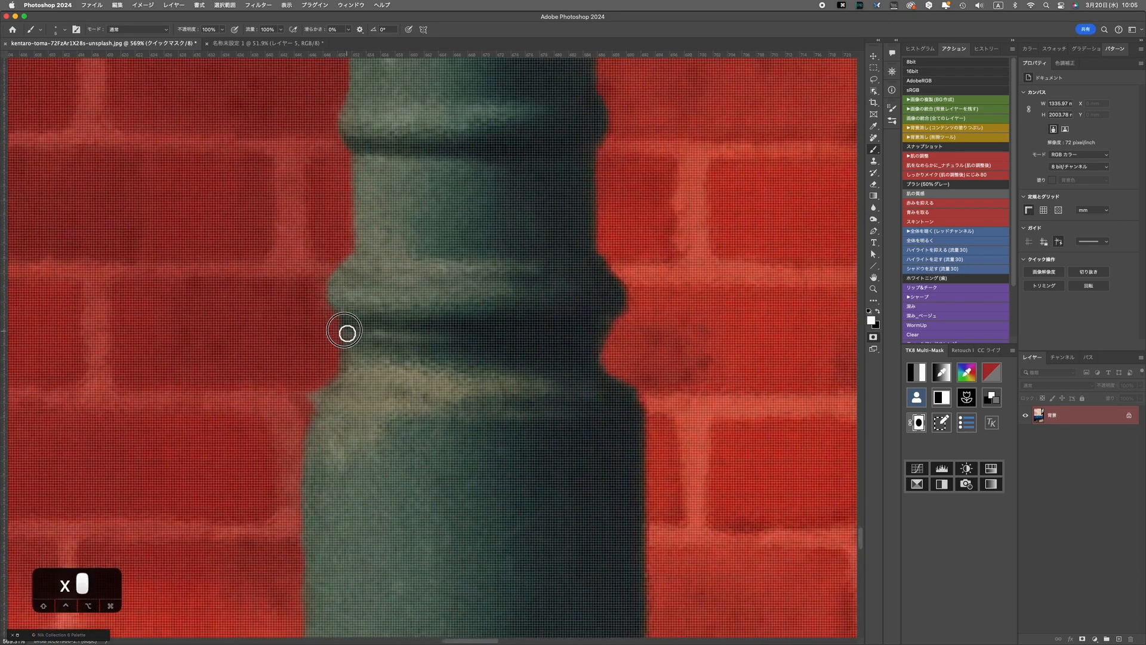
drag(623, 339, 615, 352)
drag(440, 397, 497, 259)
key(x)
key(x)
click(379, 246)
drag(562, 451, 520, 452)
mouse_move(507, 573)
mouse_down()
mouse_move(459, 394)
mouse_move(449, 130)
mouse_up()
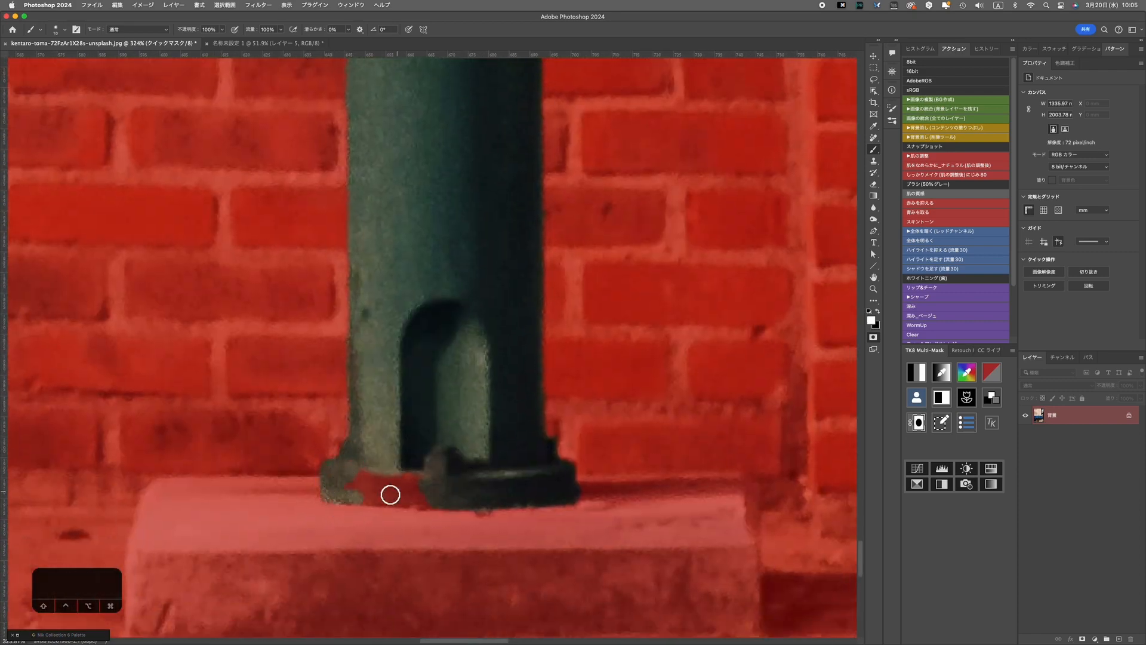
Paint white over the gap in the lamp's foot, then reduce the brush size.
drag(355, 481, 423, 481)
scroll(431, 426, up, 2)
key([)
key([)
key([)
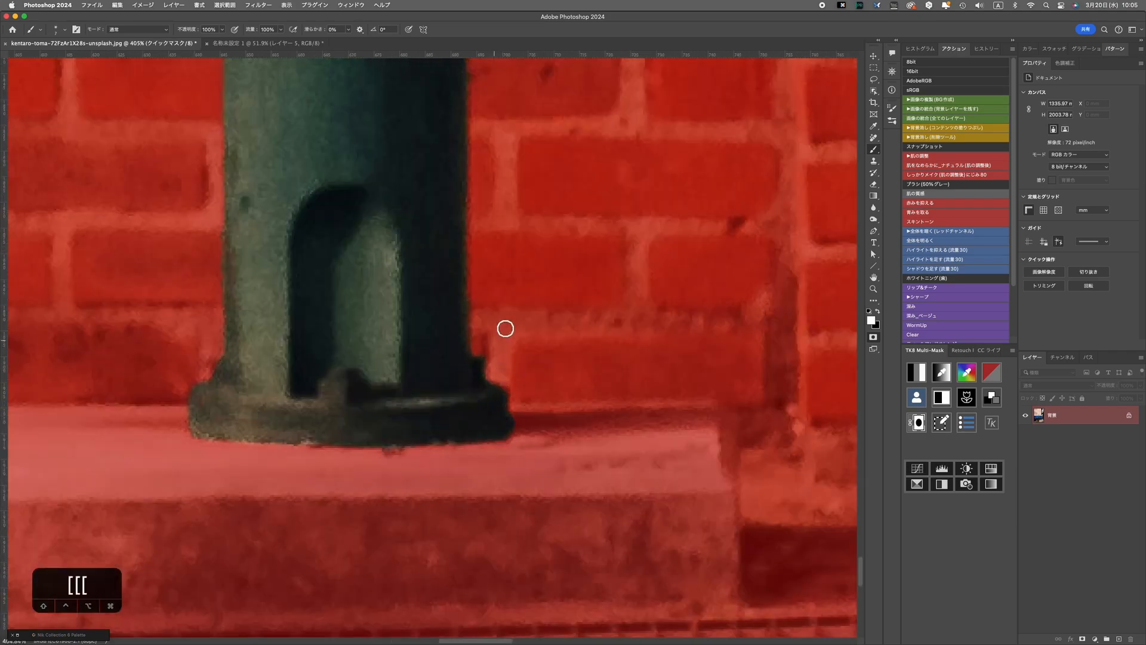
Trace the inner edge of the left opening in the bracket below the lantern with black.
scroll(216, 355, down, 10)
drag(236, 122, 365, 537)
scroll(376, 389, up, 10)
key(x)
key(x)
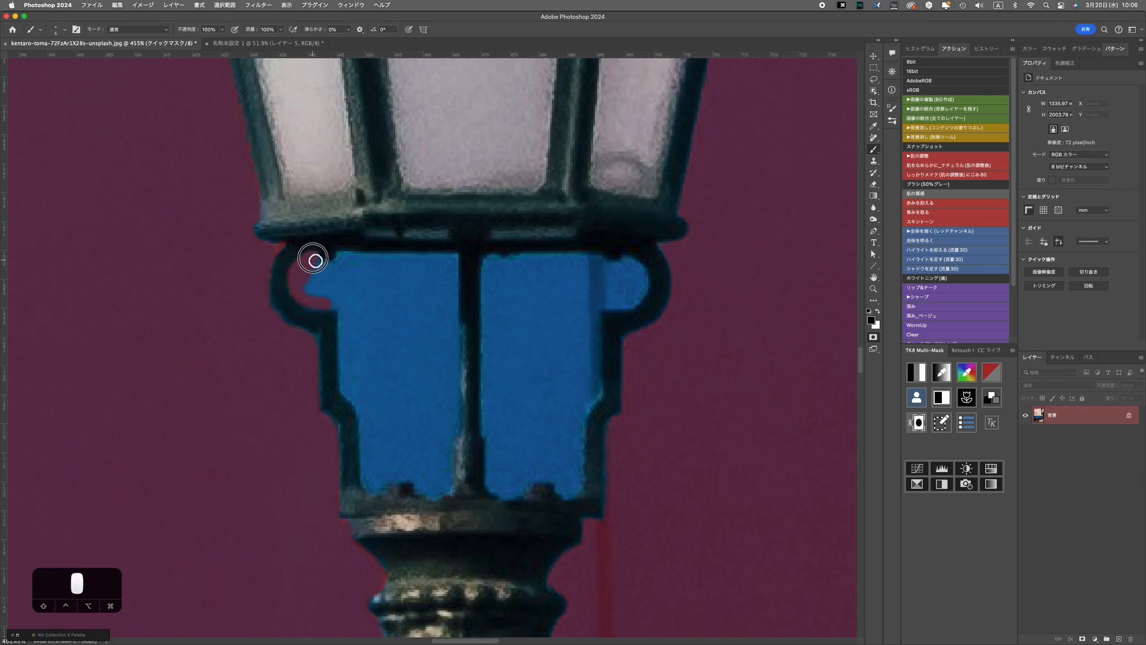
shift+click(455, 430)
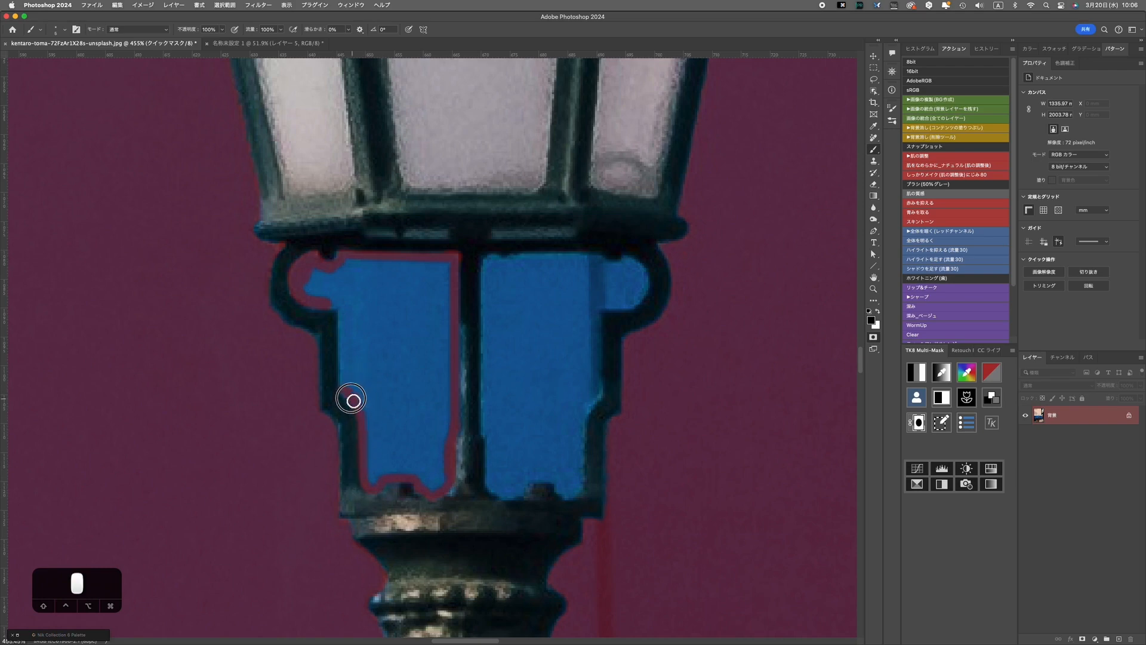
Fill the rest of the left bracket opening with black, adjusting the brush size for the corners.
key(bracketright)
key(bracketright)
mouse_move(330, 302)
mouse_down()
mouse_move(348, 299)
mouse_move(364, 263)
mouse_move(414, 277)
mouse_move(358, 382)
mouse_move(379, 476)
mouse_move(417, 471)
mouse_move(412, 407)
mouse_move(442, 384)
mouse_move(441, 409)
mouse_up()
key(bracketleft)
key(bracketleft)
key(bracketleft)
click(339, 256)
key(bracketright)
key(bracketright)
key(bracketright)
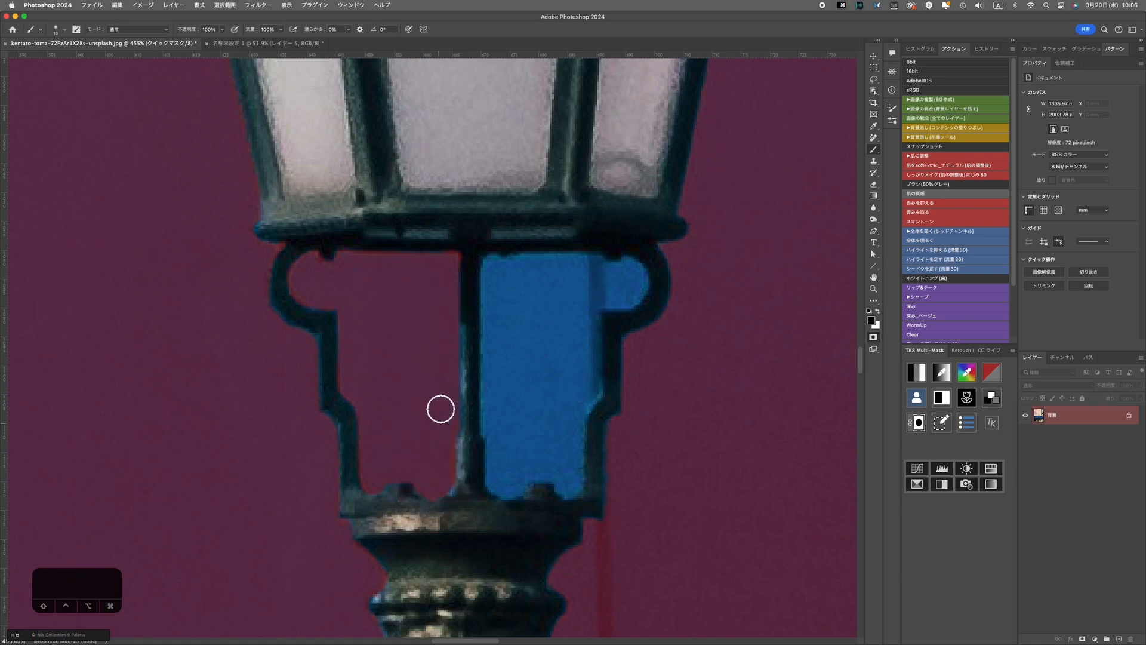
Paint black over the right bracket opening, tracing its inner edges and filling its interior.
mouse_move(496, 265)
mouse_down()
mouse_move(494, 481)
mouse_move(446, 436)
mouse_up()
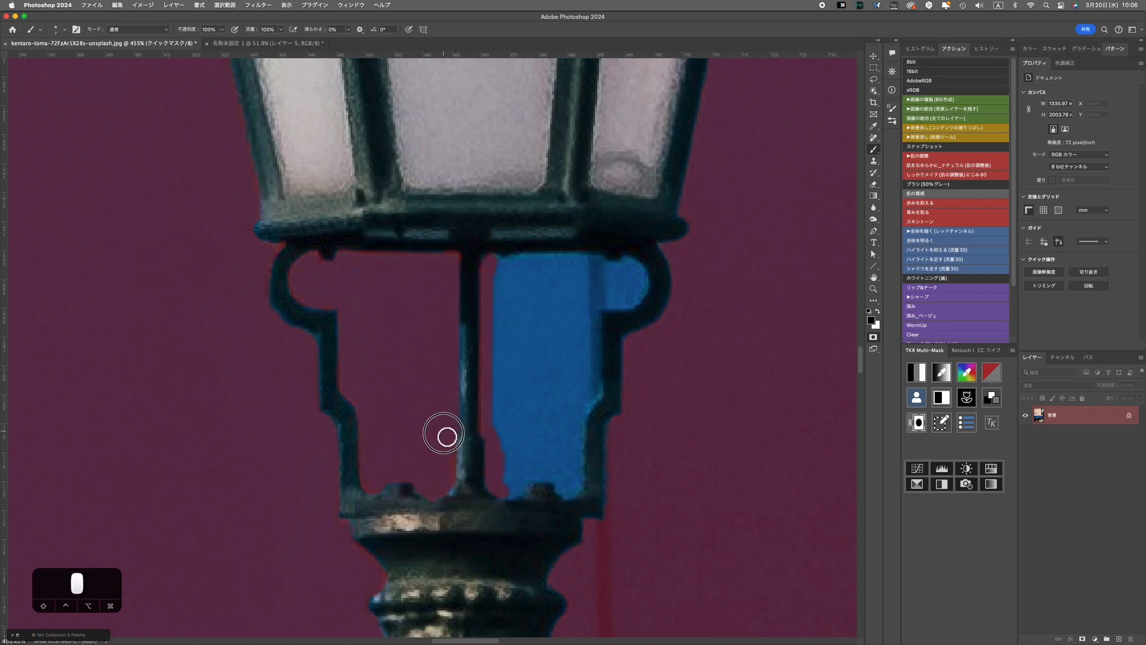
mouse_move(495, 490)
mouse_down()
mouse_move(547, 479)
mouse_move(592, 374)
mouse_up()
mouse_move(598, 305)
mouse_down()
mouse_move(642, 277)
mouse_move(596, 266)
mouse_move(628, 288)
mouse_move(538, 256)
mouse_move(534, 269)
mouse_move(565, 282)
mouse_move(538, 328)
mouse_move(522, 469)
mouse_move(573, 361)
mouse_move(560, 419)
mouse_move(568, 460)
mouse_up()
key(bracketright)
key(bracketright)
Exit Quick Mask and add a layer mask from the selection to isolate the street lamp.
key(q)
key(super+0)
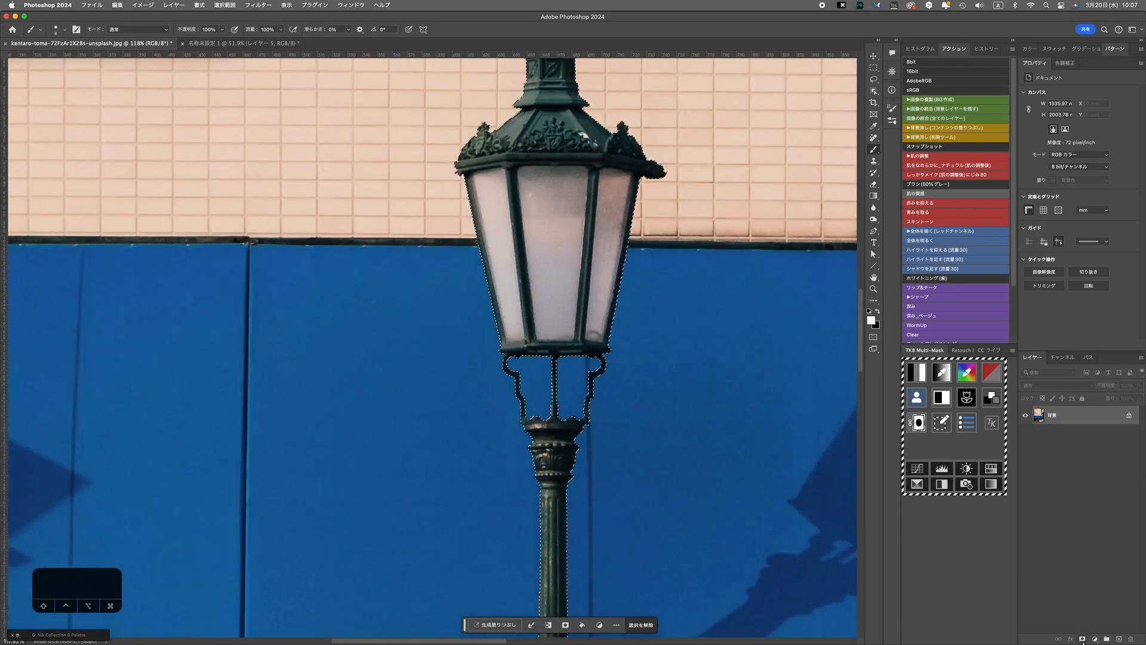
click(1082, 640)
scroll(631, 371, down, 10)
drag(617, 412, 481, 346)
Arrange the two documents side by side and copy the masked street lamp layer into the cliff composite.
key(f)
key(f)
key(f)
key(f)
click(351, 5)
click(421, 10)
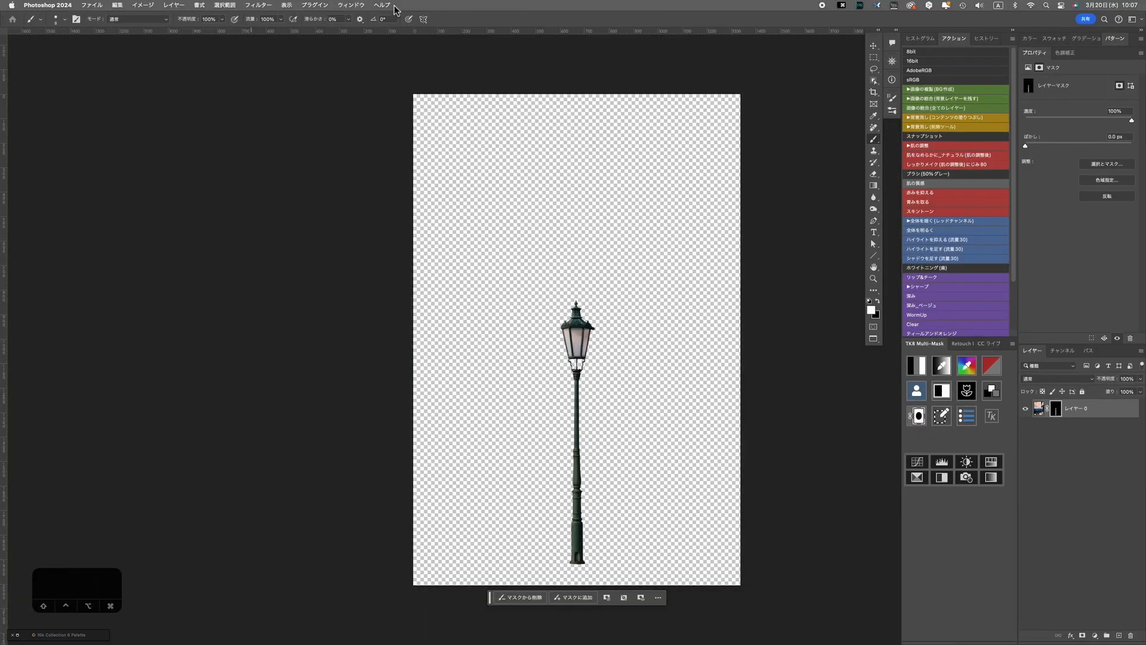
click(351, 5)
mouse_move(458, 18)
click(530, 119)
drag(1130, 412, 802, 257)
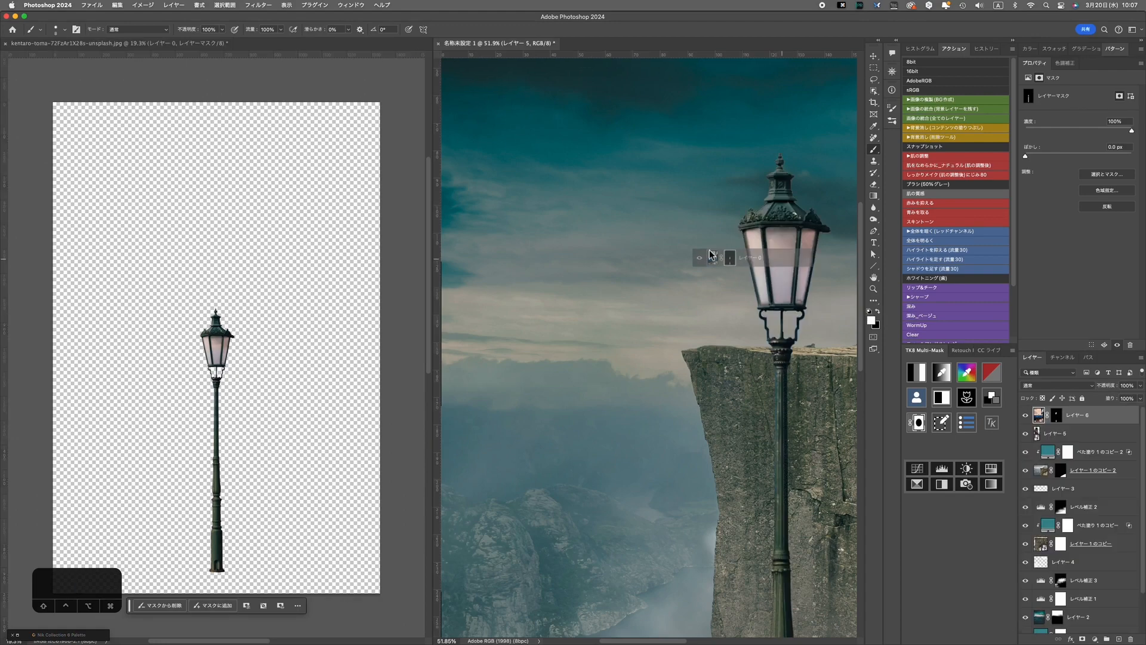
Close the street lamp source document and convert the copied lamp layer in the composite to a smart object.
click(6, 45)
click(550, 240)
right_click(1113, 413)
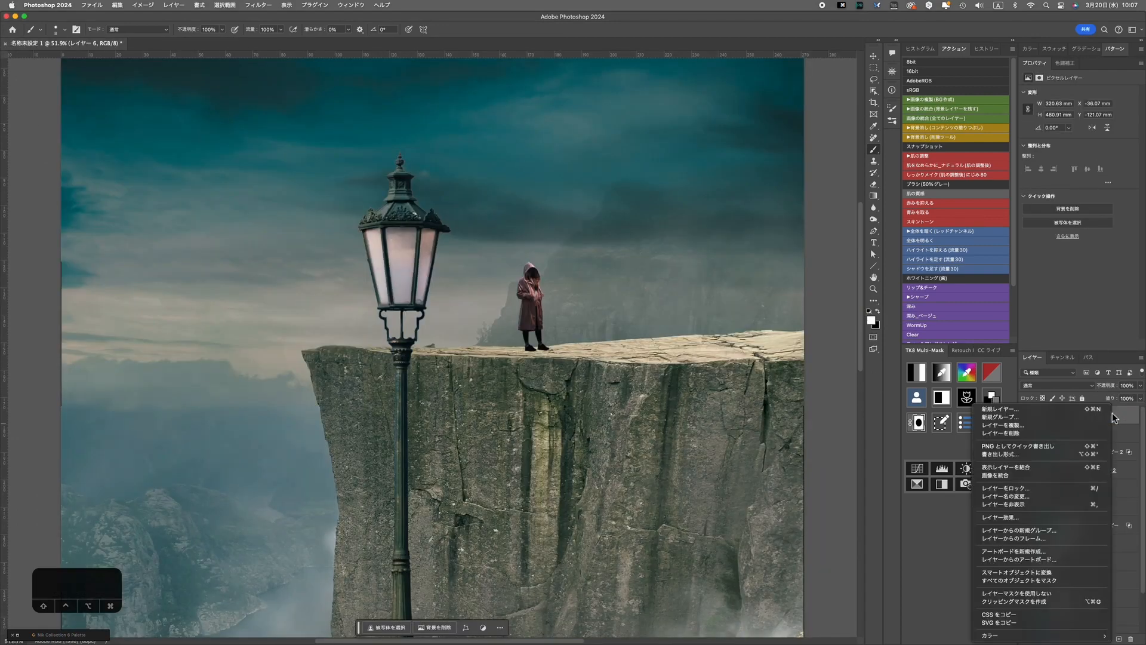
click(1061, 574)
Scale the street lamp down with Free Transform and stand its base on the cliff top beside the hooded figure.
key(super+t)
scroll(546, 438, down, 5)
drag(506, 318, 504, 347)
scroll(546, 384, up, 5)
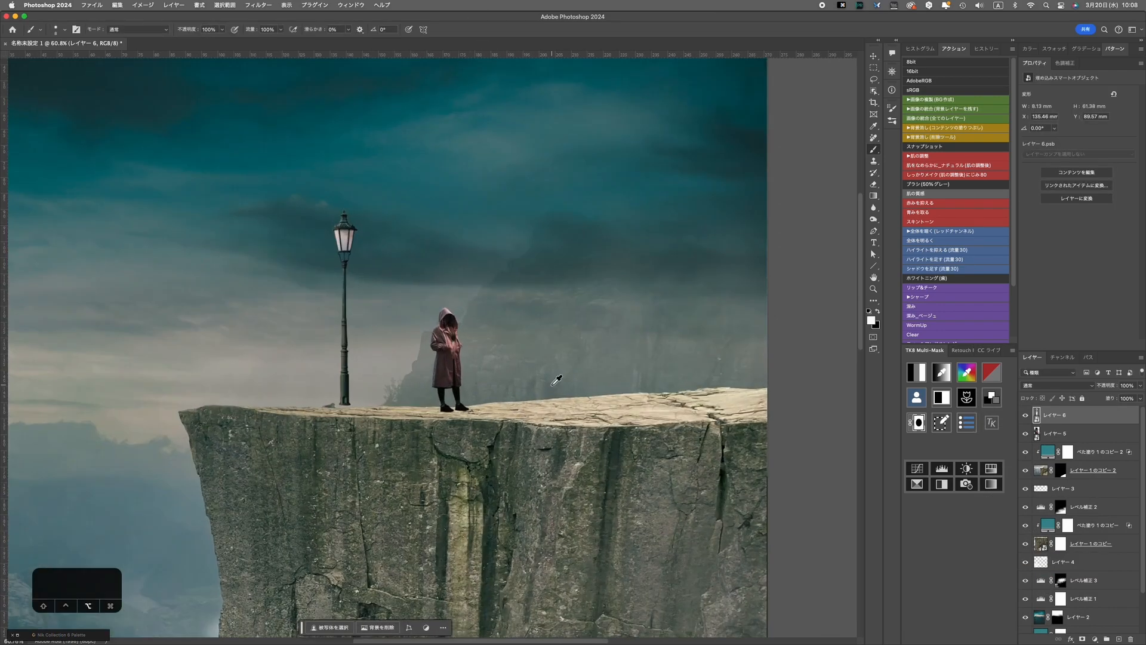
drag(359, 203, 356, 228)
drag(347, 256, 368, 285)
click(477, 30)
Move the hooded figure left so it stands close to the street lamp.
click(1054, 433)
key(v)
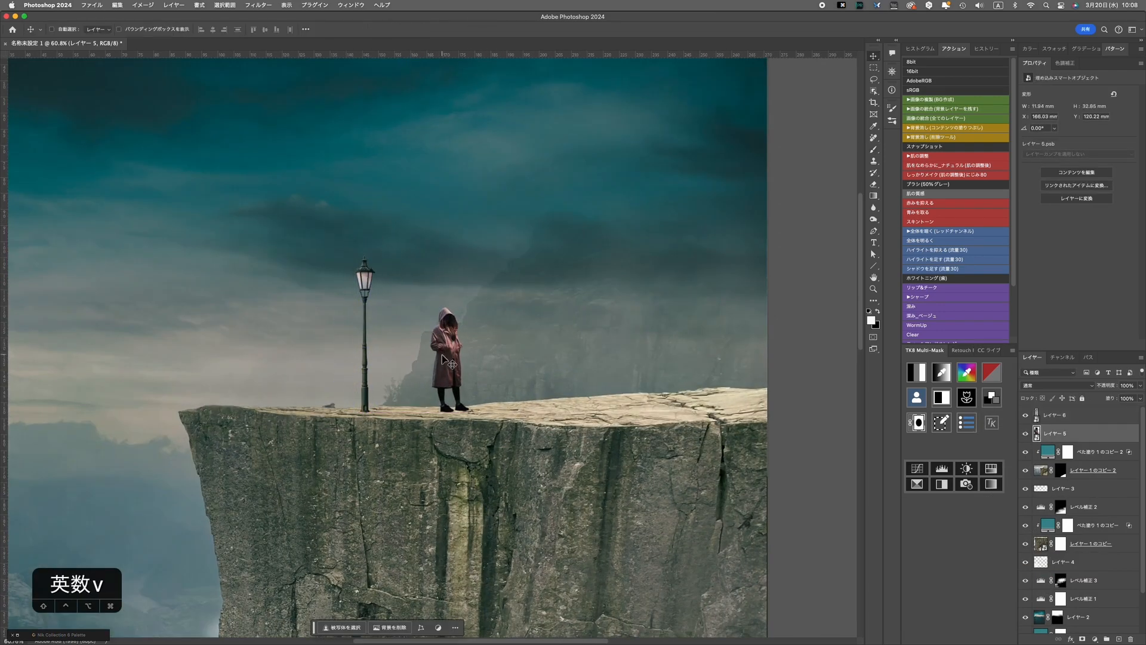
drag(447, 355, 391, 355)
Enlarge the street lamp slightly with Free Transform, keeping its base on the cliff top.
click(1042, 418)
key(super+t)
drag(354, 255, 331, 228)
click(478, 31)
Shift the hooded figure slightly away from the lamp and flip it horizontally.
click(1055, 433)
mouse_move(395, 357)
mouse_down()
mouse_move(358, 359)
mouse_move(415, 357)
mouse_up()
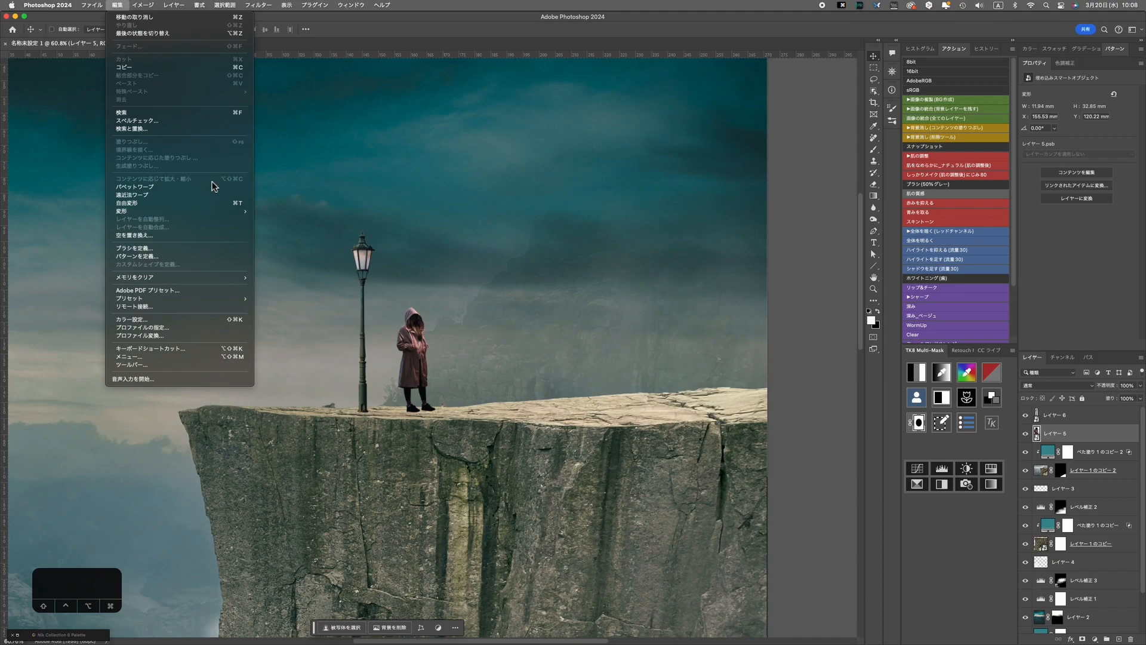
click(304, 370)
drag(432, 374, 482, 423)
scroll(426, 358, down, 10)
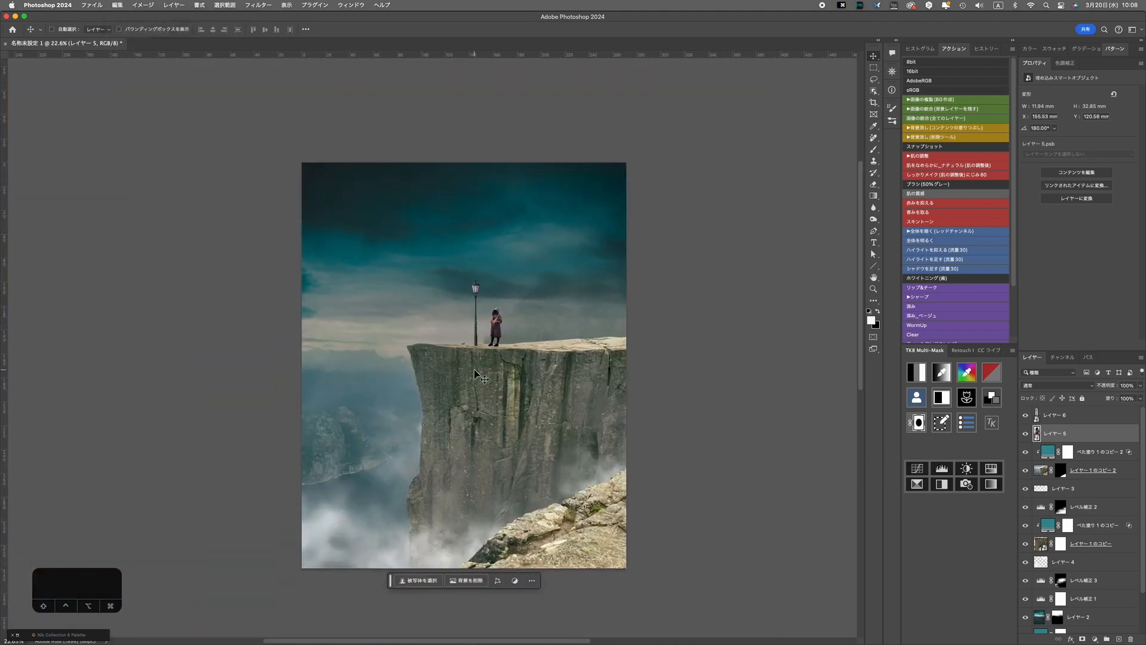
Add an empty layer below the figure and set up a soft round brush with 0% hardness and a flattened elliptical tip.
scroll(492, 299, up, 15)
scroll(515, 310, down, 3)
click(1103, 453)
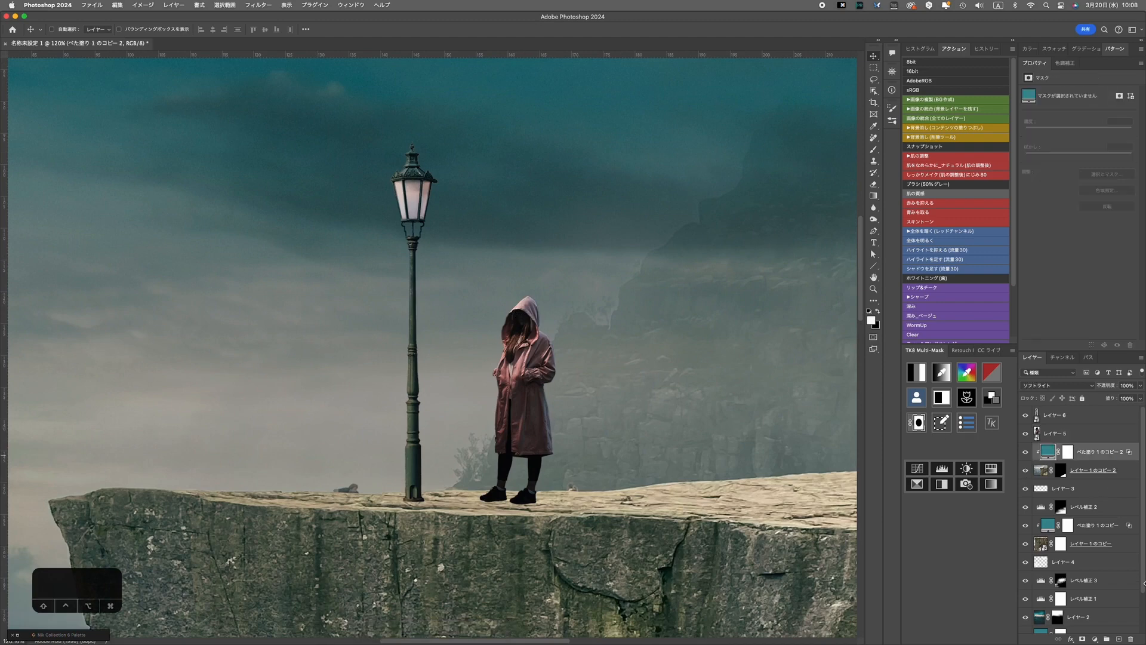
click(1120, 639)
key(b)
right_click(607, 488)
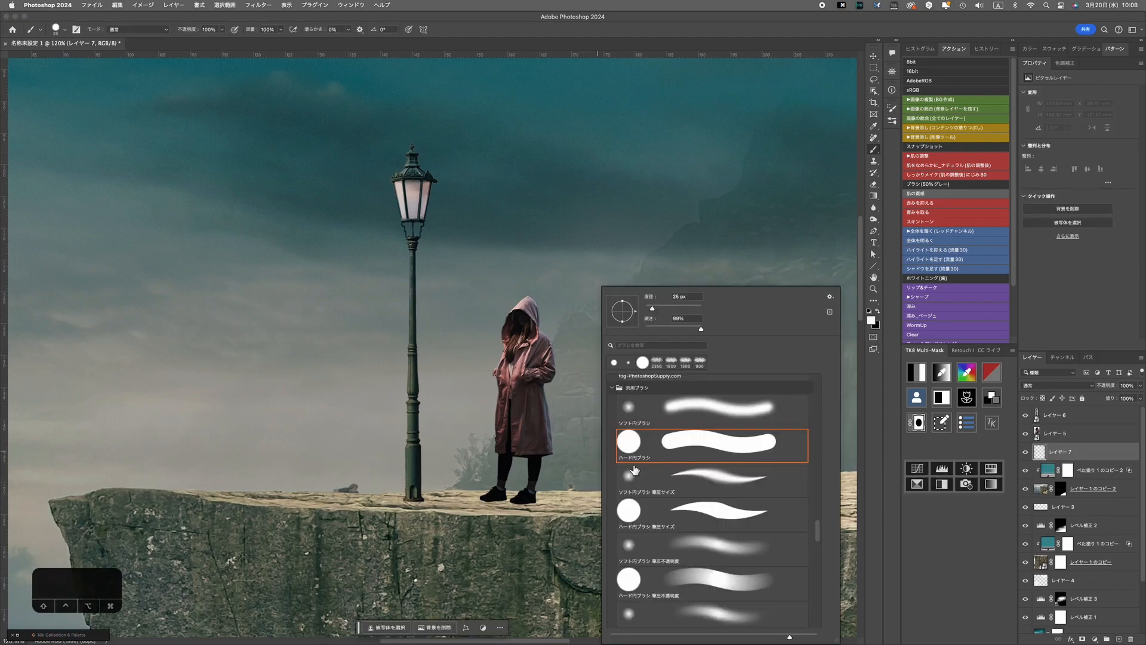
click(622, 417)
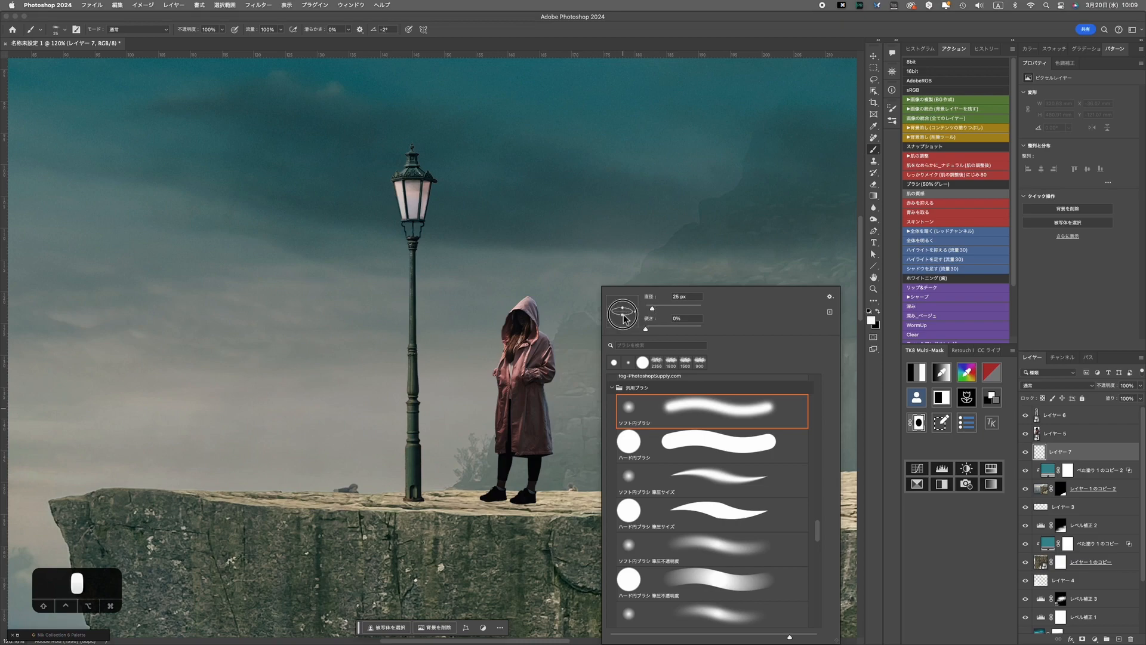
click(1045, 452)
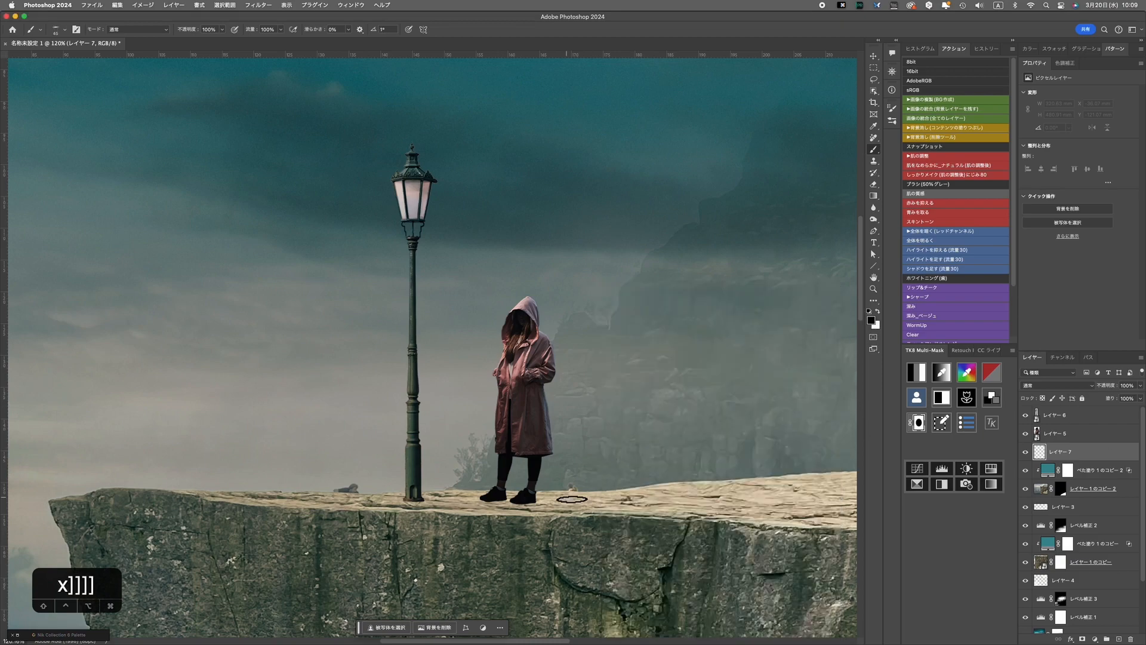
Paint soft black shadows on the ground beside the figure's shoes and around the lamp base, using 23% flow and 49% smoothing.
scroll(571, 499, up, 5)
mouse_move(481, 425)
mouse_down()
mouse_move(393, 432)
mouse_move(548, 443)
mouse_move(442, 434)
mouse_up()
key(bracketleft)
key(bracketright)
drag(537, 437, 665, 442)
key(super+z)
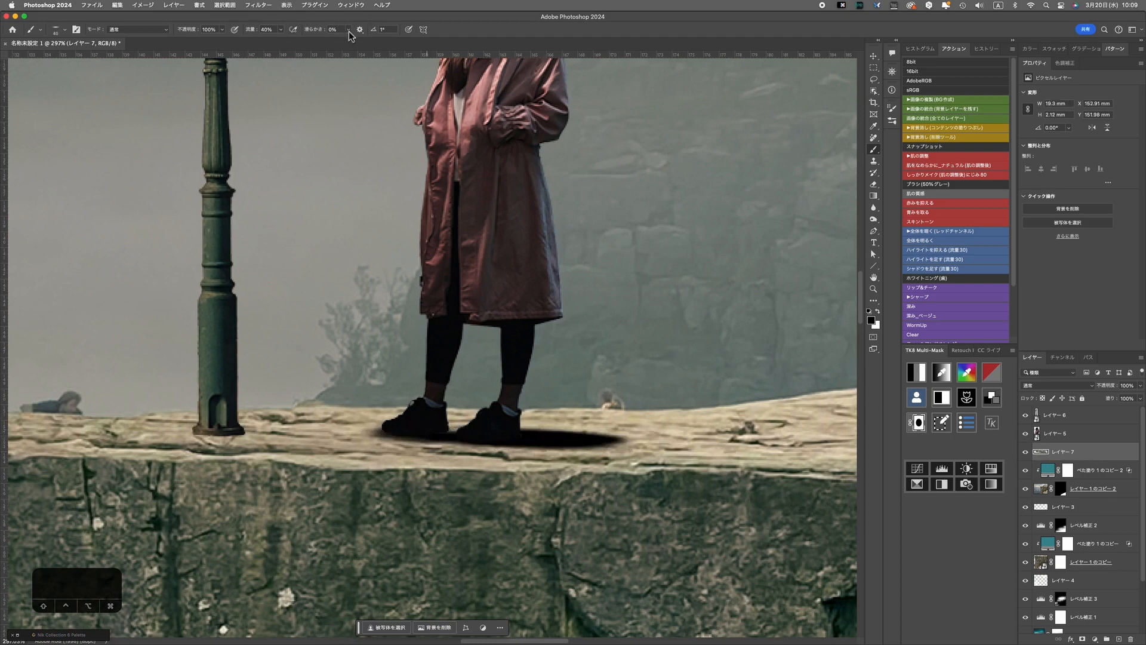
mouse_move(432, 433)
mouse_down()
mouse_move(513, 435)
mouse_move(602, 415)
mouse_up()
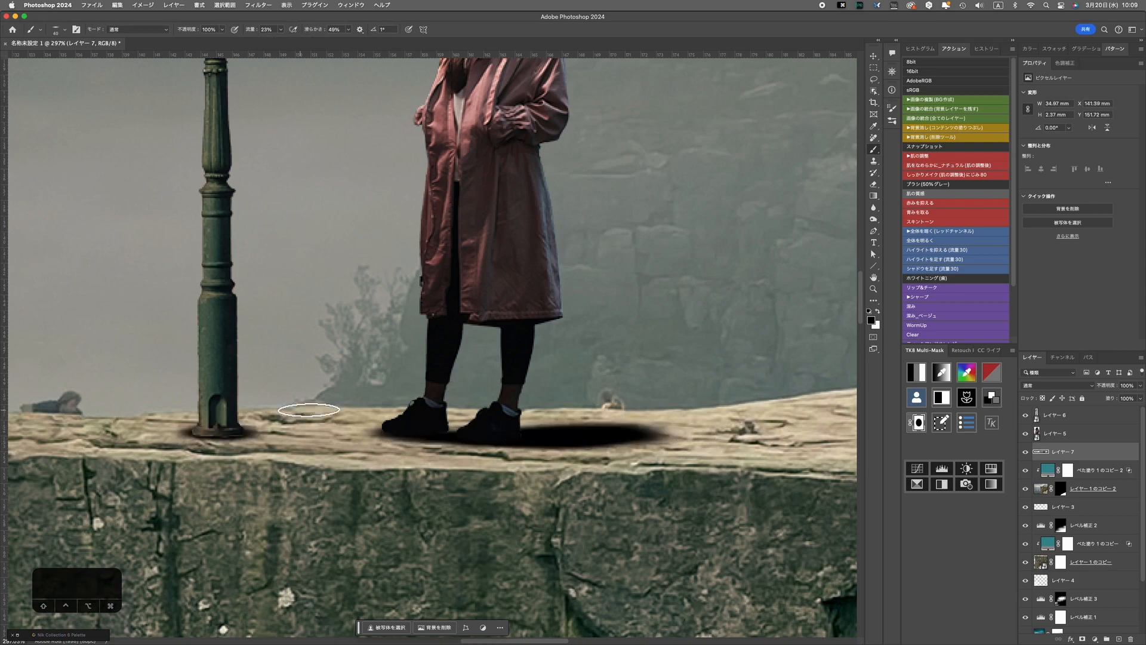
Lower the opacity of the painted shadow layer to 73%.
scroll(308, 410, down, 5)
scroll(509, 402, up, 5)
drag(1121, 399, 1128, 398)
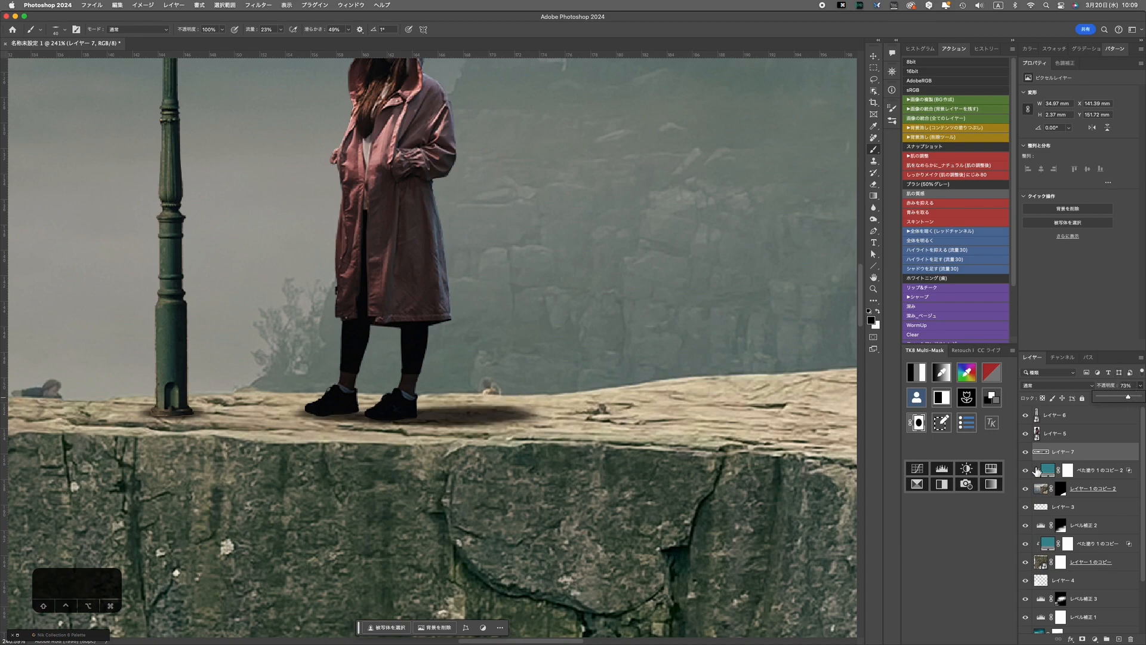
Add a layer mask to the shadow layer and brush over the far end of the figure's shadow to fade it.
click(1083, 639)
scroll(517, 391, up, 5)
key(x)
key(bracketright)
key(bracketright)
key(bracketright)
drag(473, 305, 484, 197)
key(bracketright)
drag(471, 386, 504, 418)
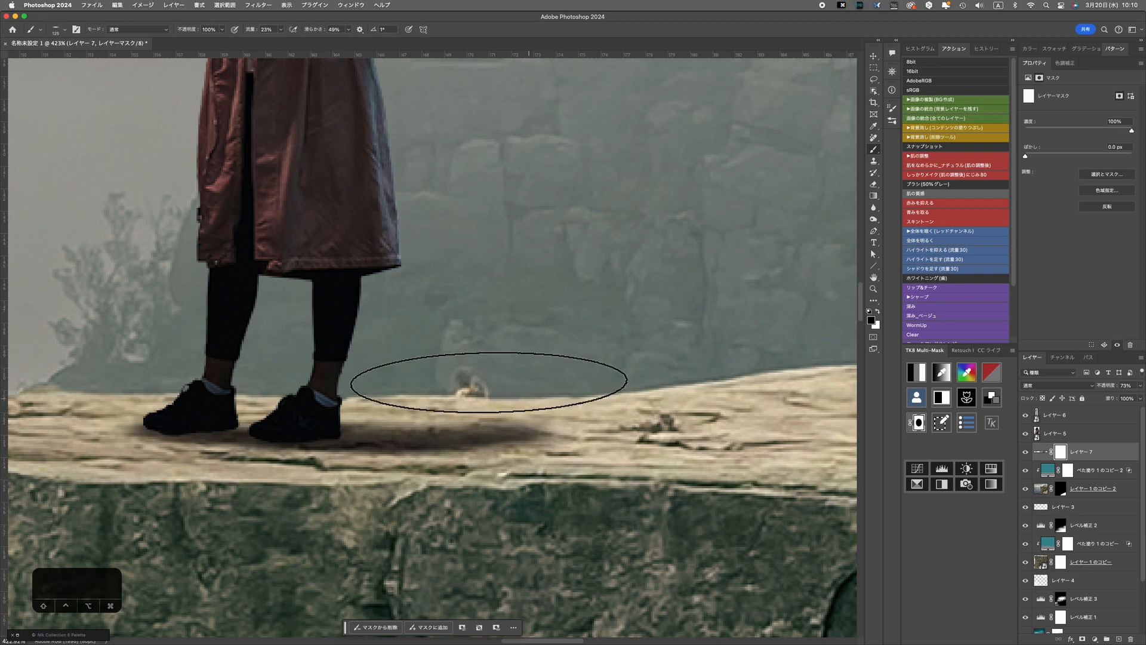
key(bracketleft)
key(bracketleft)
key(bracketleft)
key(bracketleft)
key(bracketleft)
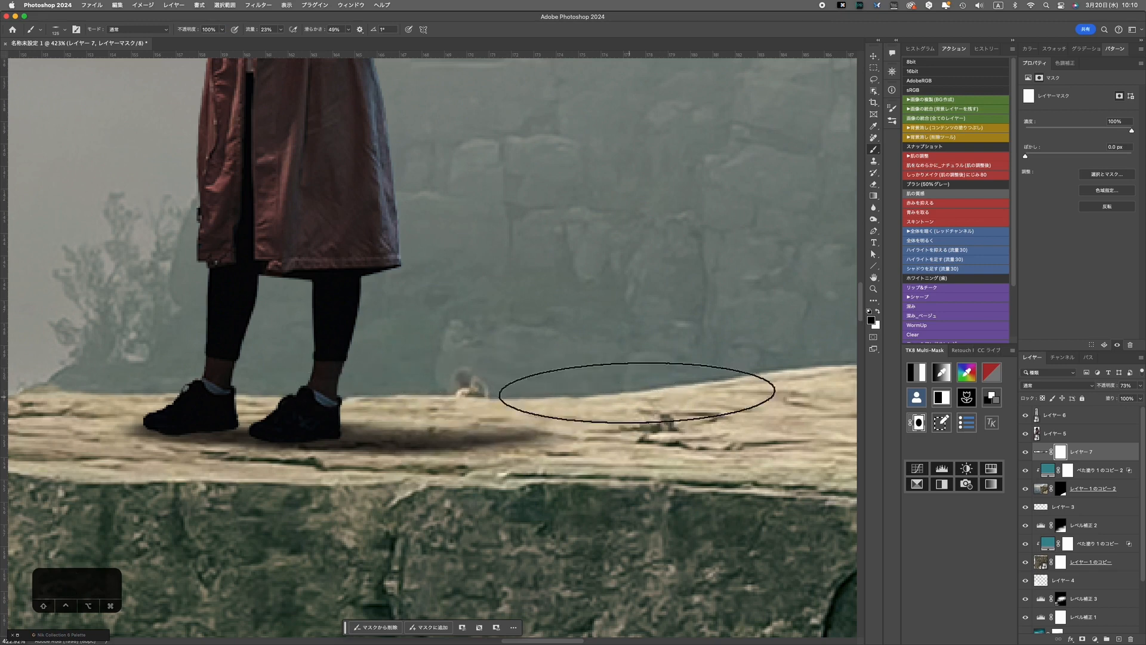
Paint darker contact shadows directly under the shoes on a new layer at 93% flow and set its opacity to 87%.
click(1119, 640)
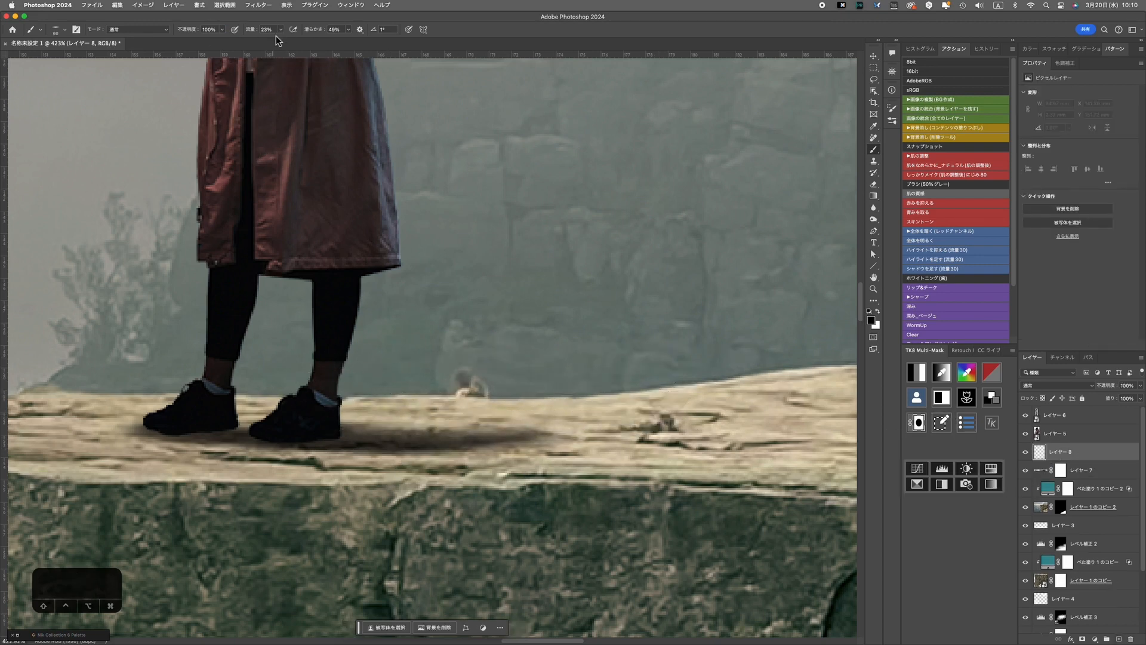
drag(176, 429, 241, 428)
key(bracketright)
key(bracketright)
drag(319, 428, 369, 438)
key(bracketright)
drag(1132, 397, 1137, 397)
scroll(603, 534, down, 10)
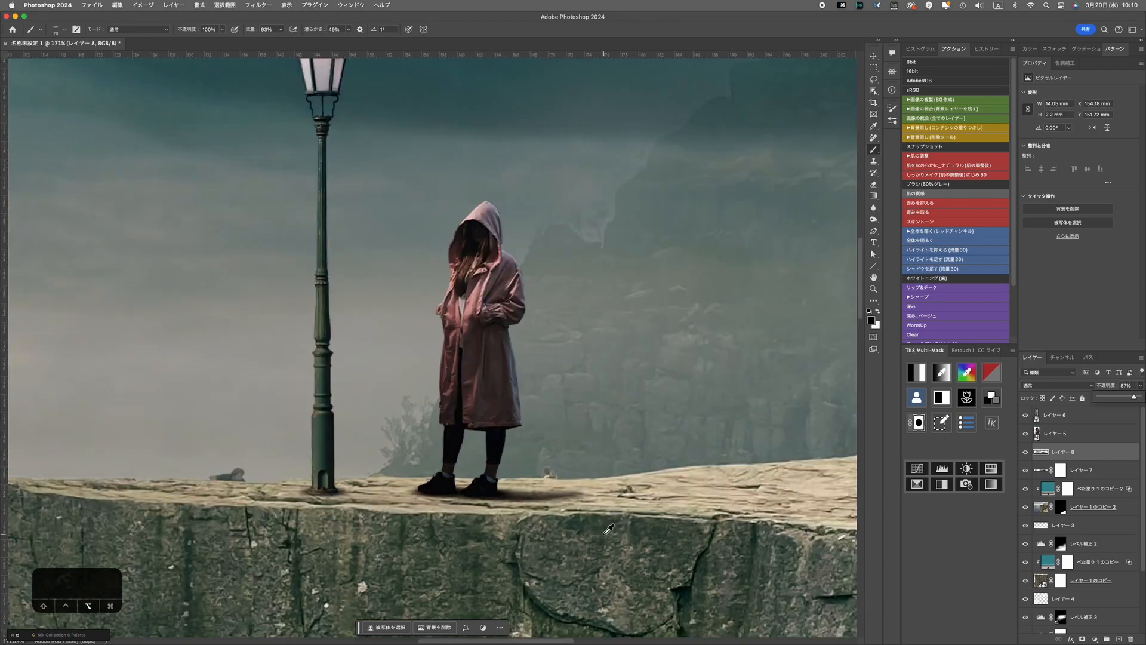
Add a Levels adjustment clipped to the main cliff layer and lower its output white level to 149.
scroll(415, 430, up, 2)
scroll(415, 430, down, 4)
drag(412, 430, 405, 348)
scroll(365, 412, down, 5)
scroll(433, 344, down, 1)
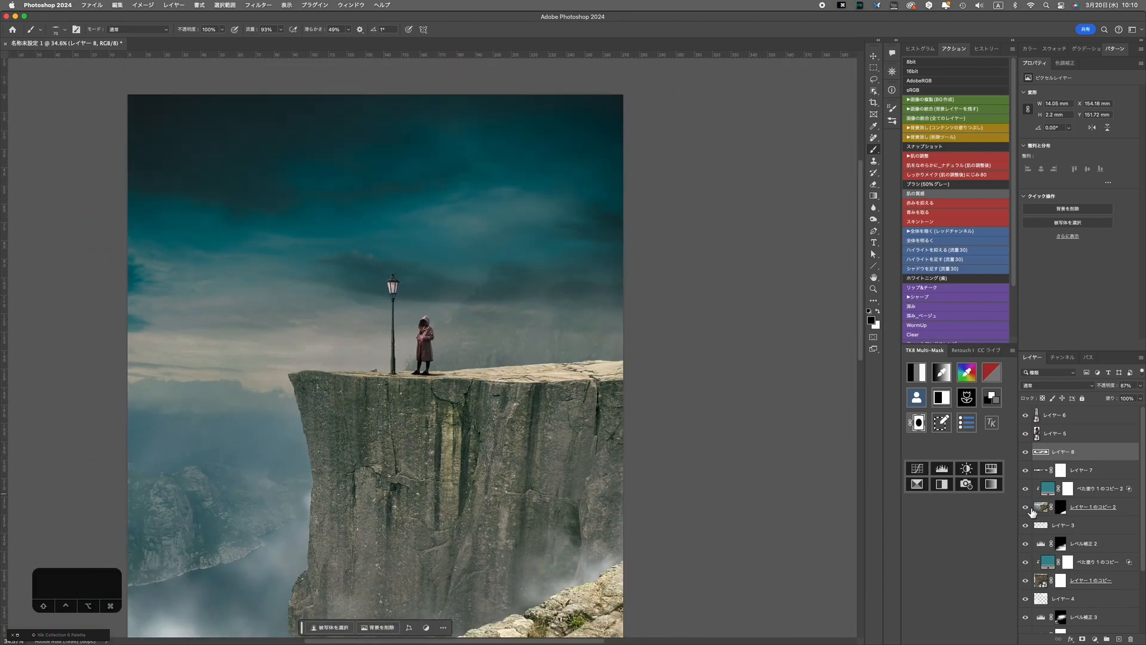
click(1112, 560)
click(1066, 64)
click(1082, 264)
drag(1133, 186, 1093, 186)
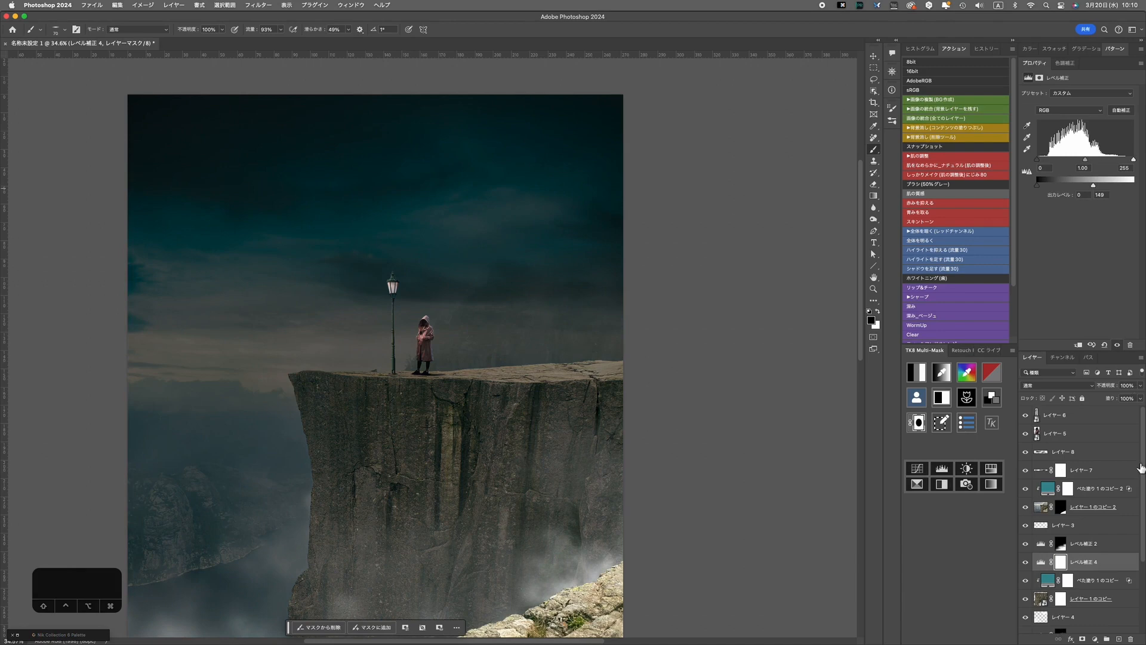
alt+click(1110, 569)
Split the underlying layer's Blend If sliders for the cliff Levels, black to 0 / 175 plus the white one, and compare the effect.
double_click(1110, 566)
drag(892, 380, 936, 381)
drag(935, 380, 994, 383)
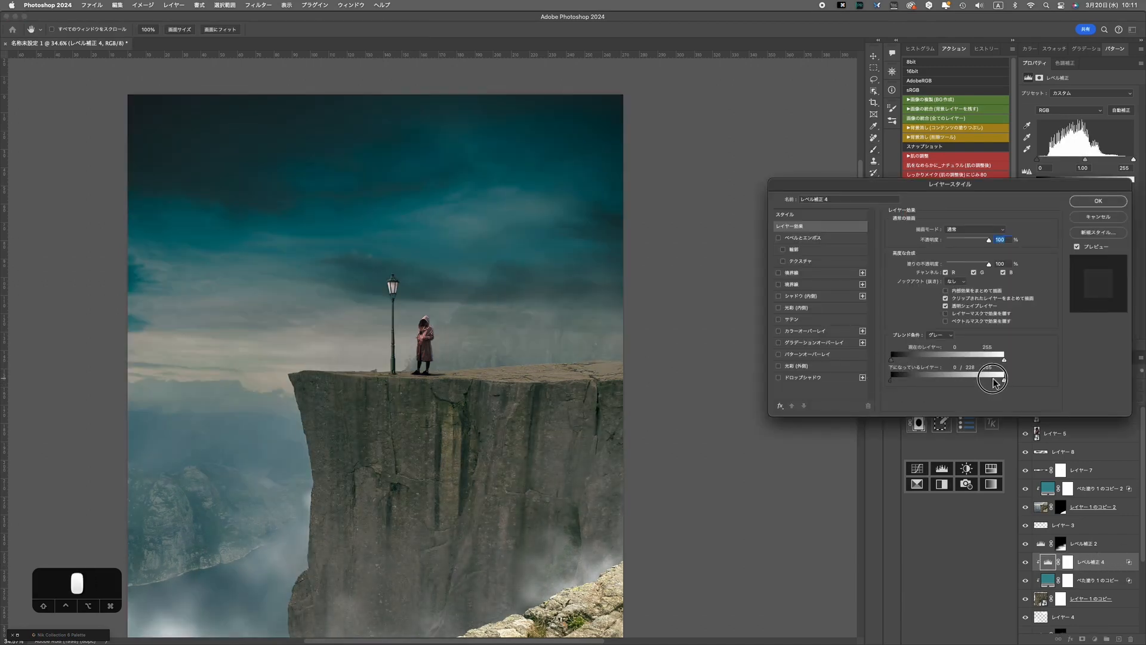
mouse_move(989, 385)
mouse_down()
mouse_move(940, 385)
mouse_move(989, 386)
mouse_up()
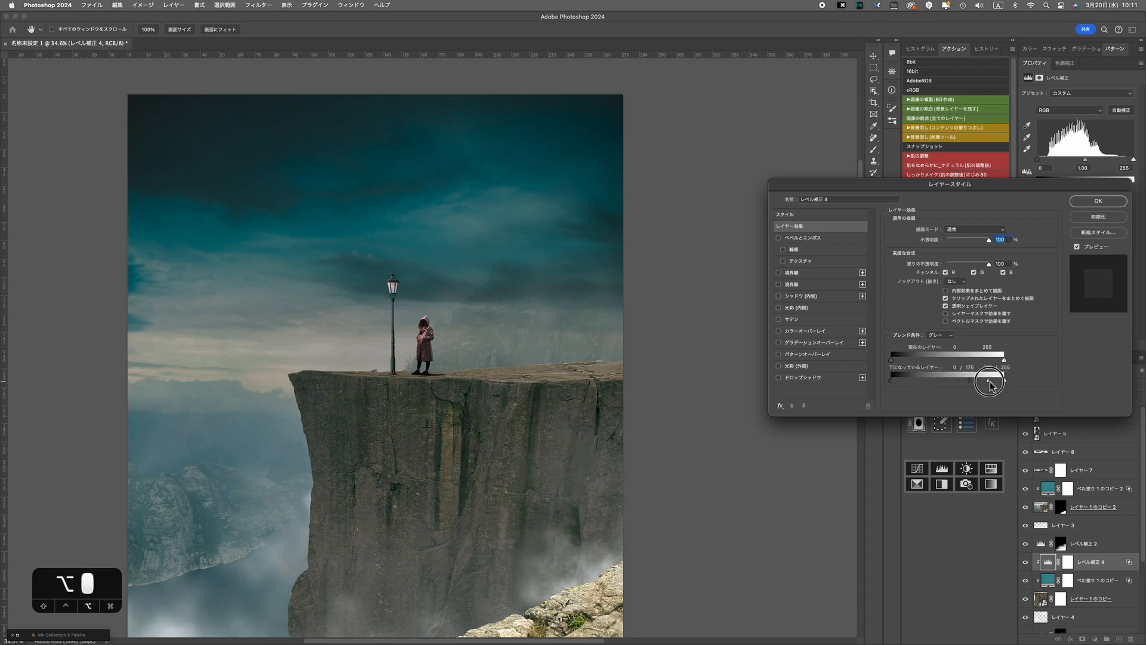
click(1099, 201)
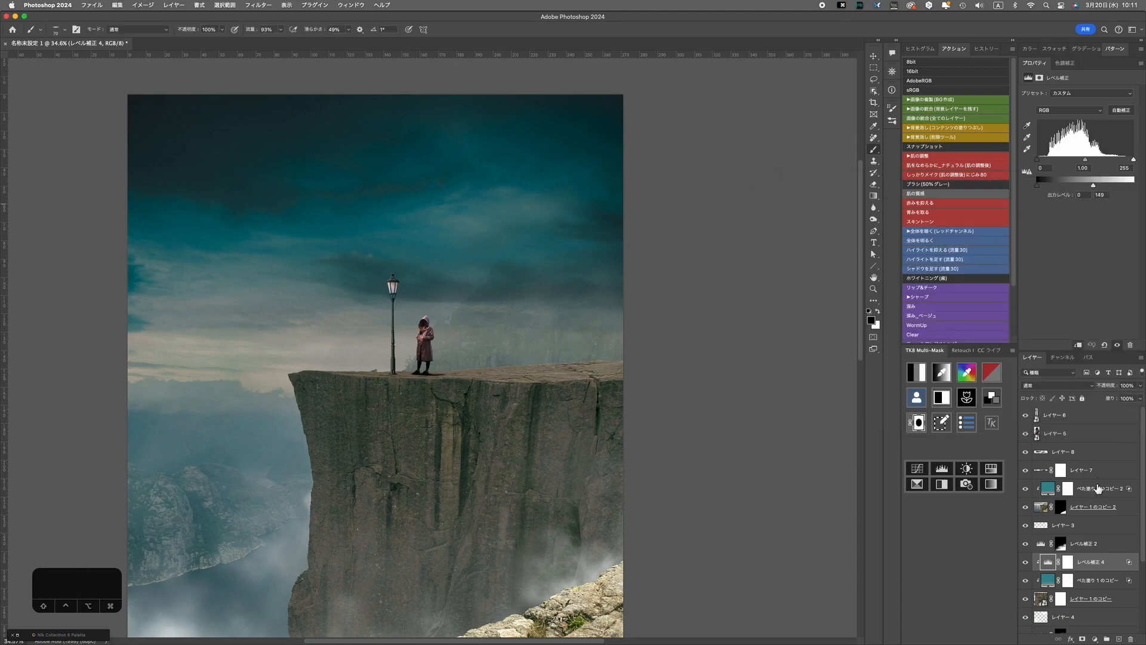
click(1026, 564)
click(1026, 564)
click(1026, 563)
Paint black on the cliff Levels mask with a large soft brush to brighten the ground around the lamp and figure.
click(1068, 561)
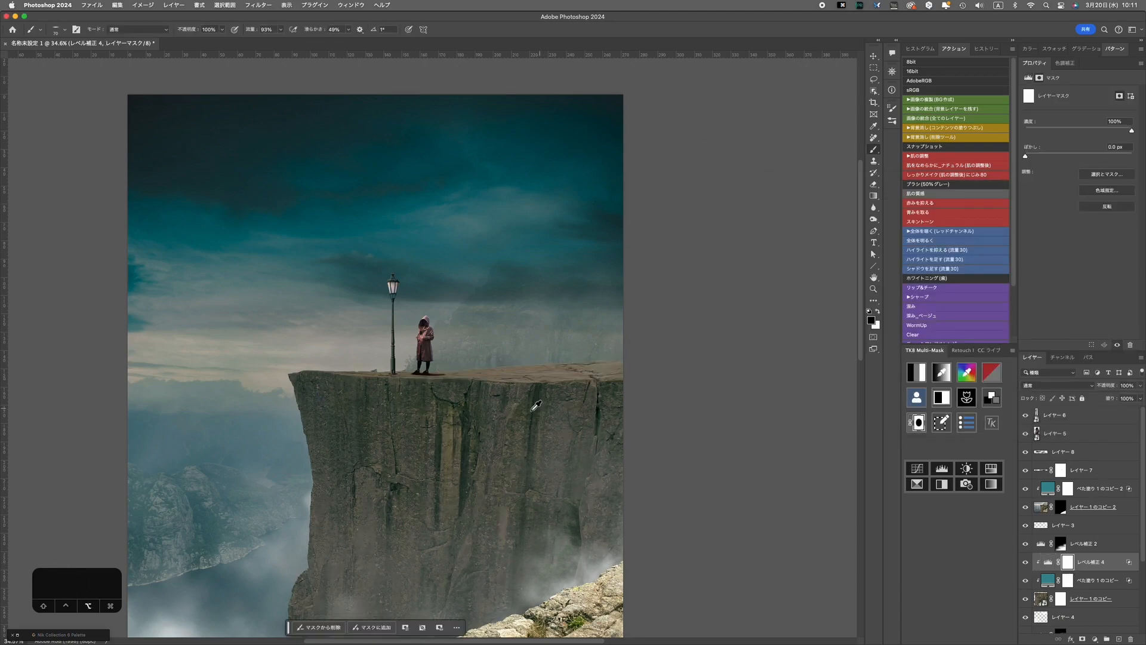
scroll(432, 340, up, 10)
key(])
key(])
key(])
key(])
key(])
key(])
key(])
key(])
key(])
key(])
key(])
key(])
key(])
key(])
key(])
key(])
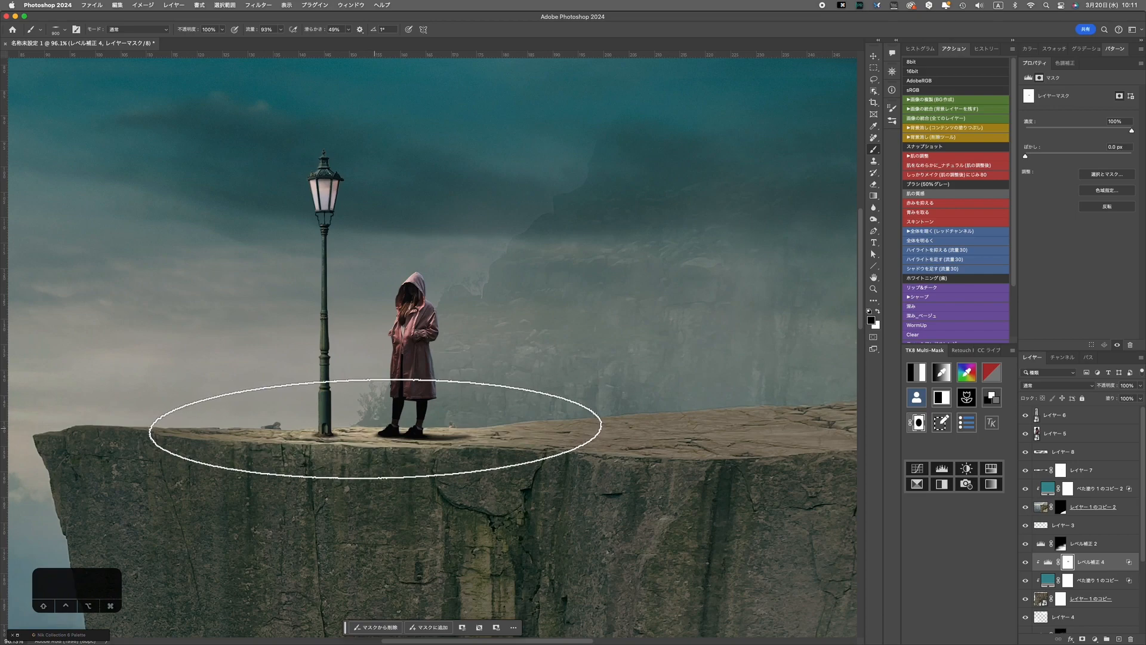
Refine the Levels mask with smaller brush sizes along the cliff top between the lamp and the cliff's tip.
scroll(558, 323, down, 3)
scroll(399, 405, up, 4)
key([)
key([)
key([)
key([)
key([)
key([)
key([)
key([)
key([)
key([)
key([)
key([)
key([)
key([)
key([)
key([)
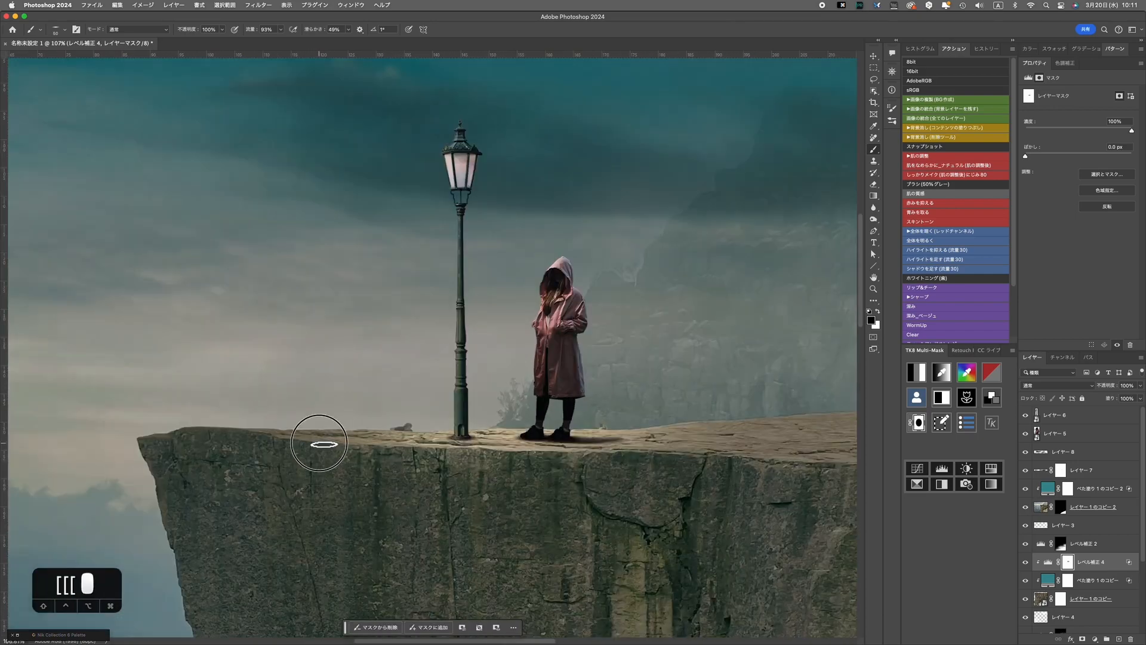
key(])
key(])
key(])
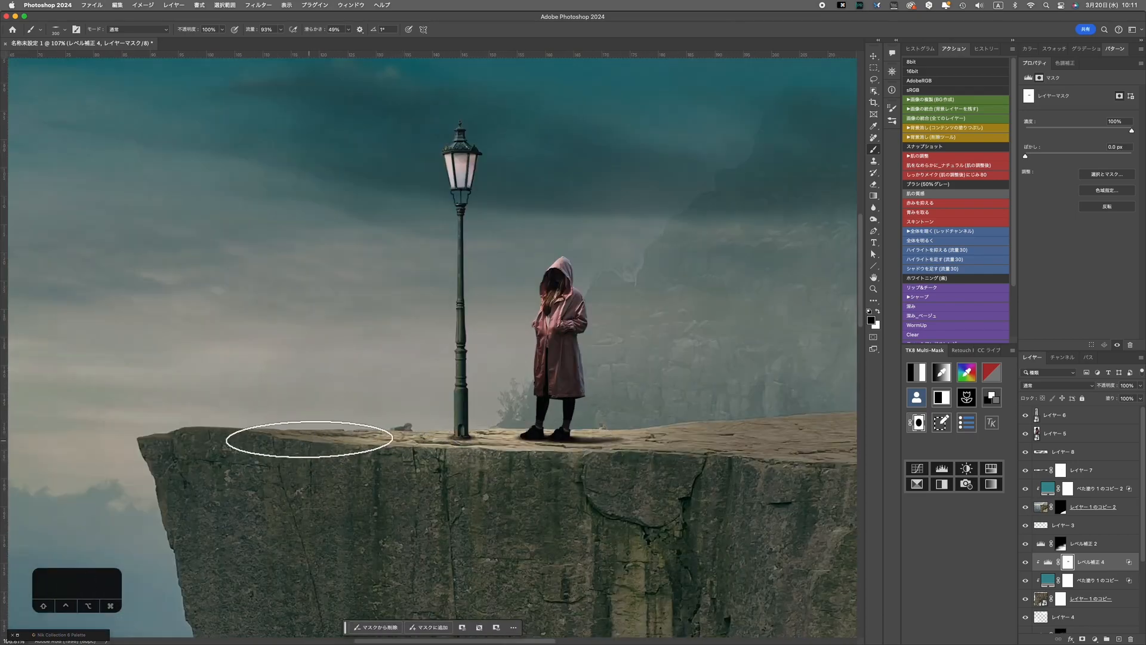
Add a Levels adjustment clipped to the foreground rock layer and lower its output white level to darken the rock.
scroll(613, 418, down, 5)
scroll(608, 377, down, 3)
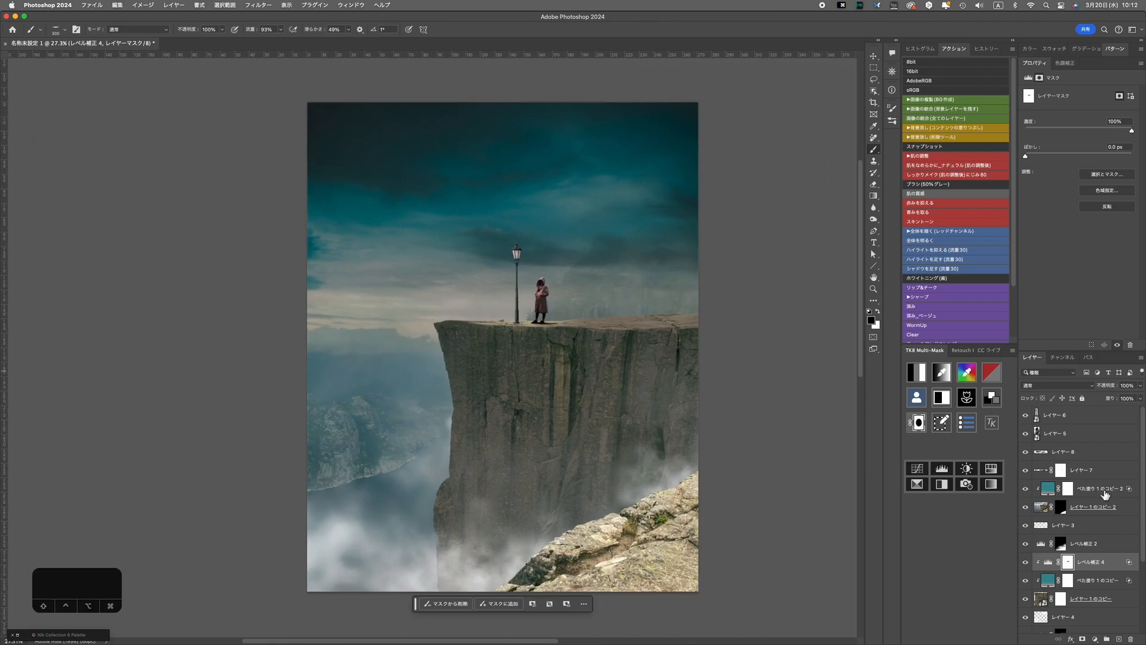
click(1088, 528)
click(1027, 507)
click(1026, 506)
click(1087, 487)
click(1065, 64)
click(1048, 265)
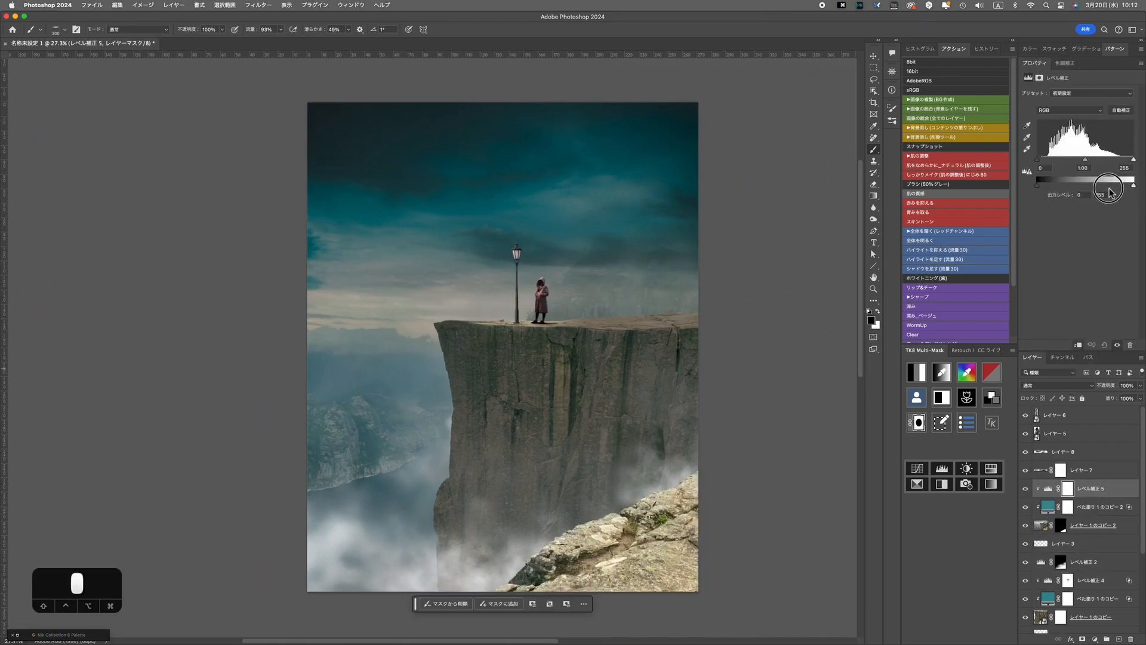
drag(1133, 186, 1084, 186)
Add a Levels adjustment clipped to the mist on レイヤー 3 and lower its output white level to 174.
click(1025, 545)
click(1025, 545)
click(1065, 544)
click(1064, 64)
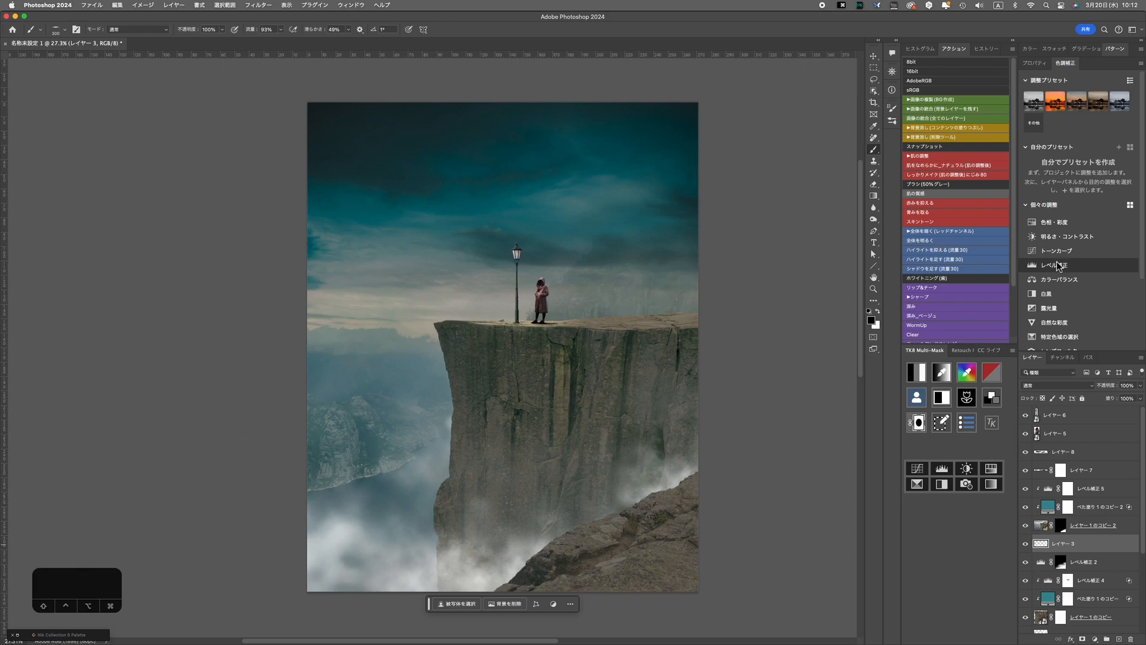
click(1058, 265)
click(1078, 345)
drag(1133, 186, 1104, 187)
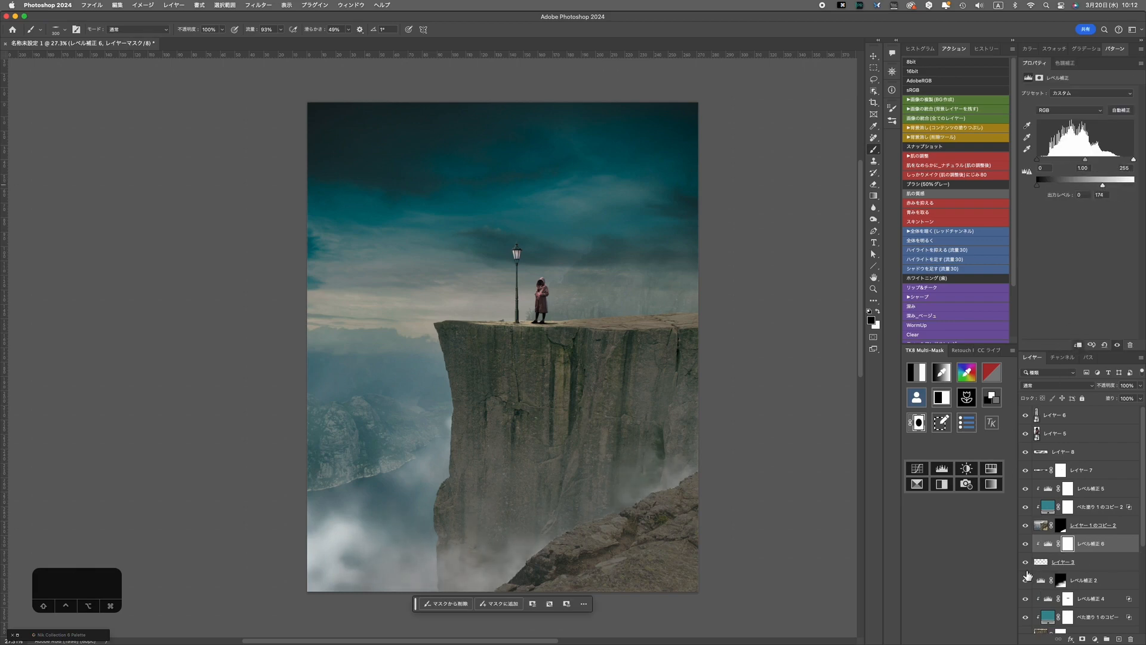
Add a Levels adjustment clipped to the mist on レイヤー 4 and lower its output white level to 194.
scroll(1030, 571, down, 5)
scroll(1031, 552, up, 5)
scroll(1041, 455, down, 5)
click(1026, 570)
click(1026, 569)
click(1027, 515)
click(1027, 515)
click(1053, 515)
click(1067, 65)
click(1061, 263)
alt+click(1106, 522)
drag(1133, 185, 1110, 185)
Copy the teal solid color fill from above the foreground rock and place the duplicate above the street lamp layer.
drag(784, 450, 763, 489)
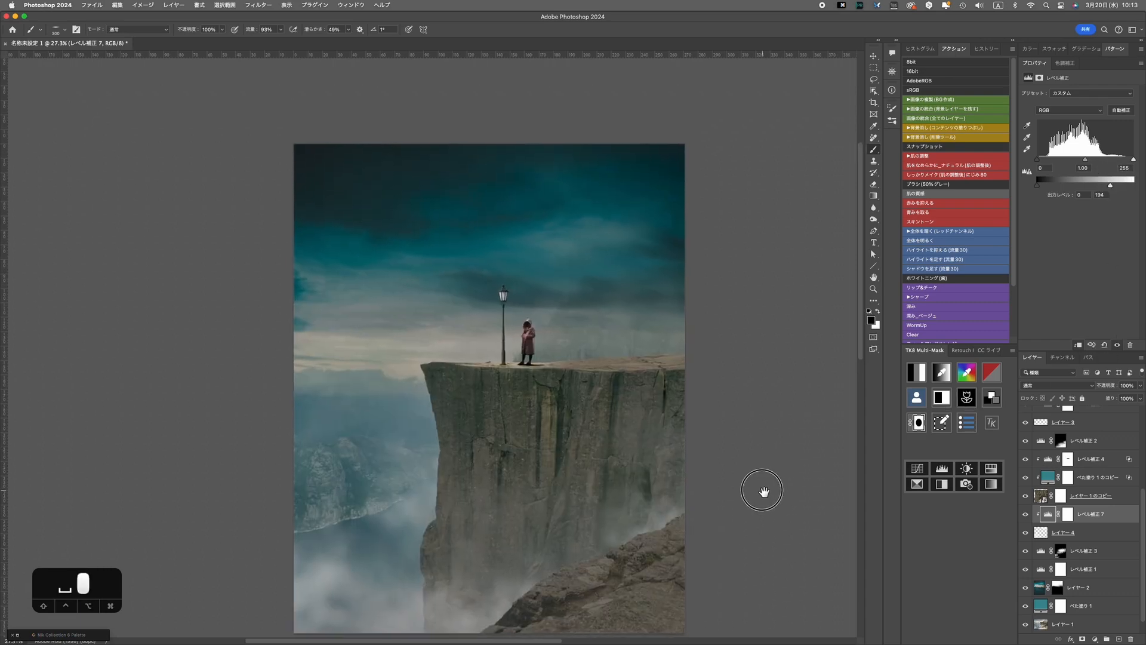
scroll(1049, 465, up, 3)
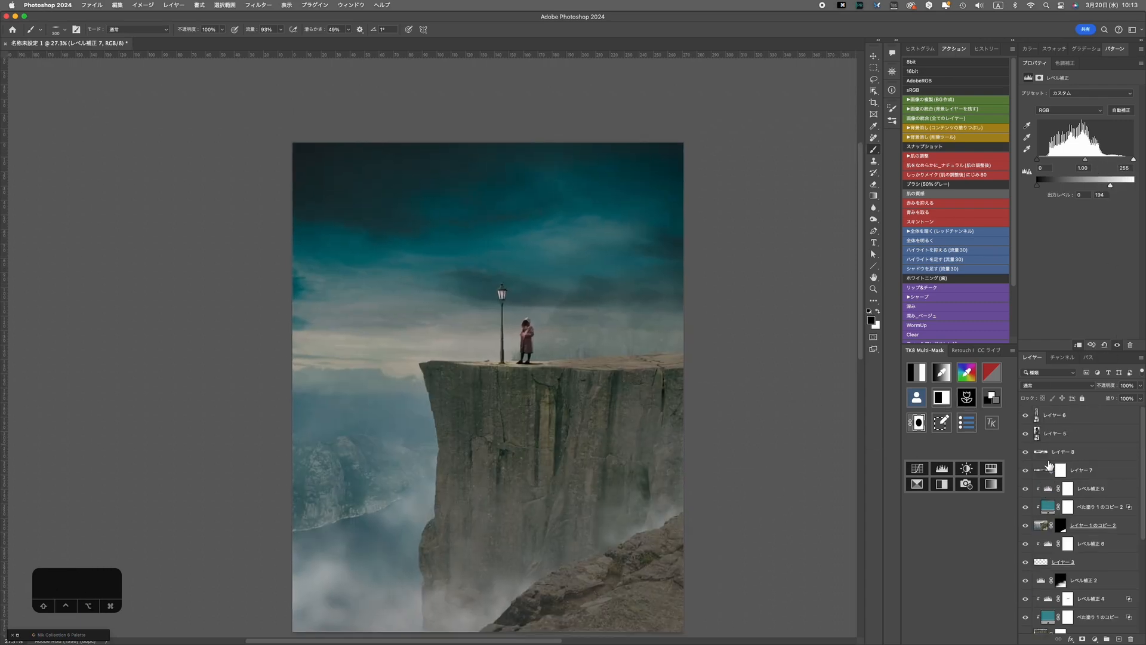
scroll(505, 293, up, 5)
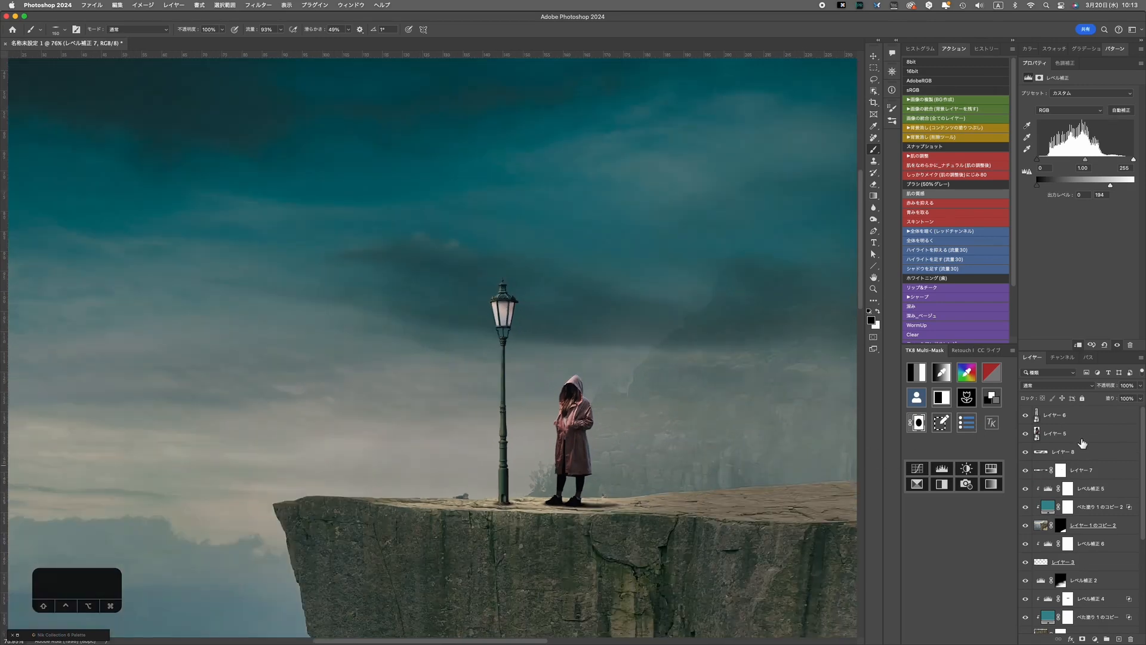
click(1083, 440)
click(1124, 507)
key(super+c)
click(1087, 440)
key(super+v)
key(super+])
Group the street lamp and hooded figure layers beneath the copied teal fill so the fill is clipped to the group.
click(1090, 437)
shift+click(1090, 452)
drag(1090, 452, 1107, 638)
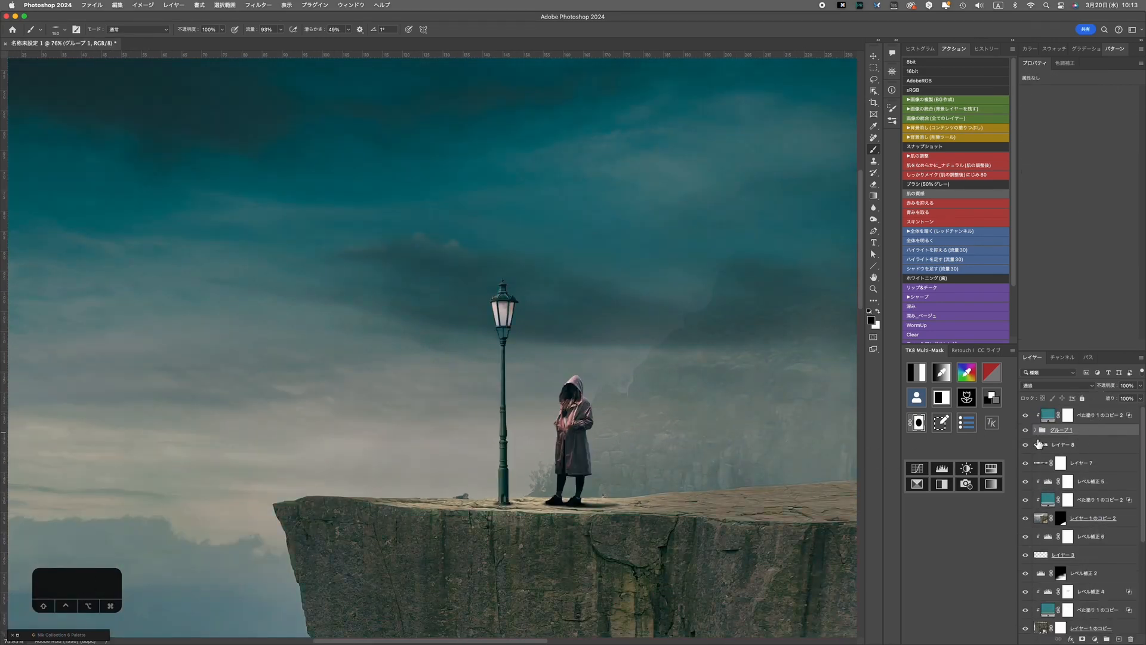
Create a new layer inside グループ 1, directly above the street lamp layer, for brush painting.
click(1026, 430)
click(1025, 430)
click(1028, 415)
scroll(744, 435, down, 5)
scroll(744, 435, right, 5)
scroll(484, 350, up, 6)
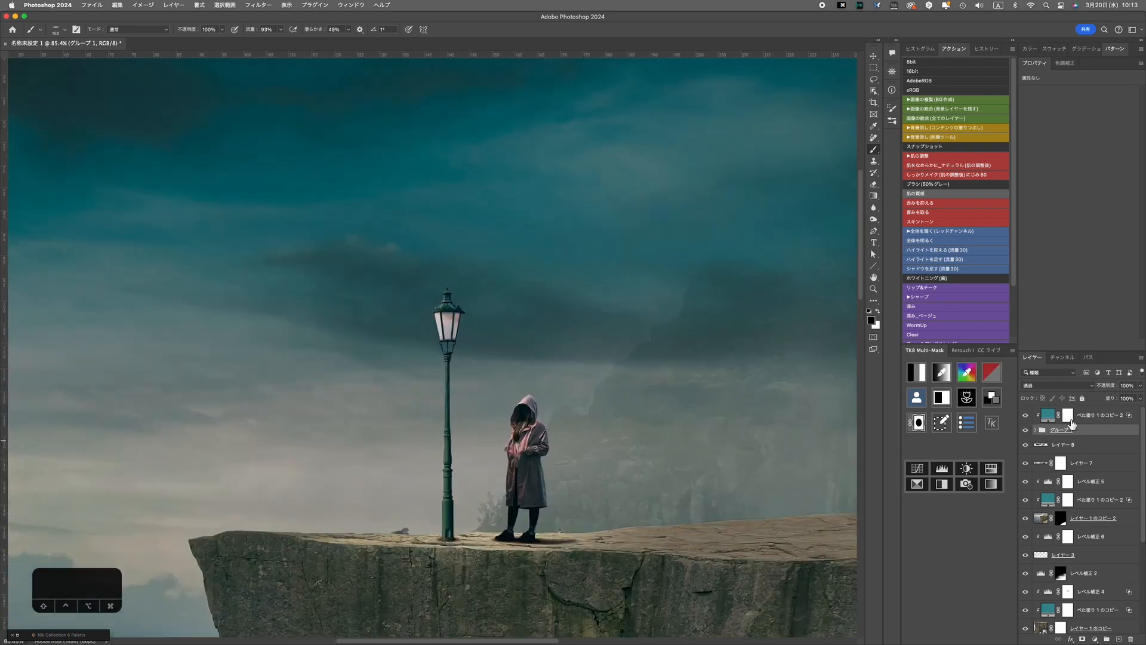
click(1072, 419)
click(1035, 430)
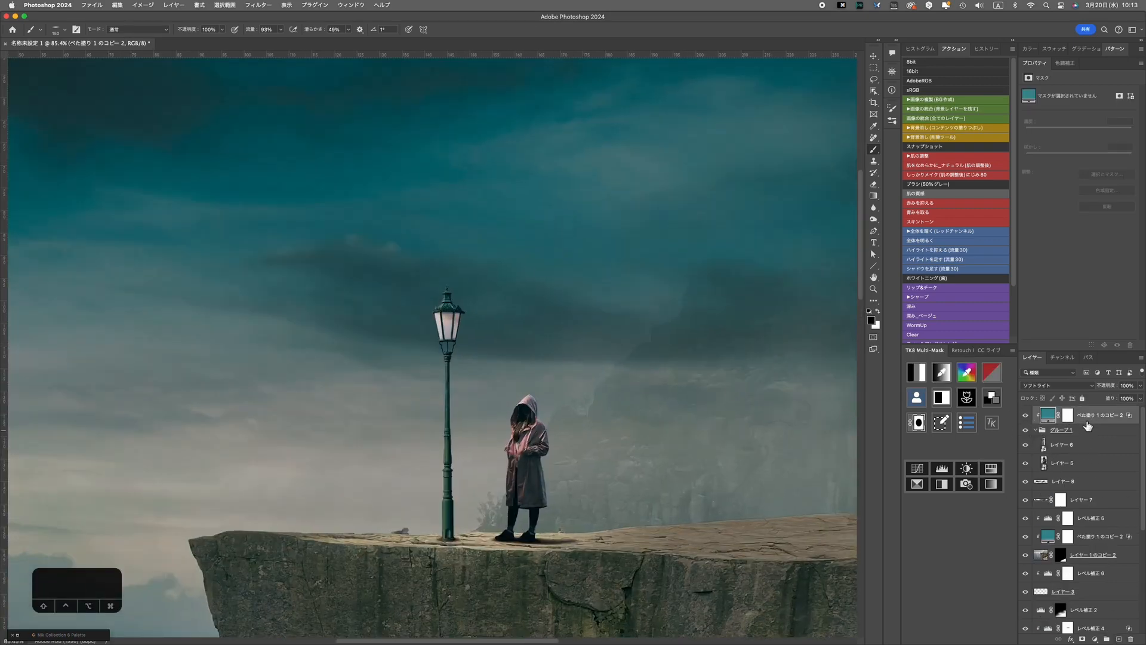
click(1089, 448)
click(1121, 640)
key(b)
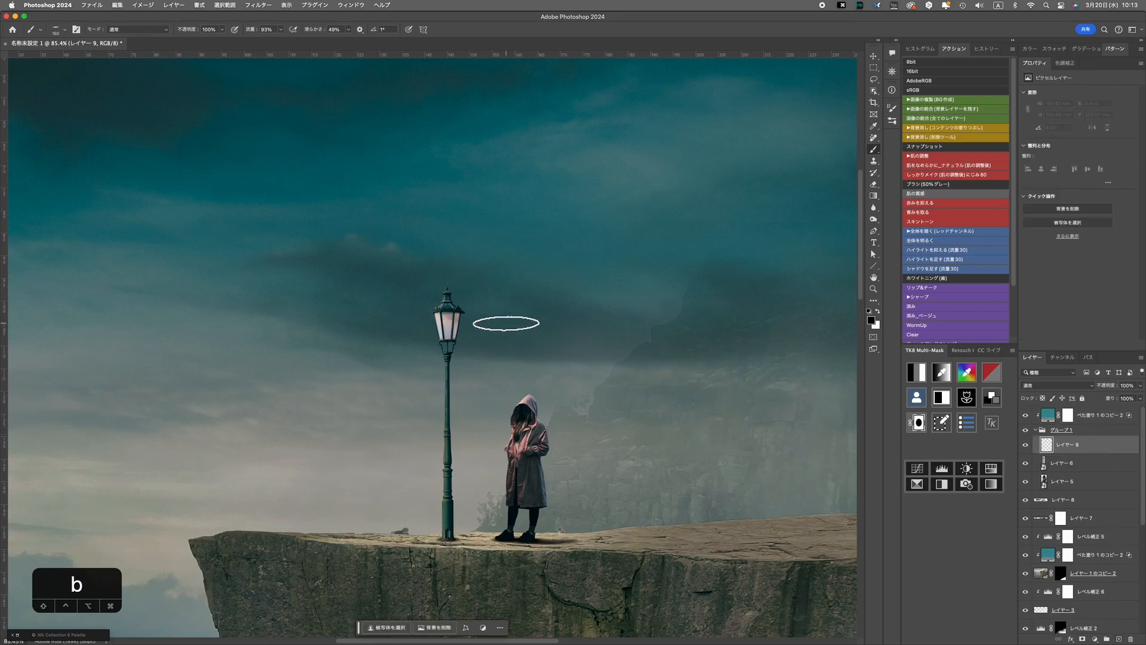
Choose a round brush tip and set the foreground color to a light orange.
right_click(485, 288)
click(511, 442)
click(873, 321)
click(696, 409)
drag(711, 412, 712, 374)
click(600, 421)
click(788, 368)
Paint a light orange patch over the lantern's left glass with a smaller brush and set レイヤー 9 to Vivid Light (ビビッドライト).
scroll(435, 308, up, 9)
key([)
key([)
key([)
key([)
key([)
key([)
key([)
key([)
key([)
key([)
key([)
key([)
key([)
key([)
key([)
key([)
key([)
key([)
scroll(469, 269, up, 2)
scroll(448, 257, down, 3)
drag(406, 253, 406, 301)
key(super+z)
scroll(443, 301, down, 8)
scroll(469, 287, up, 8)
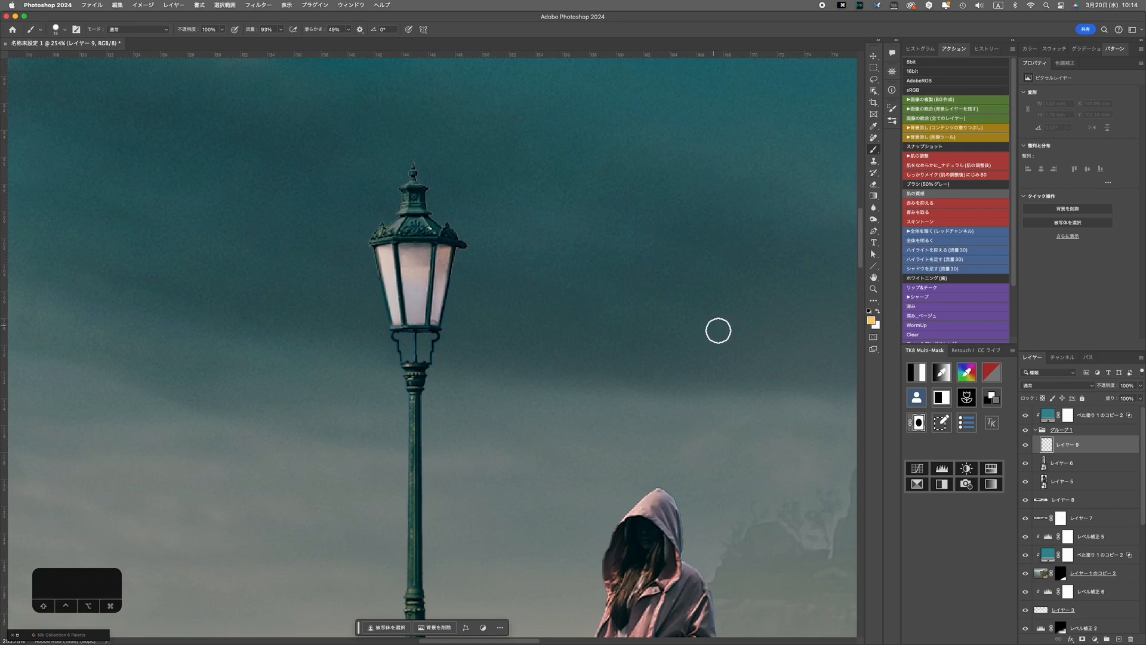
drag(391, 250, 399, 313)
click(1055, 385)
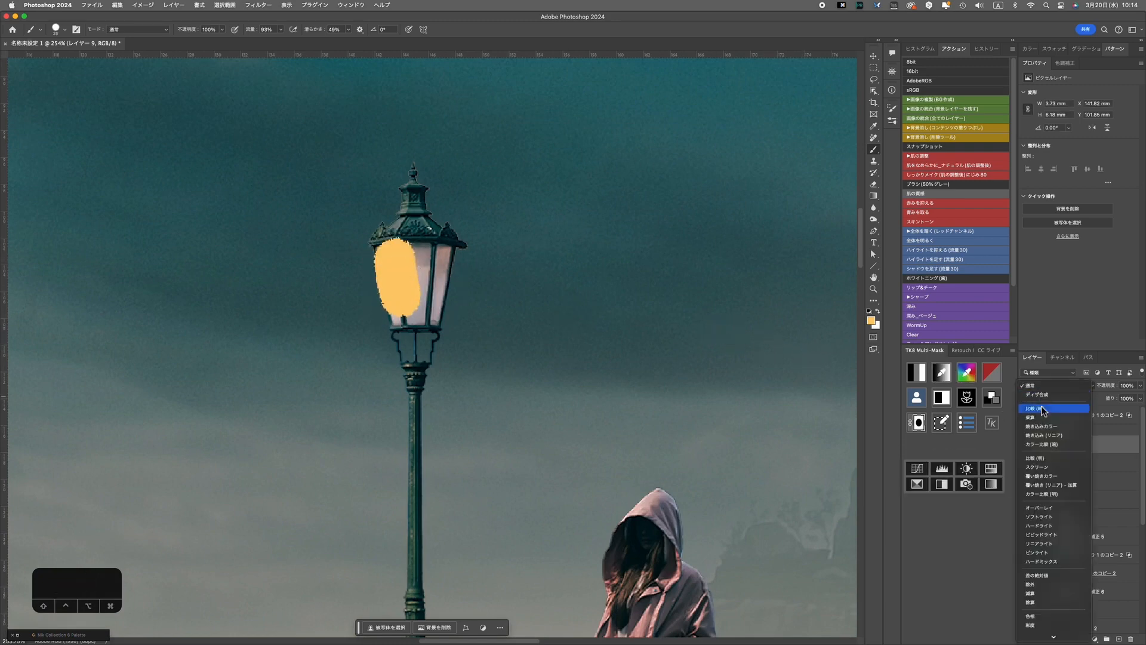
click(1042, 534)
Paint the rest of the lantern glass light orange on レイヤー 9, with the layer clipped to the street lamp.
key(bracketright)
key(bracketright)
key(shift+bracketleft)
drag(421, 263, 414, 307)
key(bracketright)
key(bracketright)
key(bracketright)
key(bracketright)
key(bracketright)
key(bracketright)
key(bracketright)
scroll(382, 233, up, 3)
key(bracketleft)
key(bracketleft)
key(bracketleft)
key(bracketleft)
key(bracketleft)
key(bracketleft)
key(bracketleft)
key(bracketleft)
key(bracketleft)
key(bracketleft)
key(bracketleft)
key(bracketleft)
key(bracketleft)
key(bracketleft)
key(bracketleft)
key(bracketleft)
drag(372, 254, 440, 255)
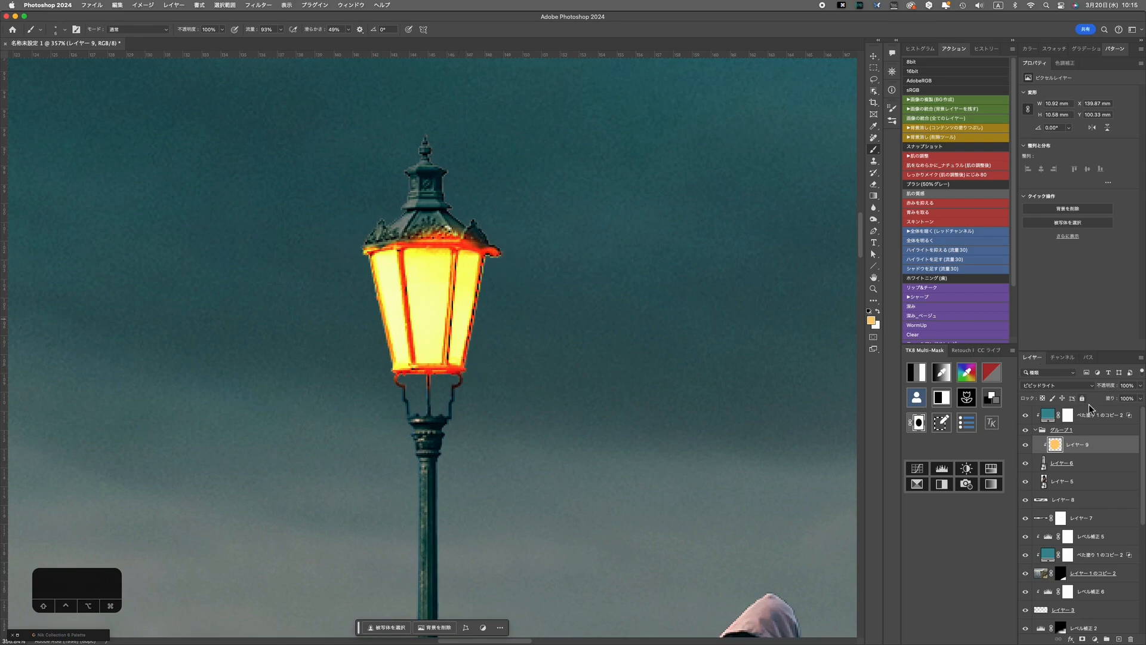
Lower the opacity of レイヤー 9 to 73% and add a black mask that hides all of its paint.
drag(1141, 388, 1115, 403)
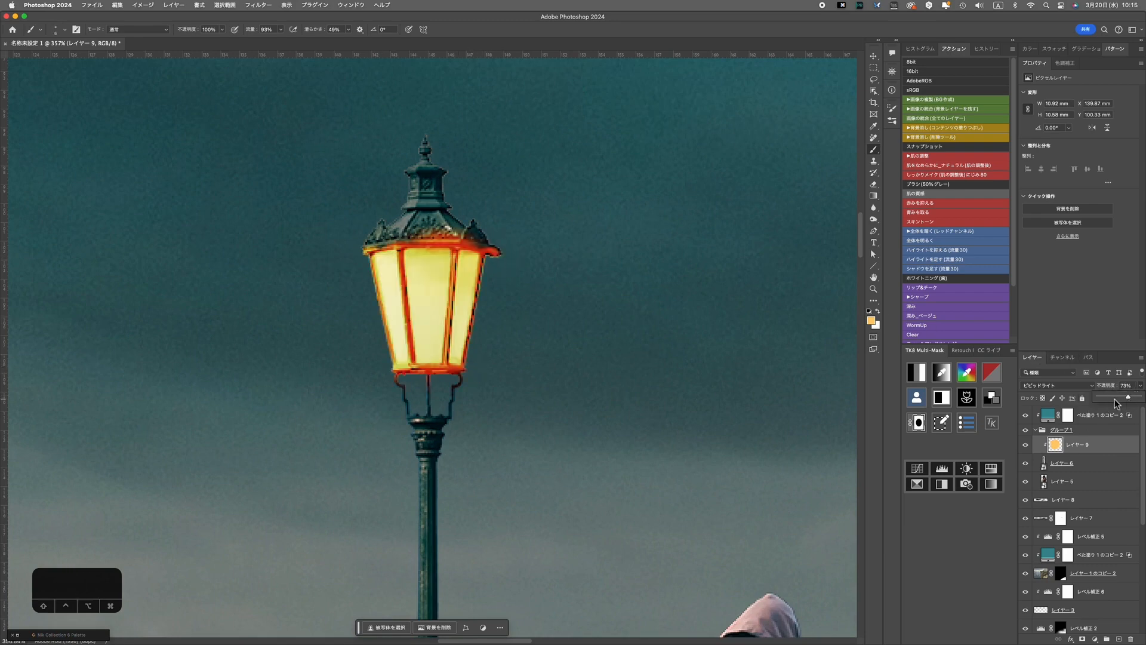
alt+click(1083, 639)
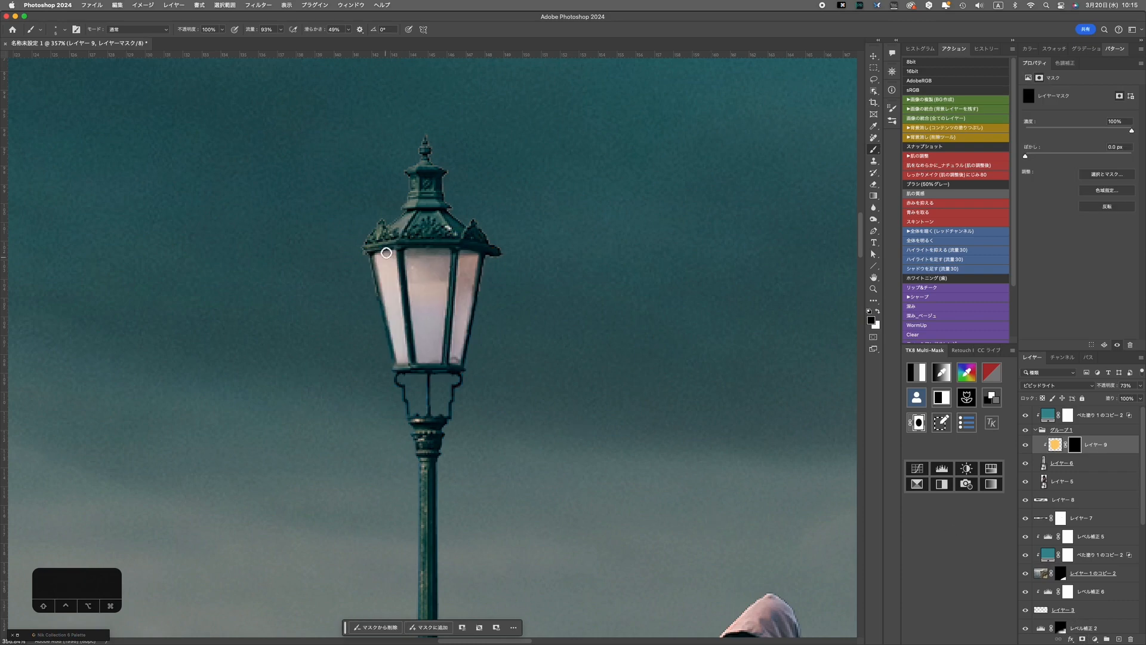
Paint white with a small brush on the mask of レイヤー 9 along the edges of the lantern's glass panes.
scroll(368, 262, up, 3)
key(bracketleft)
key(bracketleft)
key(bracketleft)
key(bracketleft)
click(367, 266)
shift+click(412, 421)
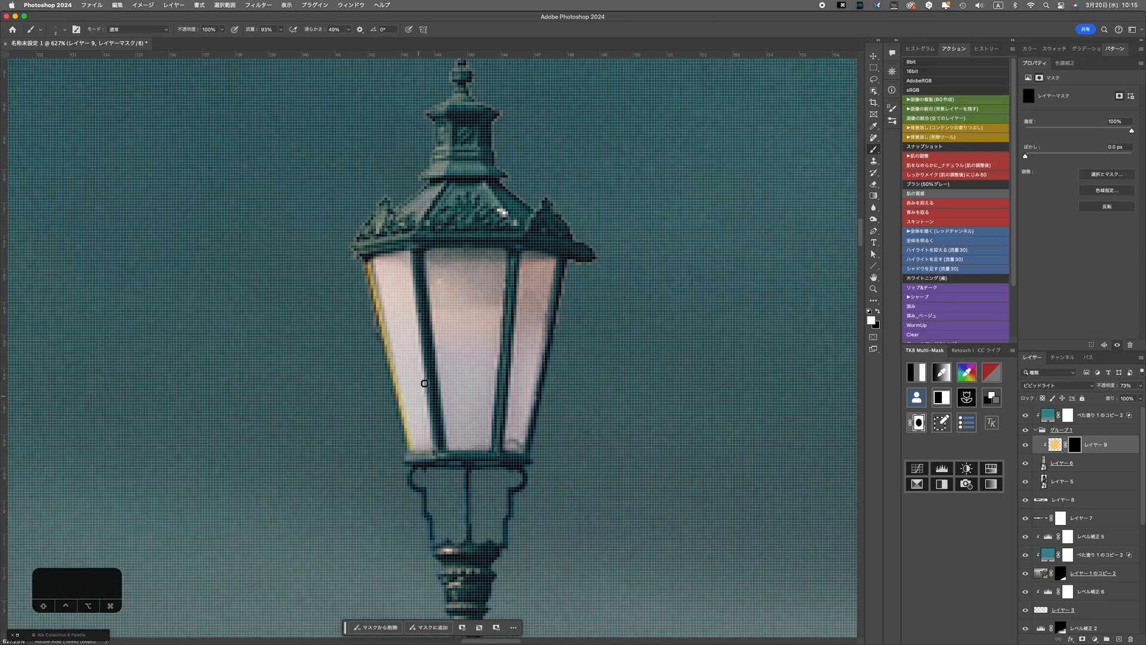
click(426, 256)
shift+click(446, 448)
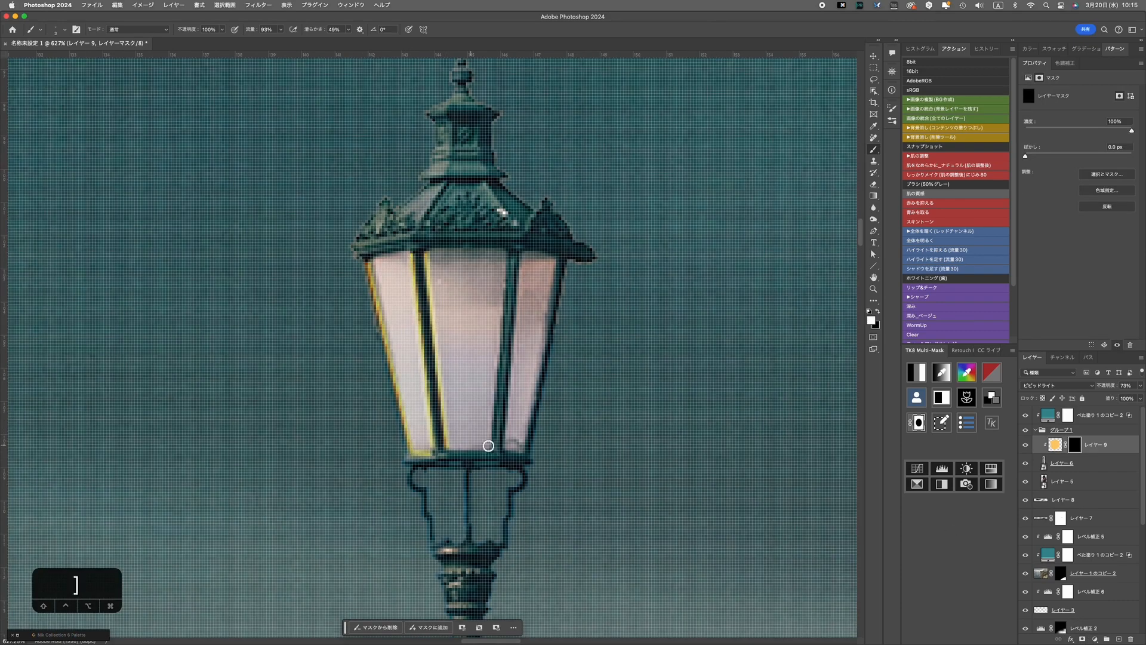
shift+click(509, 256)
click(526, 260)
shift+click(505, 448)
click(520, 450)
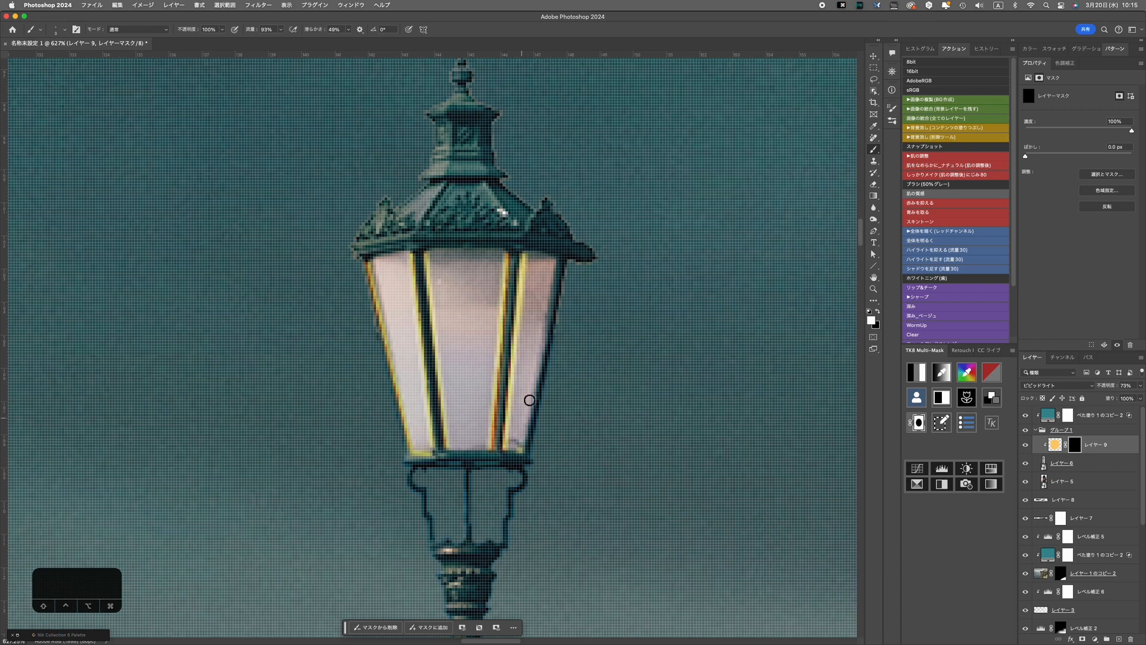
shift+click(556, 259)
key(bracketright)
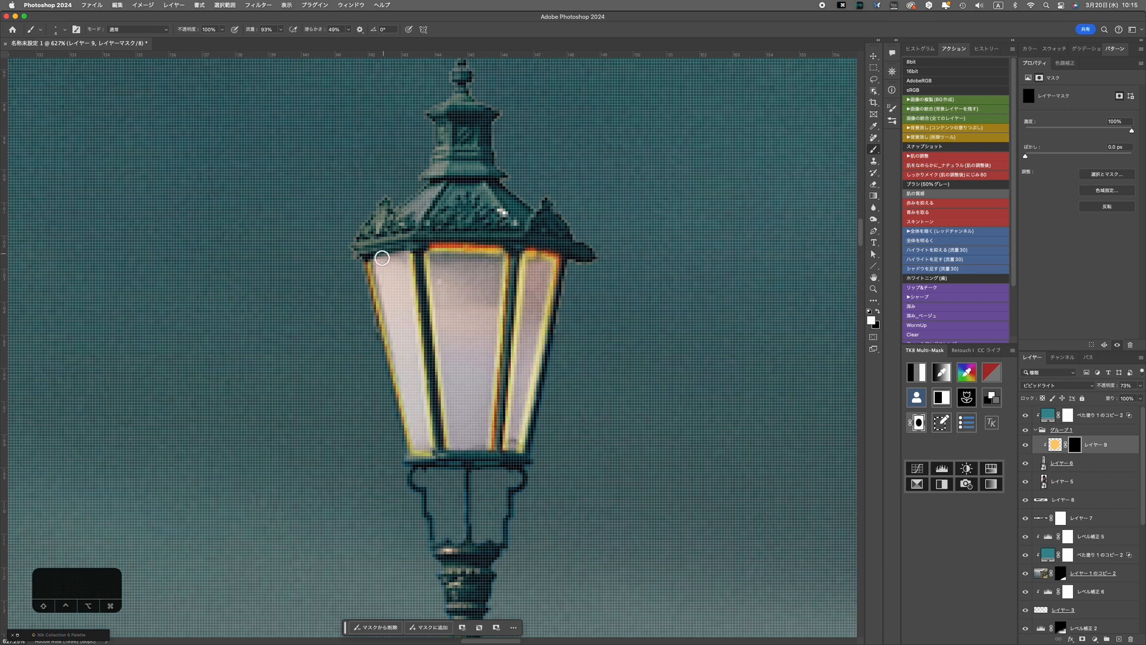
Split the underlying layer's dark slider in the Blend If settings of レイヤー 9, with its lower end at 18.
double_click(1125, 446)
drag(891, 381, 951, 381)
drag(950, 381, 986, 380)
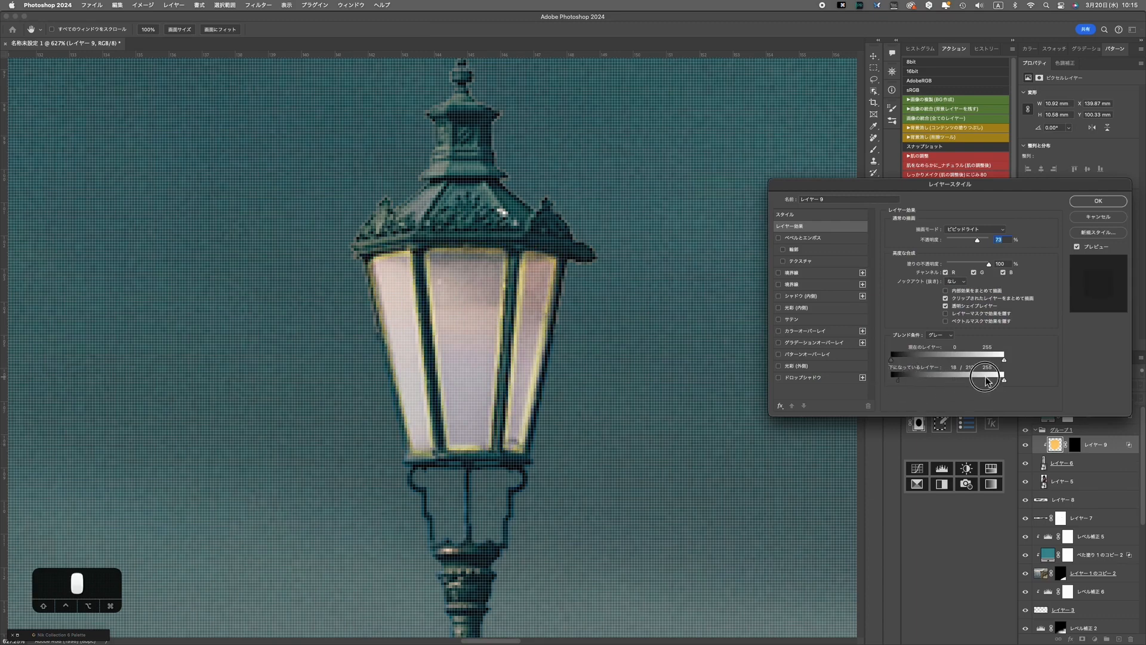
click(1098, 201)
scroll(660, 402, down, 6)
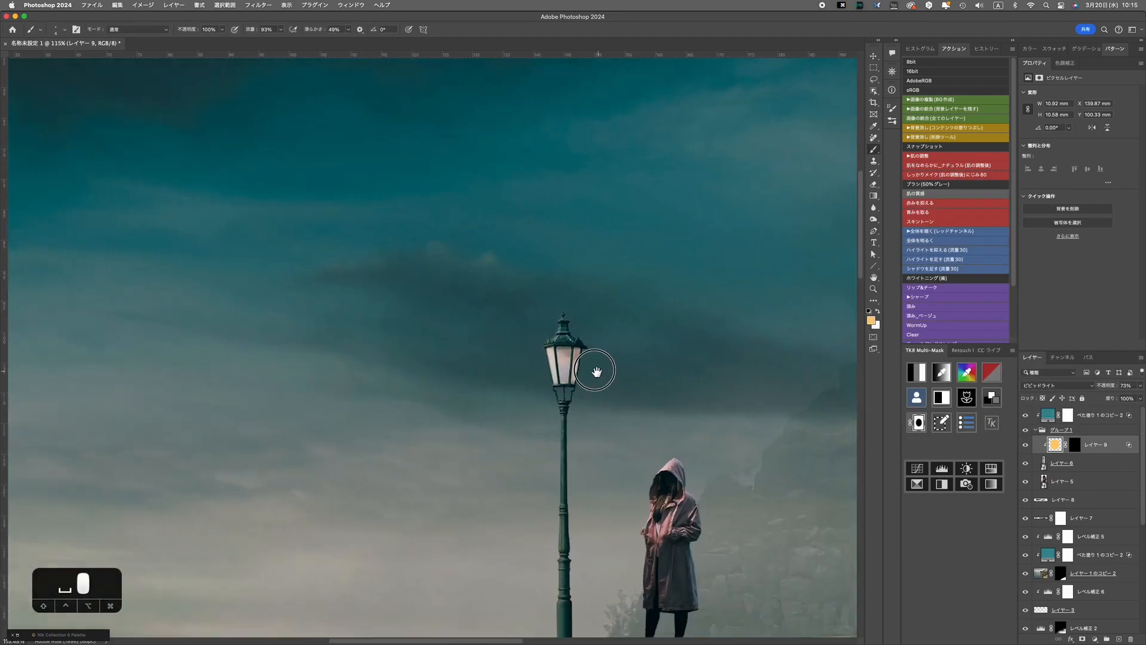
Add a new layer, dab a soft orange glow about 18 mm wide over the lantern, and set its blend mode to Overlay.
click(1119, 638)
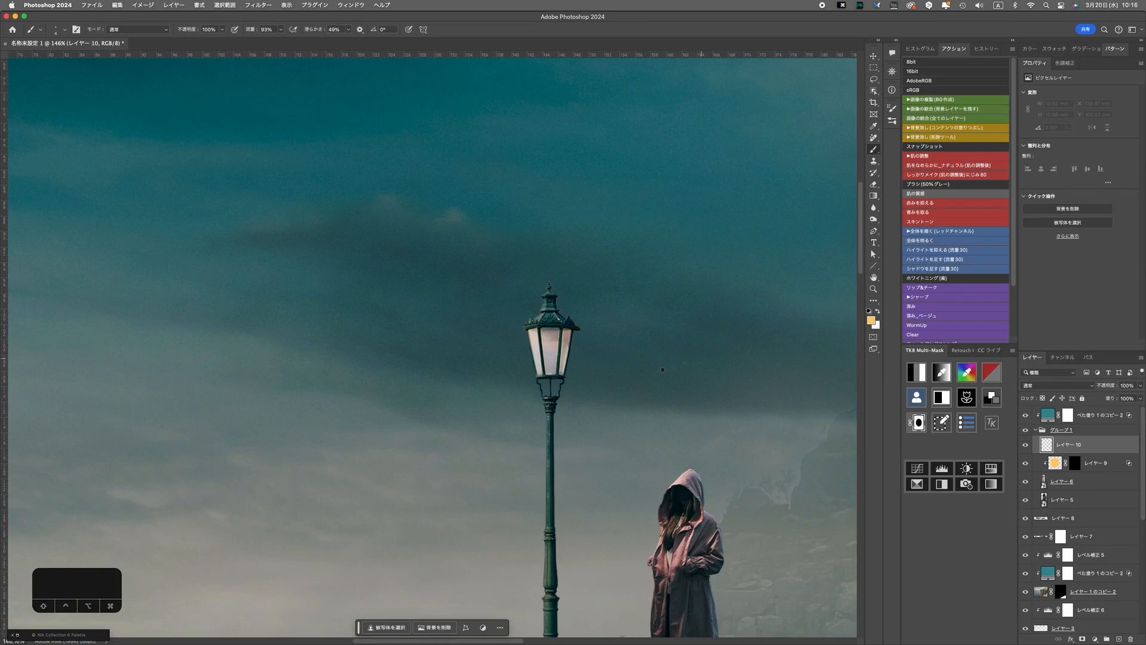
click(549, 351)
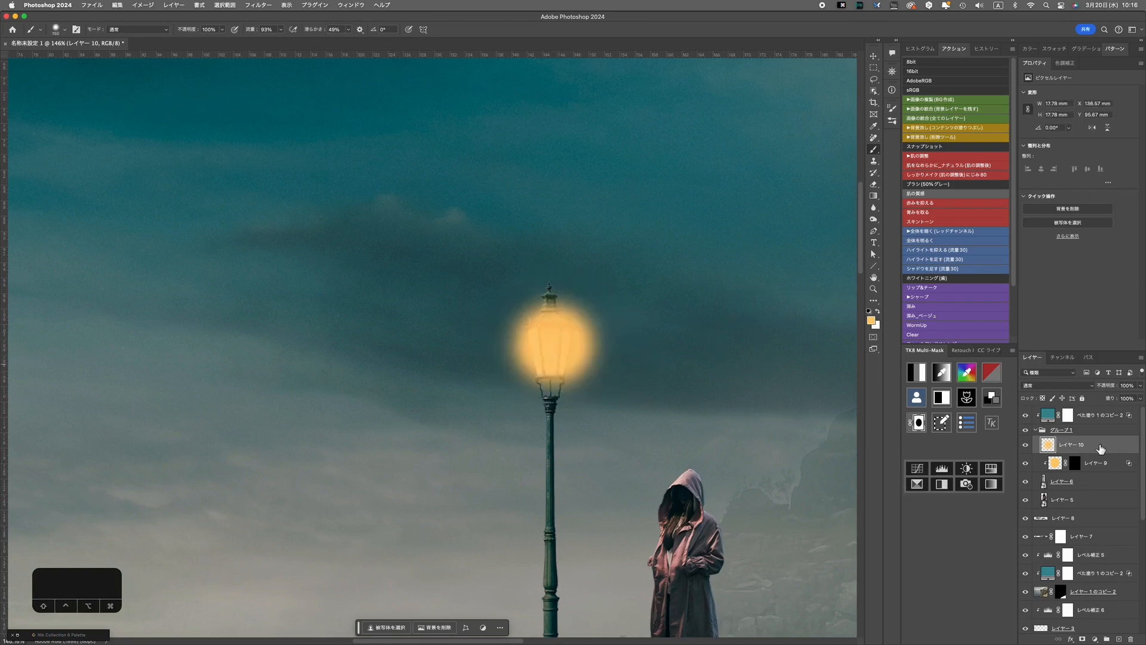
click(1084, 389)
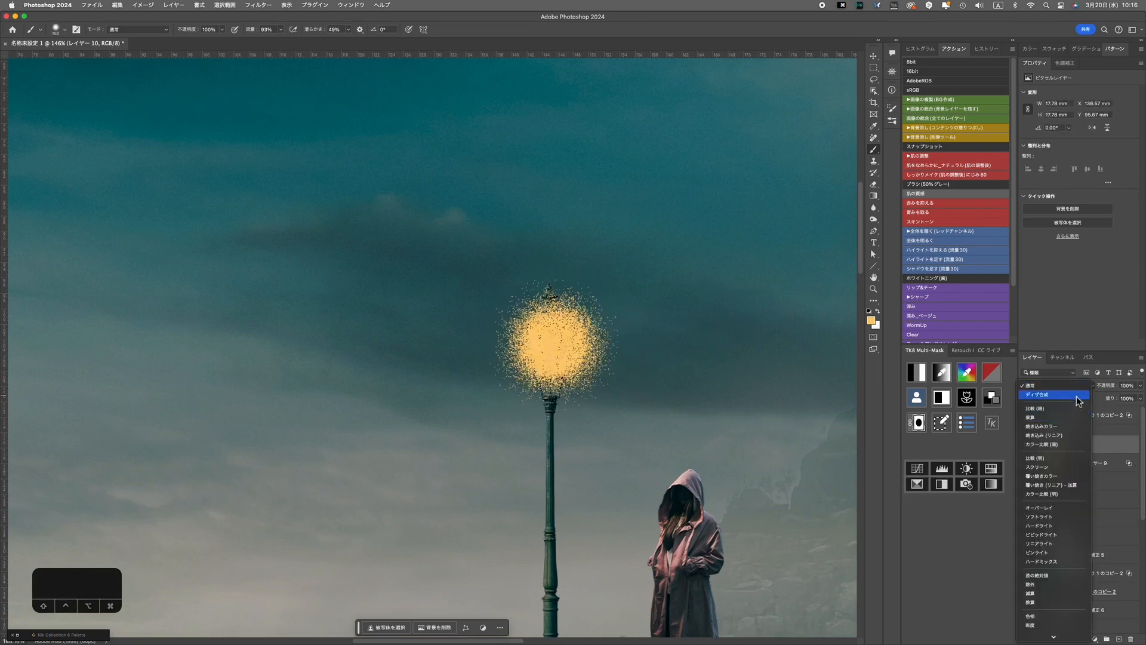
click(1068, 417)
click(1069, 385)
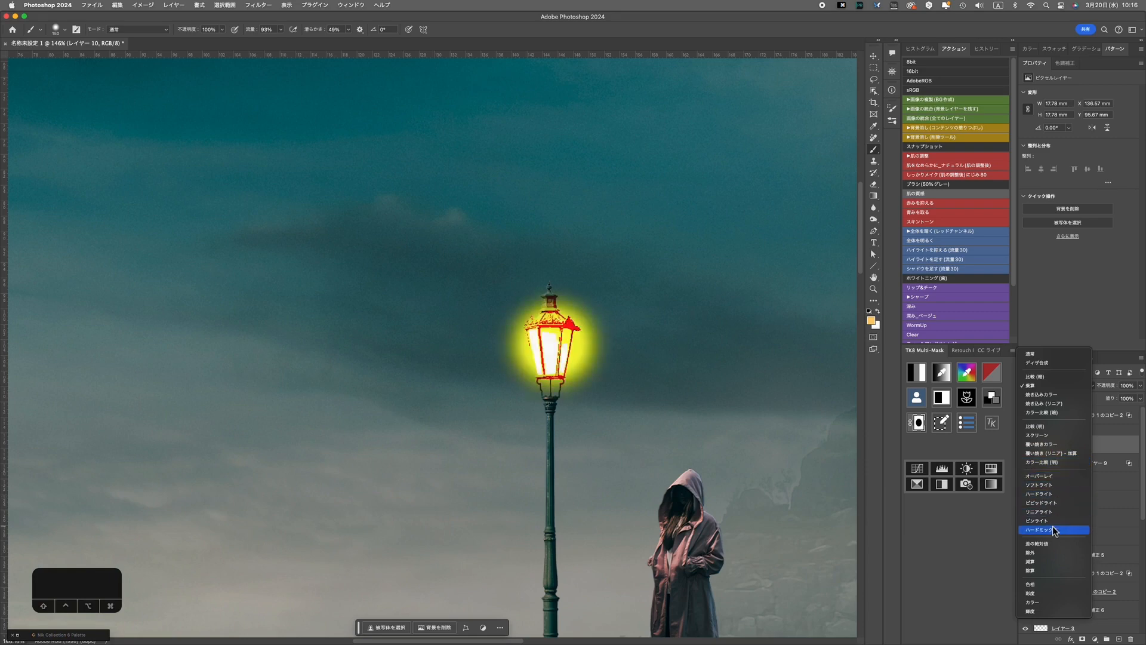
click(1052, 475)
Raise the underlying layer's dark Blend If slider for レイヤー 10 to 70 and clip the layer to the street lamp.
double_click(1125, 449)
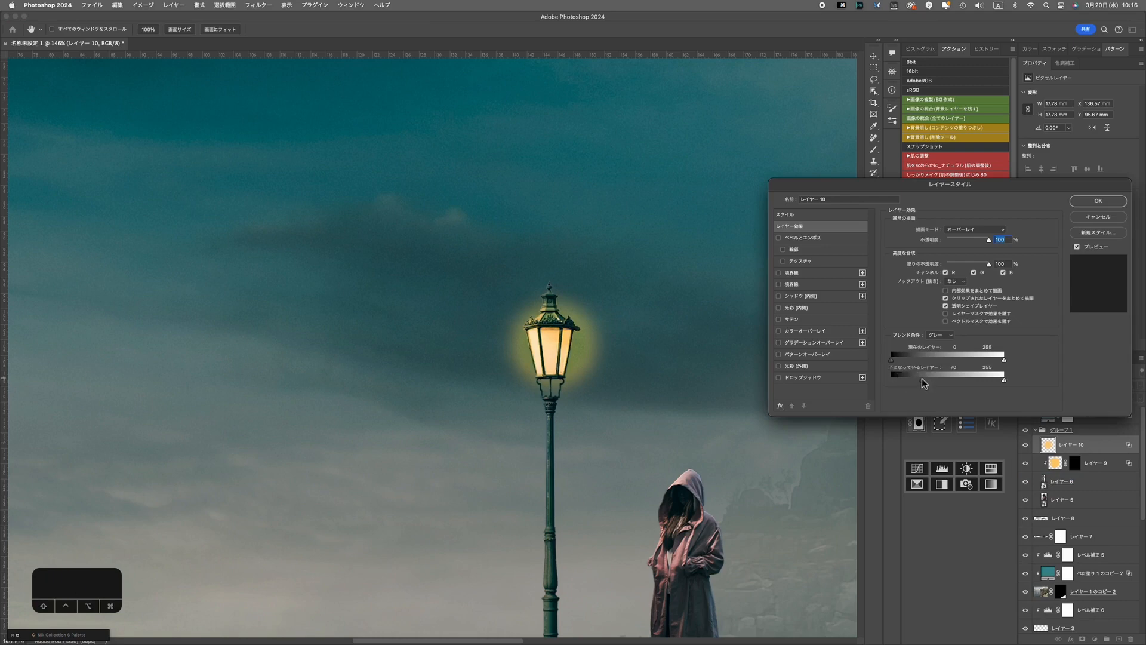
click(1092, 202)
alt+click(1076, 454)
Add a layer mask to レイヤー 10 and shrink the brush to lantern-detail size with black as the painting color.
click(1082, 639)
scroll(591, 302, up, 8)
key([)
key([)
key([)
key([)
key([)
key([)
key(x)
key([)
key([)
key([)
scroll(541, 360, down, 10)
scroll(530, 356, up, 2)
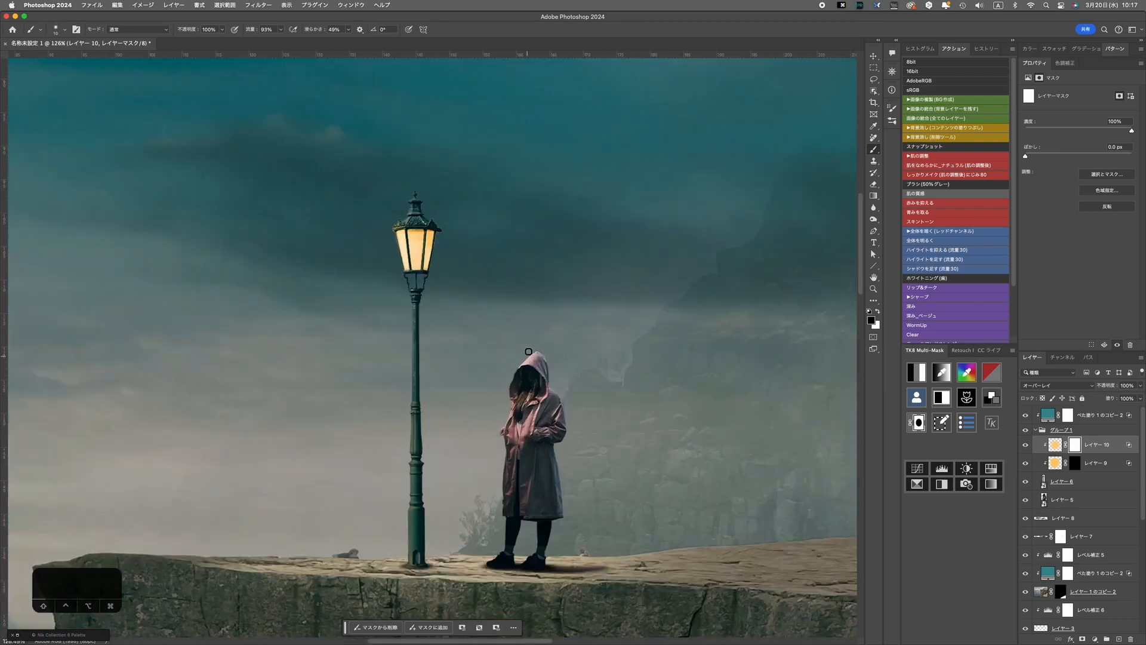
Add a new layer above レイヤー 10, enlarge the brush, and lower its flow to 31%.
click(1119, 639)
key(])
key(])
key(])
key(])
key(])
key(])
key(])
key(])
key(])
key(])
key(])
key(])
key(])
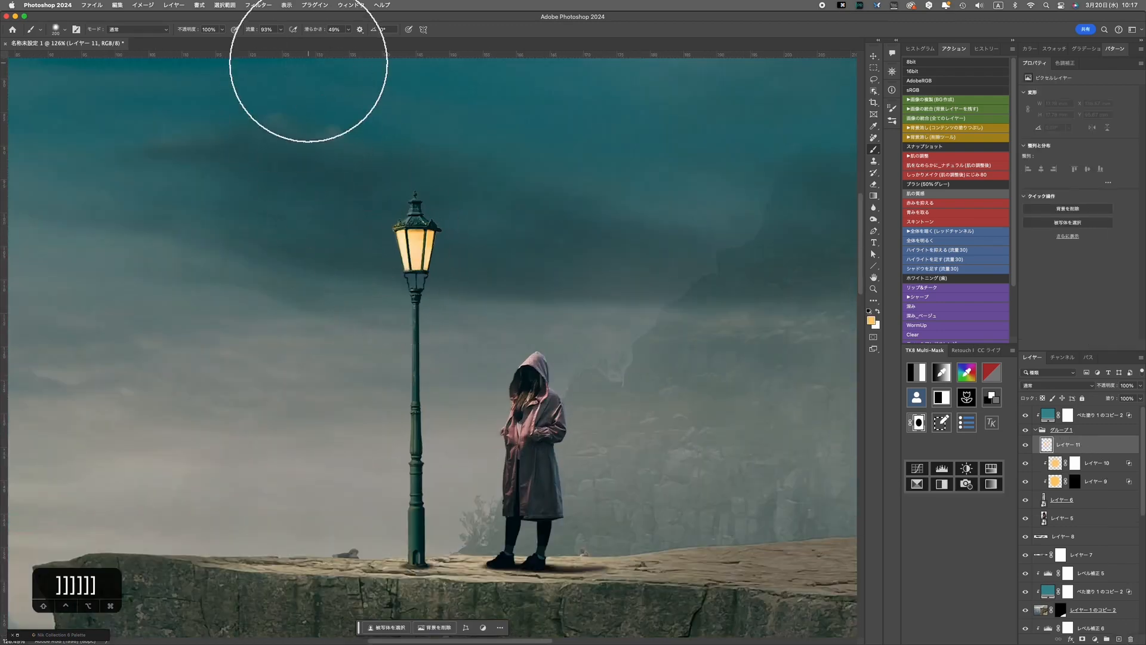
click(281, 29)
click(257, 42)
Try a faint orange halo about 20 mm wide around the lantern, blended as Soft Light.
key([)
click(419, 243)
key([)
key([)
key([)
key([)
key([)
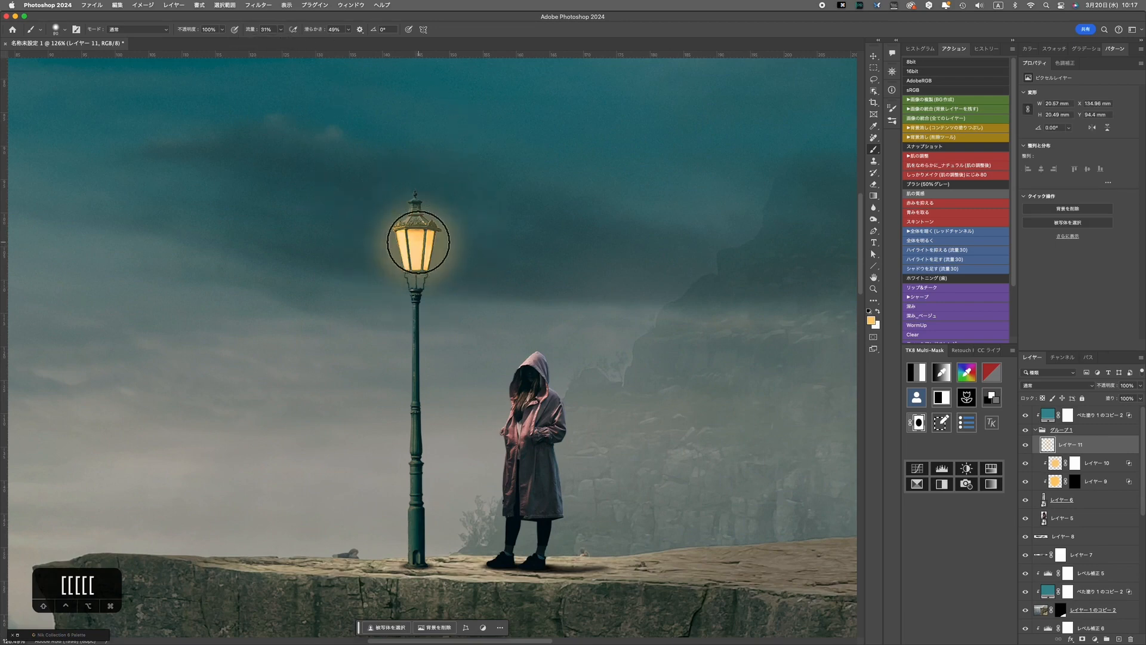
click(1054, 385)
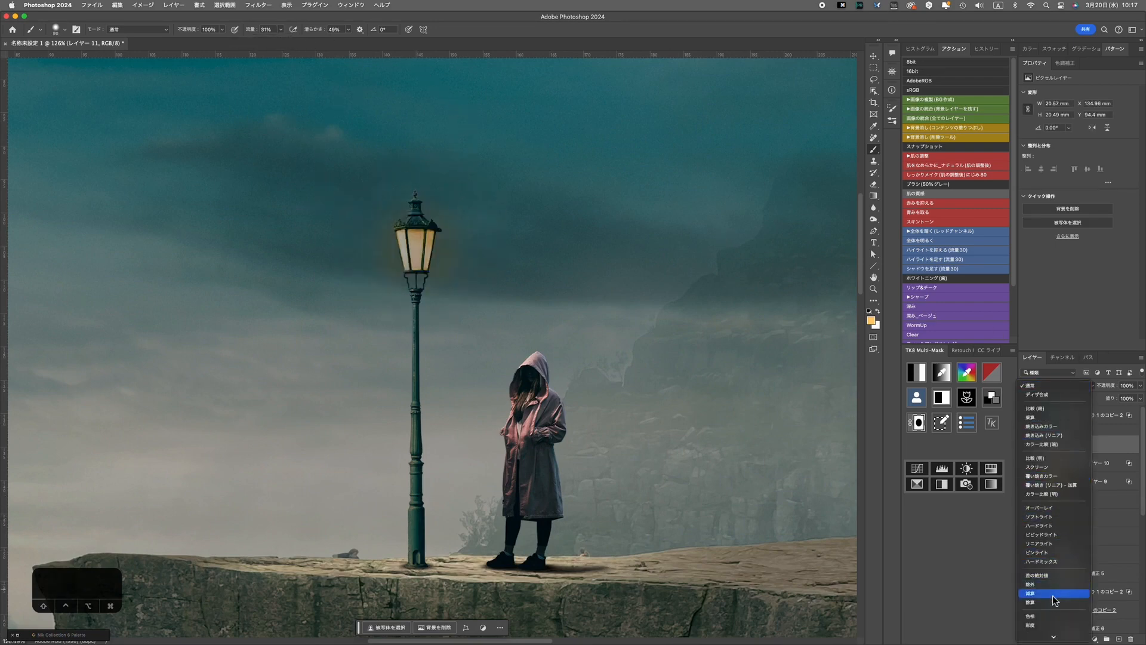
click(1040, 516)
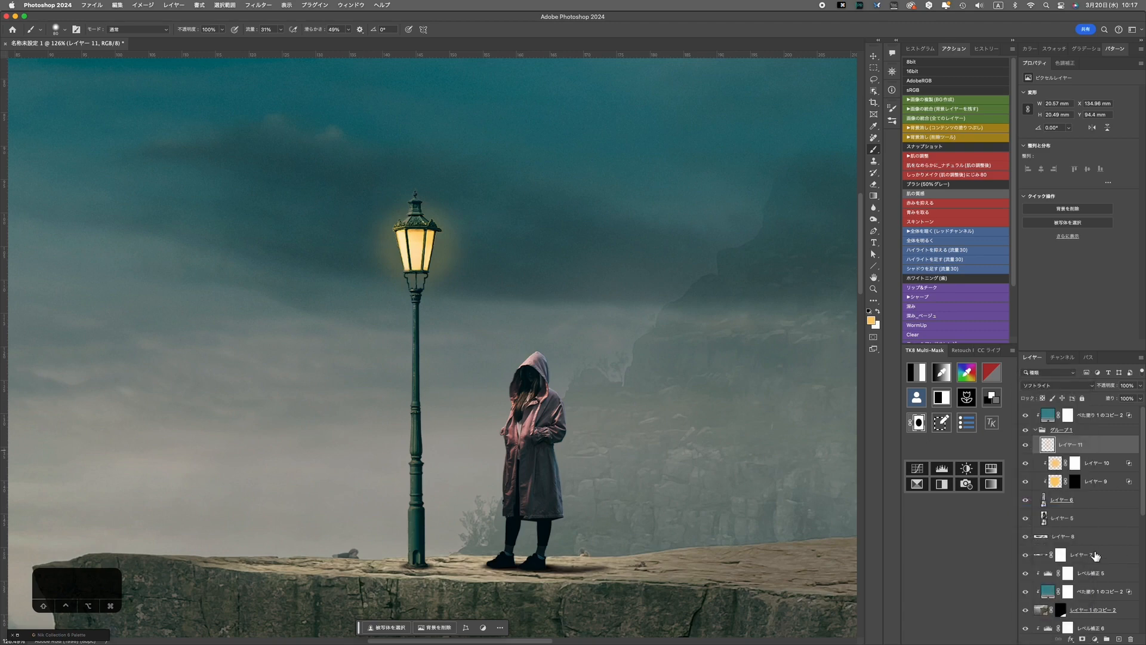
Scale the lantern's orange halo down to about 13 mm wide.
key(super+t)
drag(486, 175, 462, 200)
key(Return)
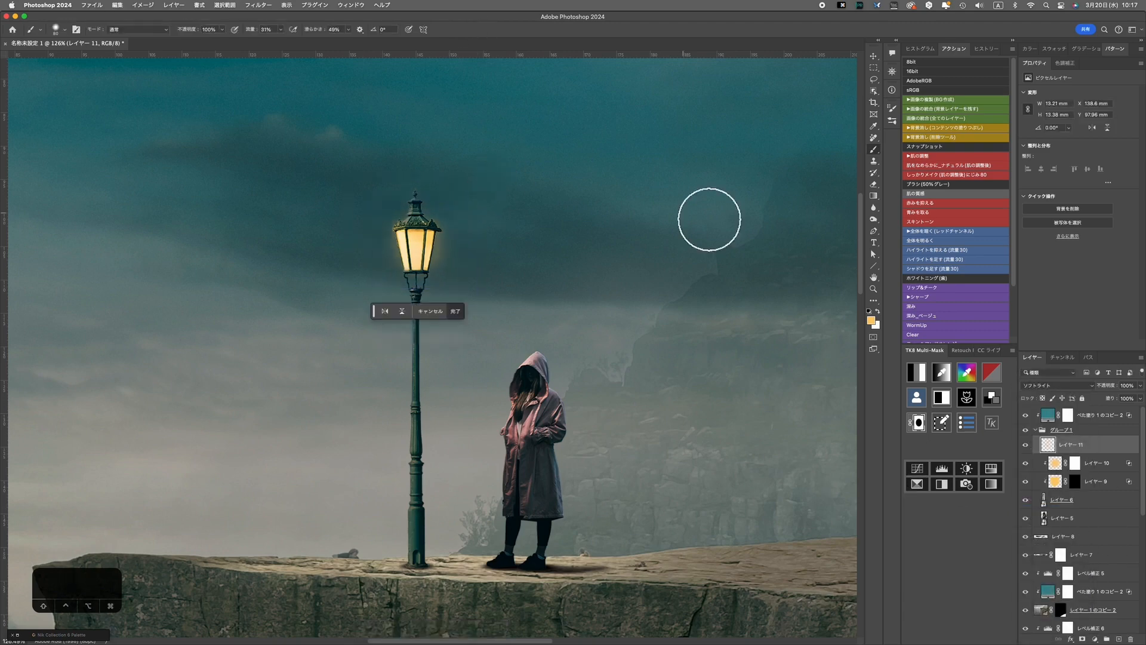
Undo the two trial duplicates of the halo layer and delete the halo layer itself.
key(super+j)
key(super+j)
key(super+z)
key(super+z)
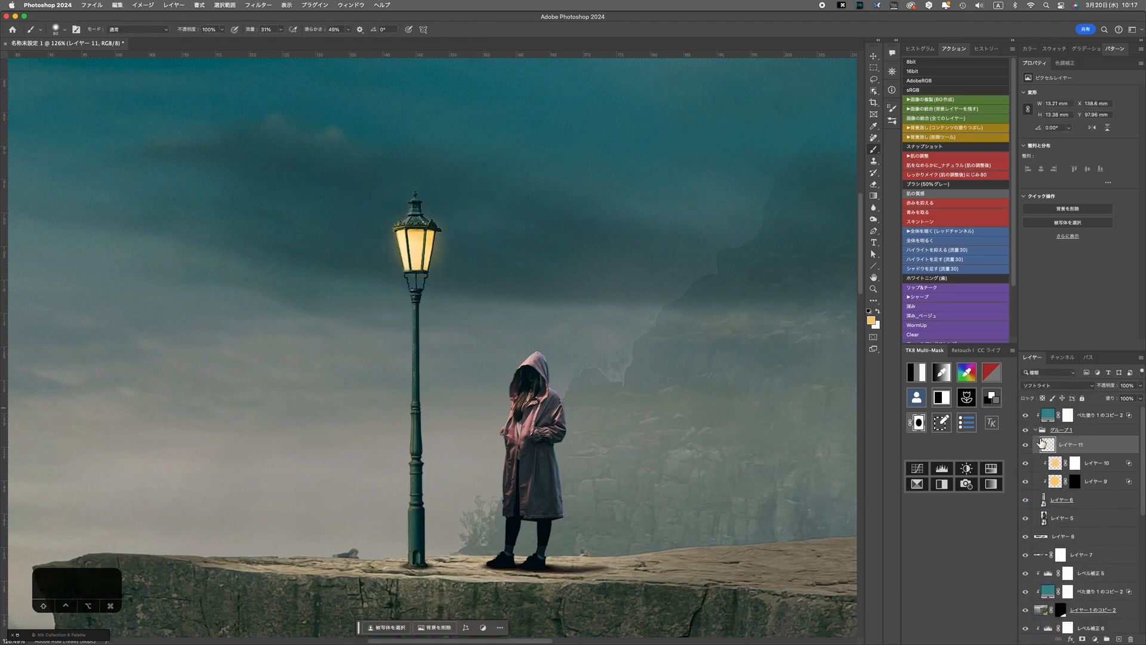
key(BackSpace)
Add a new layer directly above the hooded figure layer, レイヤー 5.
click(1051, 500)
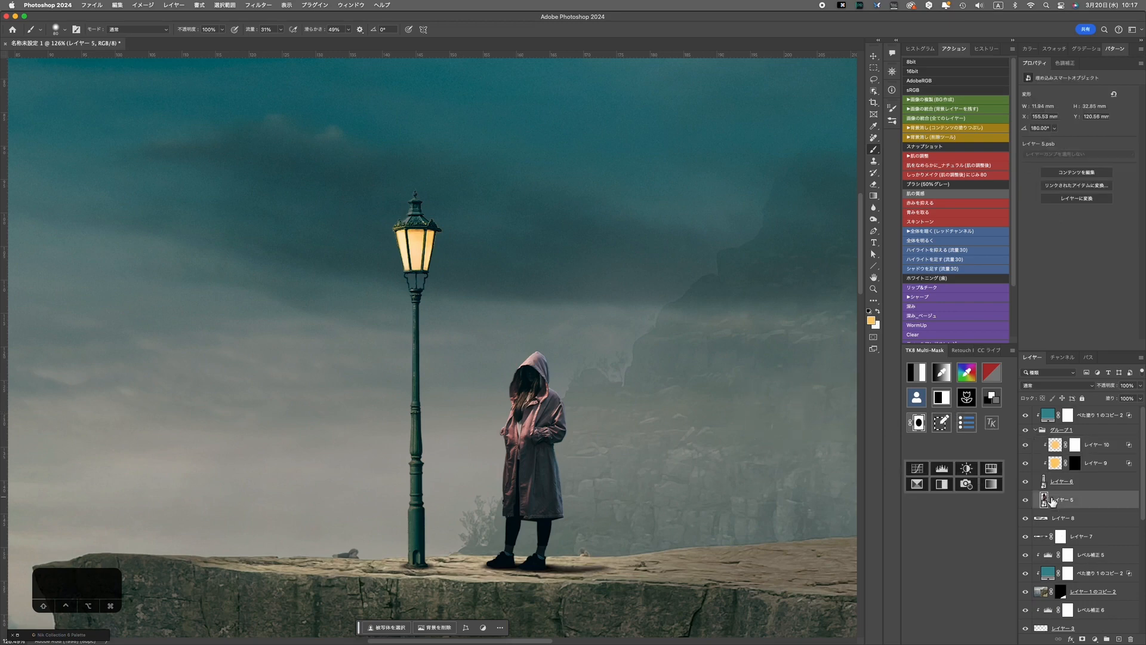
click(1120, 639)
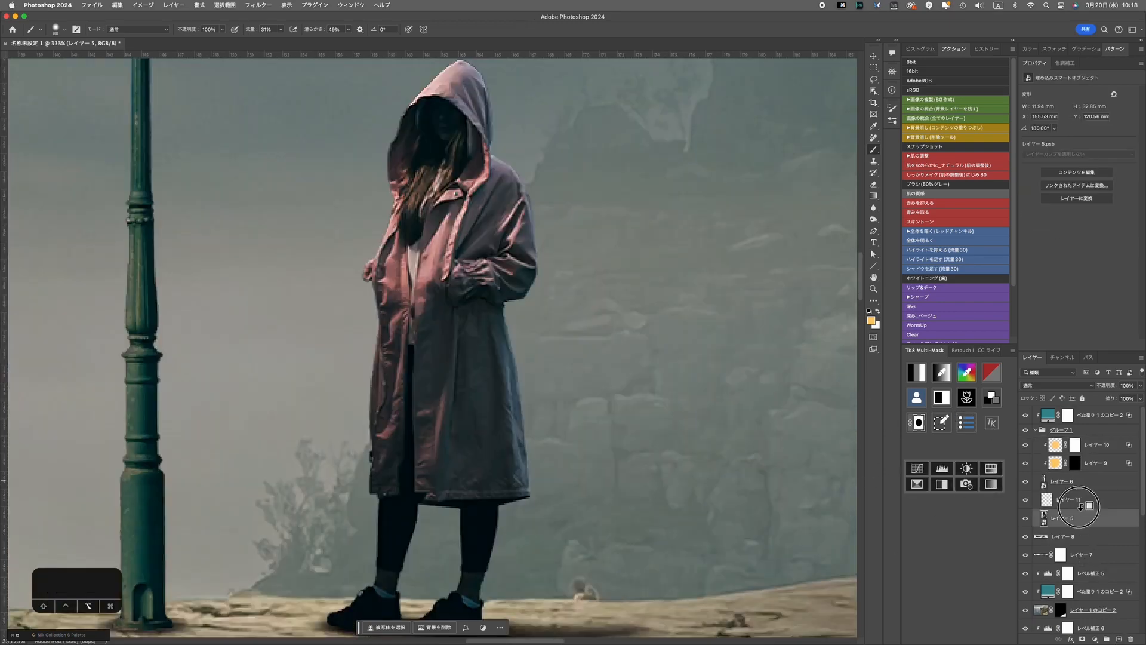
Clip the new layer to the hooded figure layer below it and enlarge the brush for soft light.
alt+click(1080, 508)
scroll(730, 531, down, 5)
key(])
key(])
key(])
key(])
key(])
key(])
key(])
super+click(555, 304)
drag(542, 287, 563, 298)
key(super+z)
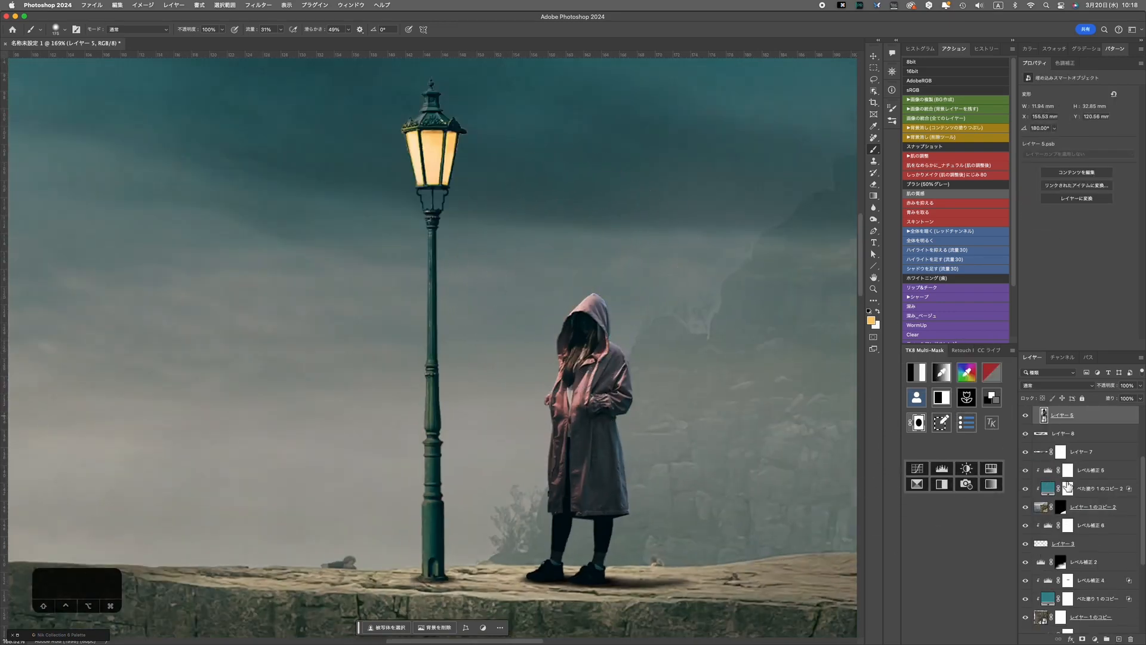
Paint soft orange light on レイヤー 11 over the lamp-facing side of the figure's hood and coat with a progressively larger brush.
scroll(1068, 487, up, 5)
click(1082, 503)
drag(565, 238, 580, 284)
key(])
key(])
key(])
drag(441, 179, 545, 311)
key(])
key(])
drag(440, 221, 527, 348)
Restrict the figure's orange light in the dark tones with Blend If and set the layer's blend mode to Overlay.
double_click(1125, 502)
mouse_move(892, 379)
mouse_down()
mouse_move(963, 382)
mouse_move(950, 387)
mouse_up()
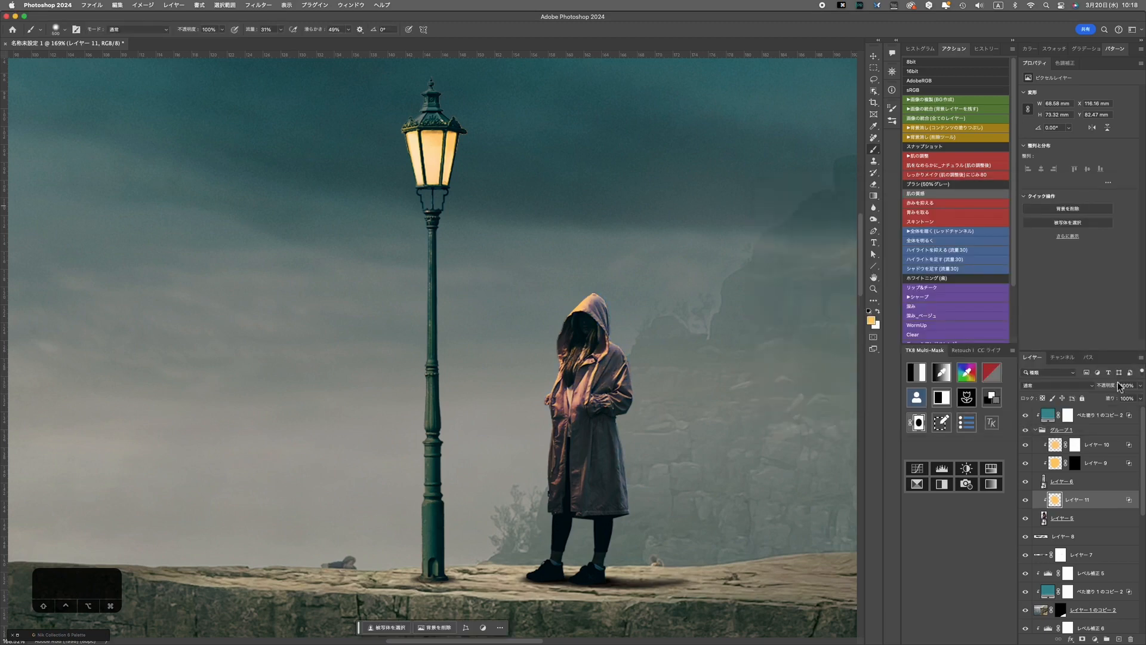
click(1060, 386)
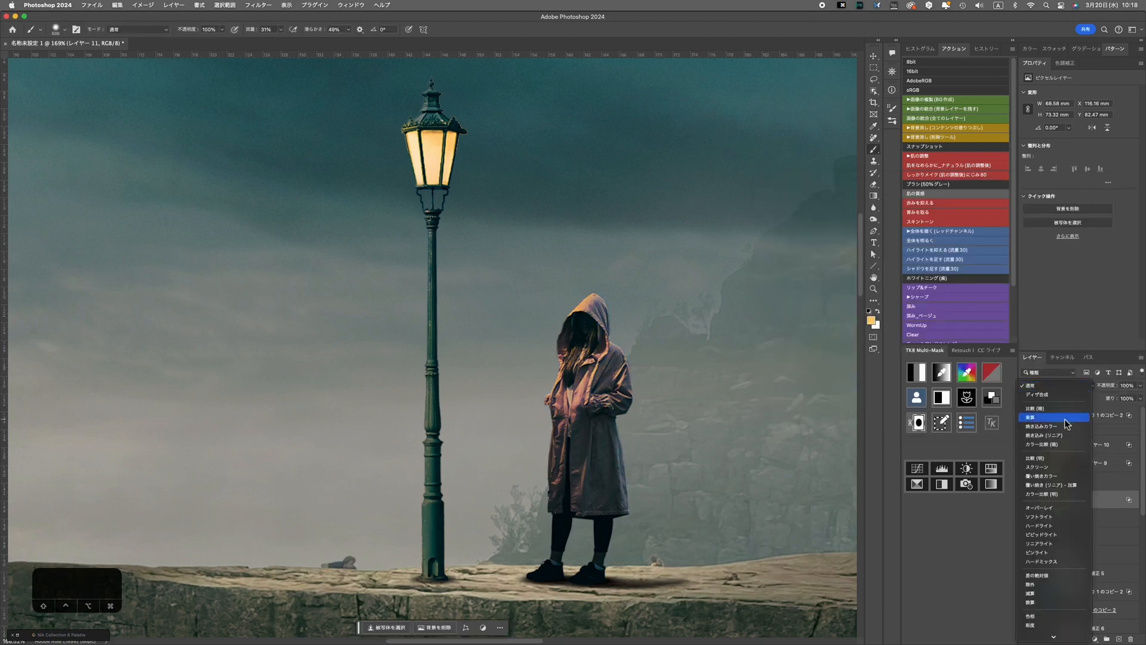
click(1044, 509)
scroll(786, 463, down, 3)
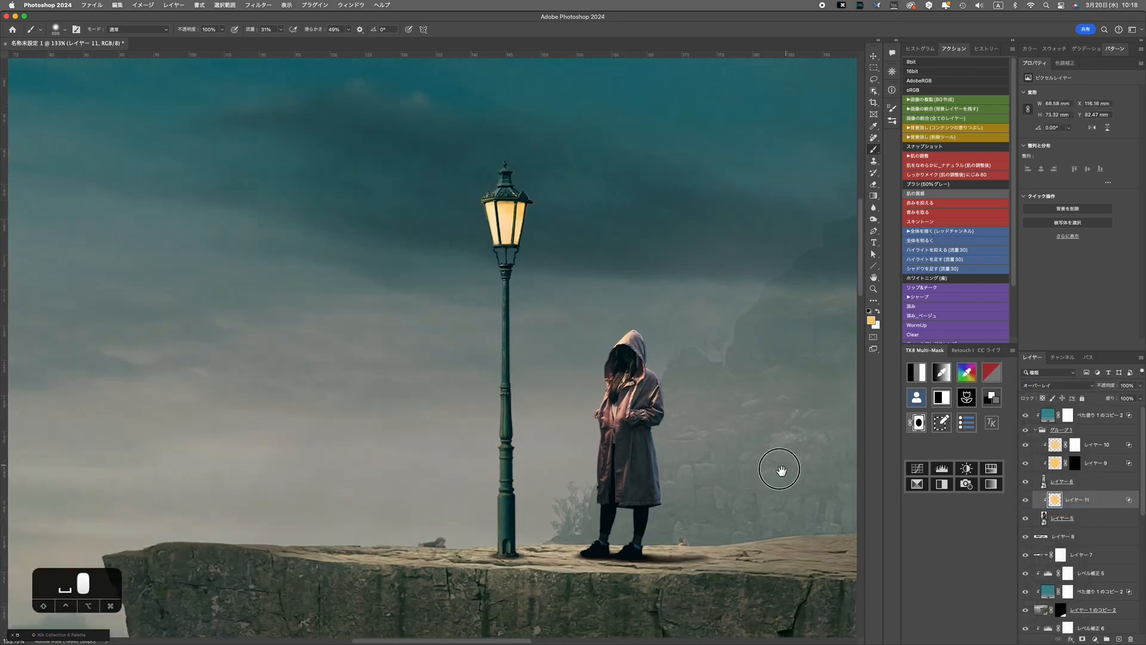
scroll(786, 464, down, 14)
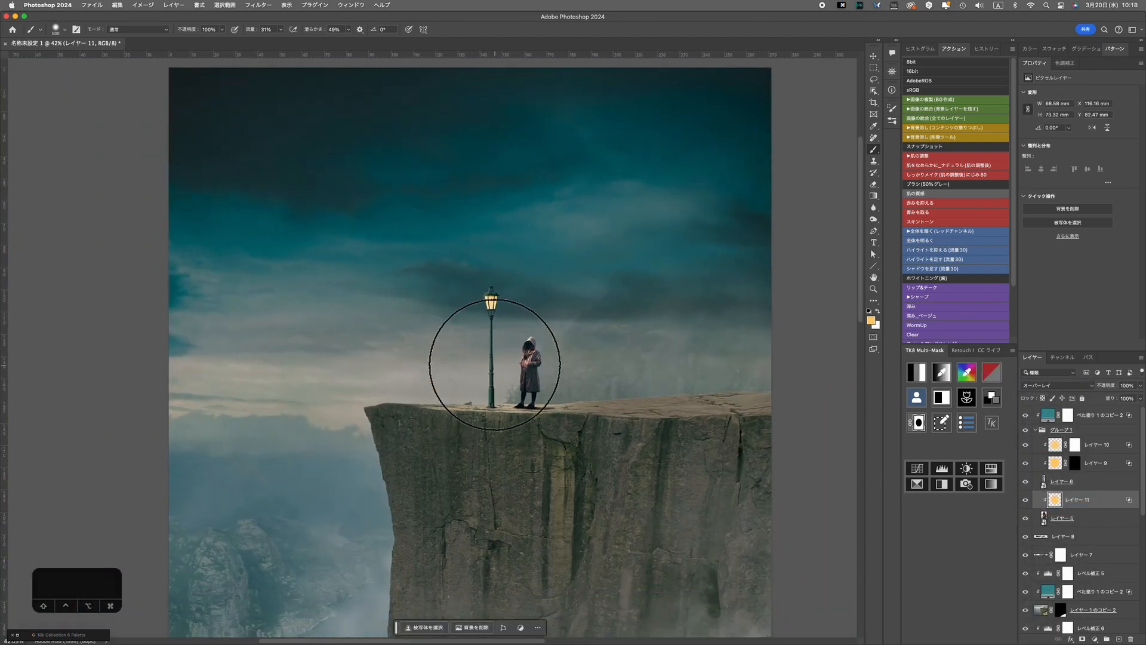
Add a new layer above レイヤー 10 and dab a soft orange glow about 109 mm wide around the lantern.
click(1072, 449)
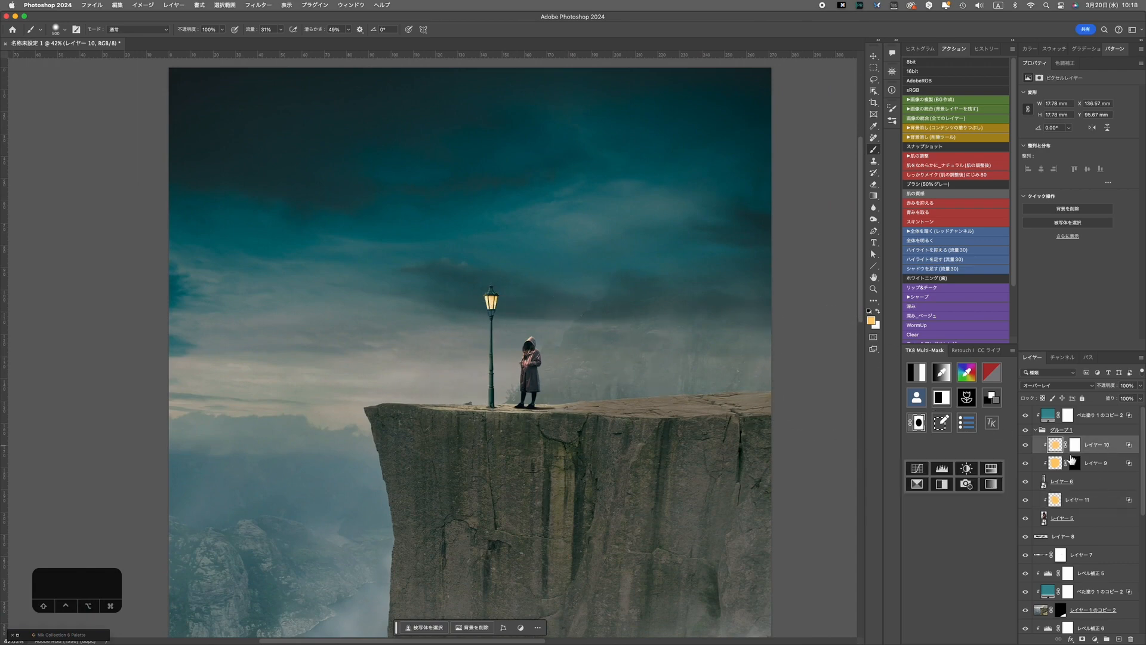
click(1122, 639)
key(bracketright)
key(bracketright)
click(491, 335)
key(bracketleft)
scroll(653, 364, down, 1)
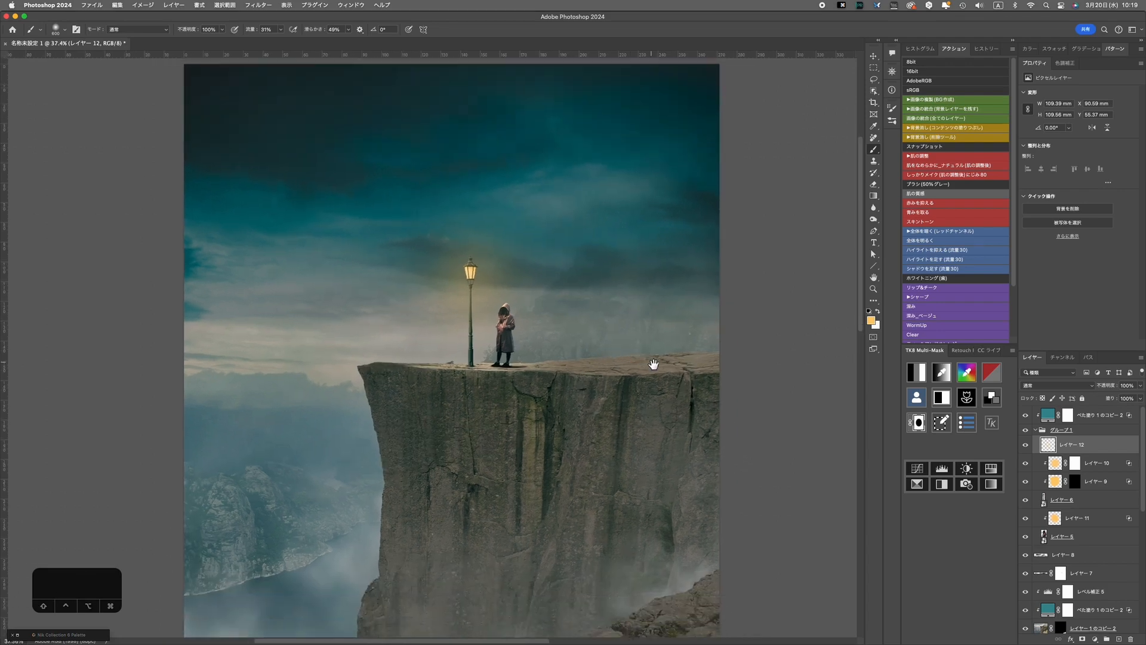
scroll(654, 364, down, 2)
key(bracketleft)
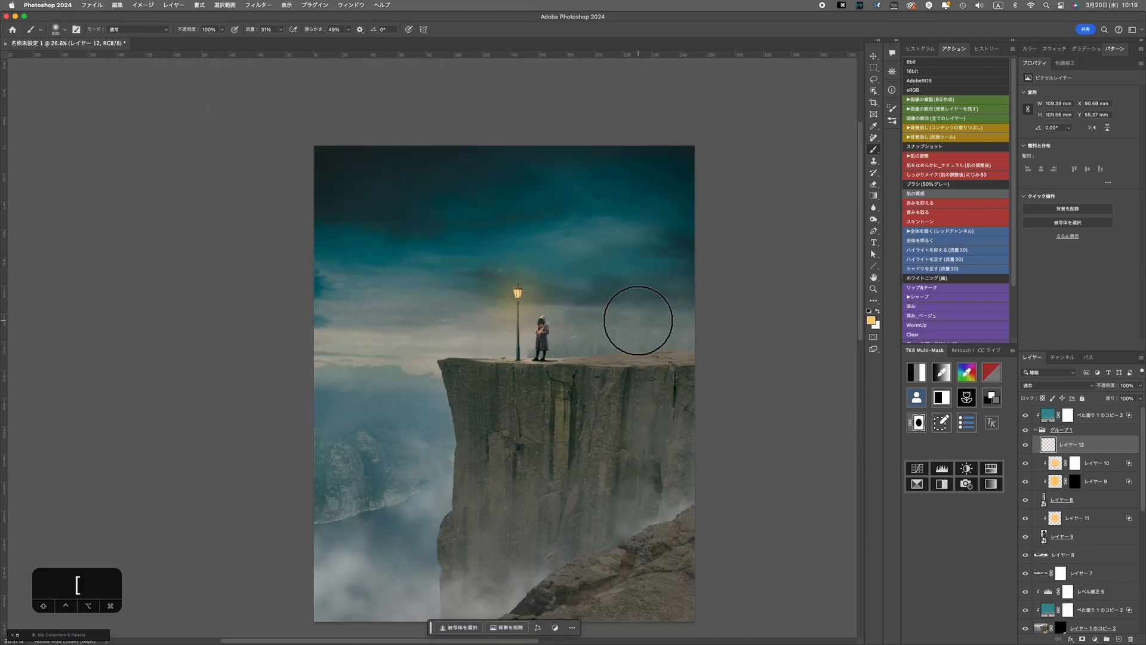
key(bracketleft)
key(bracketleft)
key(bracketleft)
key(bracketleft)
key(bracketleft)
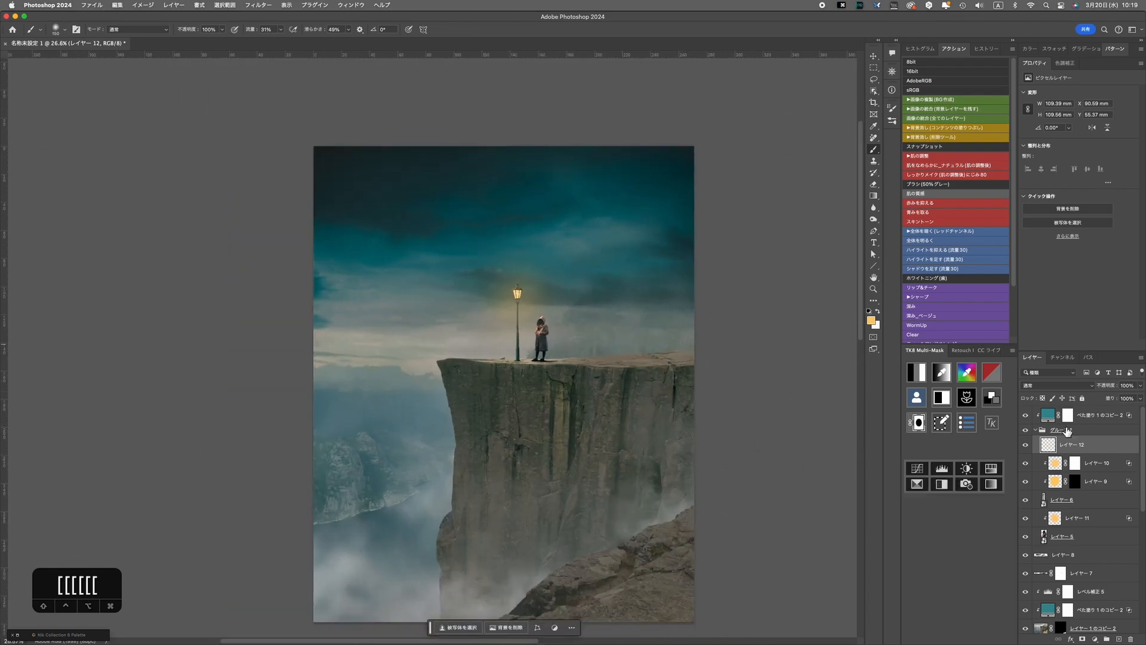
Add a Color Lookup adjustment using Moonlight.3DL directly above the レベル補正 7 layer.
click(1036, 430)
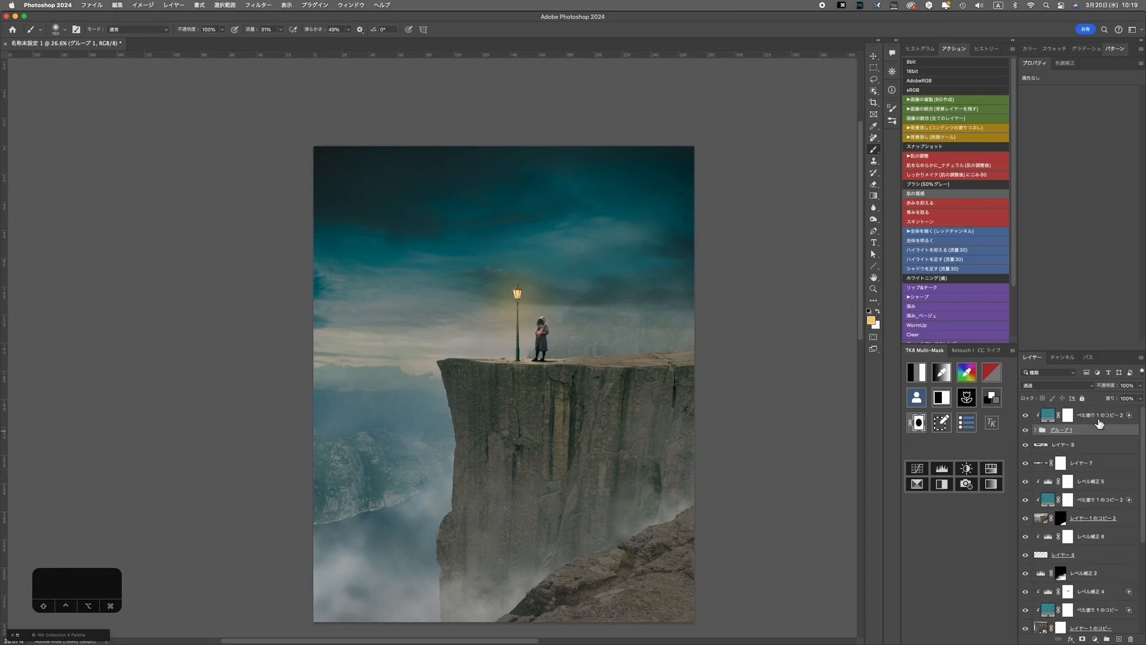
scroll(1097, 507, down, 3)
click(1085, 457)
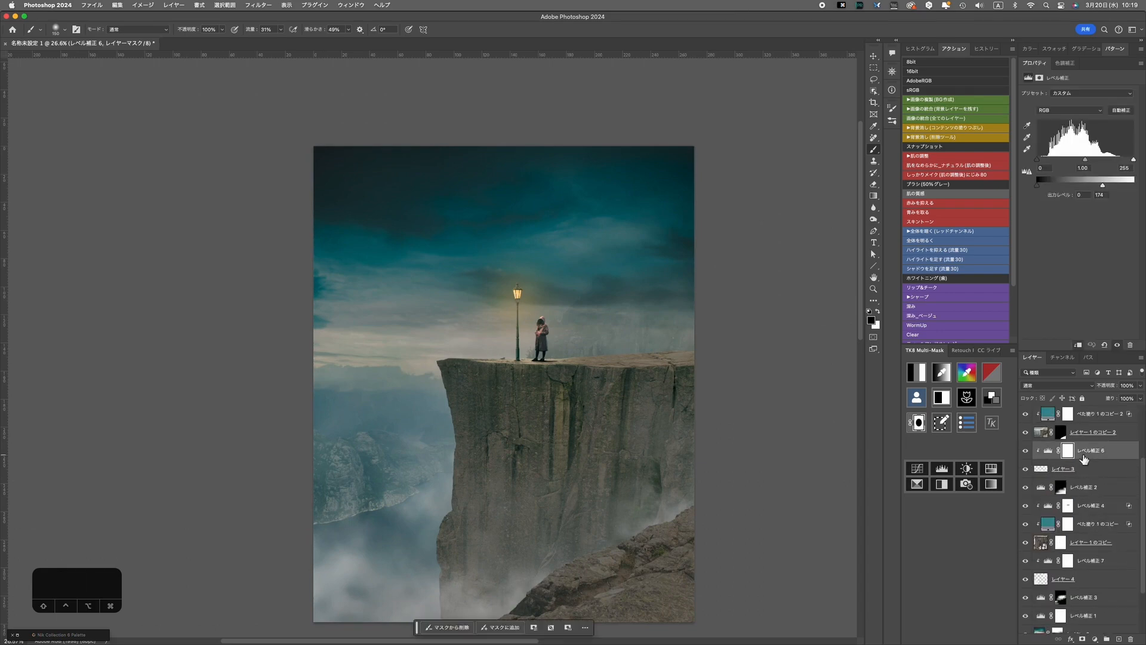
scroll(1069, 499, down, 2)
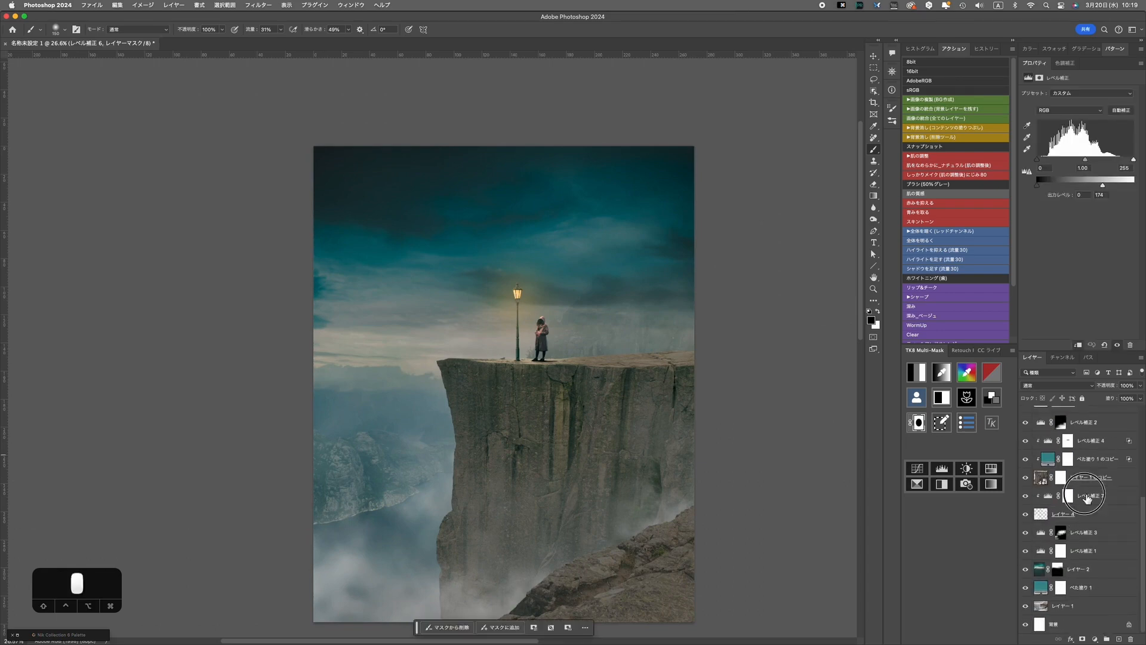
click(1087, 498)
click(1067, 64)
scroll(1063, 251, down, 3)
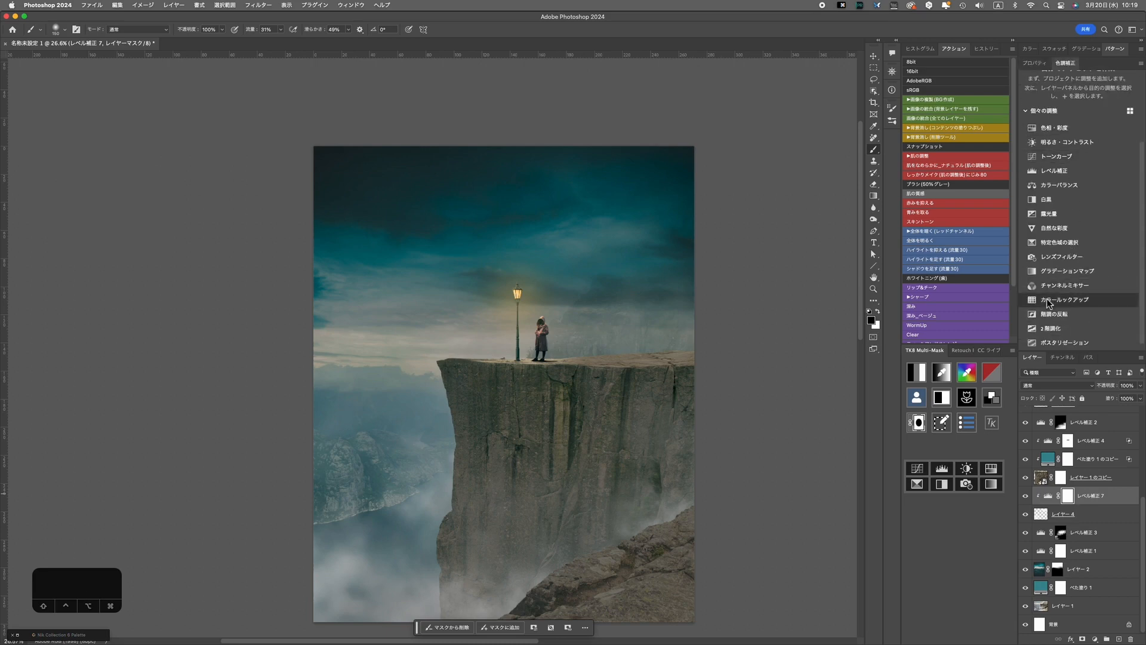
click(1049, 303)
click(1075, 93)
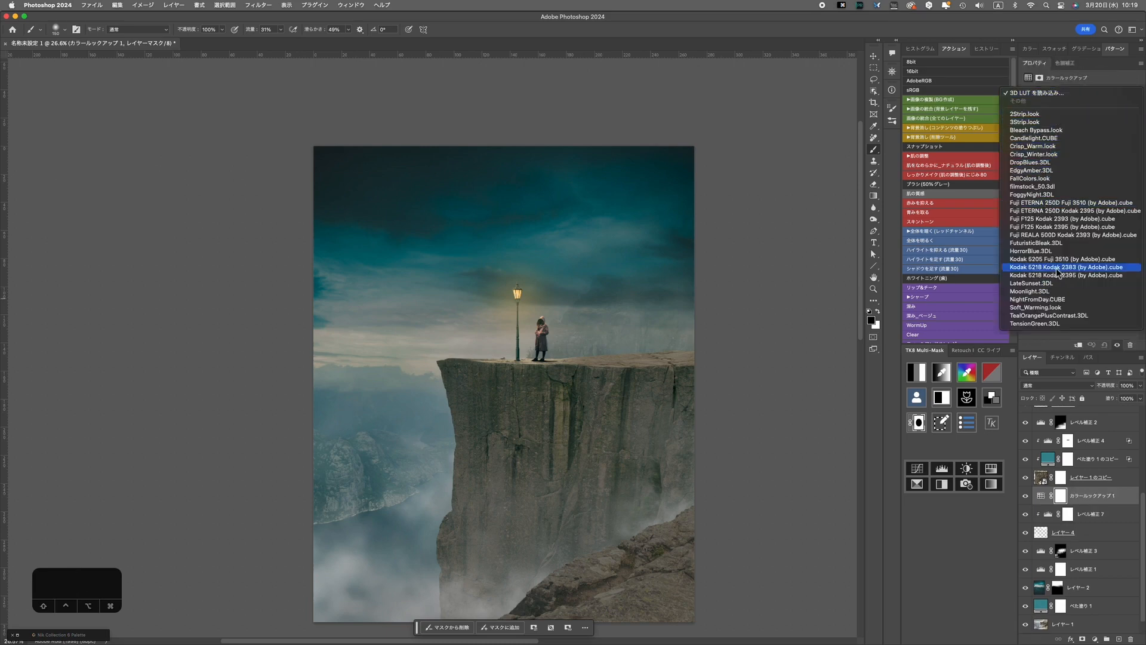
click(1054, 292)
Set the Color Lookup layer's opacity to 59% and keep Moonlight.3DL as its LUT.
click(1121, 399)
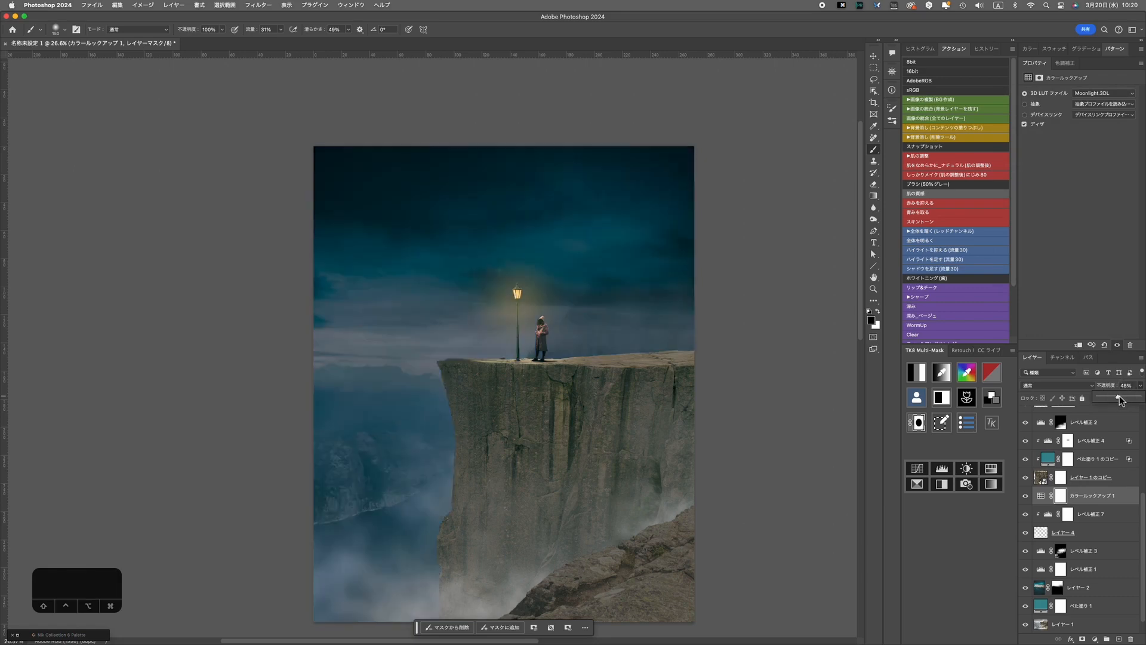
click(1101, 493)
click(1085, 99)
click(1081, 104)
click(1079, 96)
click(1080, 86)
Duplicate the Moonlight Color Lookup layer and move the visible copy to the top of the layer stack.
key(super+j)
scroll(1120, 506, up, 2)
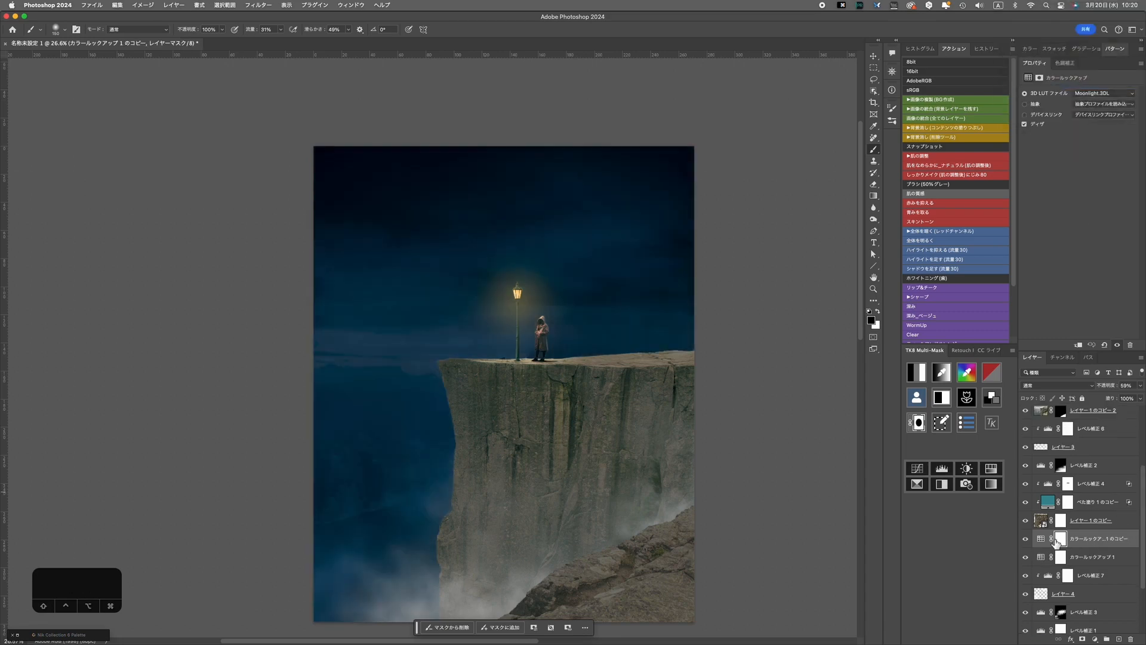
click(1027, 539)
drag(1076, 538, 1069, 415)
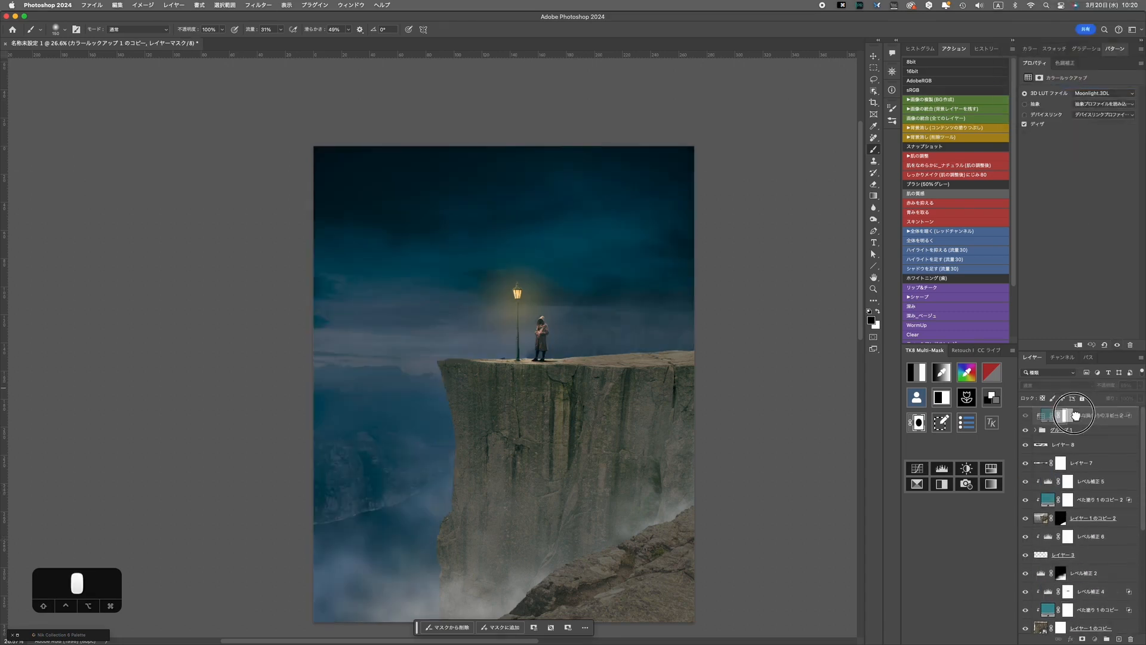
click(1025, 415)
click(1063, 414)
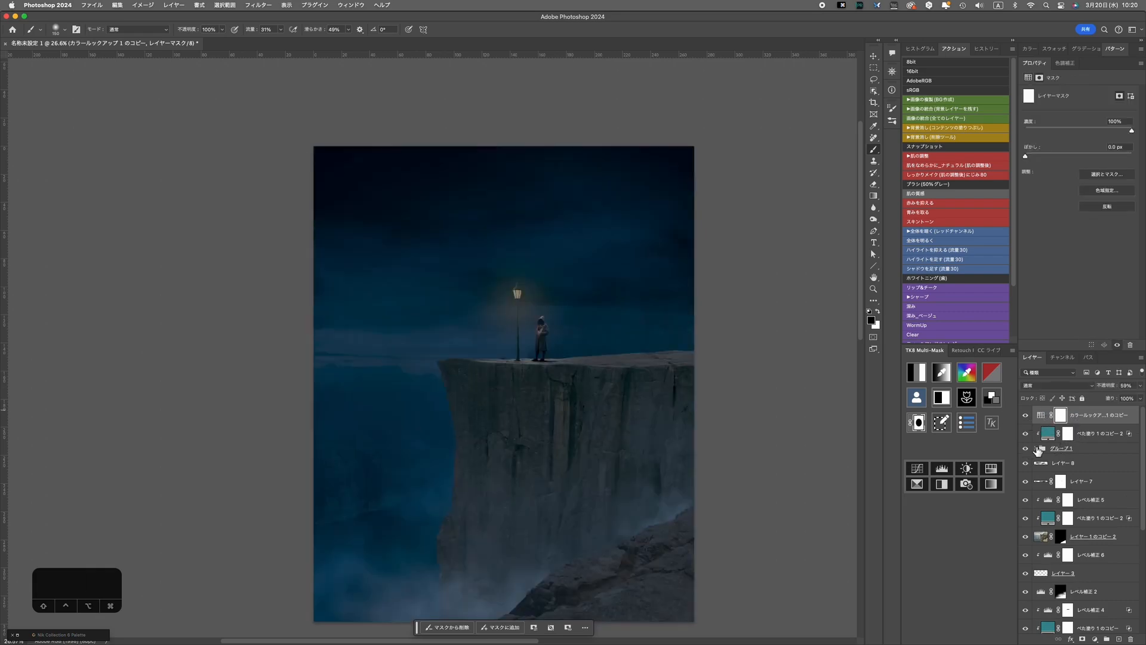
Load the street lamp's outline as a selection and fill it with black on the top Color Lookup's mask.
click(1036, 448)
super+click(1049, 520)
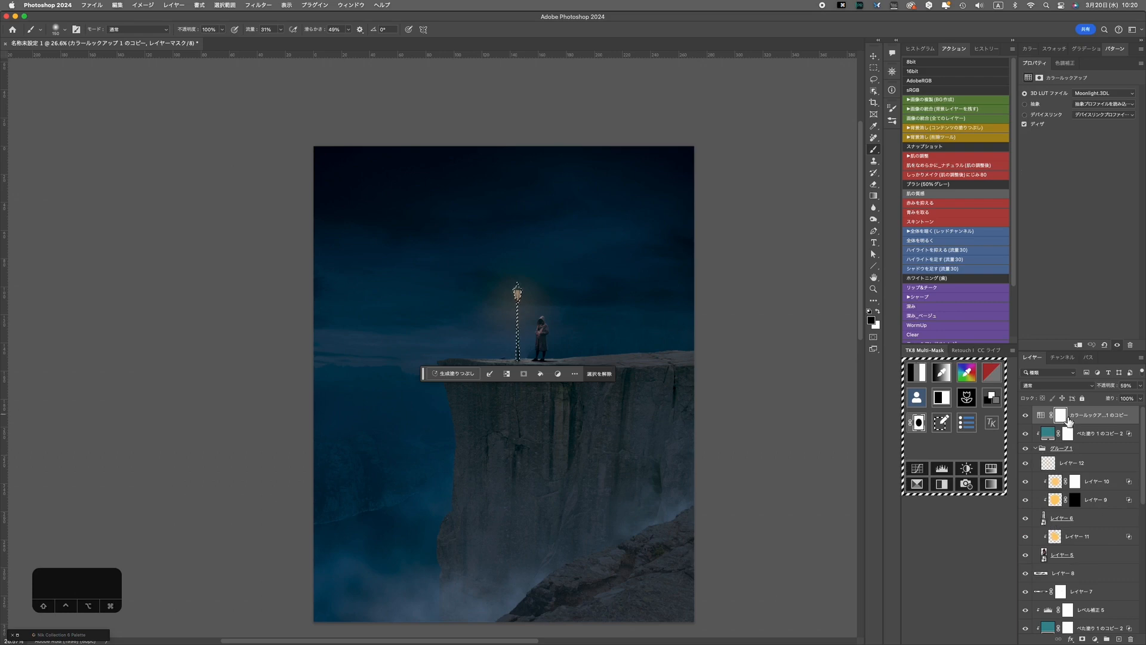
key(shift+BackSpace)
click(487, 401)
click(486, 384)
click(528, 404)
key(super+d)
Load the hooded figure's outline as a selection and fill it with black at 100% on the top Color Lookup's mask.
click(1055, 557)
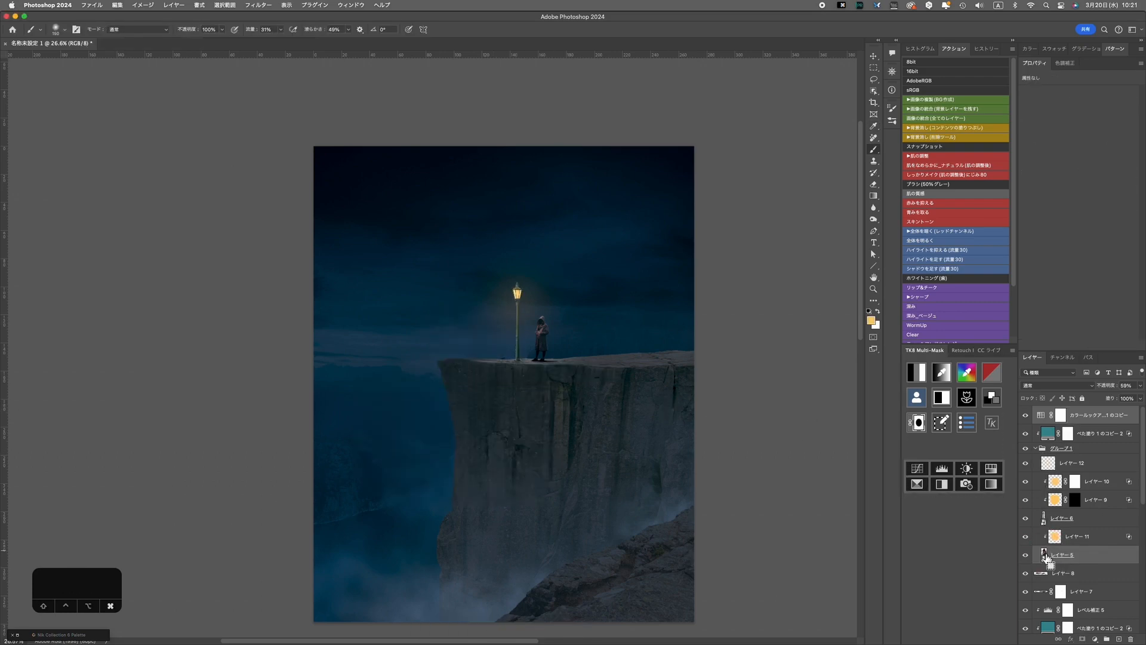
super+click(1045, 557)
click(1060, 415)
key(shift+BackSpace)
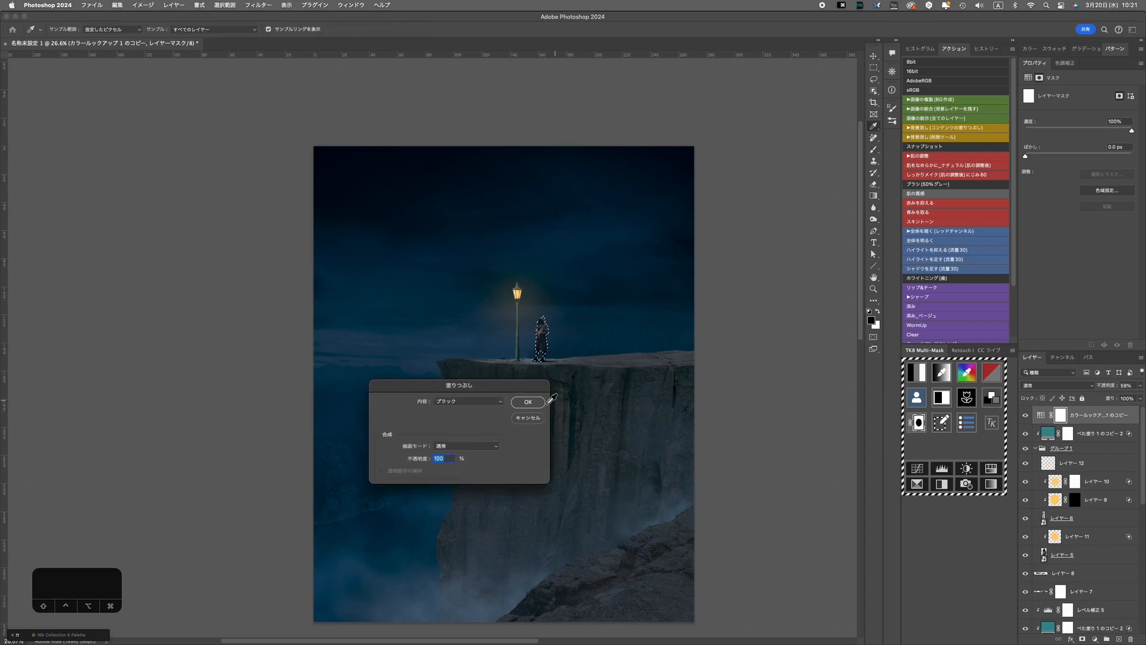
click(530, 403)
key(super+d)
scroll(589, 397, up, 3)
scroll(589, 396, down, 4)
scroll(582, 388, up, 1)
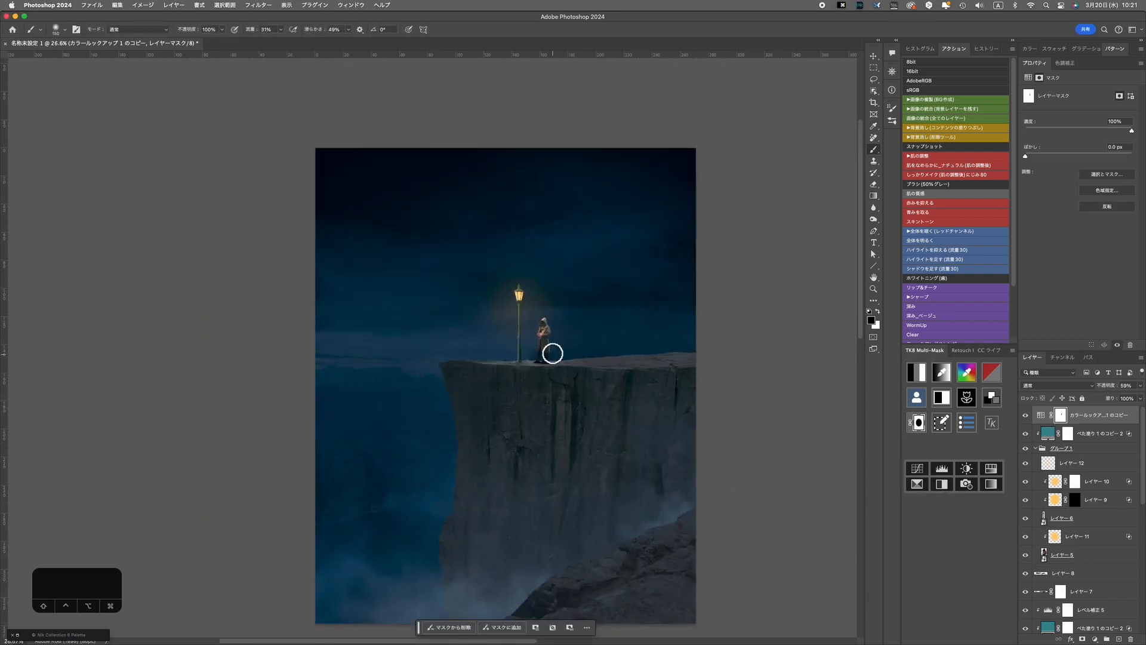
scroll(552, 354, up, 3)
key(bracketleft)
key(bracketleft)
key(bracketleft)
scroll(532, 330, down, 3)
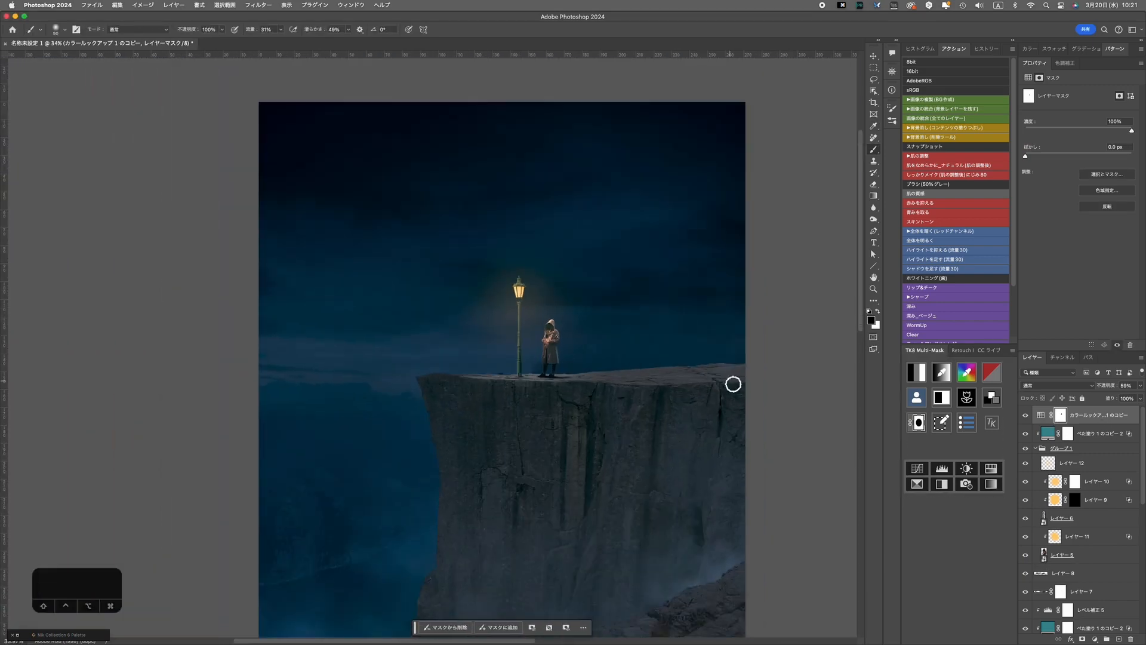
Compare the image with and without the lower Color Lookup layer and set the top copy's opacity to 30%.
drag(1120, 396, 1108, 395)
click(1110, 396)
scroll(771, 509, down, 1)
scroll(770, 509, down, 1)
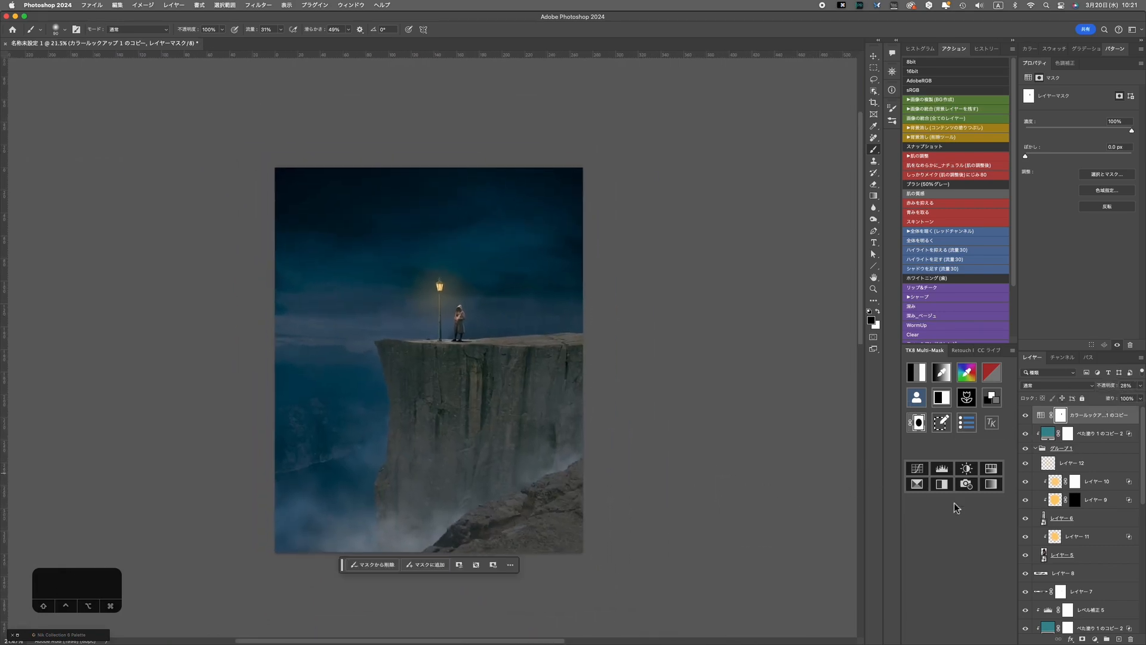
scroll(1072, 515, down, 10)
click(1026, 506)
click(1026, 507)
click(1026, 506)
click(1026, 507)
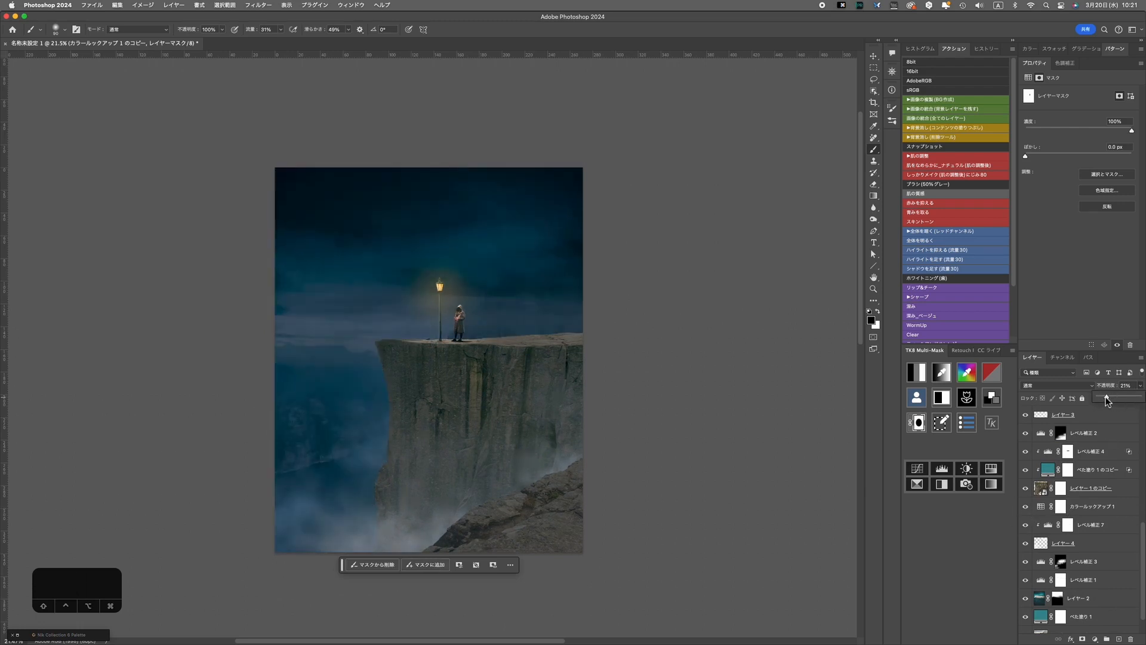
scroll(1127, 398, up, 10)
drag(1101, 397, 1112, 396)
scroll(1075, 477, down, 2)
scroll(832, 473, down, 10)
scroll(1070, 482, up, 10)
scroll(1075, 508, down, 10)
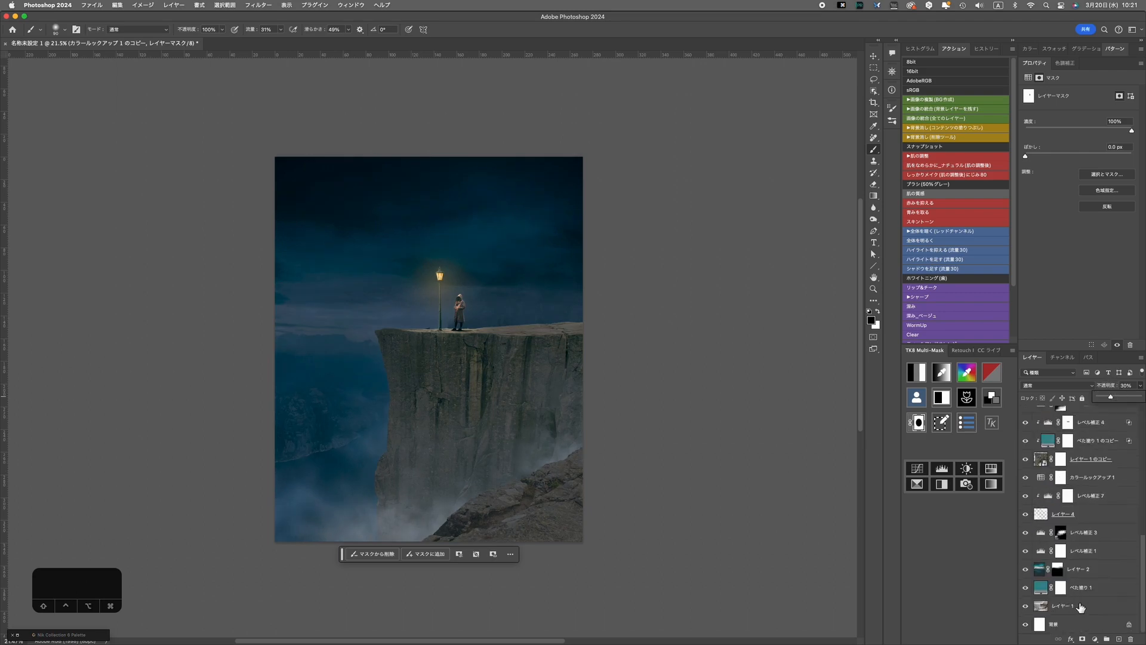
With レベル補正 3 selected, lasso a loose band across the misty horizon and upper cliff and feather it by 300 pixels.
click(1073, 604)
click(1024, 608)
click(1024, 608)
scroll(1079, 585, up, 1)
click(1097, 543)
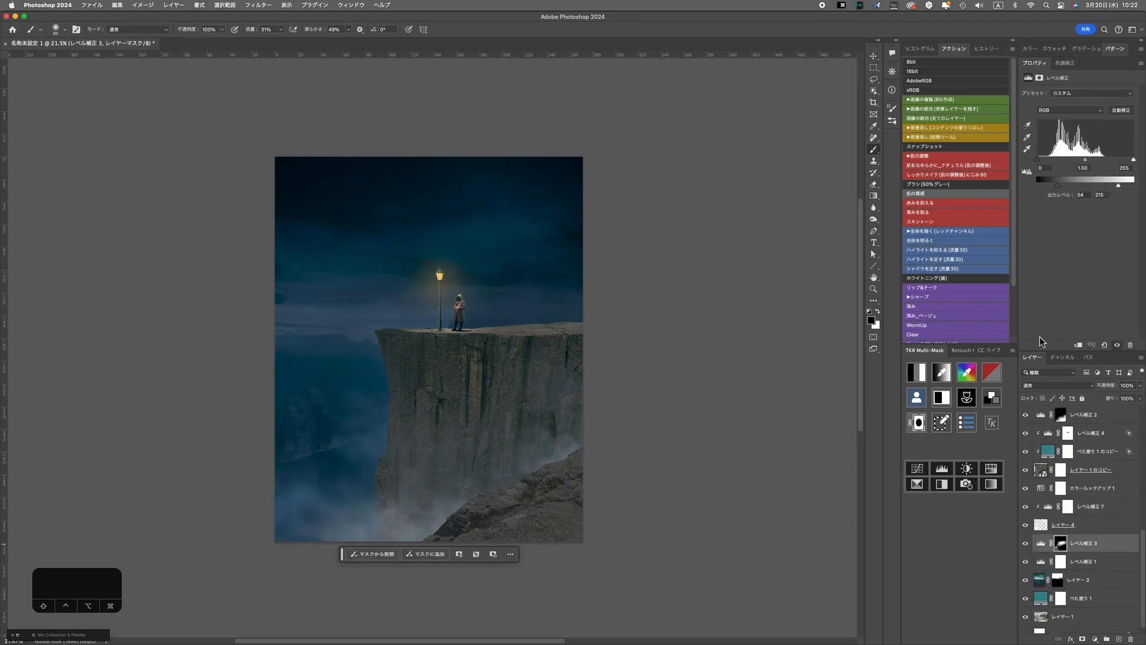
click(873, 81)
mouse_move(280, 327)
mouse_down()
mouse_move(376, 271)
mouse_move(512, 391)
mouse_move(186, 383)
mouse_up()
click(257, 5)
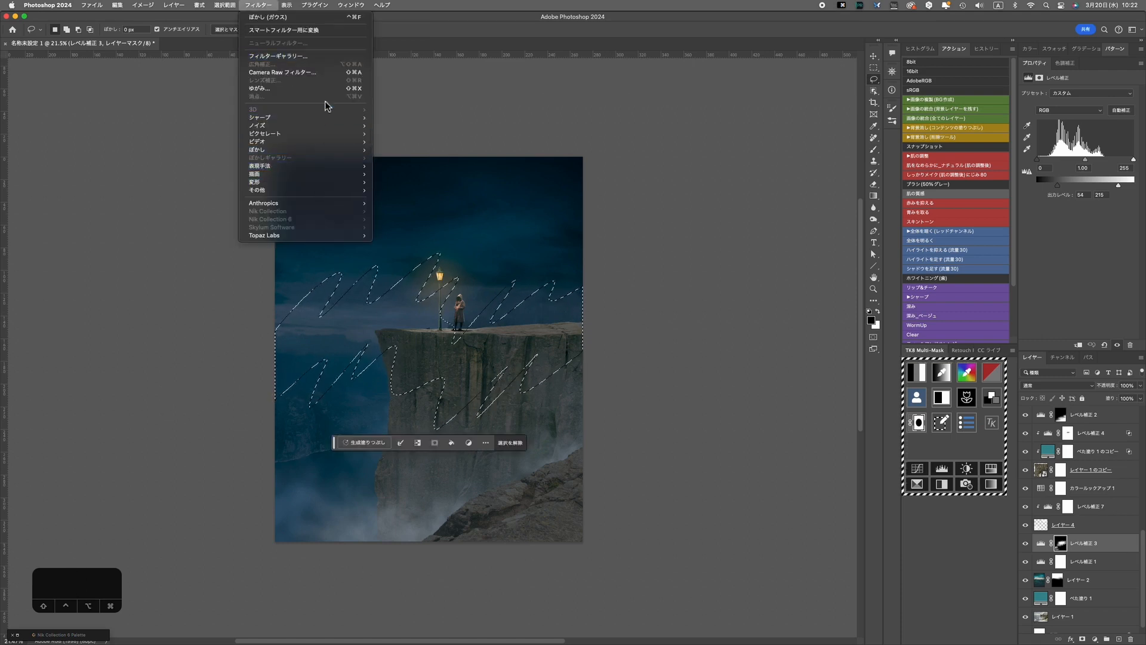
mouse_move(225, 5)
mouse_move(239, 136)
click(336, 145)
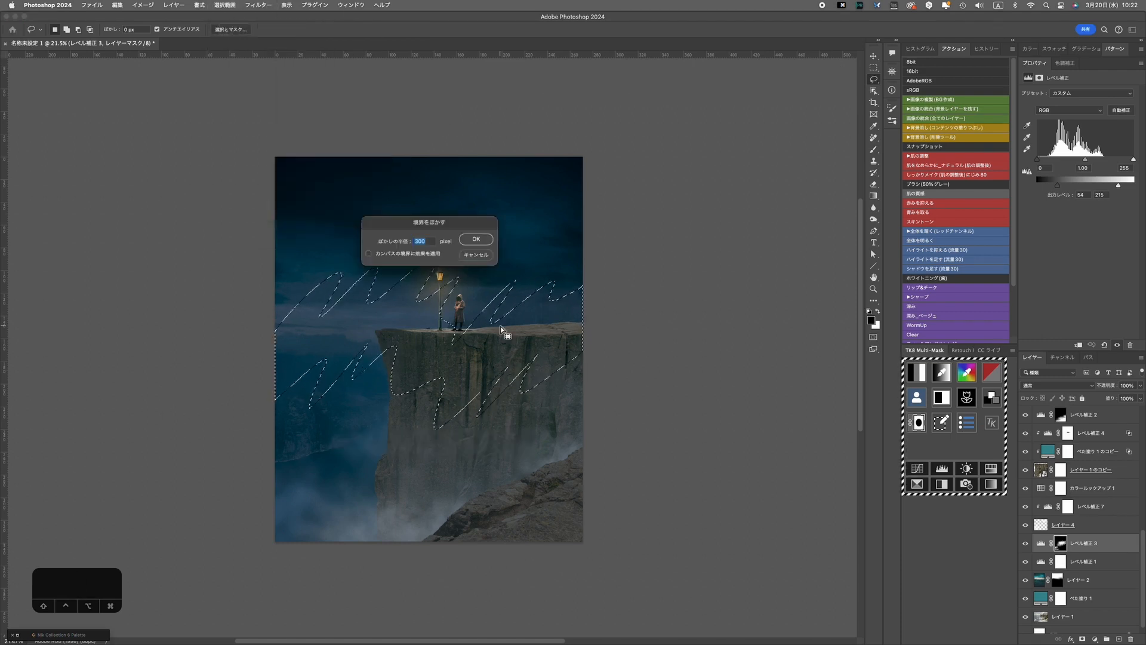
click(475, 240)
Add a Levels adjustment for the feathered horizon band with output levels of 163 and 237 to create haze.
click(1065, 63)
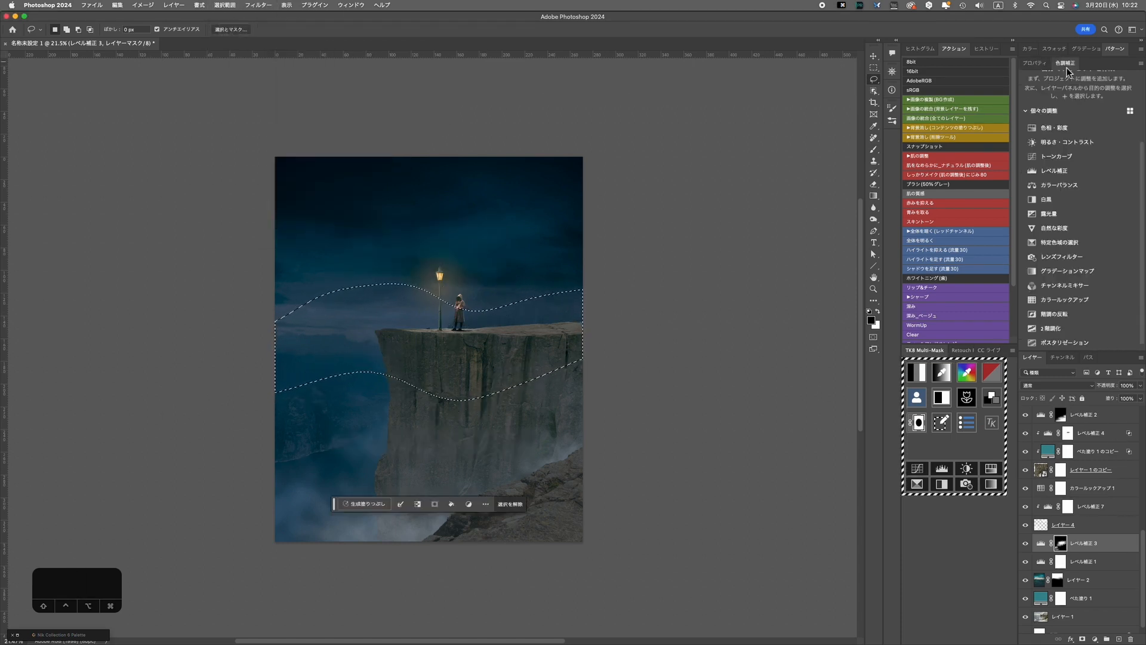
click(1056, 171)
drag(1134, 186, 1107, 186)
drag(1038, 186, 1121, 186)
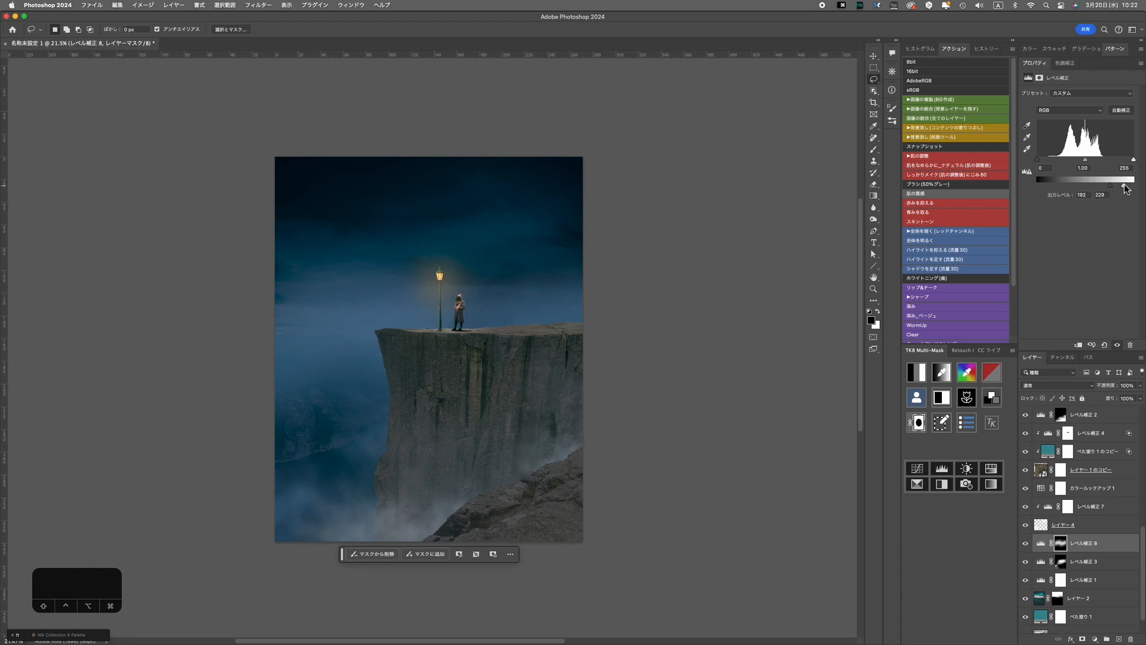
scroll(546, 353, up, 1)
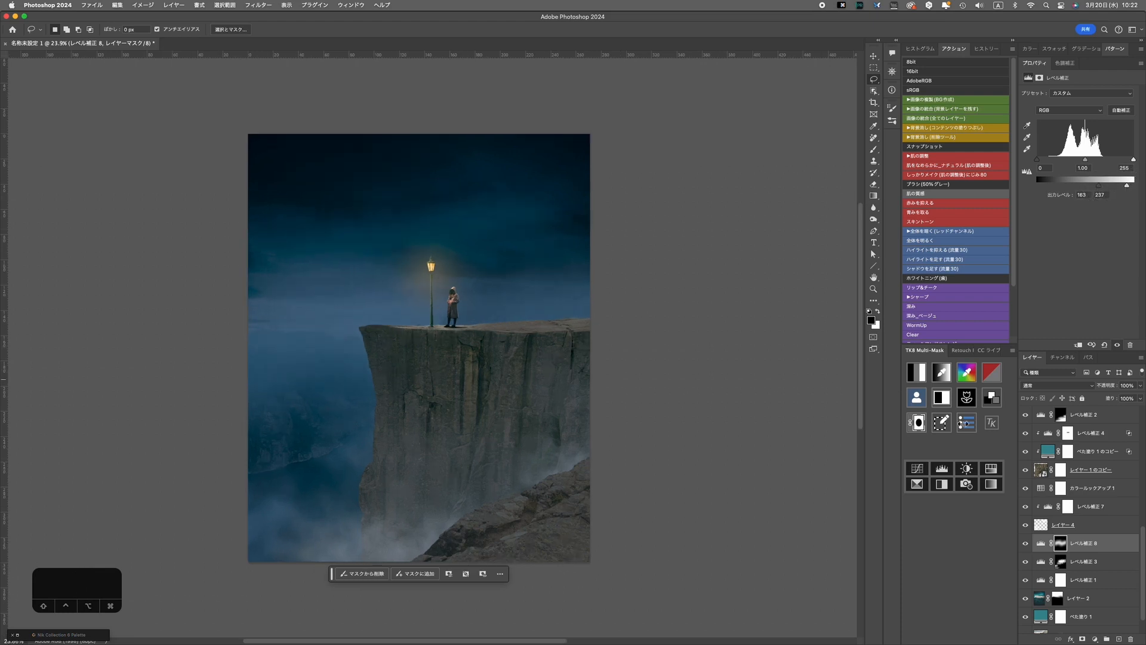
With レベル補正 4 selected, lasso a loose area over the lower cliff and foreground rock and feather the selection.
click(1101, 470)
scroll(1098, 469, up, 3)
drag(1098, 470, 1101, 488)
mouse_move(298, 460)
mouse_down()
mouse_move(453, 402)
mouse_move(442, 537)
mouse_move(293, 457)
mouse_up()
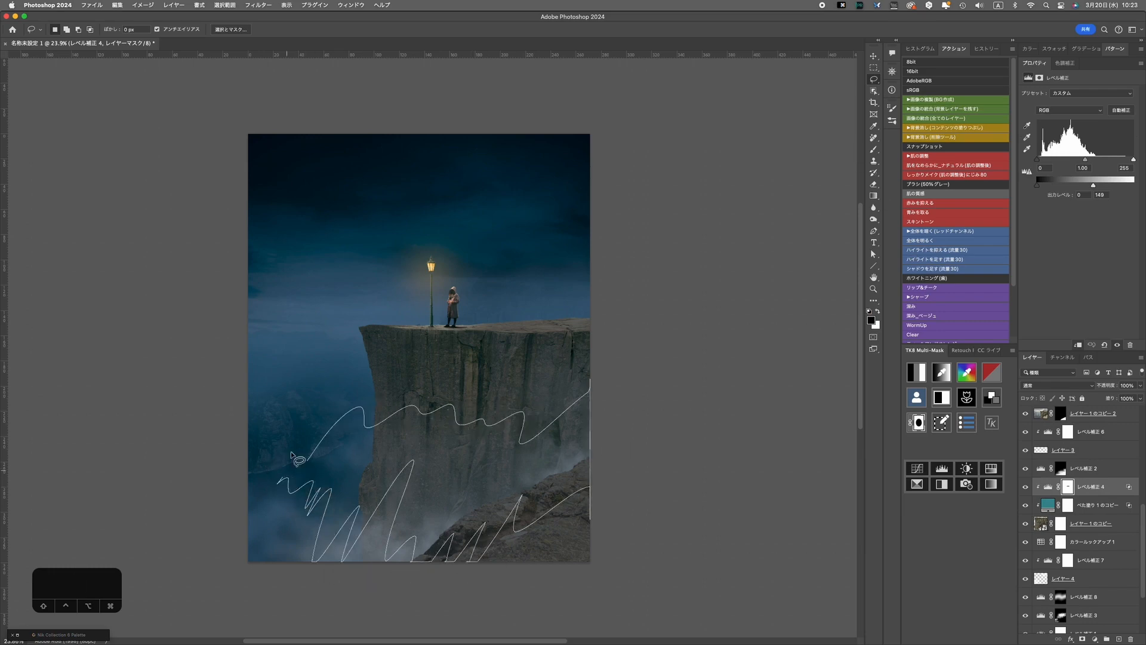
click(224, 5)
click(370, 184)
key(Return)
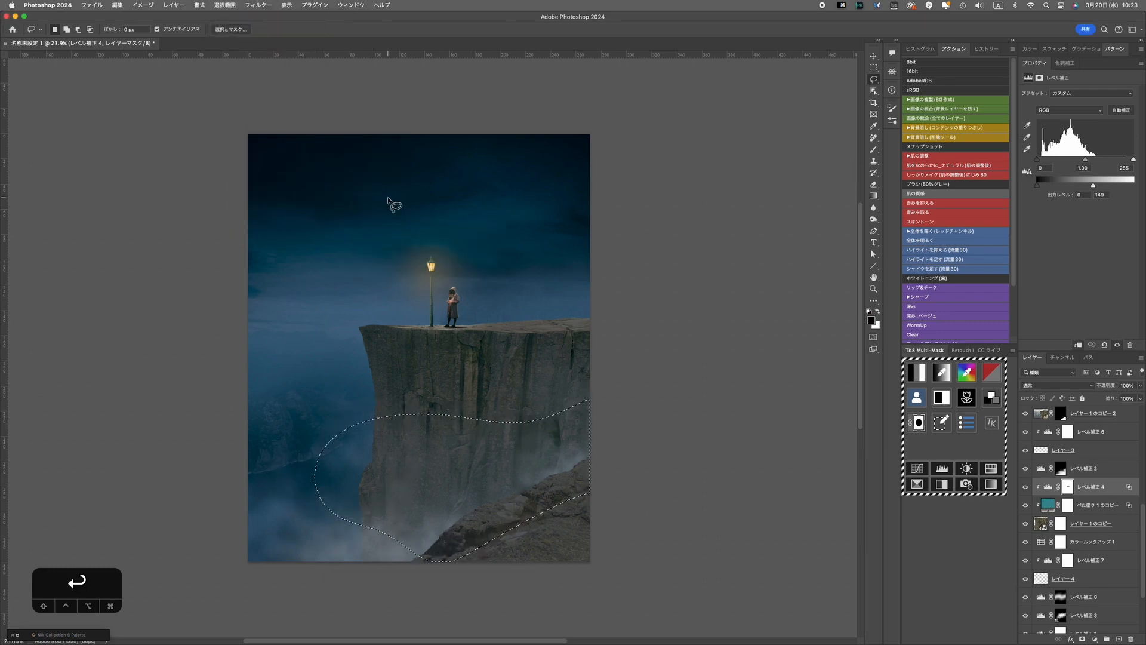
Add a Levels adjustment for the feathered lower cliff area with output levels of about 54 and 211 to create haze.
click(1066, 64)
click(1075, 171)
drag(1134, 186, 1122, 187)
mouse_move(1038, 185)
mouse_down()
mouse_move(1098, 190)
mouse_move(1061, 186)
mouse_up()
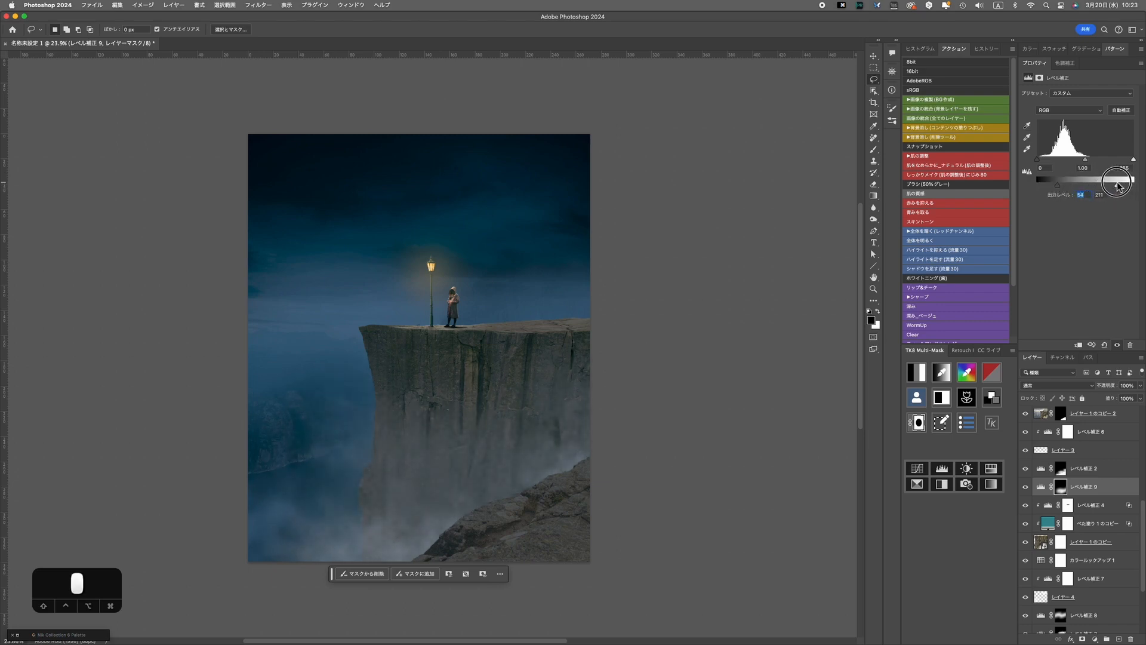
Add a Curves adjustment clipped above レベル補正 5, lowering the white endpoint and pulling the midtones down to input 118, output 72.
scroll(1116, 434, up, 1)
click(1111, 428)
scroll(1105, 427, up, 3)
click(1098, 441)
click(1065, 64)
click(1066, 155)
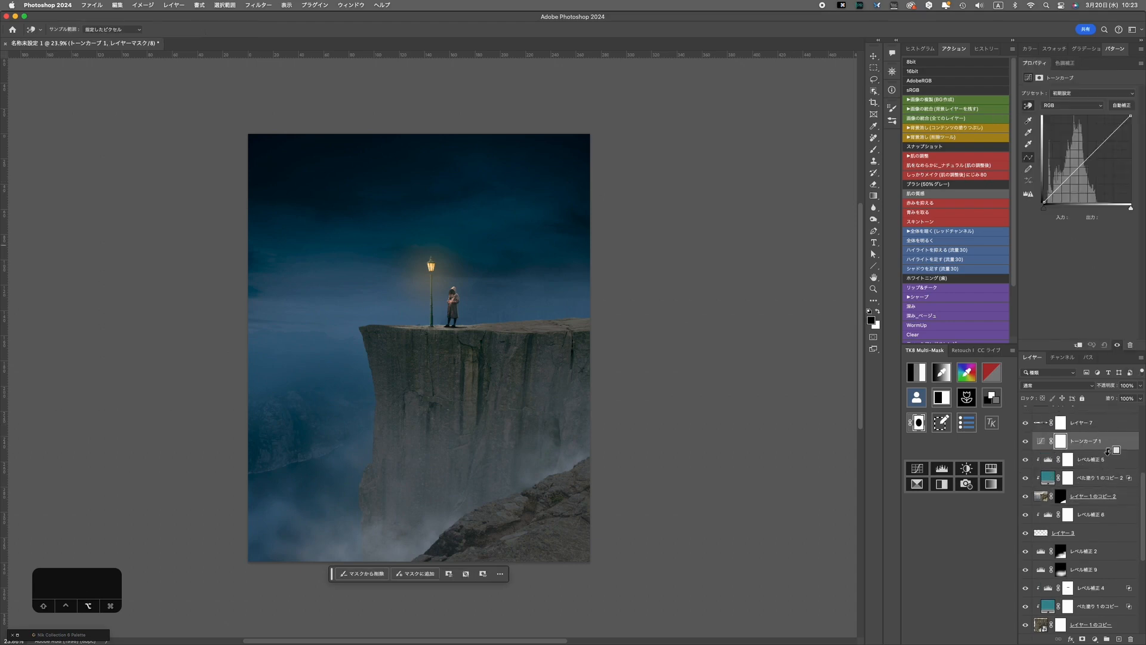
drag(1129, 119, 1127, 137)
drag(1098, 160, 1085, 178)
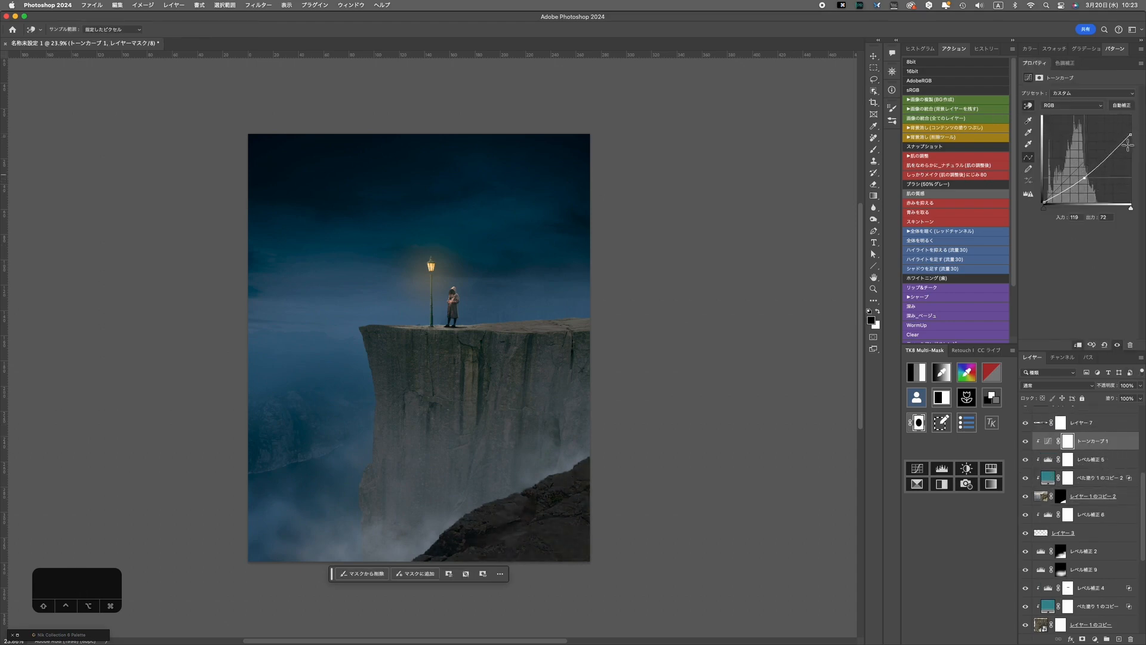
Limit the Curves layer to darker underlying tones by splitting its Blend If underlying-layer white slider to 38 / 115.
double_click(1118, 445)
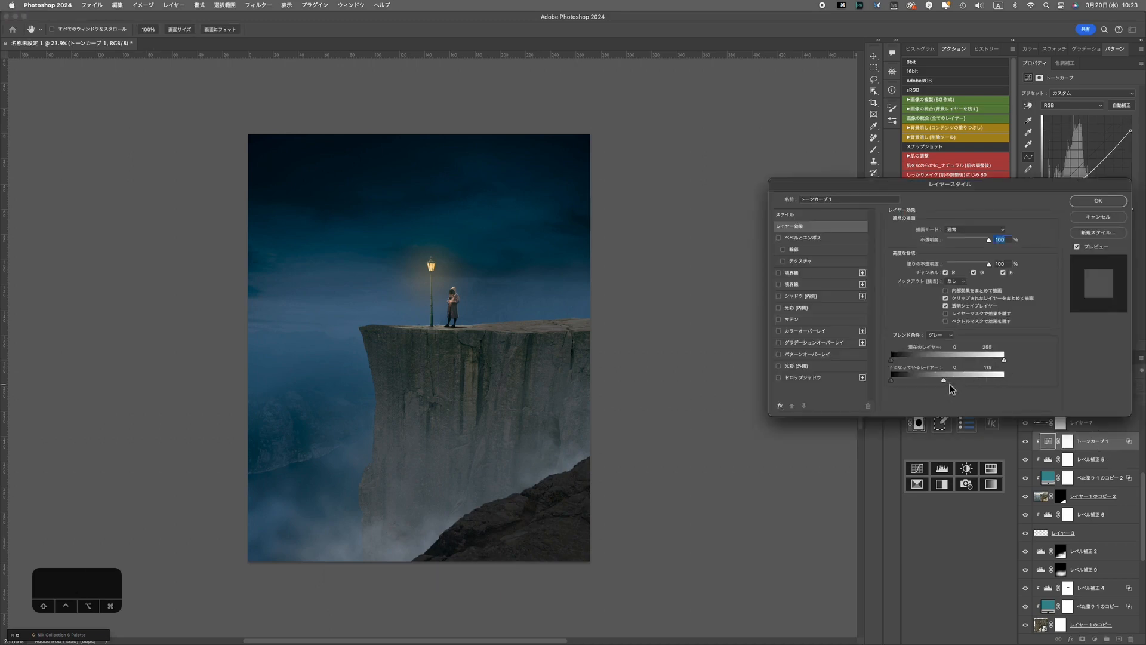
drag(945, 386, 944, 384)
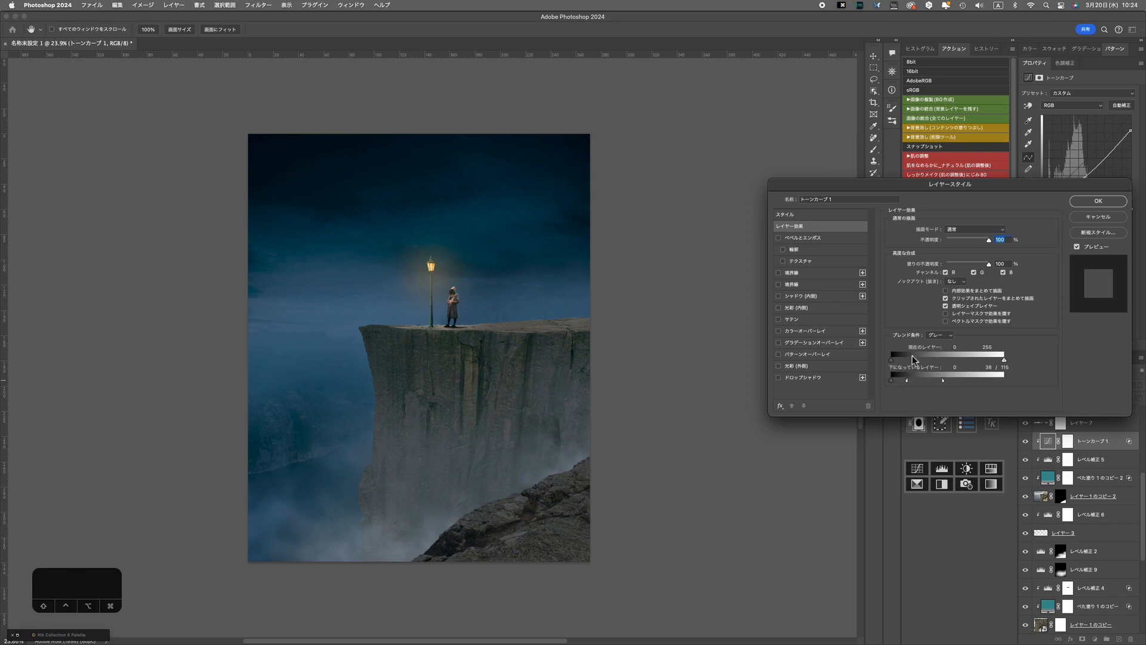
click(1094, 202)
Add a Levels adjustment clipped above トーンカーブ 1 with output levels of 32 and 171 to flatten the foreground rock.
click(1065, 63)
click(1055, 172)
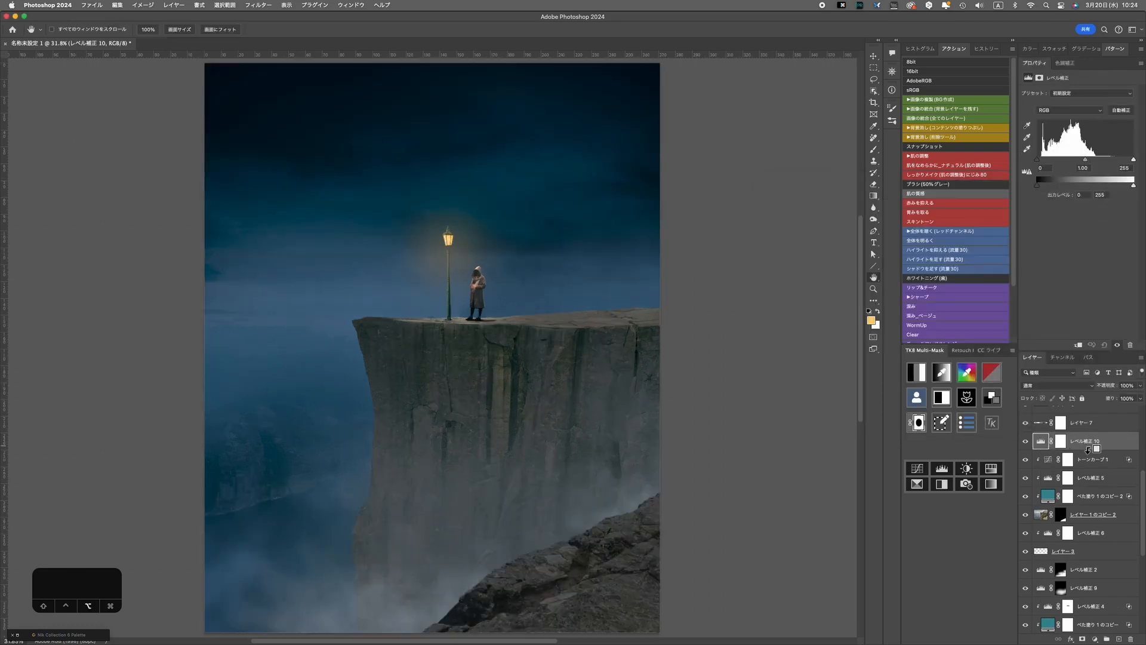
alt+click(1088, 450)
drag(1037, 186, 1049, 186)
drag(1134, 186, 1057, 186)
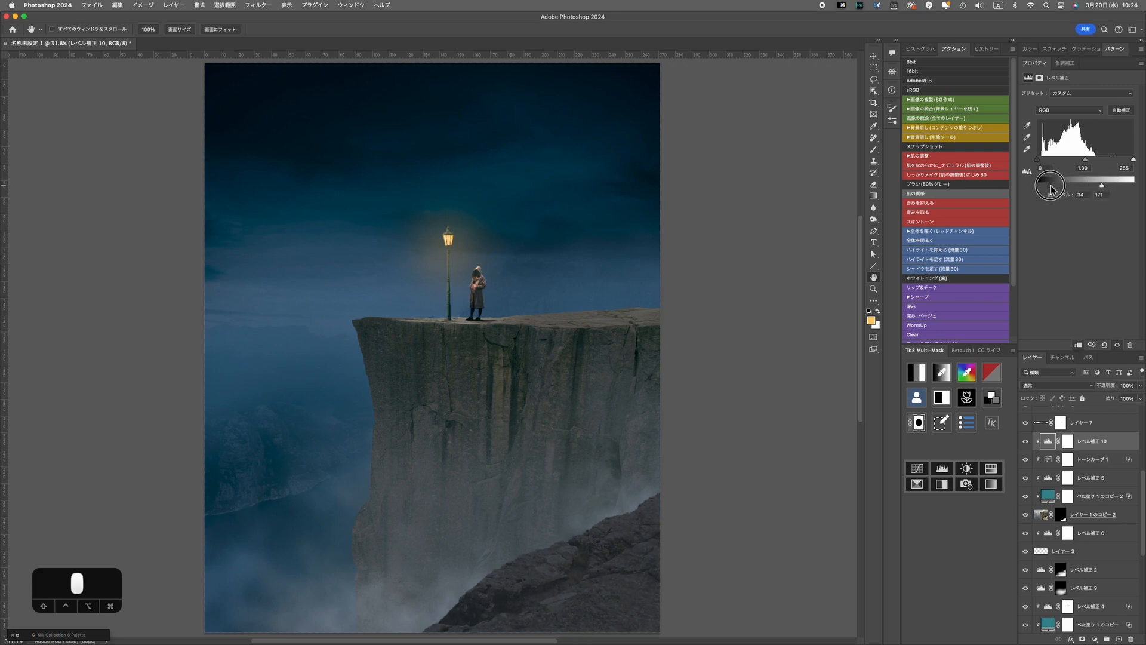
scroll(534, 362, up, 2)
scroll(524, 346, down, 4)
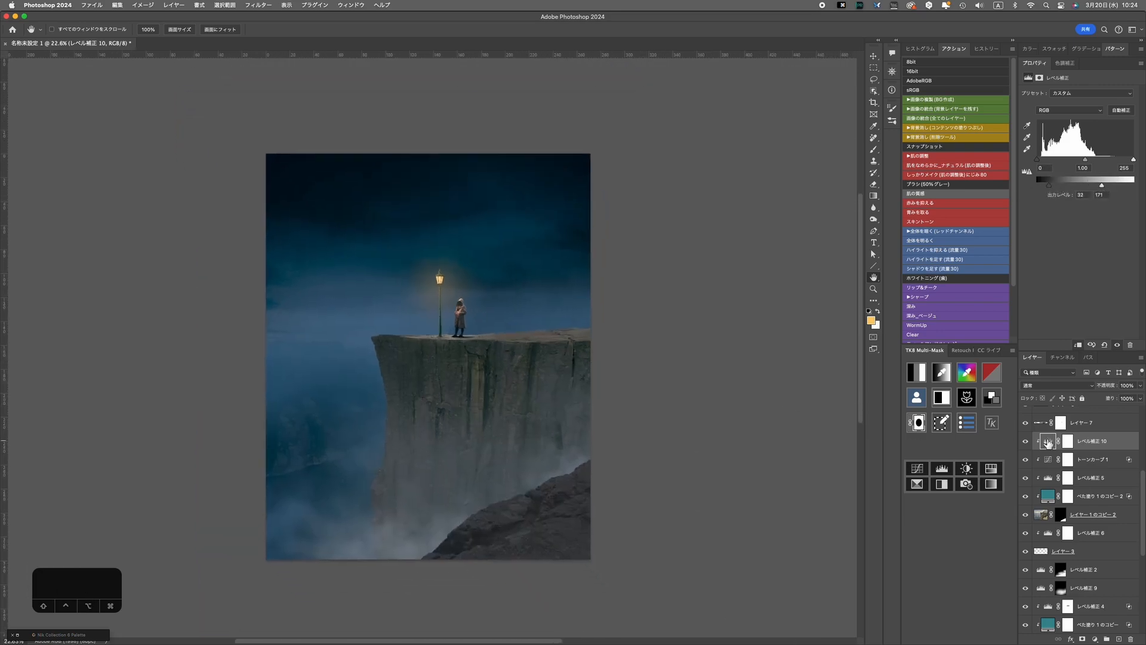
With the topmost Color Lookup copy selected, crop the canvas tighter so the lamp and figure sit better in the frame.
scroll(1114, 460, up, 5)
click(1082, 418)
key(c)
drag(595, 164, 558, 179)
drag(537, 314, 530, 312)
key(Return)
drag(512, 398, 558, 411)
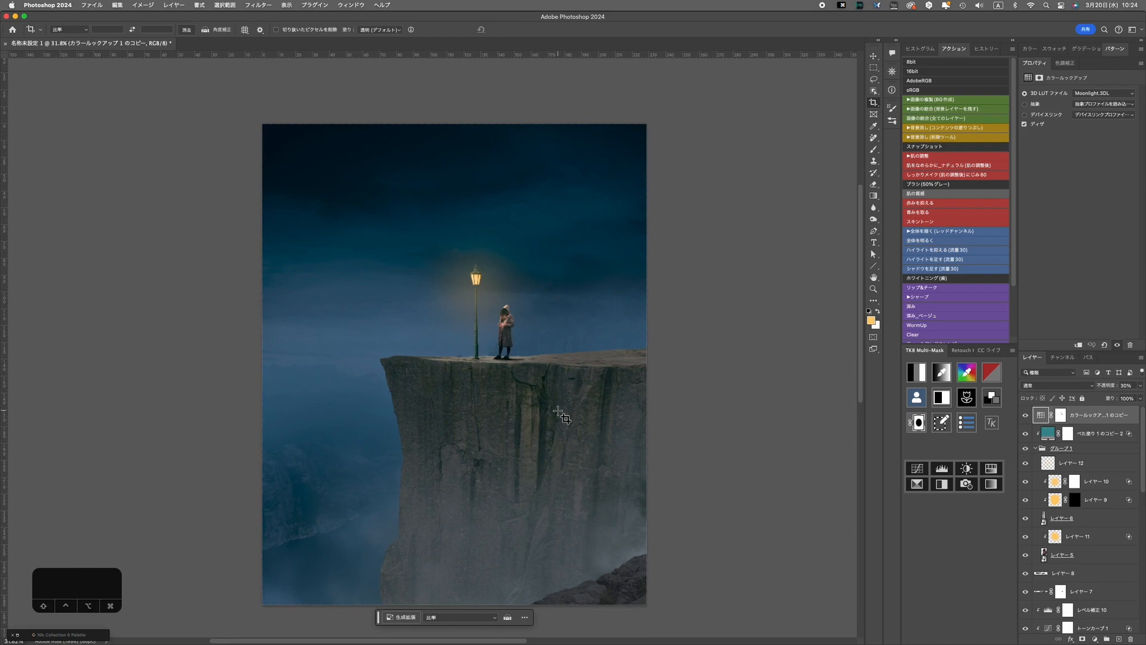
scroll(572, 314, up, 3)
scroll(572, 314, down, 3)
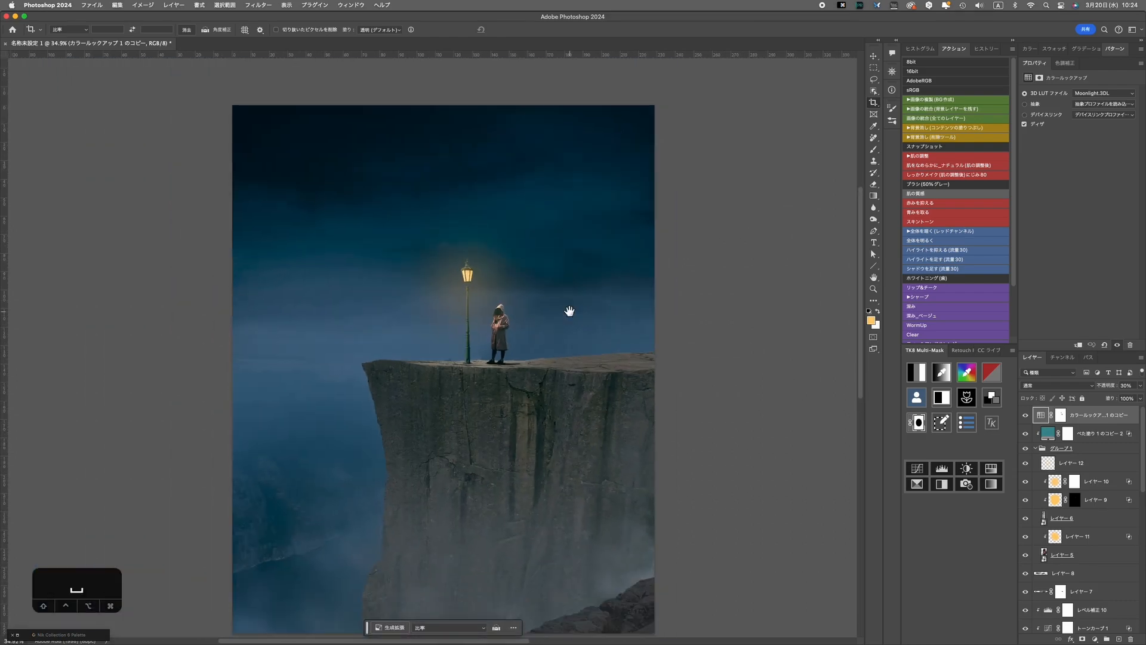
Choose the 雾气 fog brush from the 20 brushes group and create a new layer above all the others.
key(b)
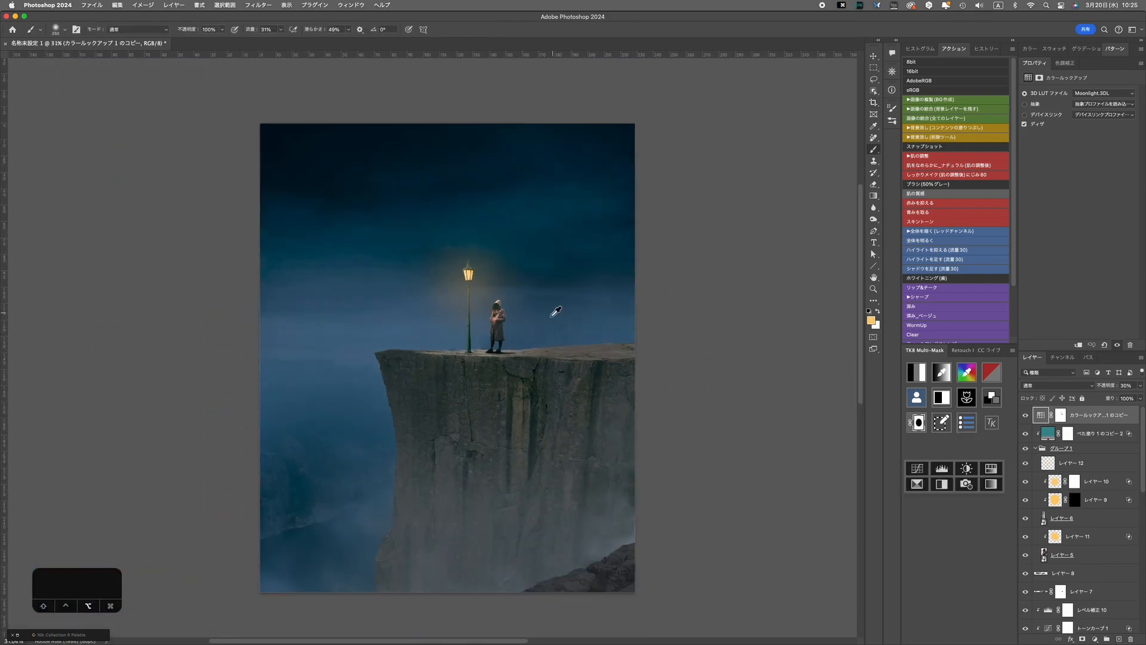
scroll(537, 295, up, 1)
right_click(503, 274)
scroll(581, 446, up, 15)
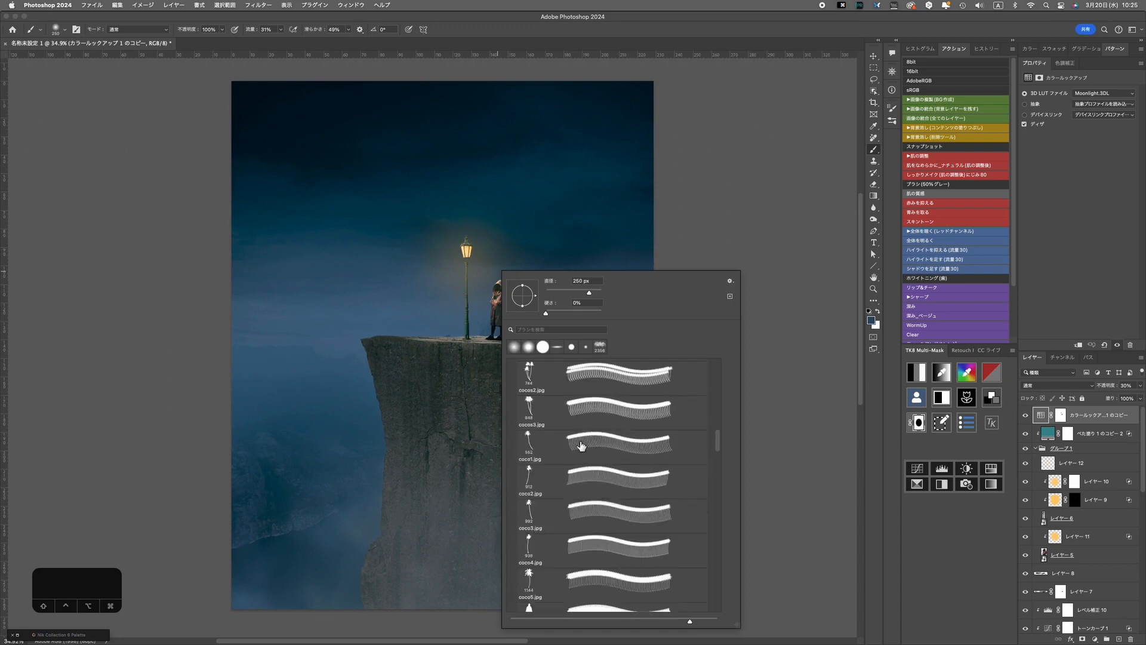
click(537, 403)
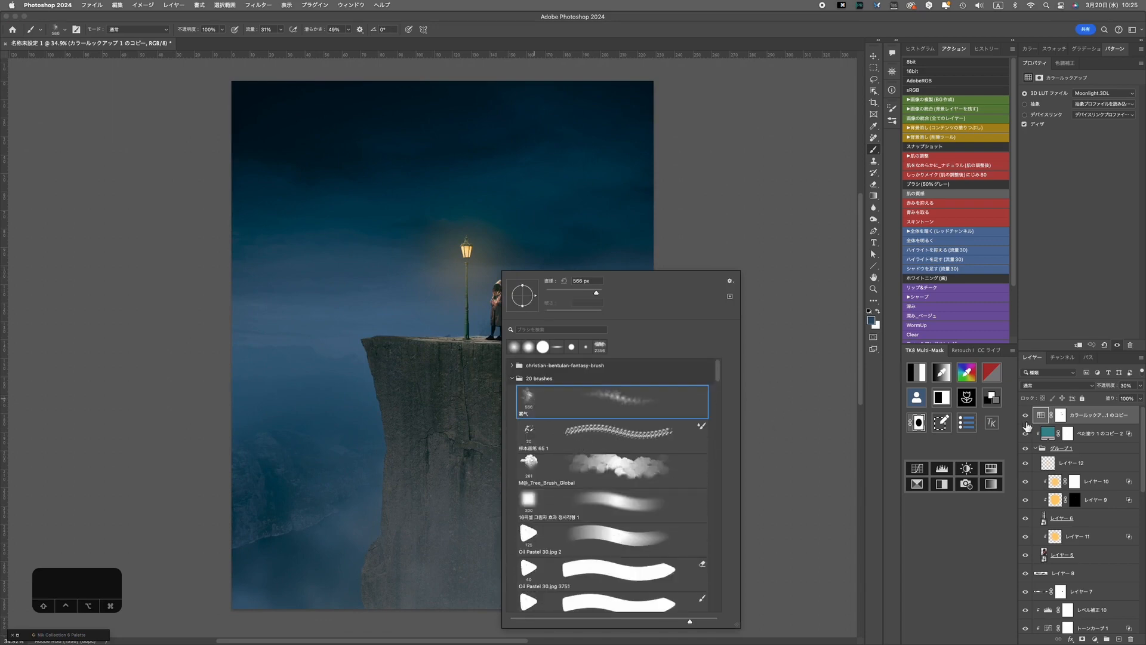
click(1121, 639)
Stamp faint mist across the sky, horizon and cliff on the new layer, using varied large sizes of the fog brush.
key(bracketright)
key(bracketright)
key(bracketright)
key(bracketright)
key(bracketright)
key(bracketright)
click(556, 321)
key(bracketleft)
key(bracketleft)
key(bracketleft)
key(bracketleft)
click(421, 327)
key(bracketright)
key(bracketright)
key(bracketright)
key(bracketright)
key(bracketright)
click(602, 254)
key(bracketright)
key(bracketright)
key(bracketright)
click(255, 236)
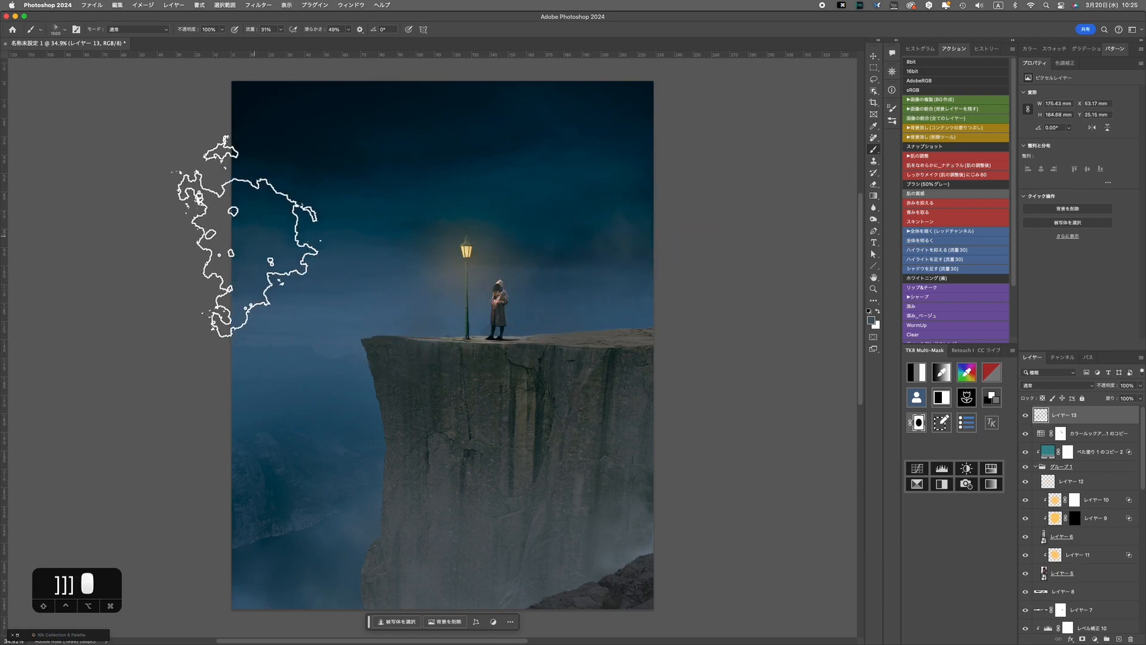
key(bracketright)
key(bracketright)
key(bracketright)
key(bracketright)
key(bracketright)
key(bracketright)
click(449, 125)
key(bracketleft)
key(bracketleft)
click(412, 397)
key(bracketleft)
key(bracketleft)
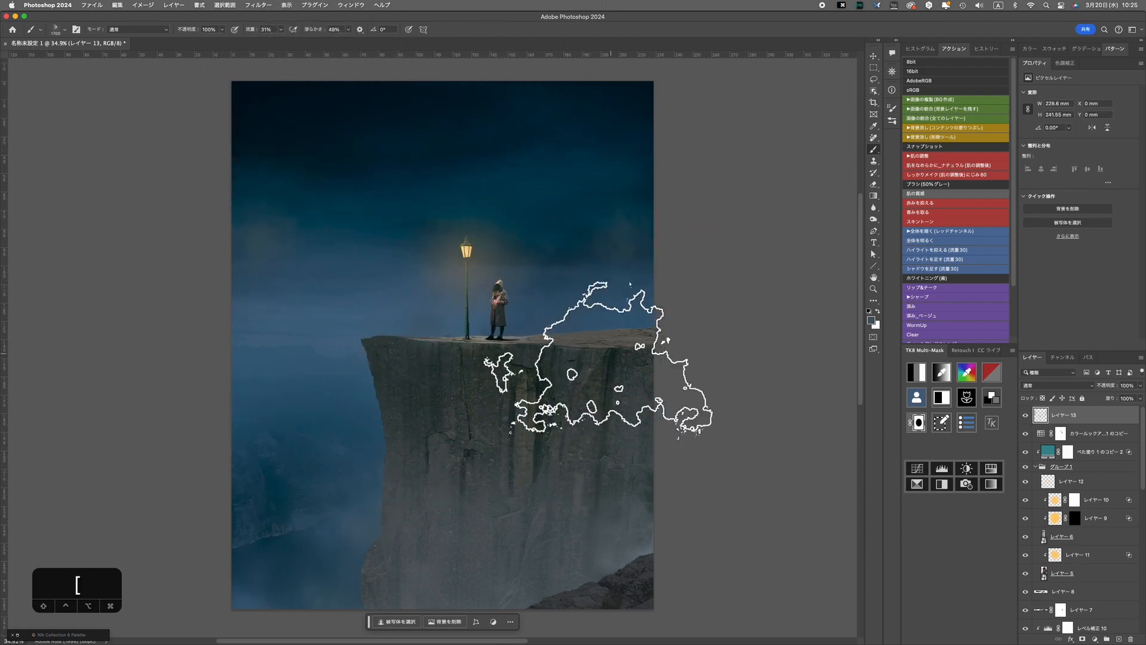
Paint small wisps of mist around the hooded figure and lamp post with a reduced fog brush, sampling color from the nearby background.
key(bracketleft)
key(bracketleft)
key(bracketleft)
key(bracketleft)
key(bracketleft)
key(bracketleft)
key(bracketleft)
key(bracketleft)
key(bracketleft)
key(bracketleft)
key(bracketleft)
key(bracketleft)
key(bracketleft)
key(bracketleft)
key(bracketleft)
scroll(525, 336, up, 3)
key(bracketright)
drag(494, 336, 506, 269)
click(511, 263)
alt+click(388, 307)
drag(412, 317, 395, 297)
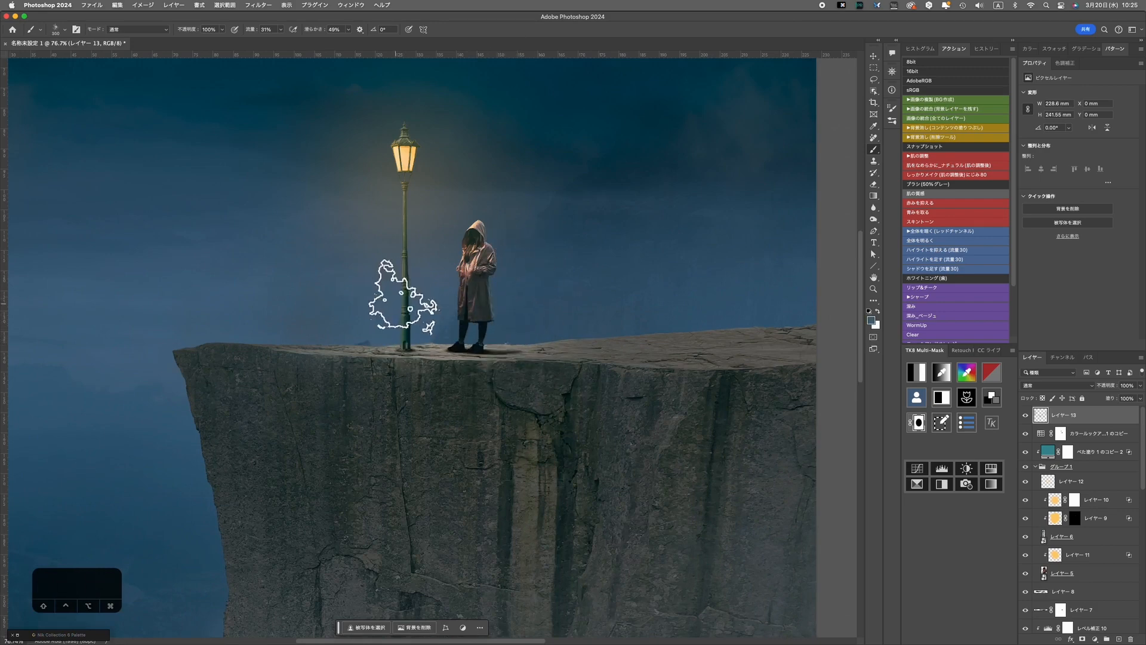
scroll(400, 293, down, 5)
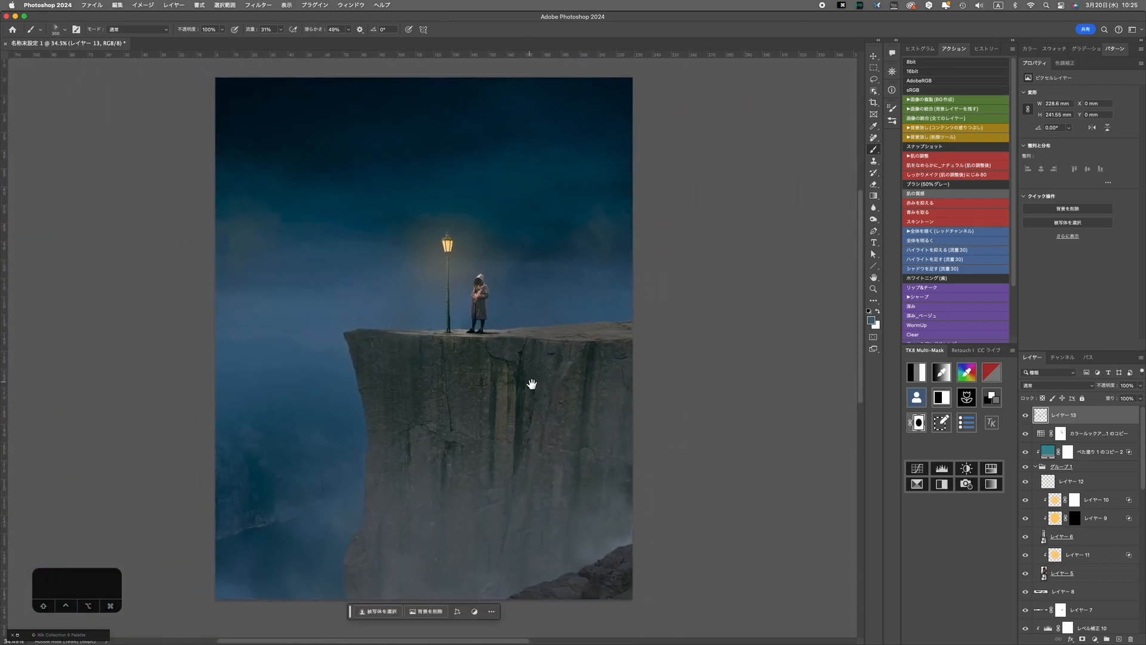
Stamp all visible layers into a new merged layer above レイヤー 13.
scroll(1069, 508, down, 10)
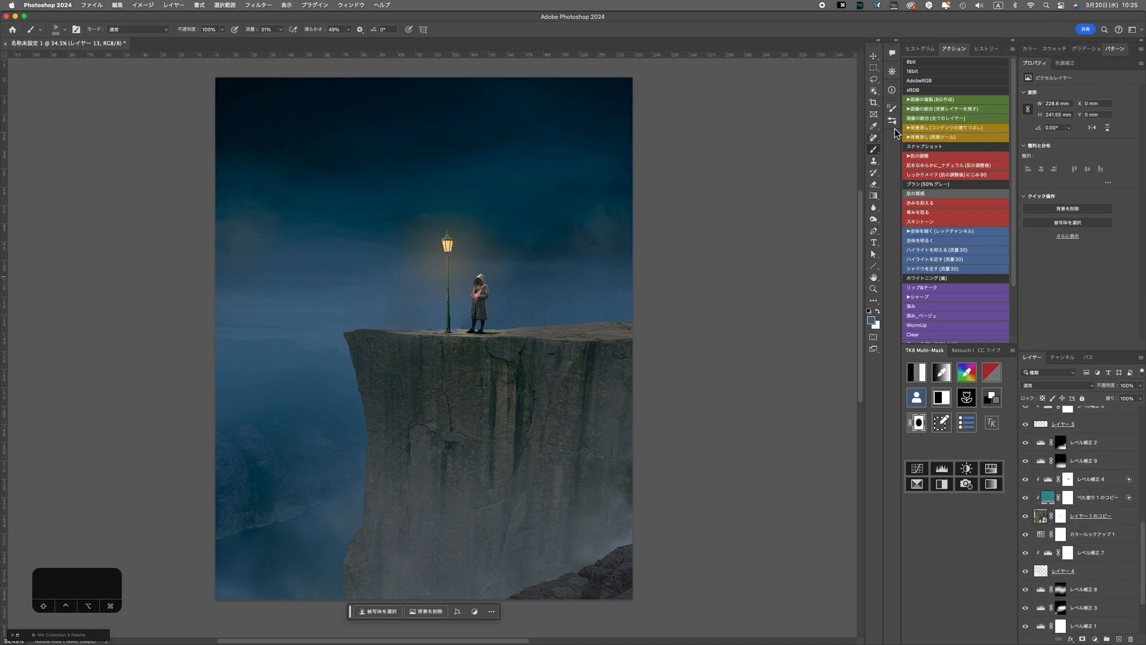
scroll(1111, 424, up, 10)
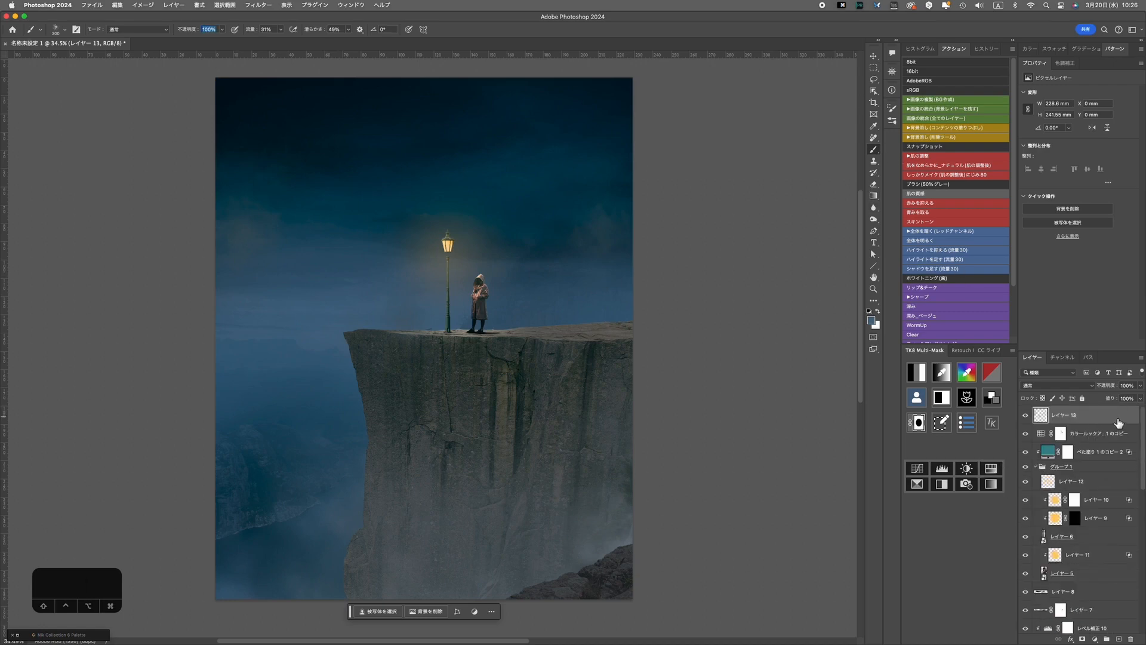
click(873, 55)
key(super+alt+shift+e)
Expand the Nik Collection palette, open the merged layer in Nik 6 Color Efex and dismiss the DxO Hub window.
drag(64, 633, 49, 452)
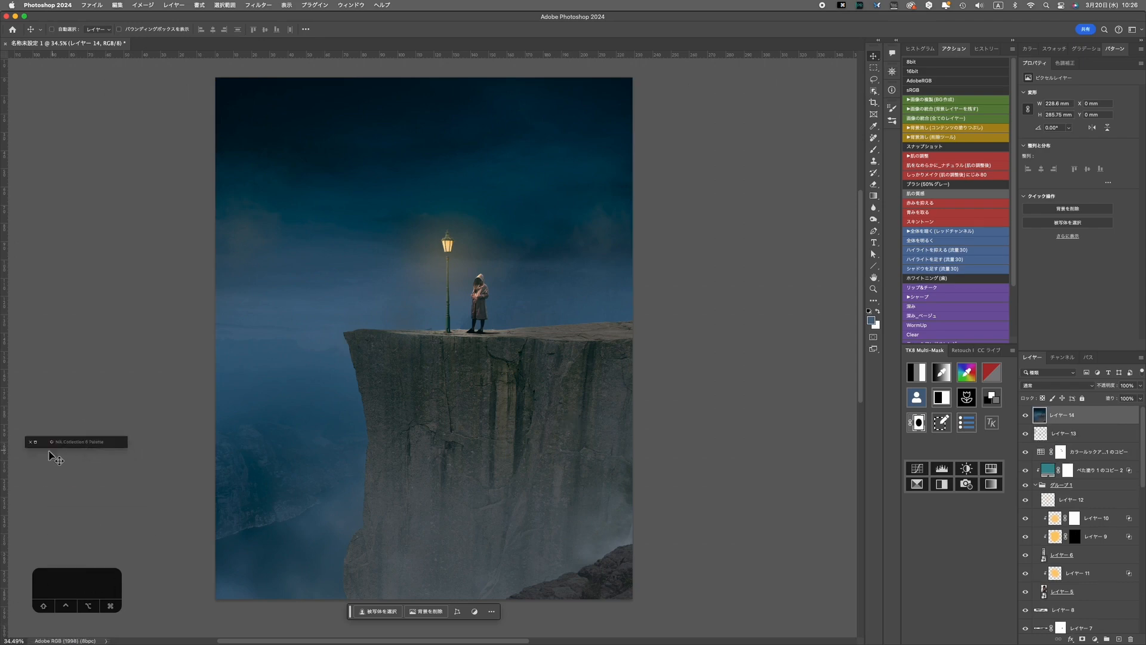
click(36, 443)
click(70, 515)
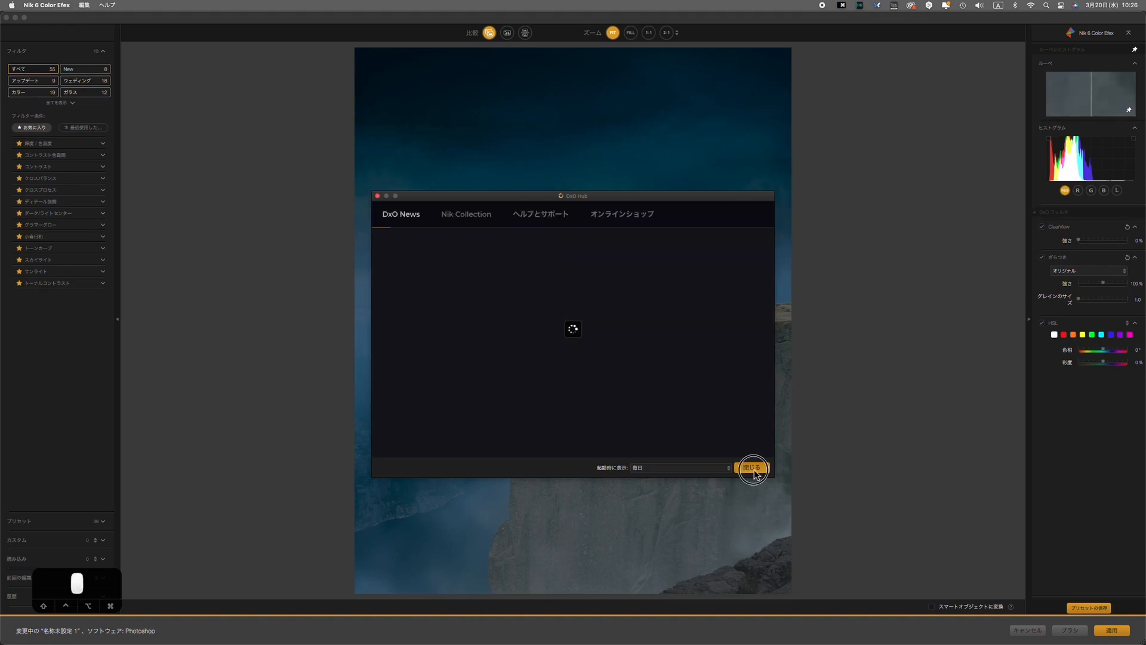
click(578, 366)
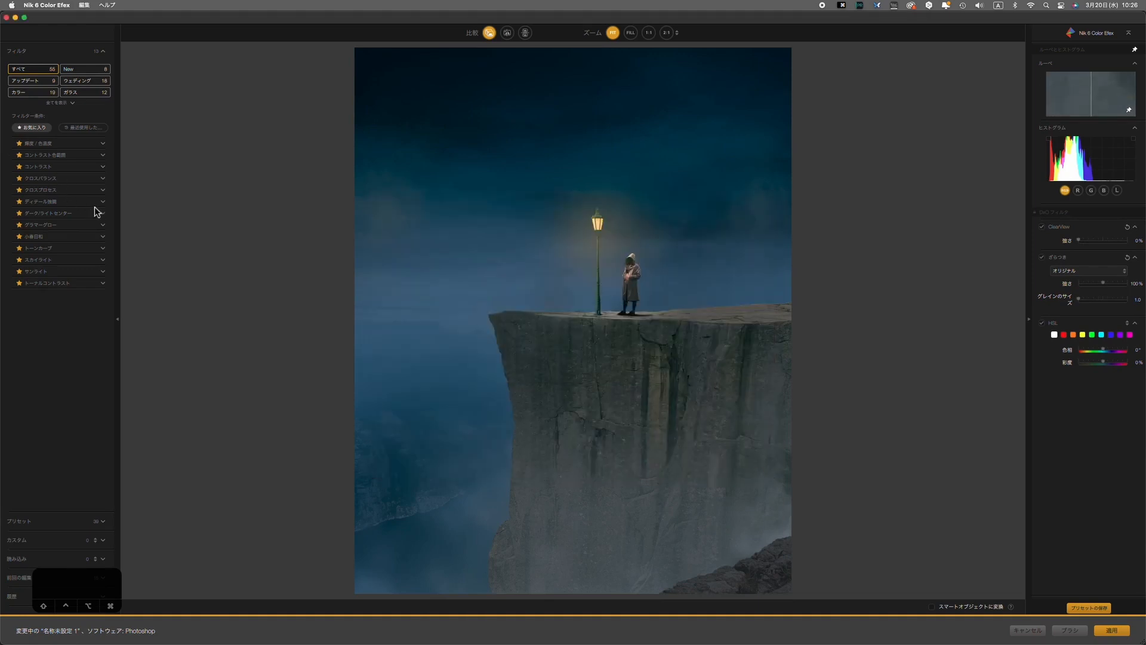
Apply the ディテール強調 filter to the merged image with its detail strength set to 13%.
click(94, 204)
drag(1094, 408, 1085, 409)
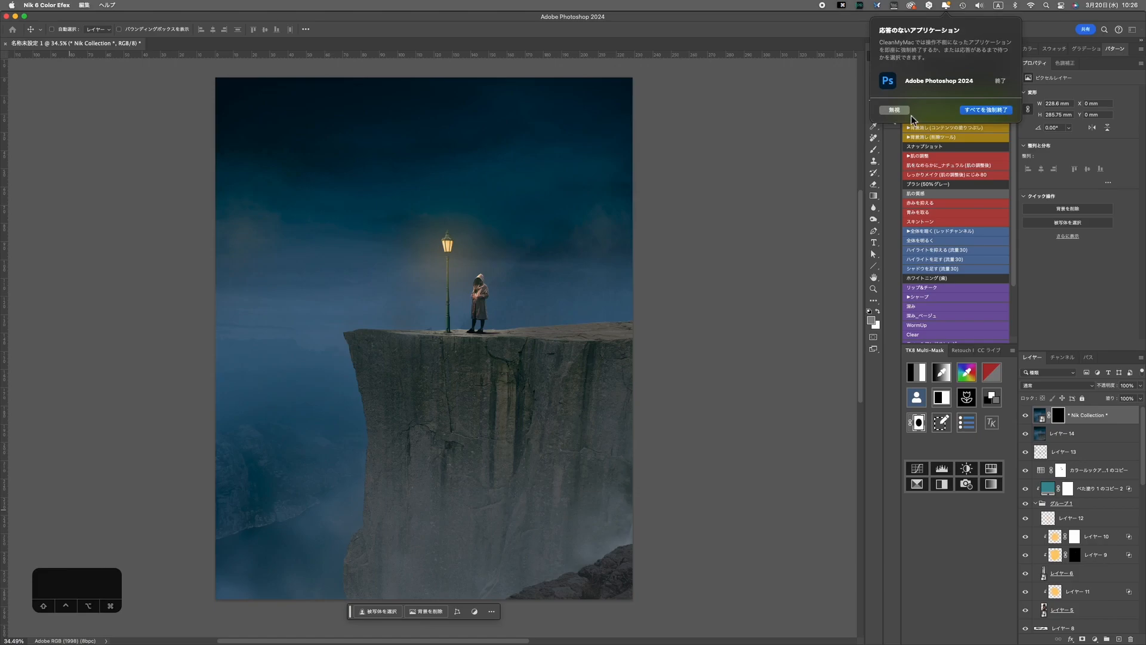
click(910, 114)
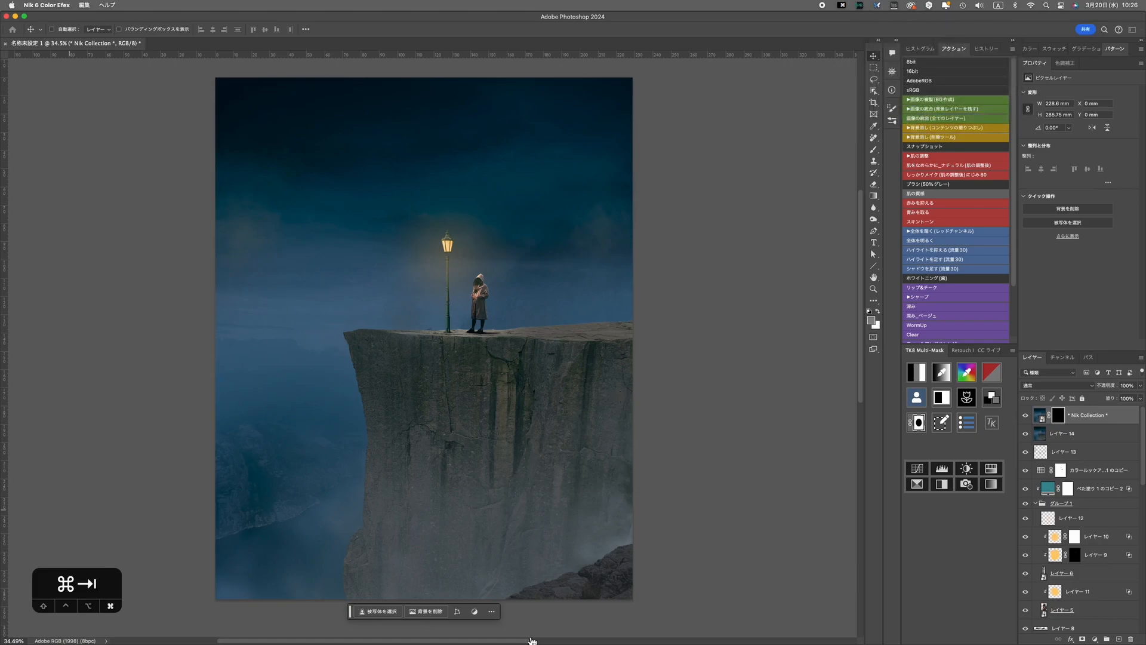
key(super+Tab)
mouse_move(1080, 409)
mouse_down()
mouse_move(1097, 420)
mouse_move(1087, 411)
mouse_up()
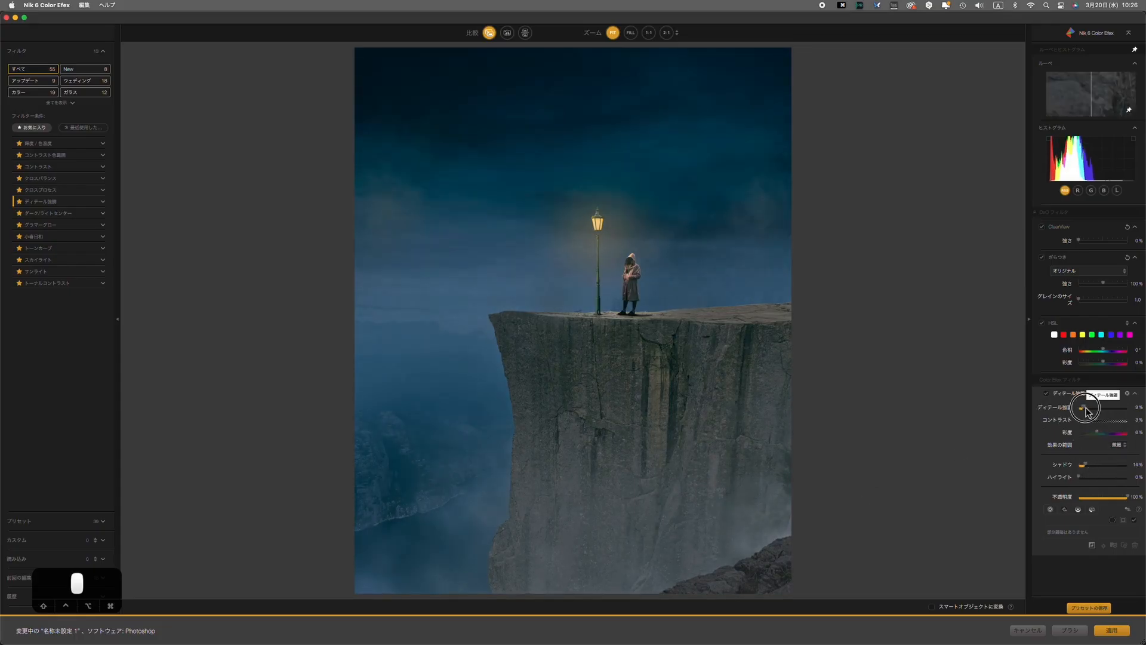
key(Return)
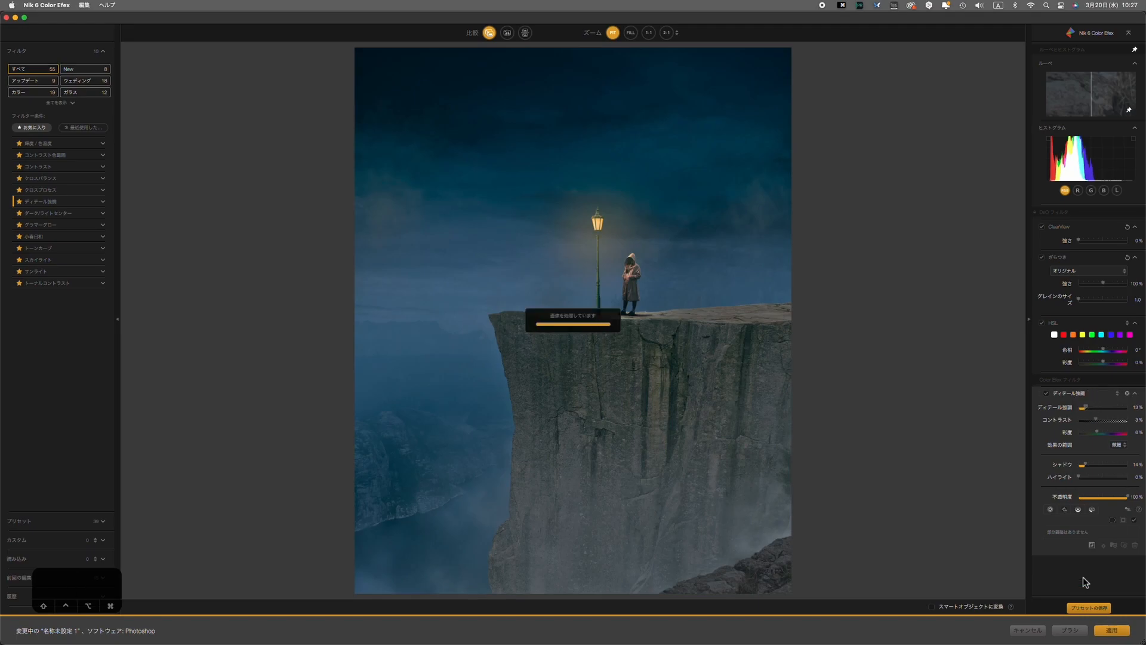
click(52, 252)
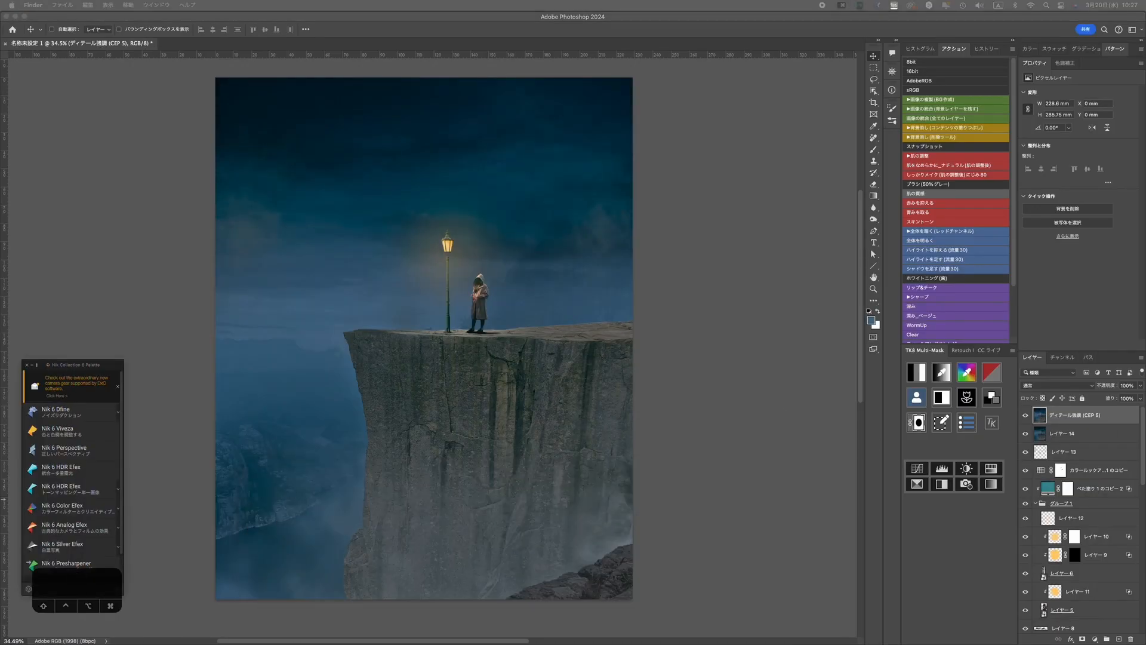
click(64, 506)
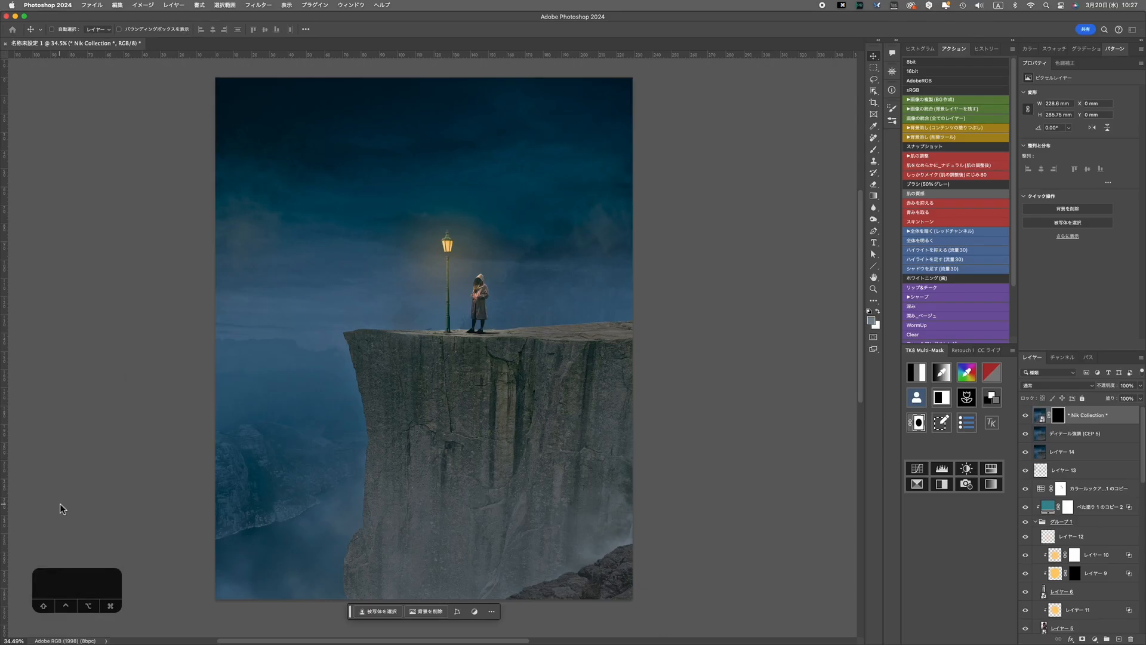
click(80, 285)
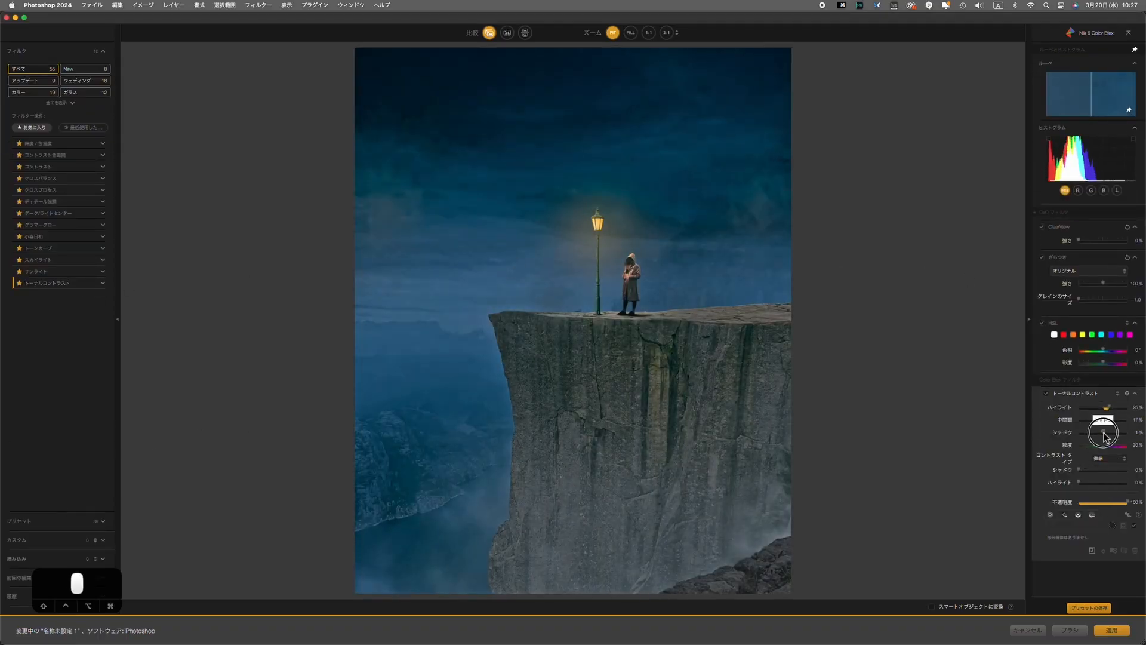
drag(1107, 433, 1101, 433)
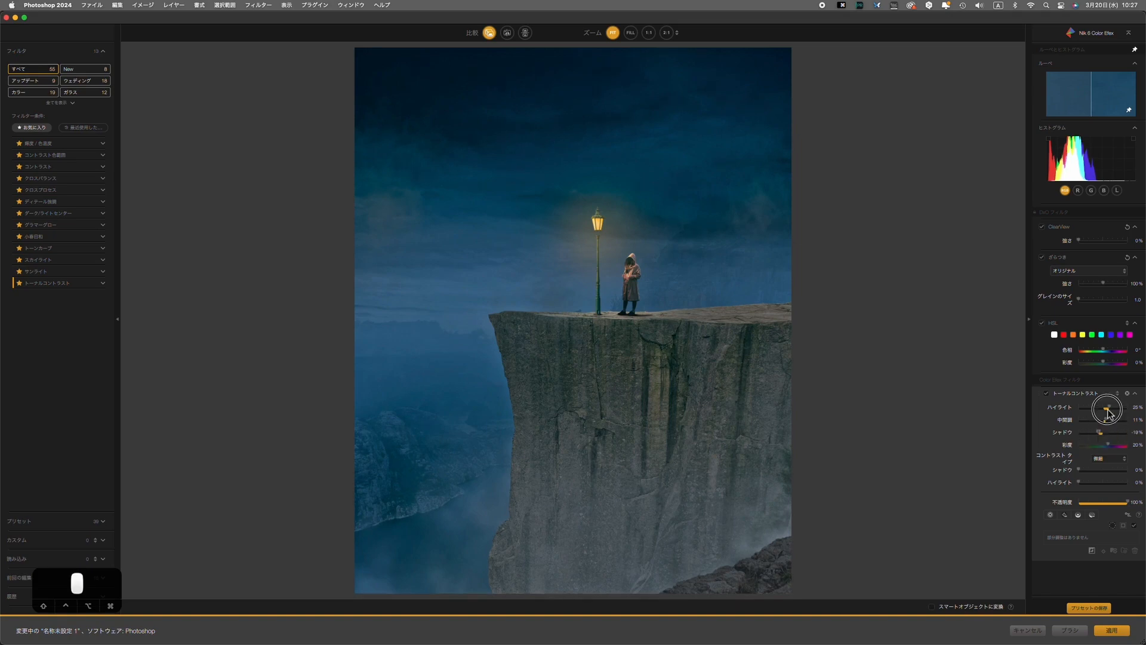
click(1028, 631)
click(640, 354)
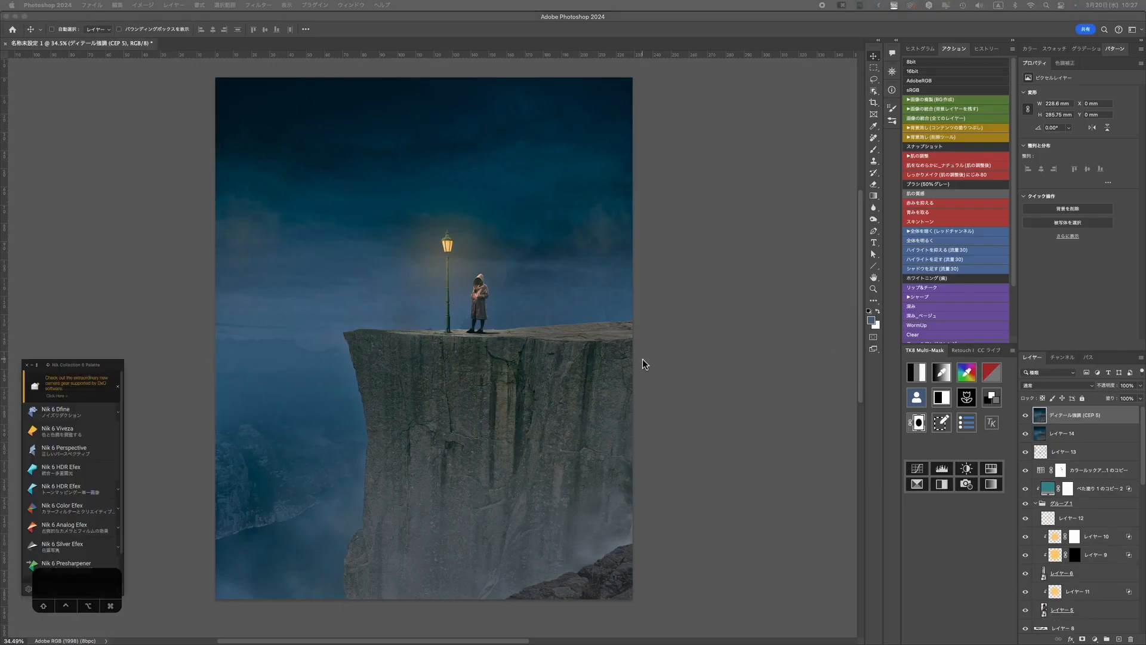
Open the detail-enhanced layer in the Camera Raw filter and darken the lower-right cliff with a linear gradient mask fading toward the upper left.
click(258, 5)
click(266, 77)
click(1001, 218)
drag(635, 497, 455, 194)
mouse_move(1024, 326)
mouse_down()
mouse_move(1010, 357)
mouse_move(1013, 326)
mouse_up()
Add a second linear gradient mask running from the lower-left edge toward the right side of the image and hide the mask overlay.
click(981, 128)
click(1018, 215)
drag(294, 395, 675, 257)
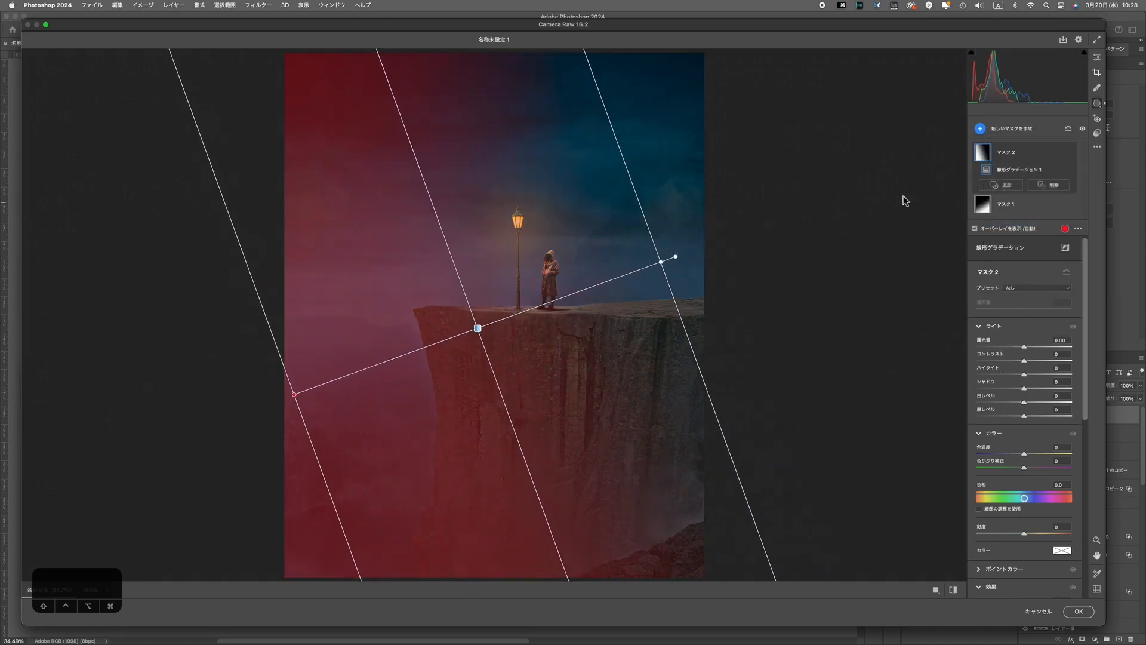
click(977, 228)
Add a wide radial gradient mask centered on the lamp with exposure +0.25, contrast +20 and a warmer color temperature.
click(994, 131)
click(1018, 214)
drag(518, 222, 617, 325)
drag(1025, 386, 1035, 388)
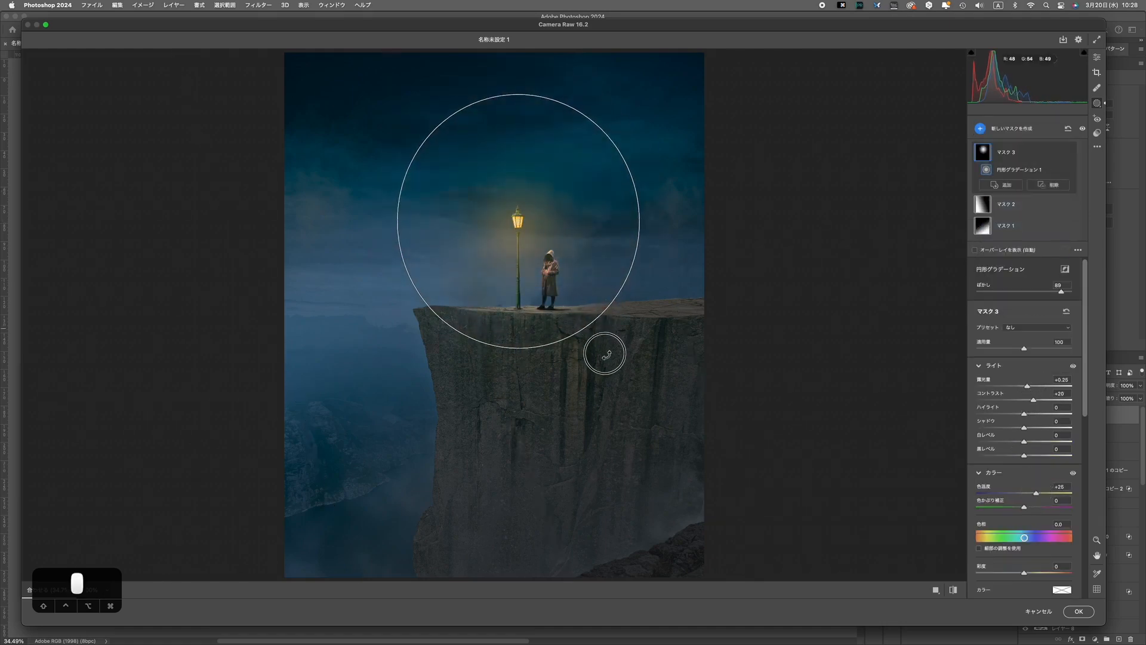
drag(640, 222, 653, 222)
drag(517, 94, 517, 110)
drag(1037, 493, 1043, 495)
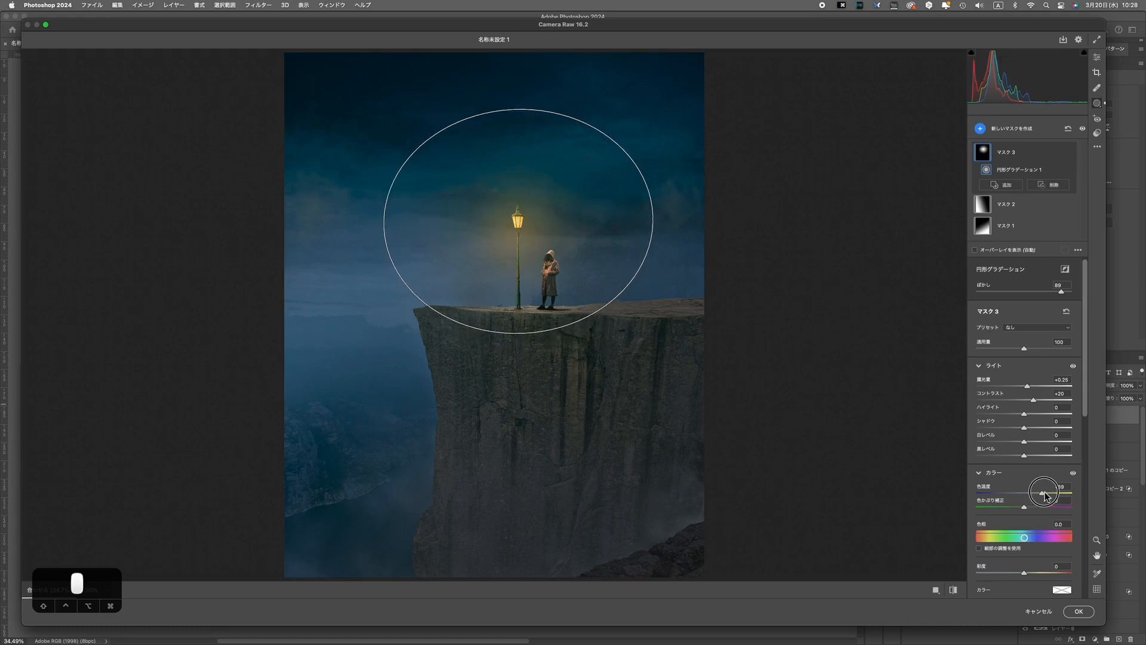
Apply the Camera Raw masks to the ディテール強調 layer and toggle its visibility to compare the result.
key(Return)
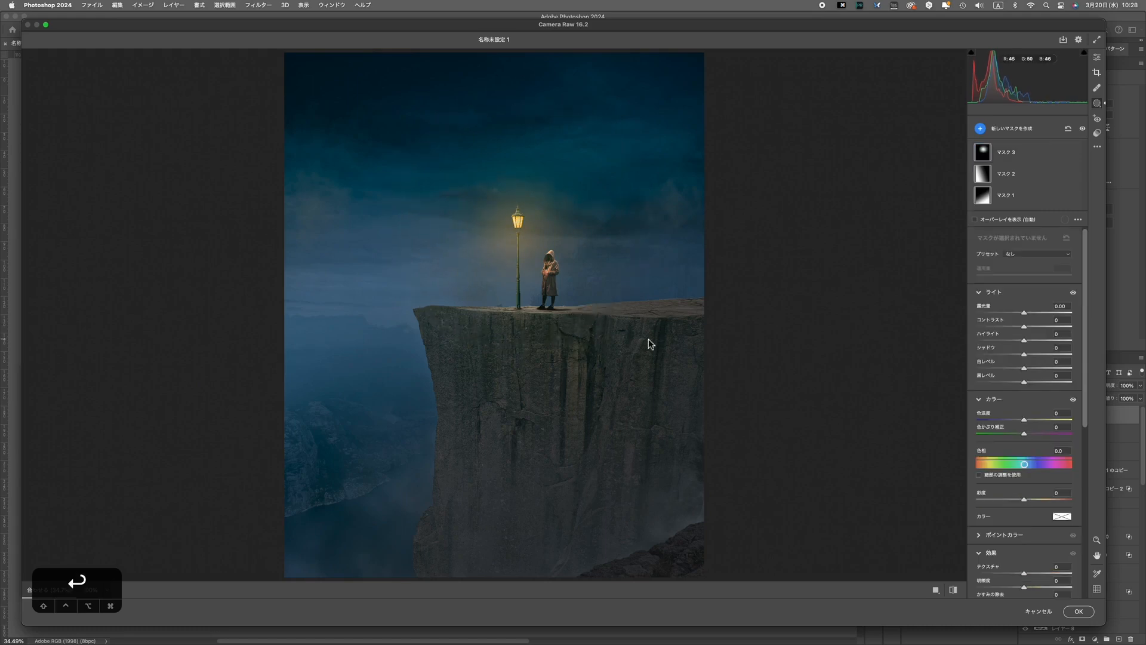
click(1080, 610)
click(1027, 416)
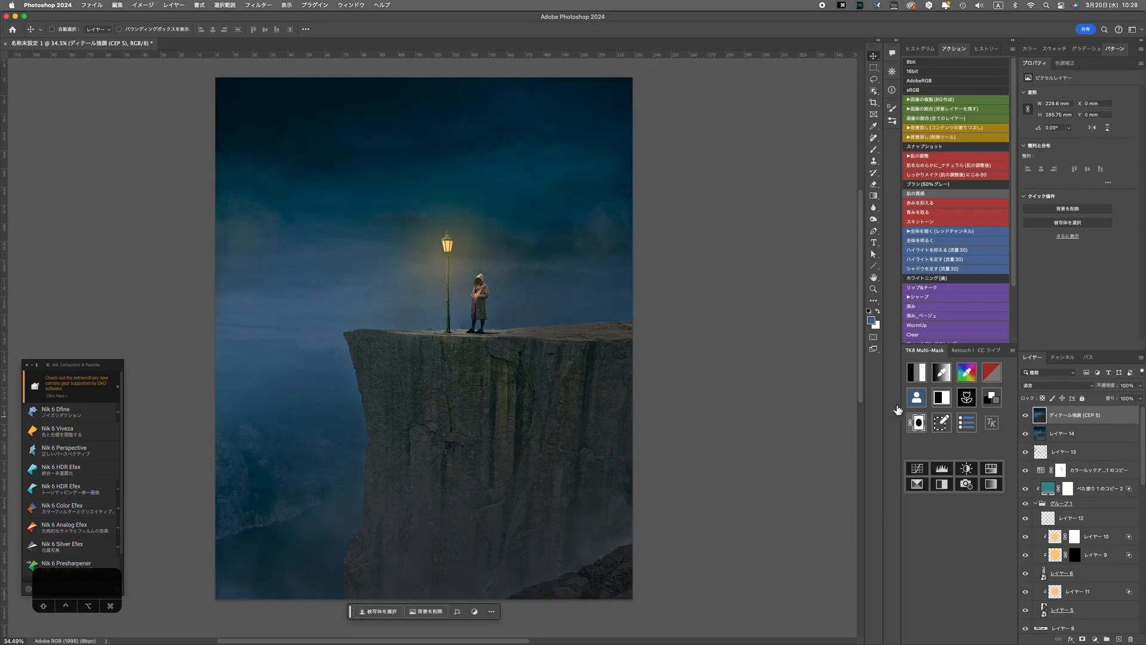